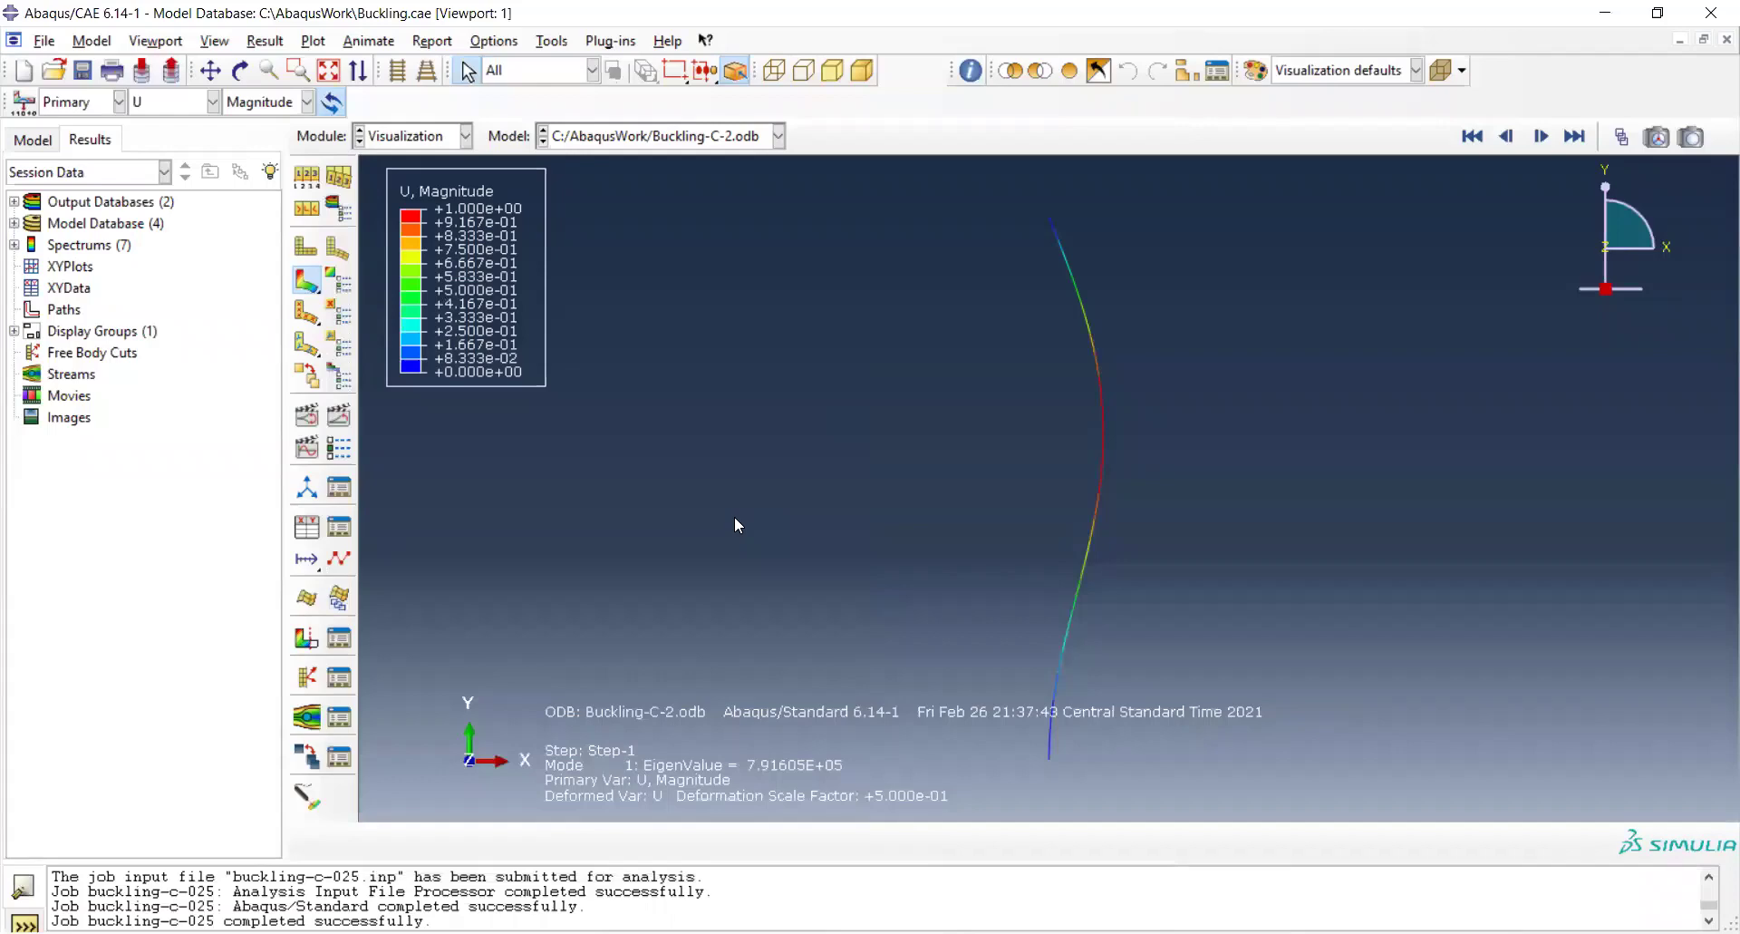
Switch the model tree from Session Data to the Model Database.
click(34, 142)
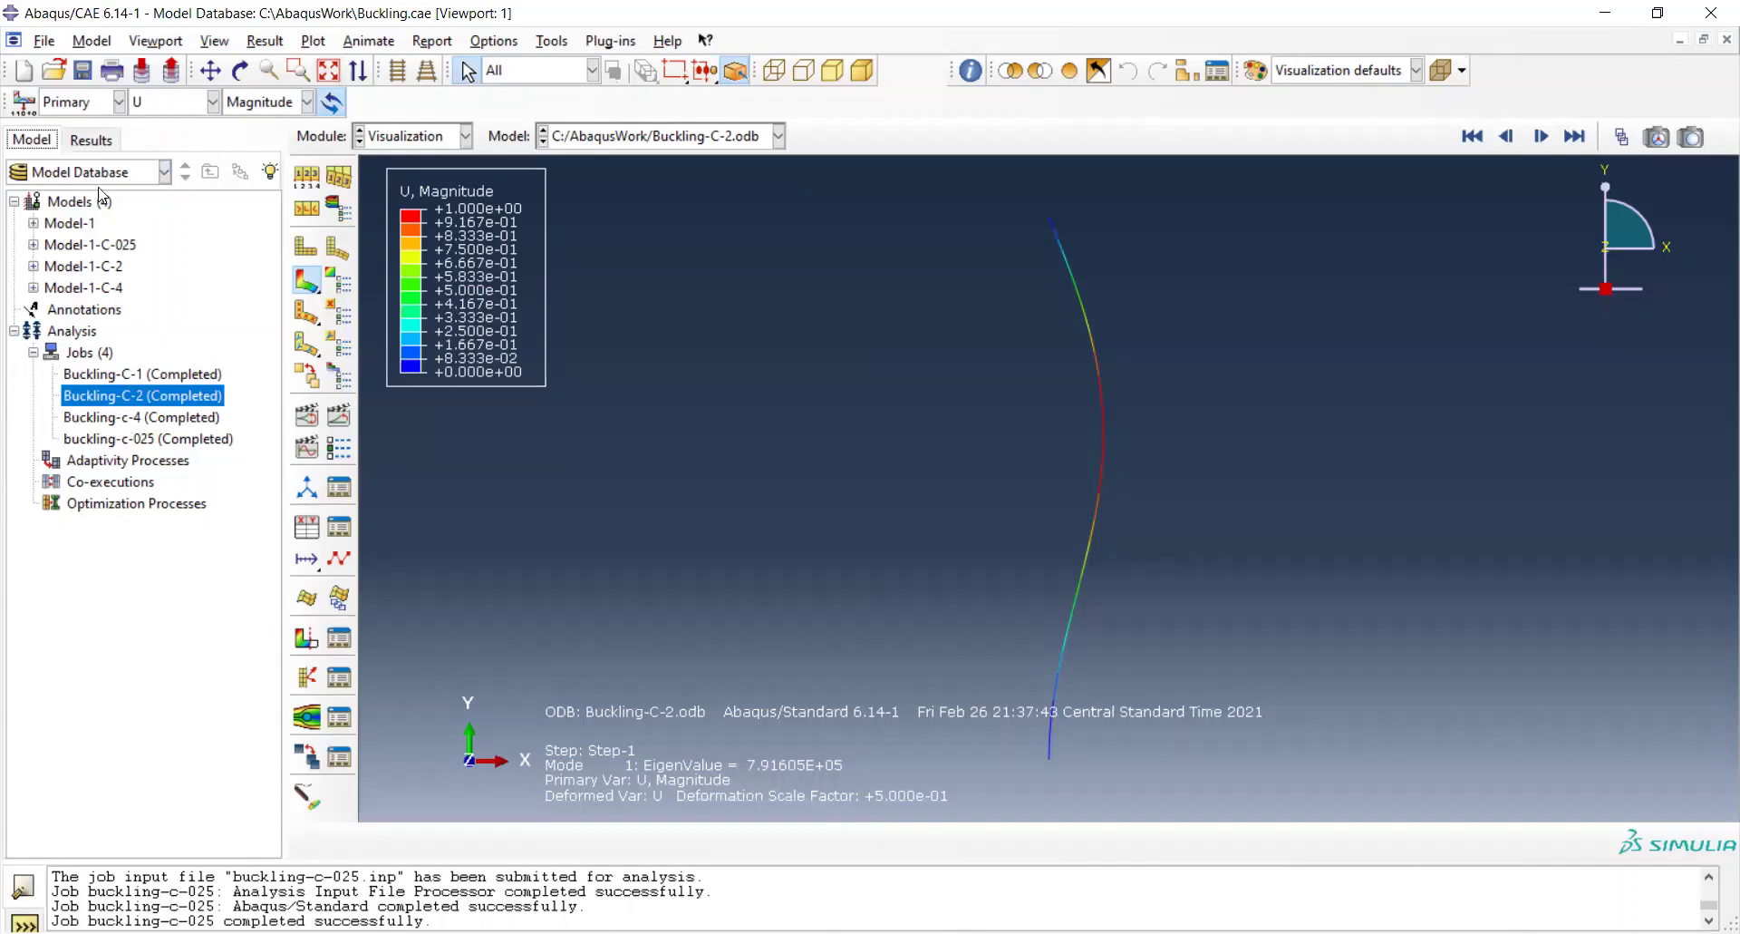
Display Model-1's straight beam Part-1.
click(33, 223)
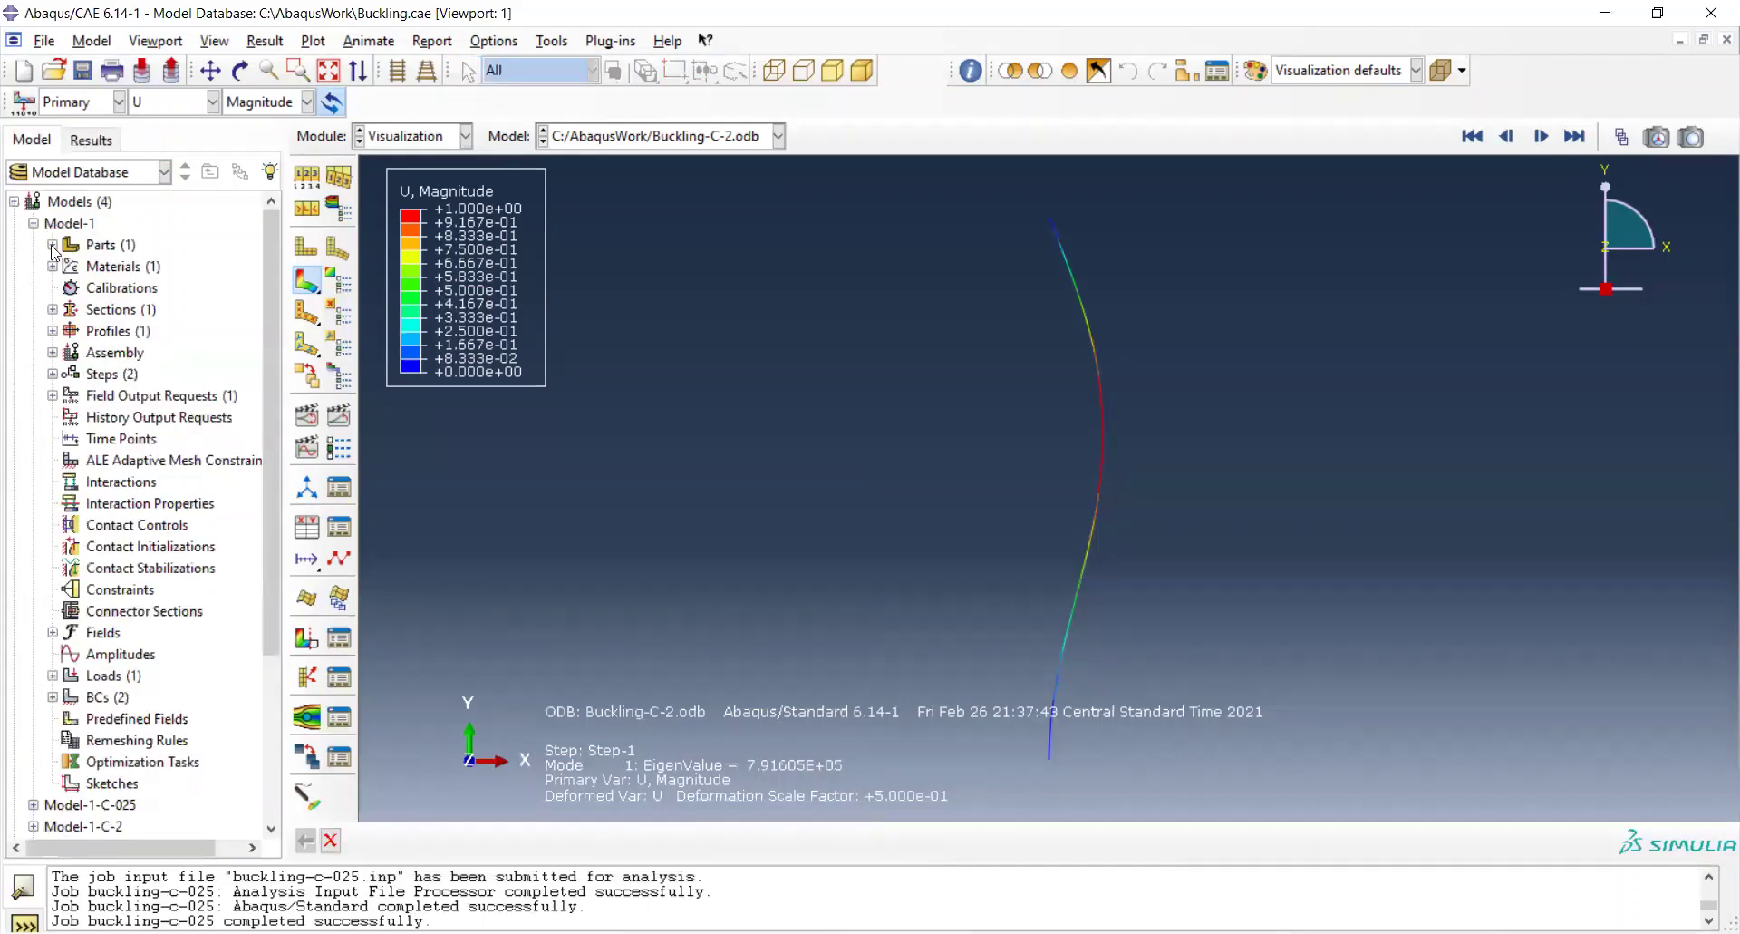
click(52, 244)
double_click(101, 267)
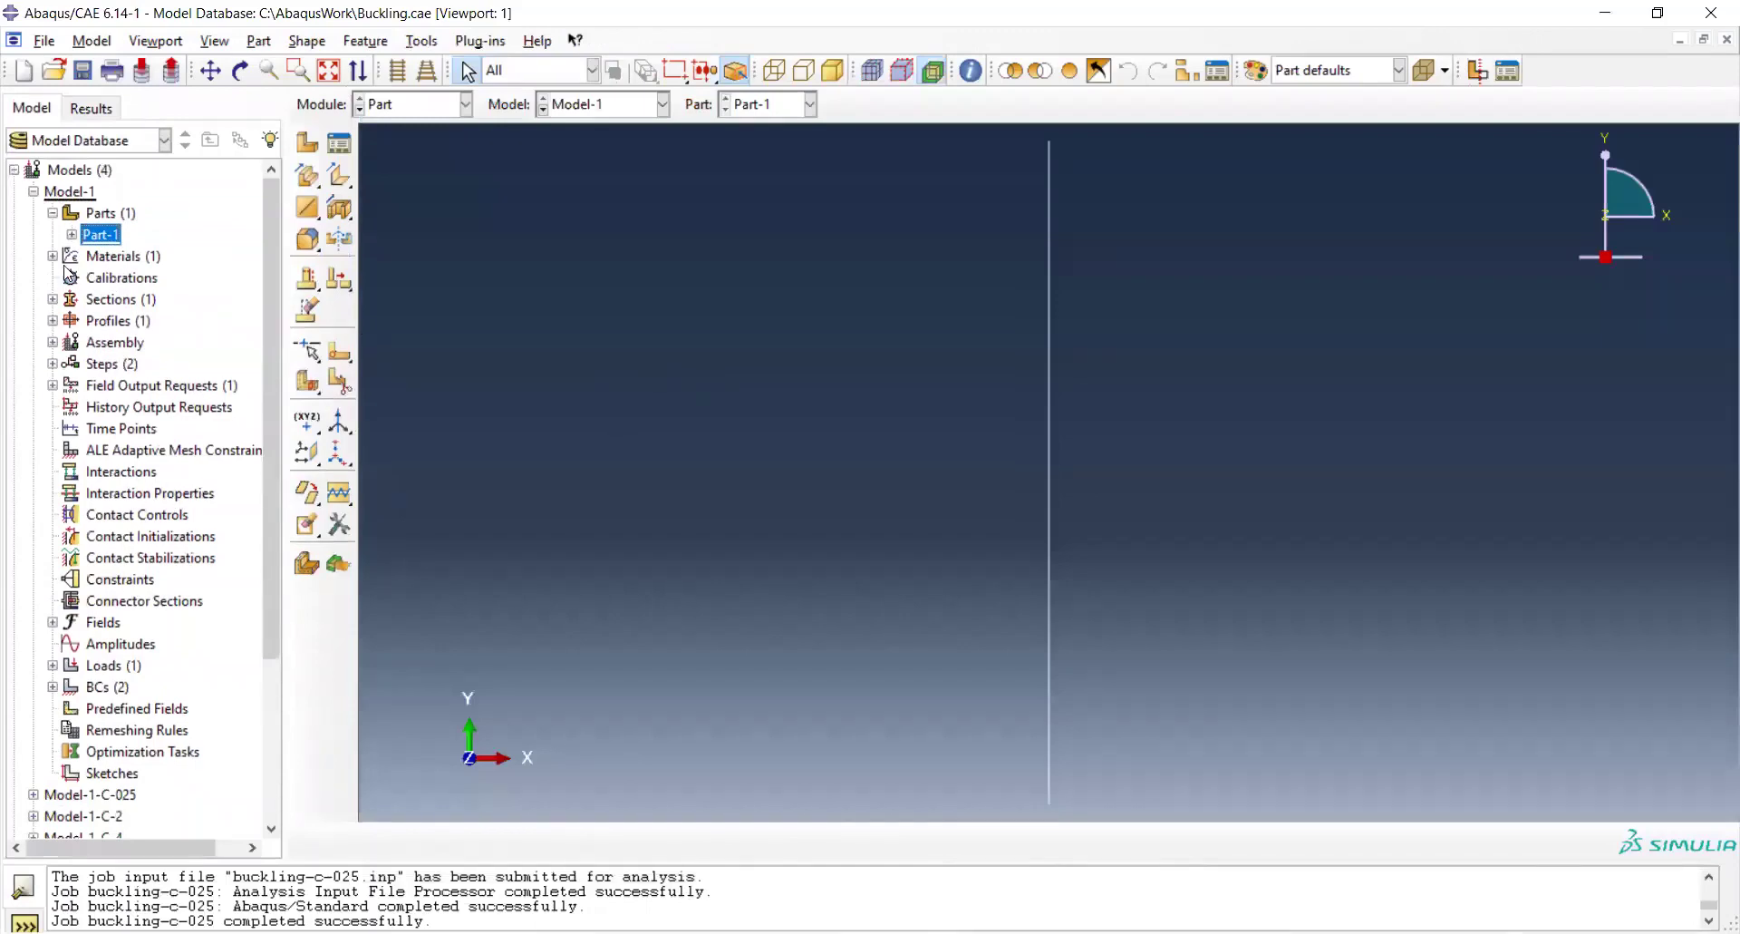
click(52, 255)
click(102, 281)
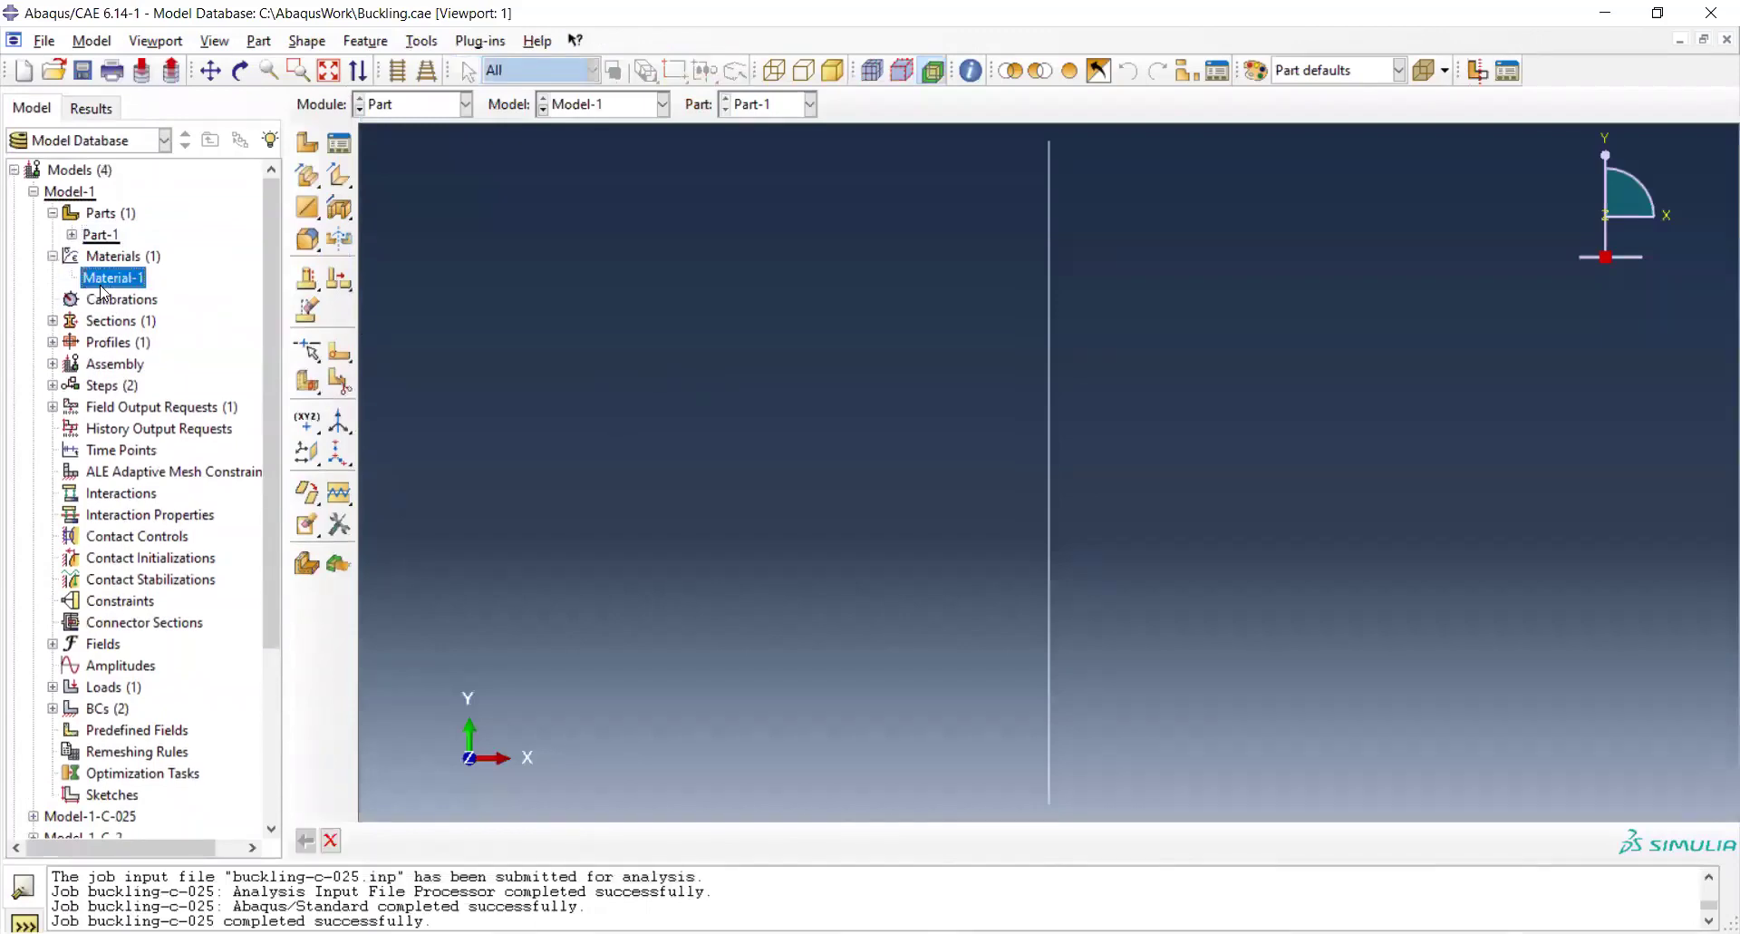
double_click(102, 281)
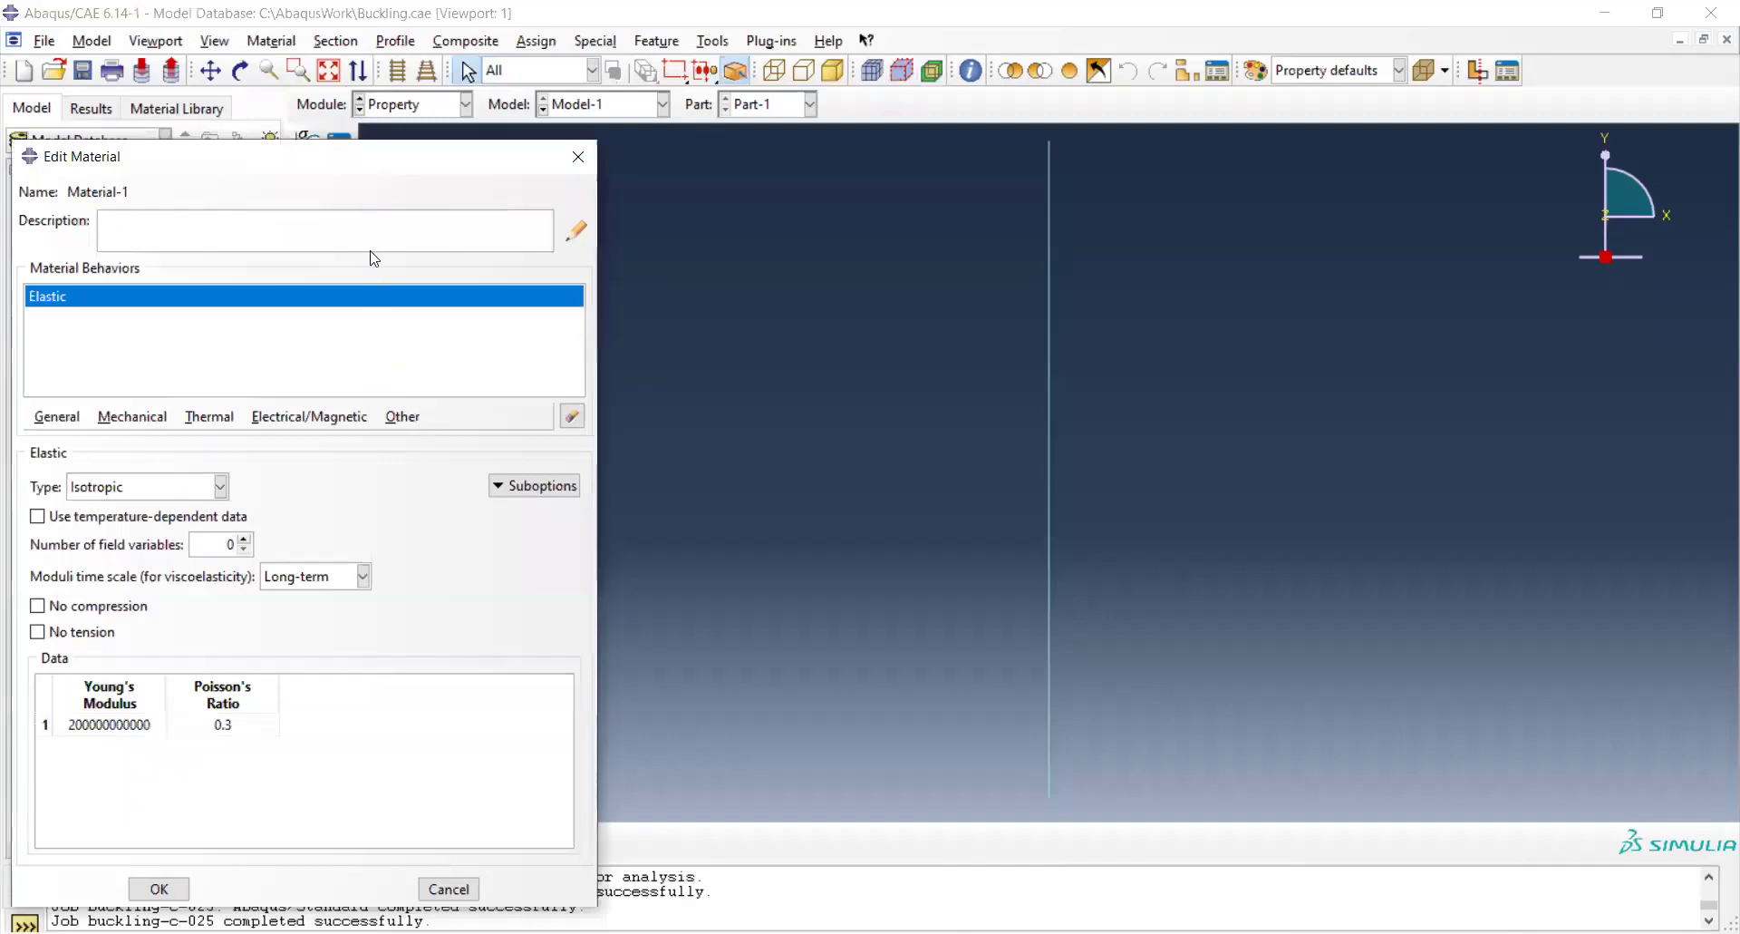
drag(365, 160, 579, 153)
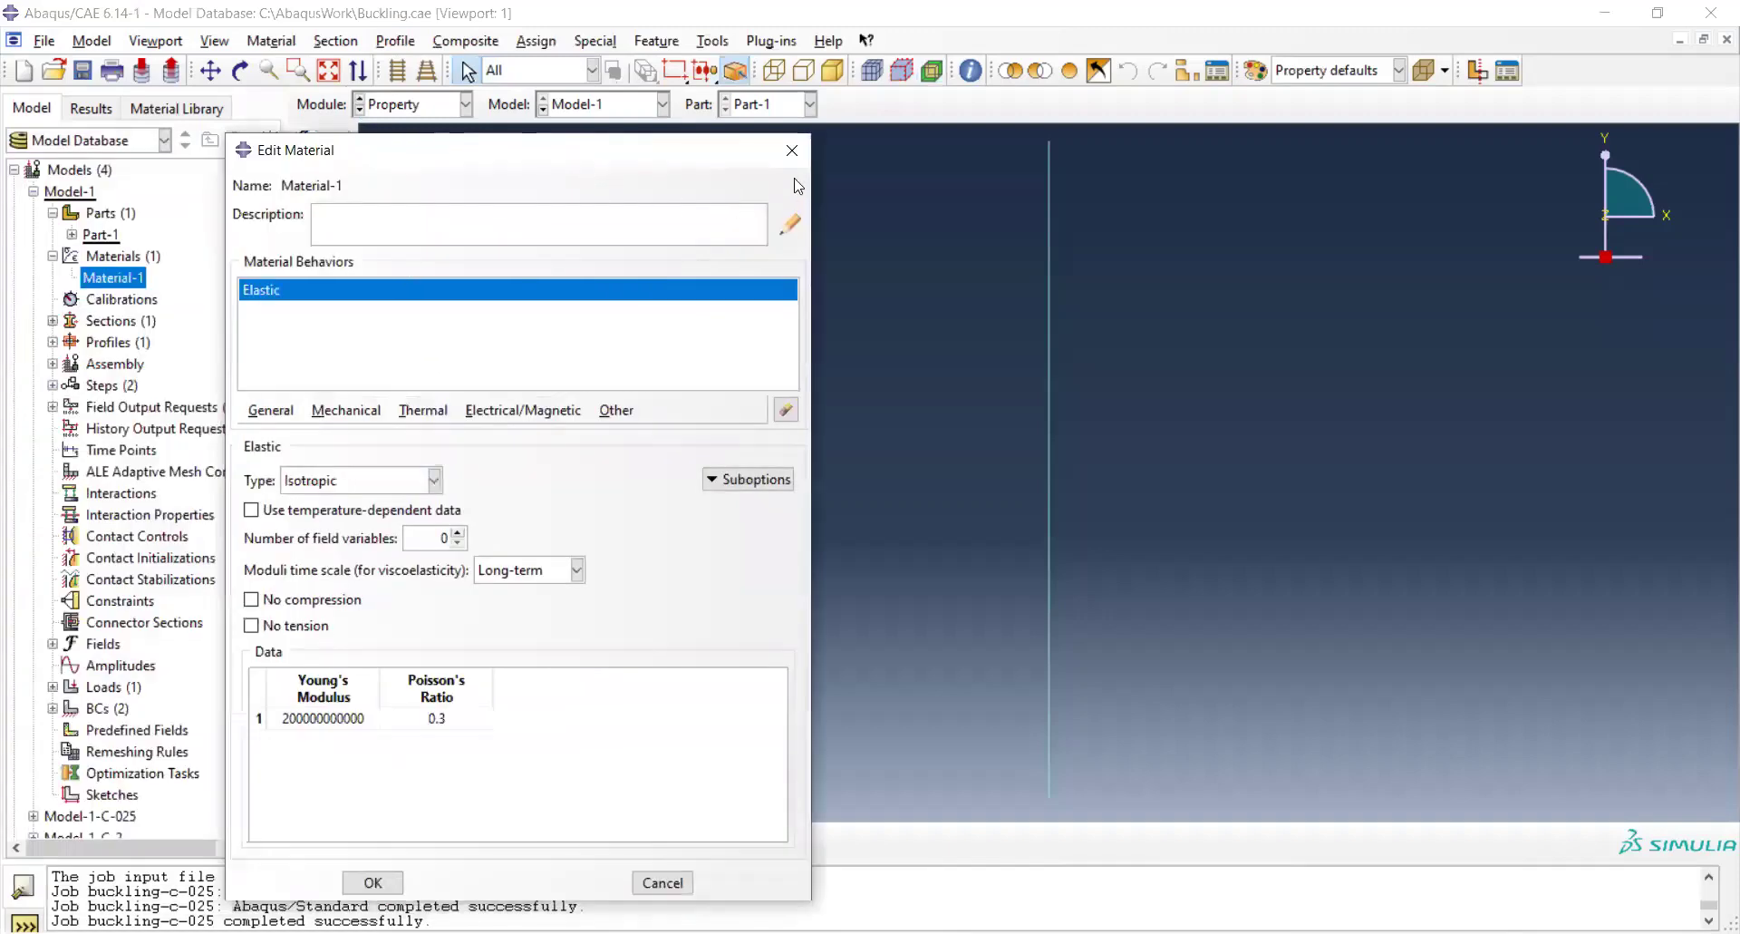
click(792, 150)
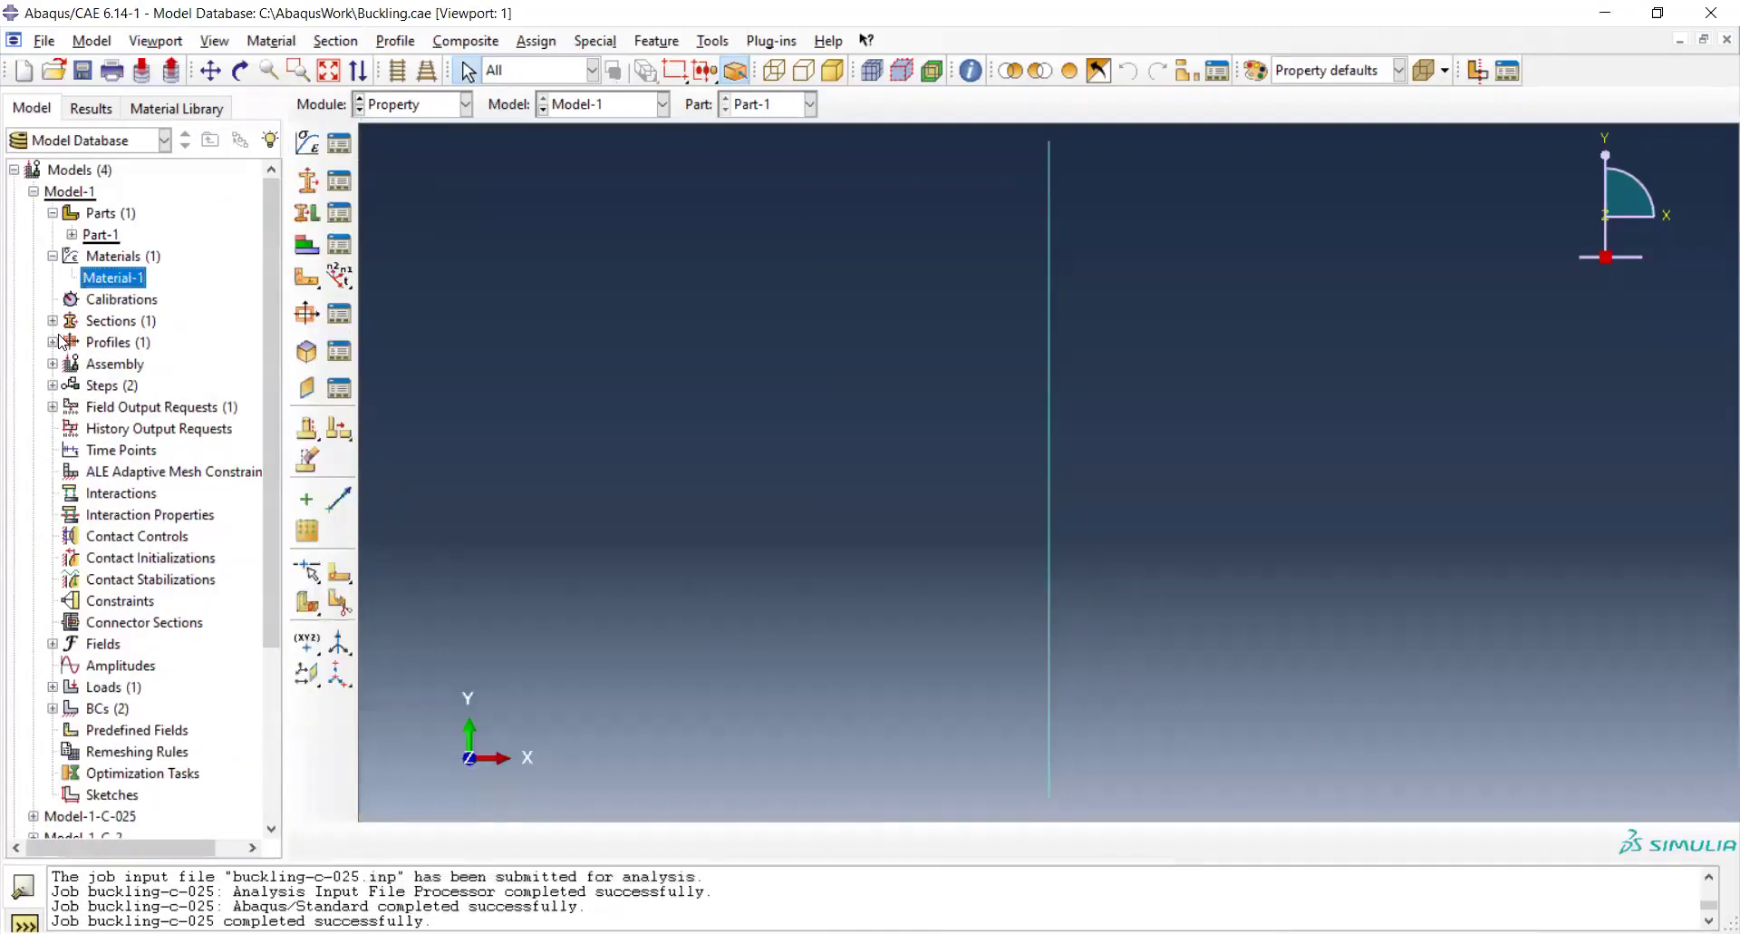
click(52, 321)
double_click(109, 343)
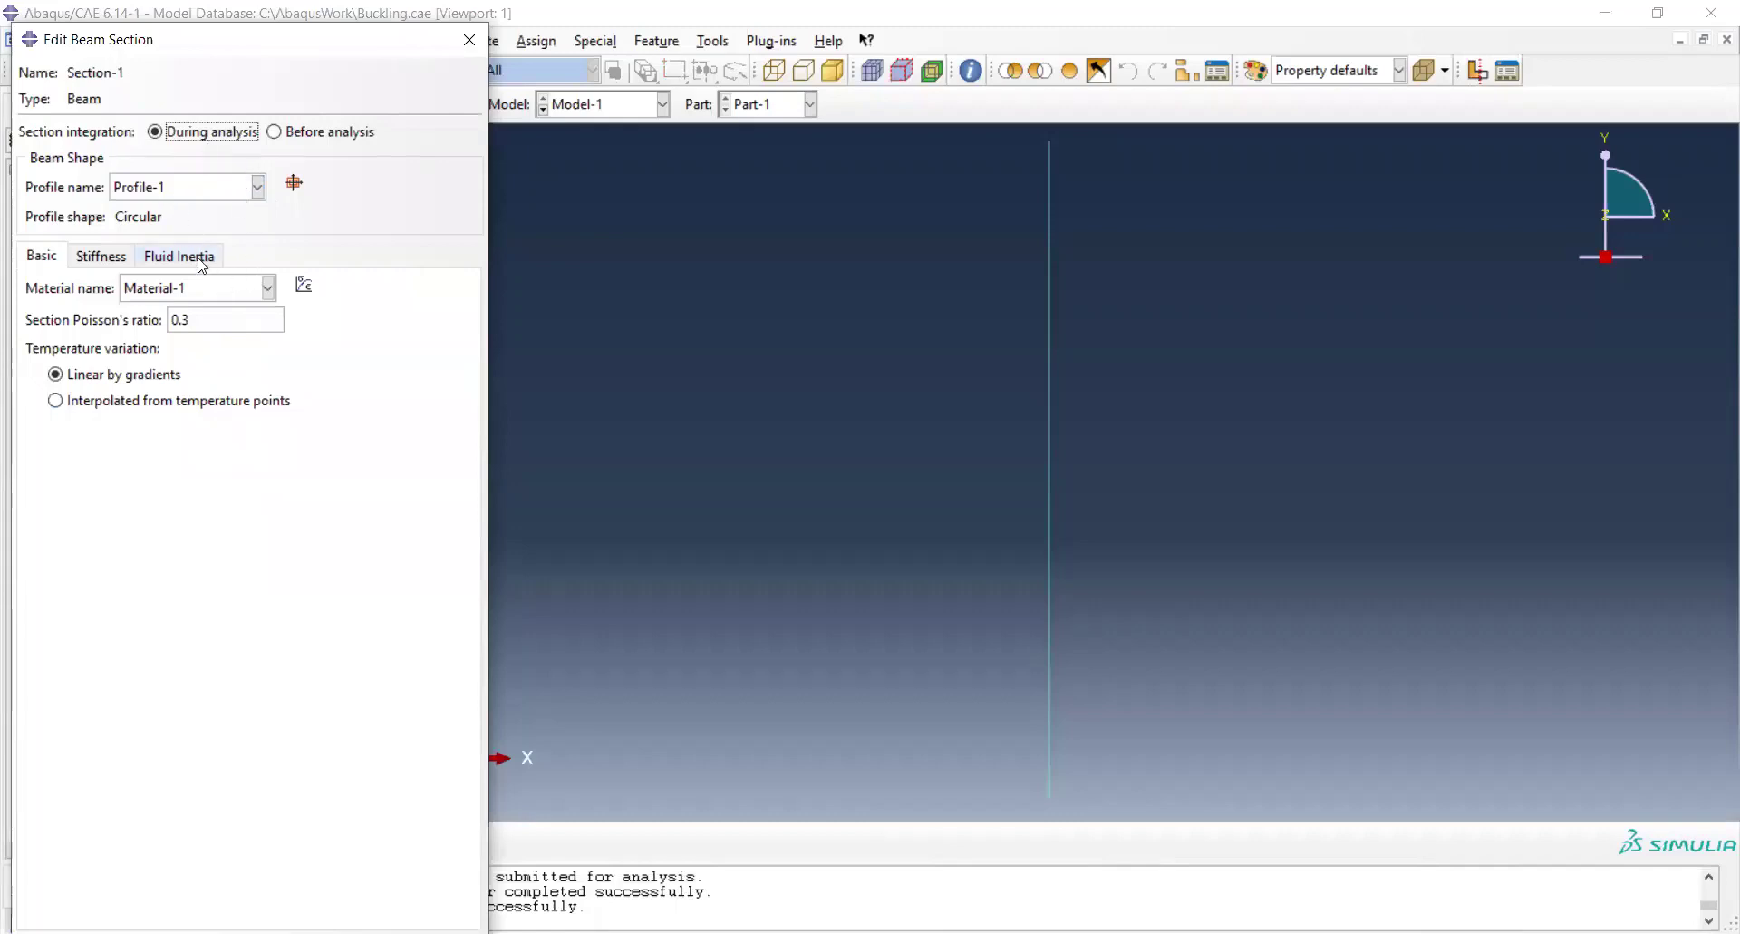
click(95, 261)
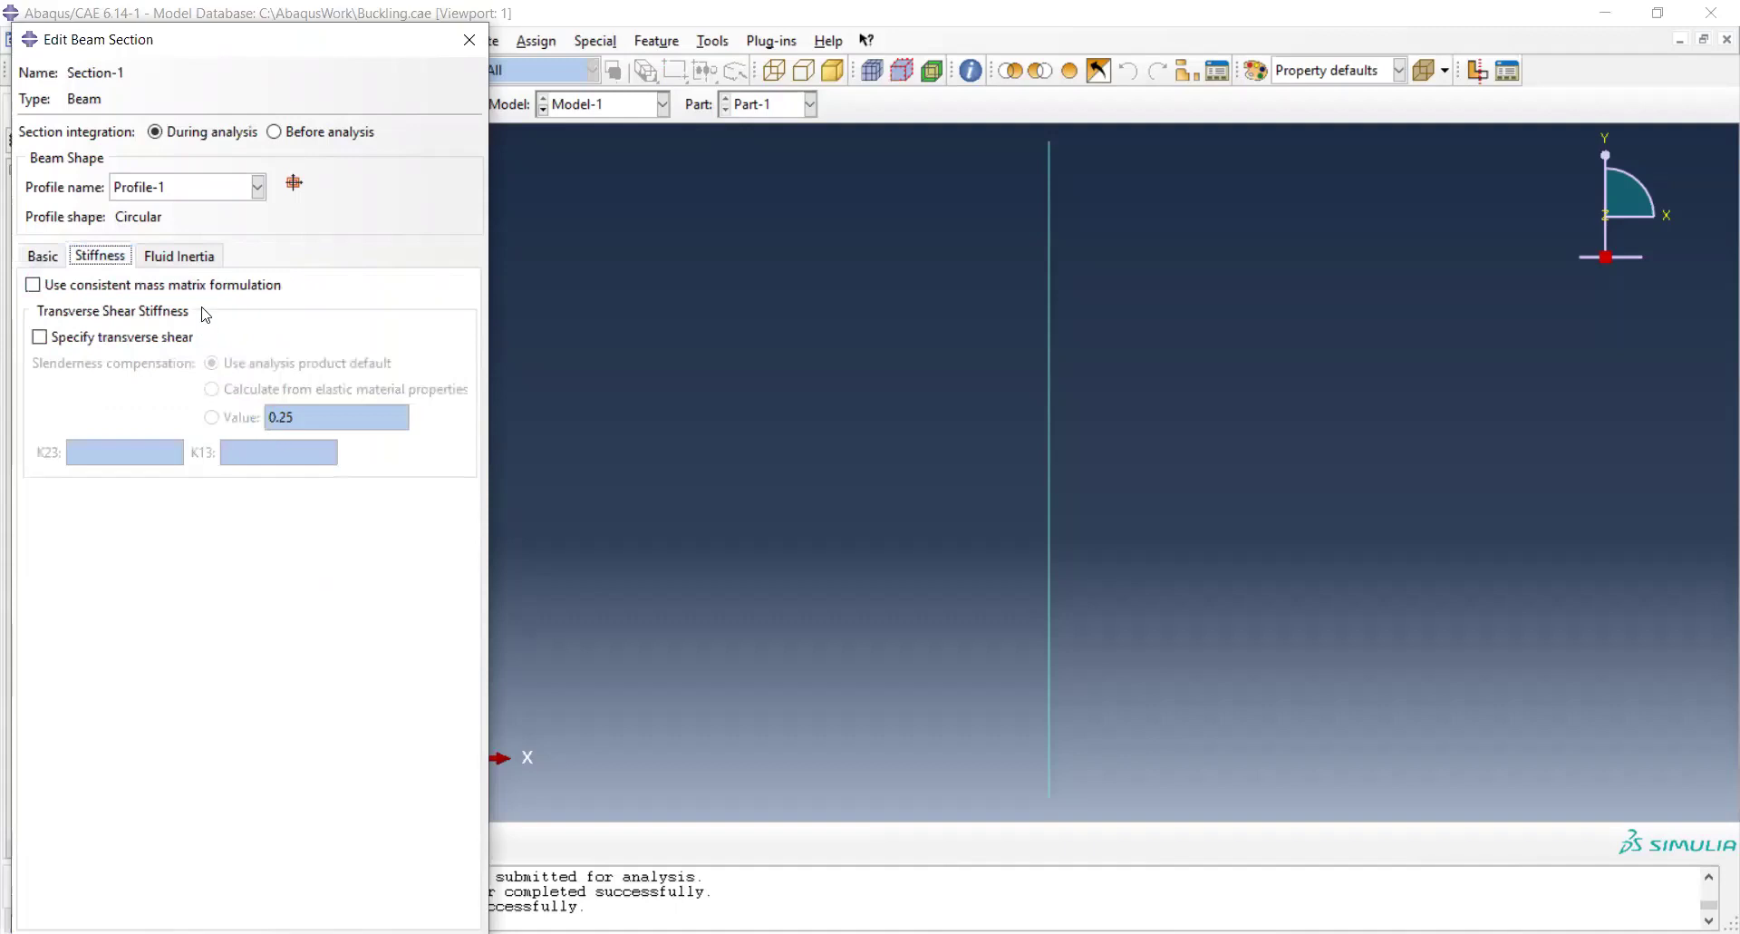
click(192, 263)
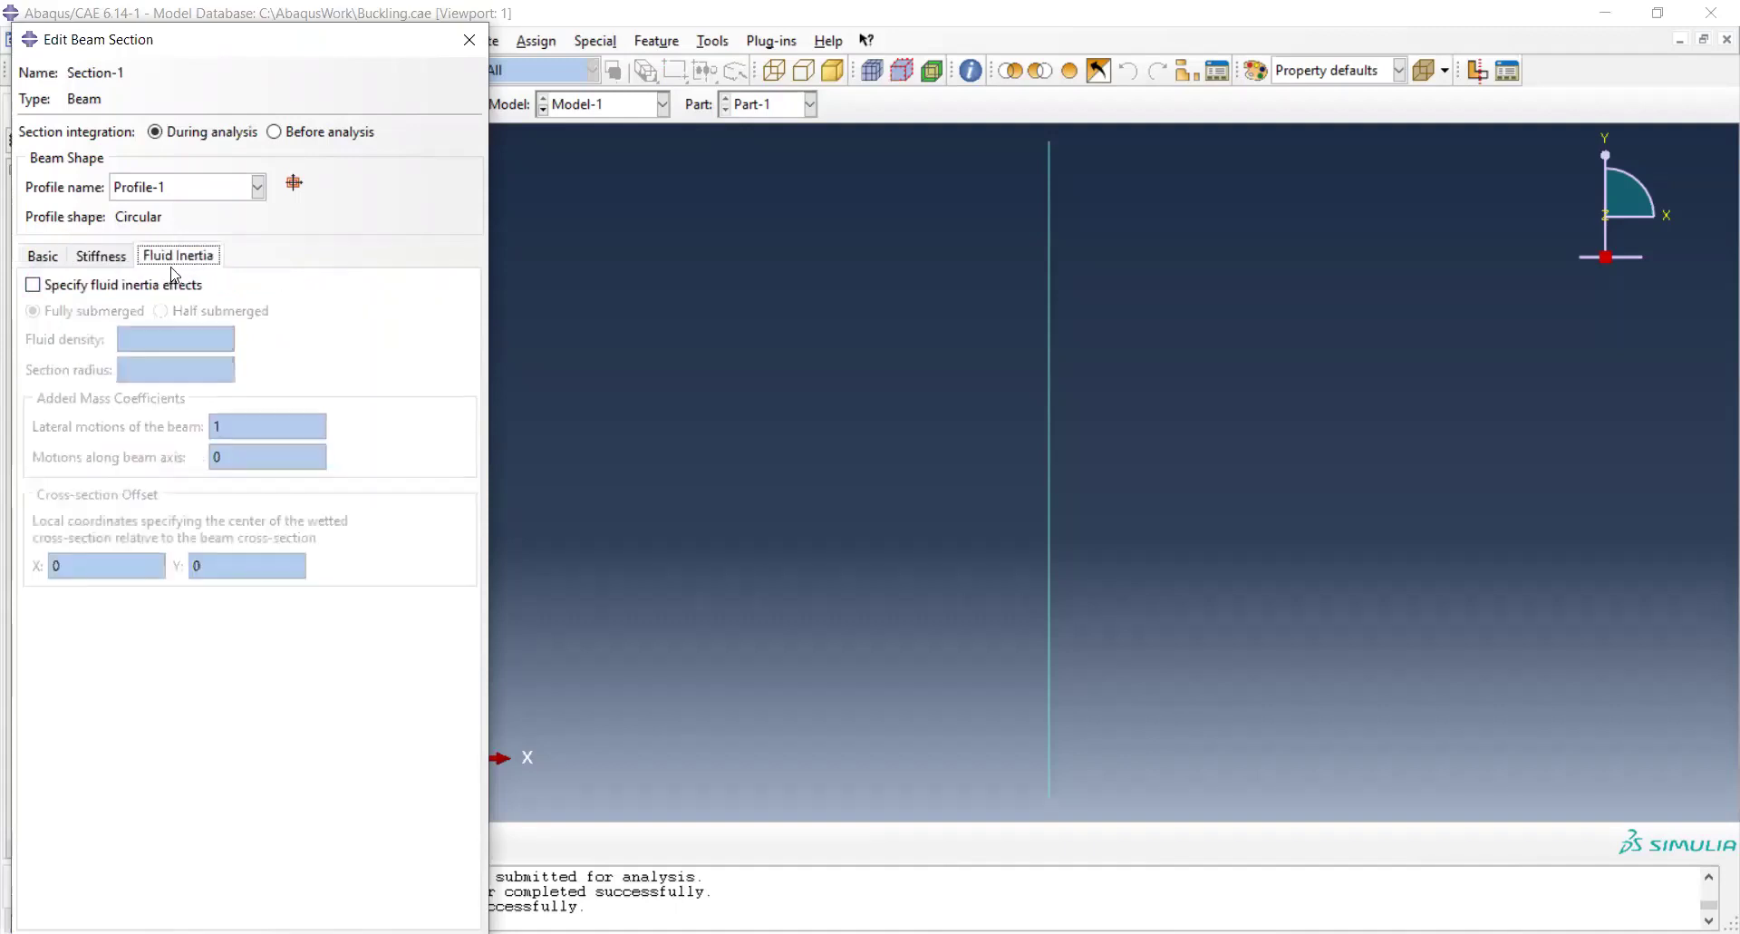
click(332, 135)
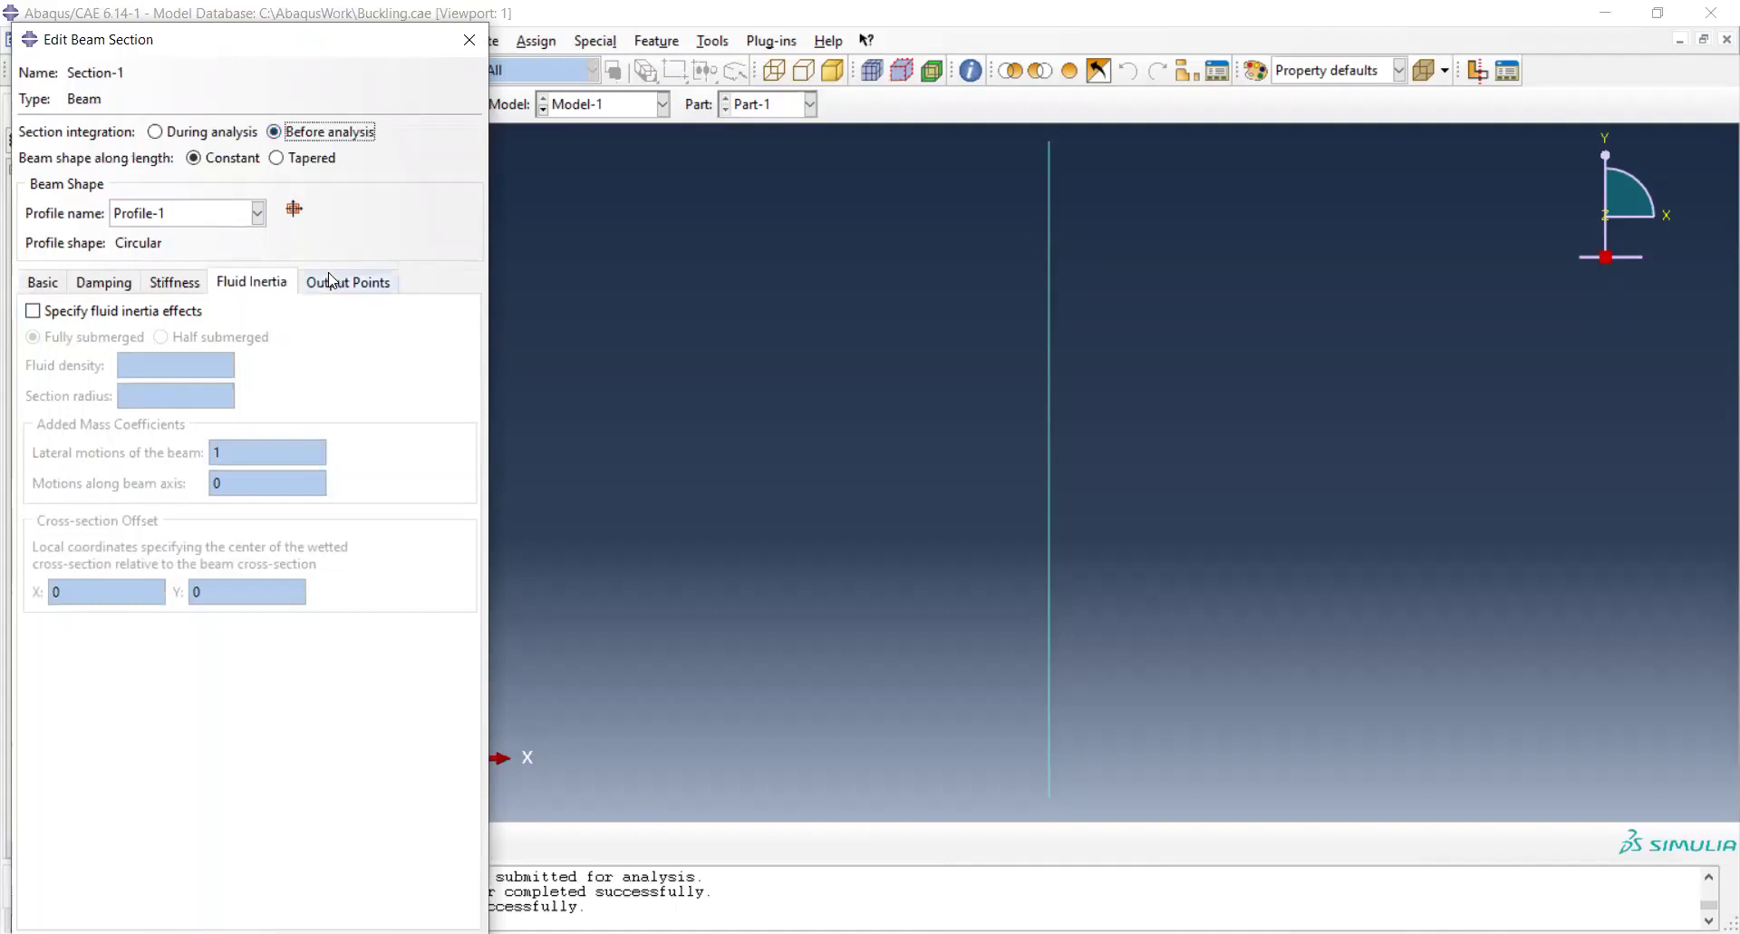
click(191, 136)
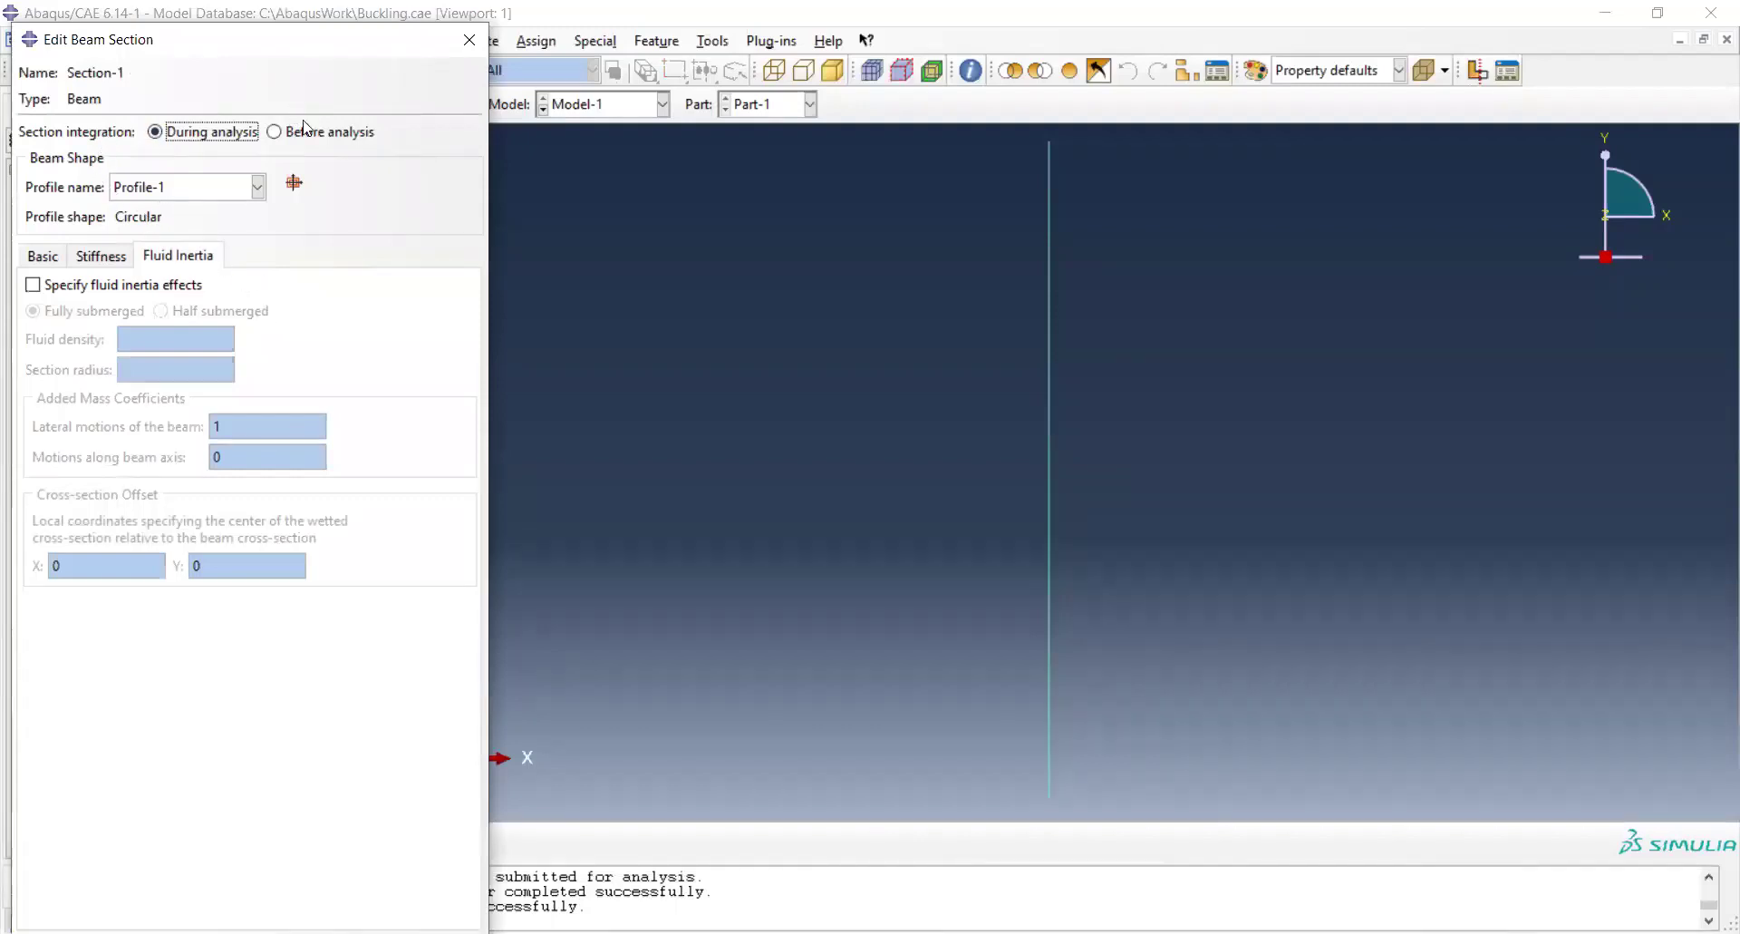
click(56, 256)
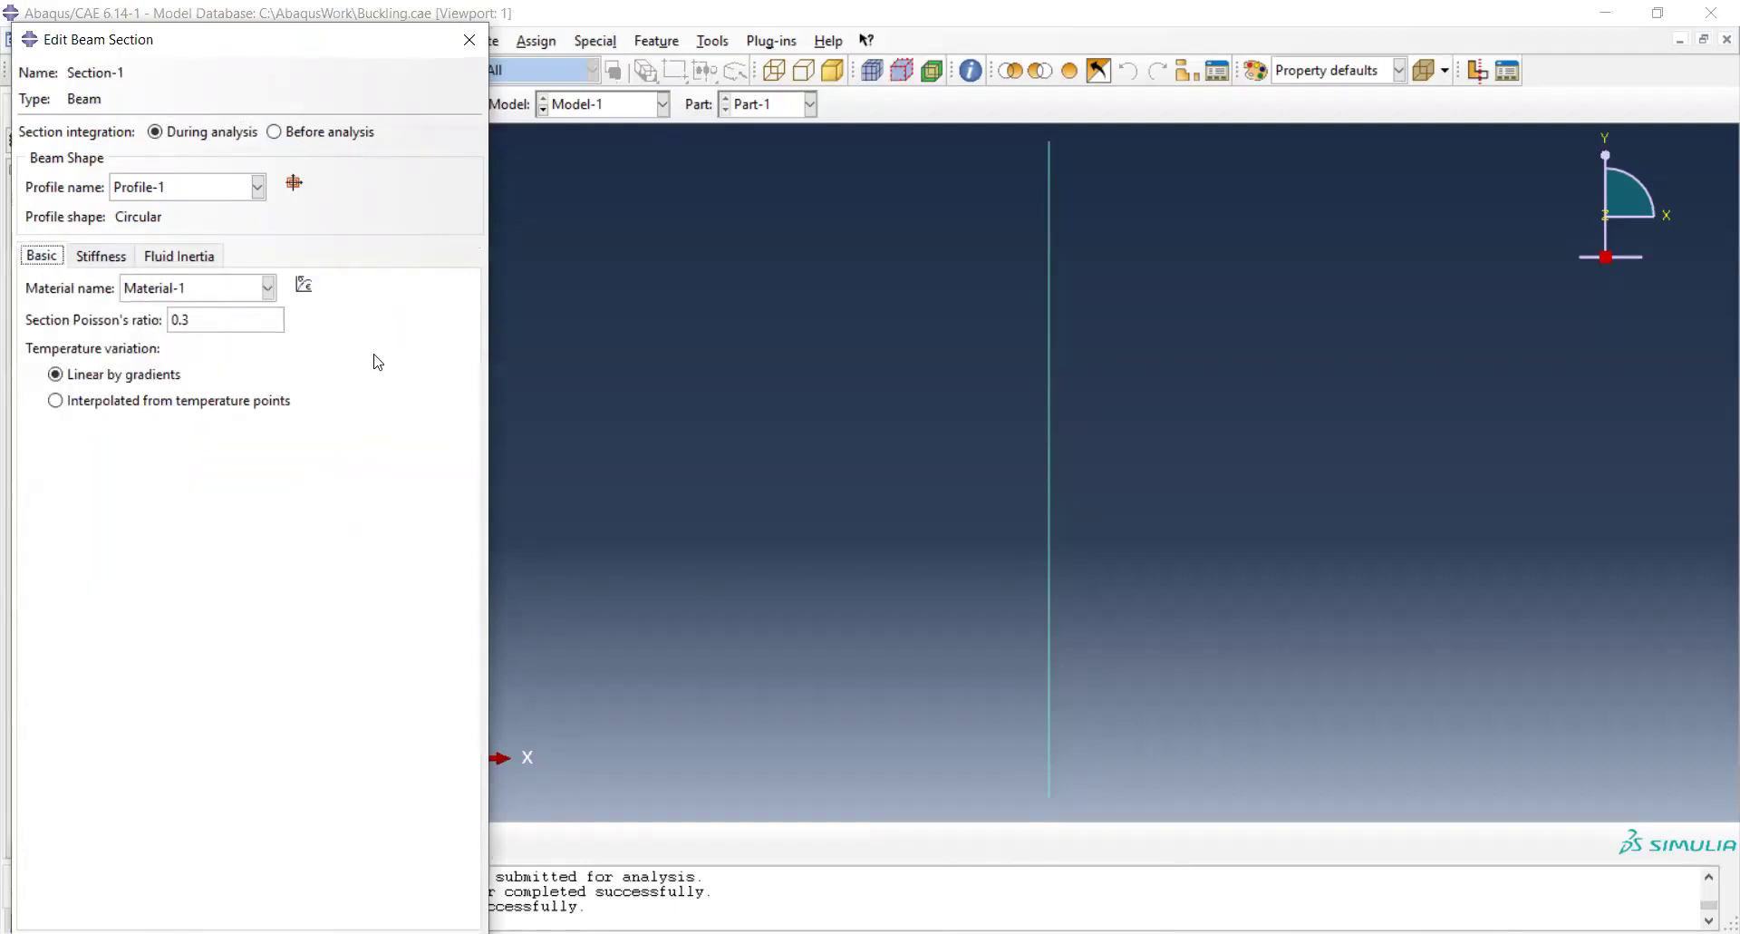
click(470, 40)
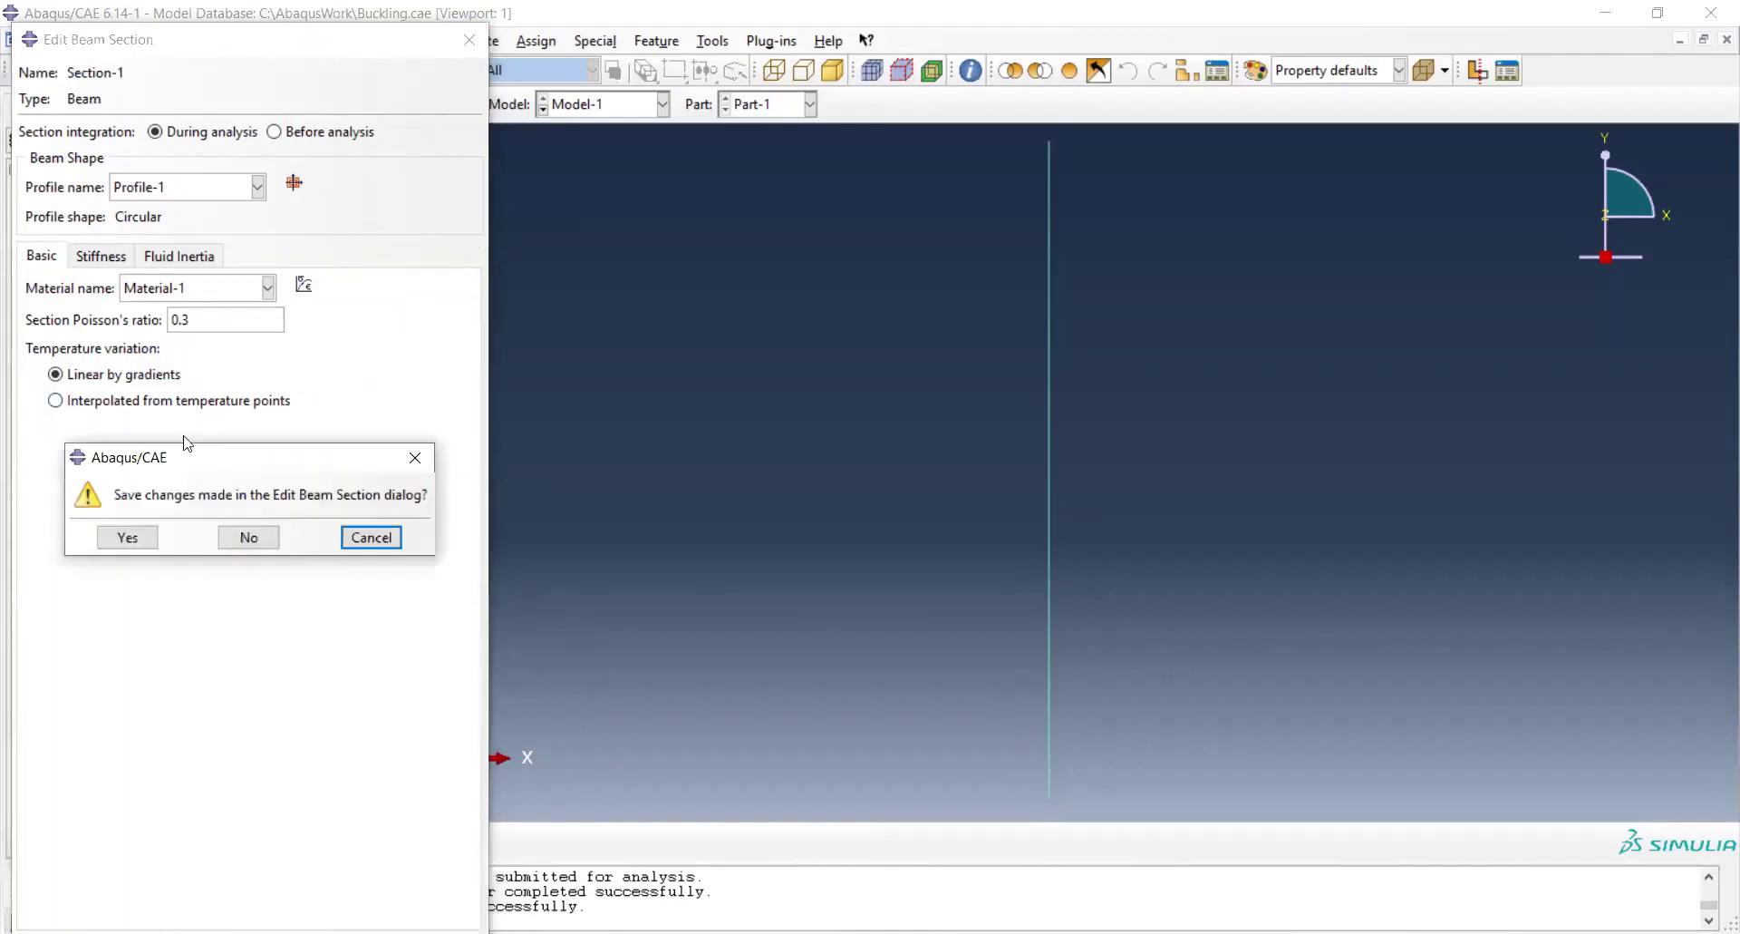
click(251, 542)
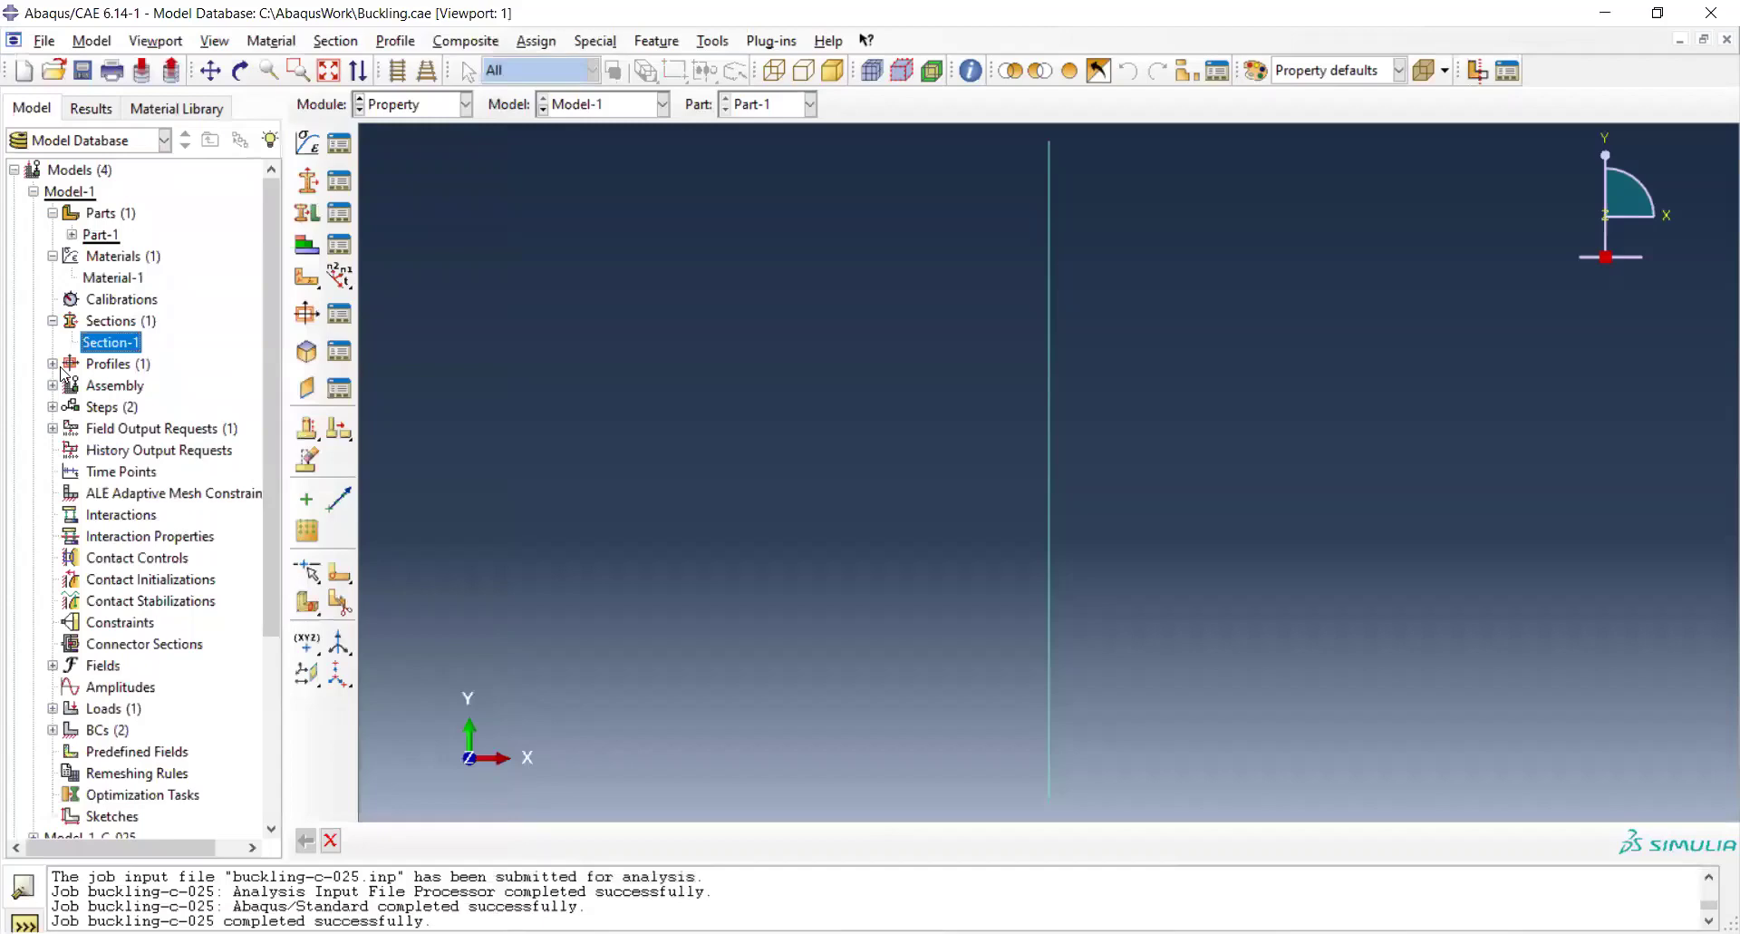
Check Profile-1's circular radius of 0.05 and cancel without changes.
click(63, 370)
click(53, 363)
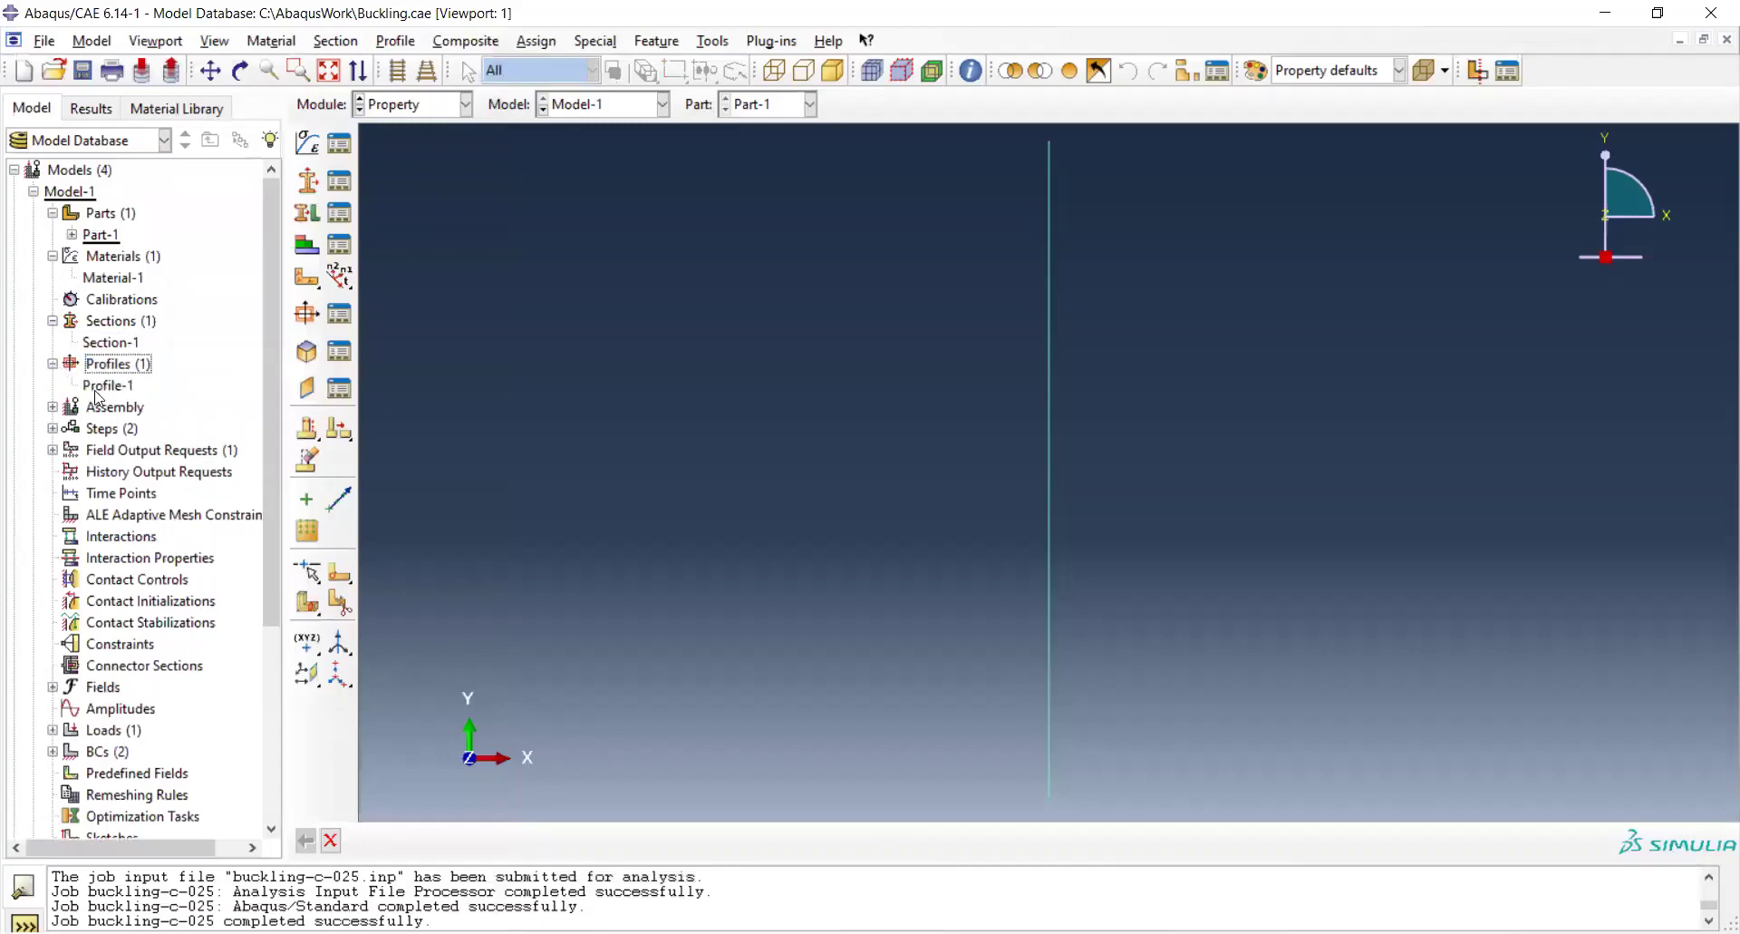
click(96, 387)
double_click(98, 390)
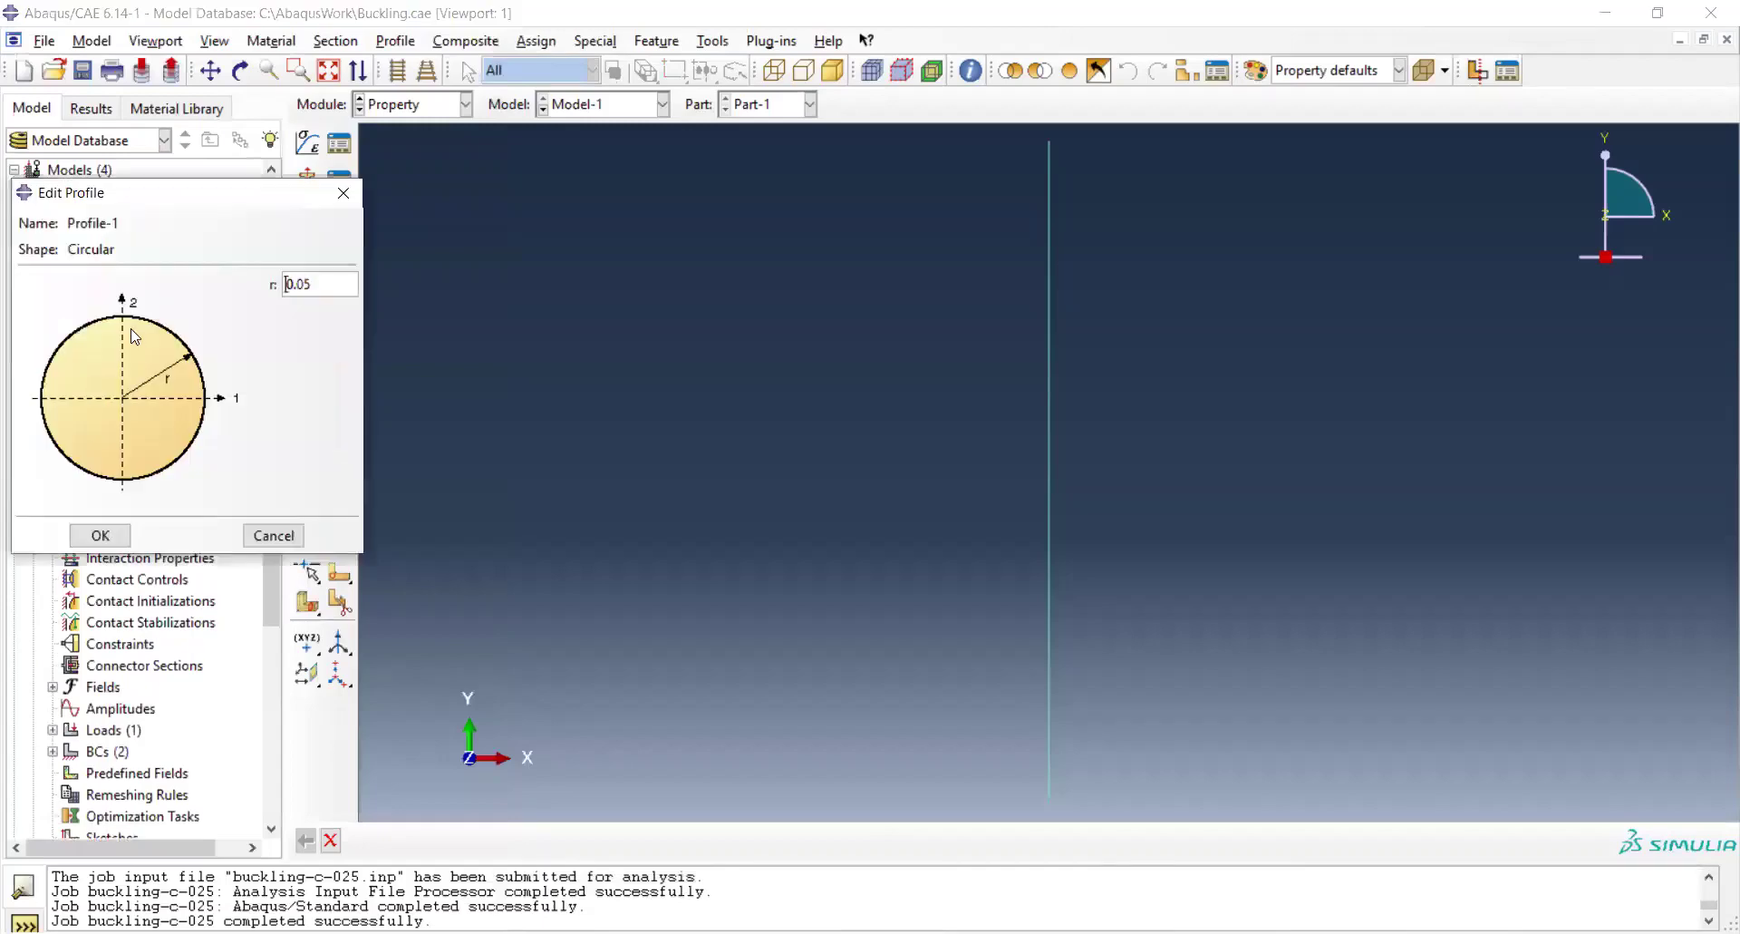
click(291, 542)
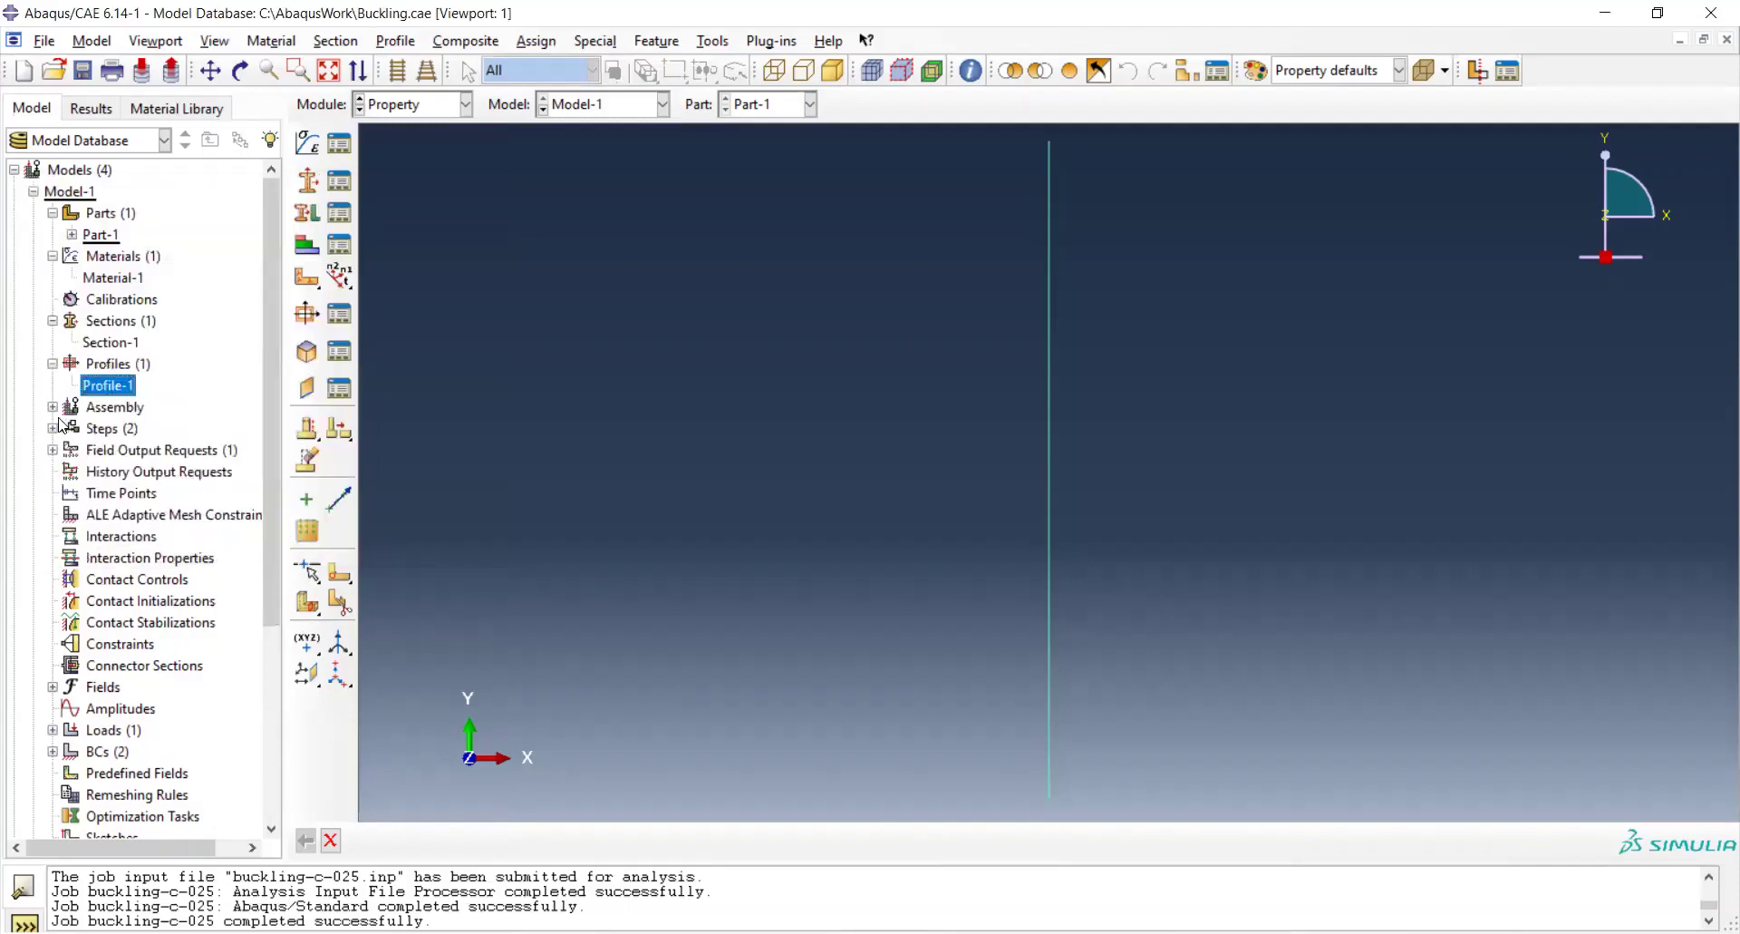
Select the Part-1-1 beam instance in the Assembly, then fold the Assembly branch.
click(54, 408)
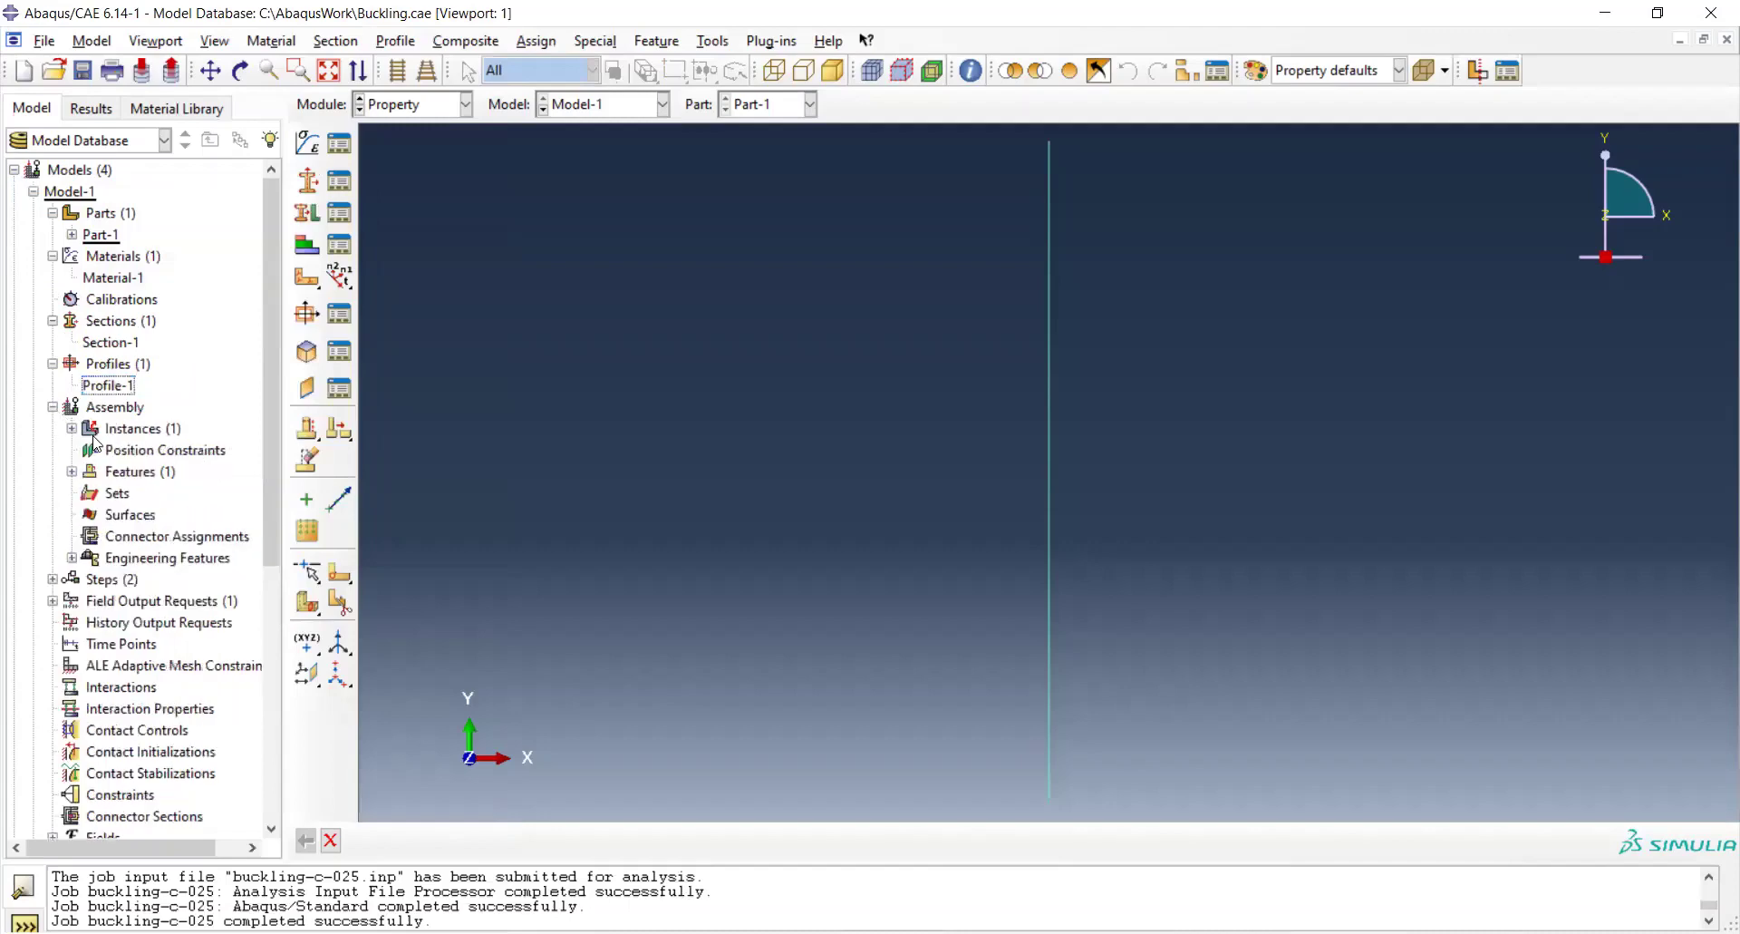
click(72, 428)
click(107, 451)
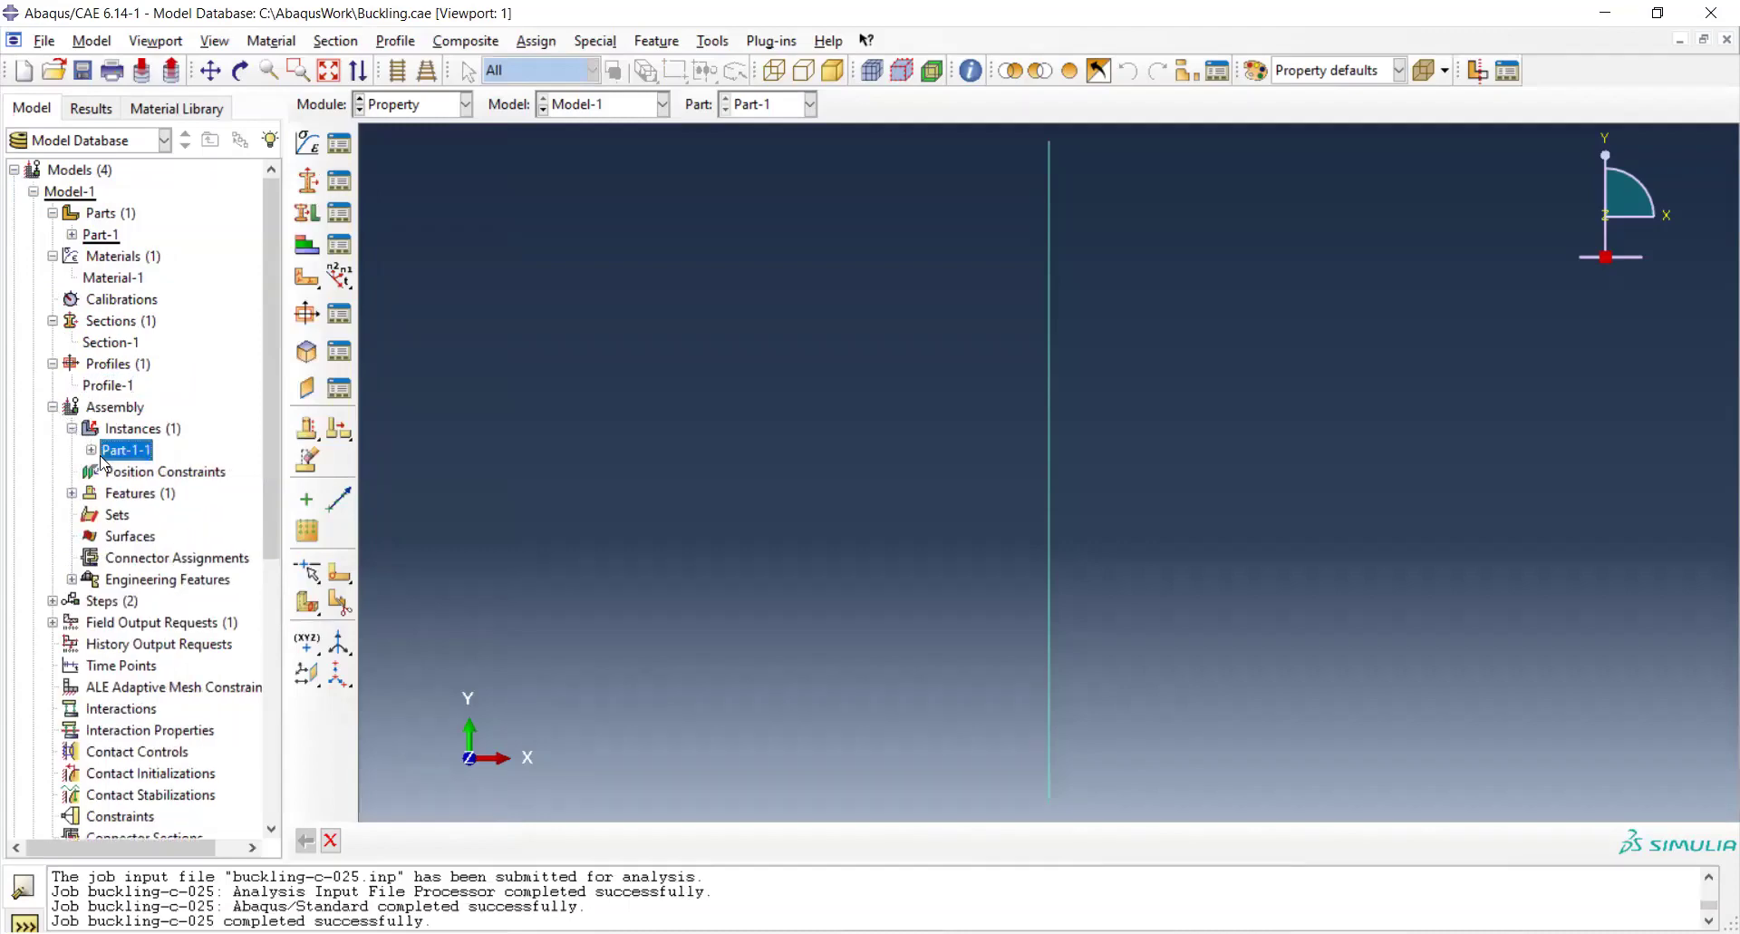
click(53, 407)
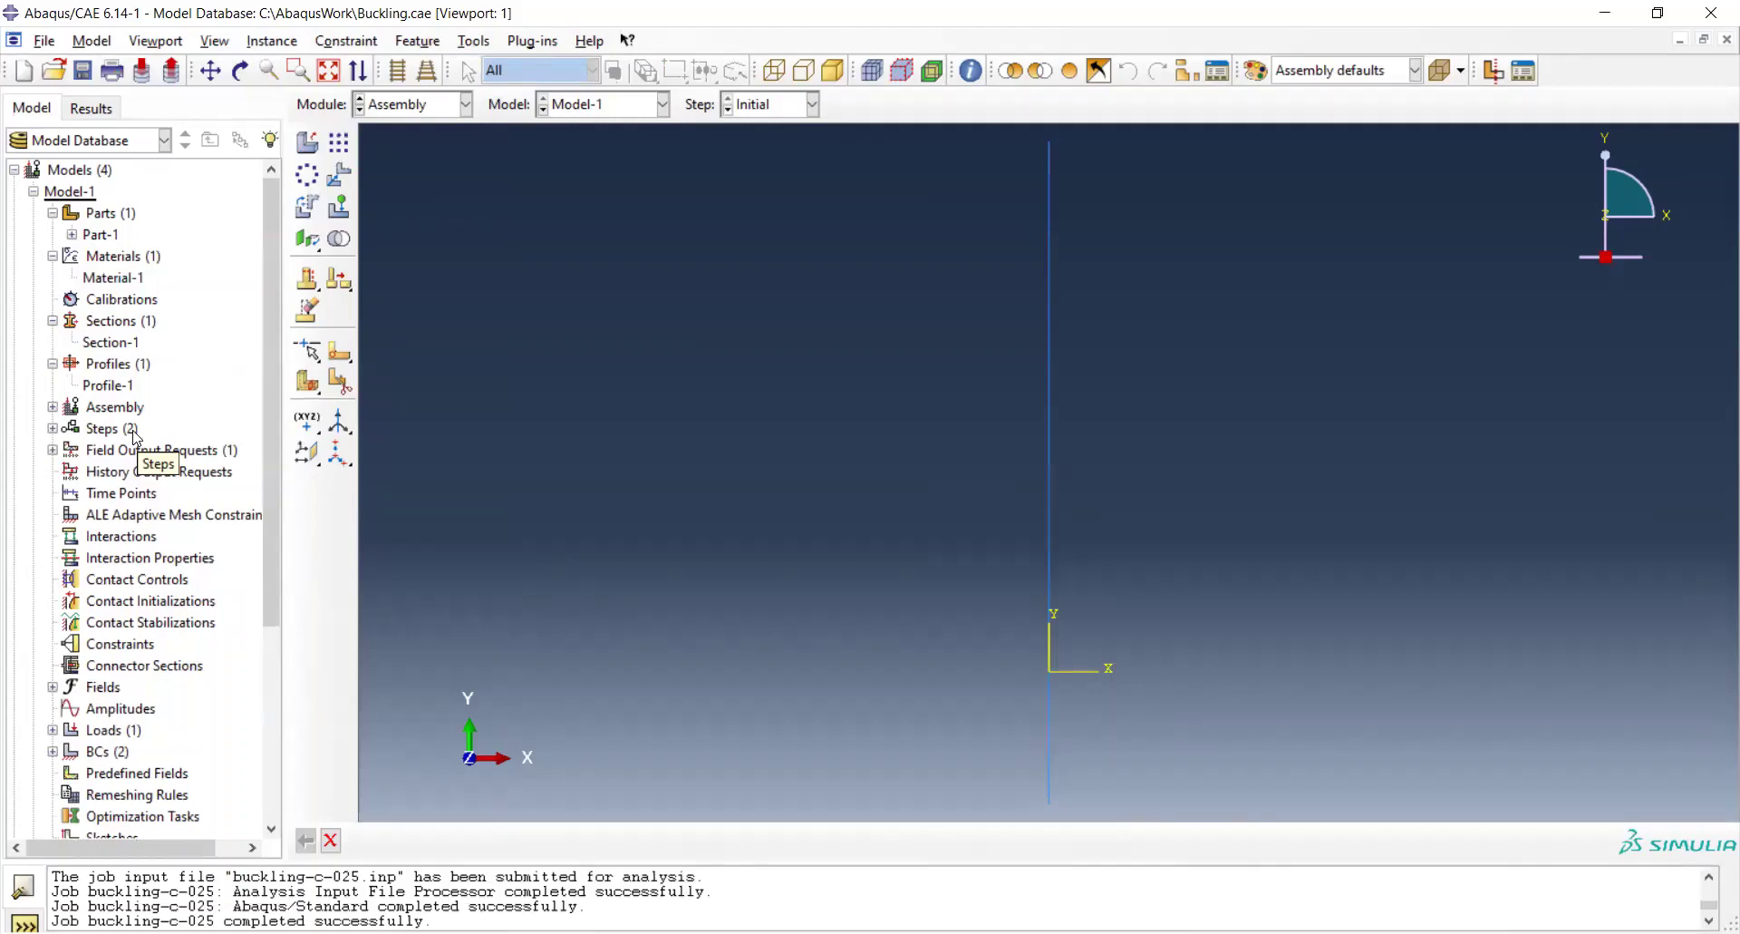
Review Step-1's Buckle settings (Subspace solver, 6 eigenvalues) and cancel unchanged.
click(53, 427)
double_click(122, 475)
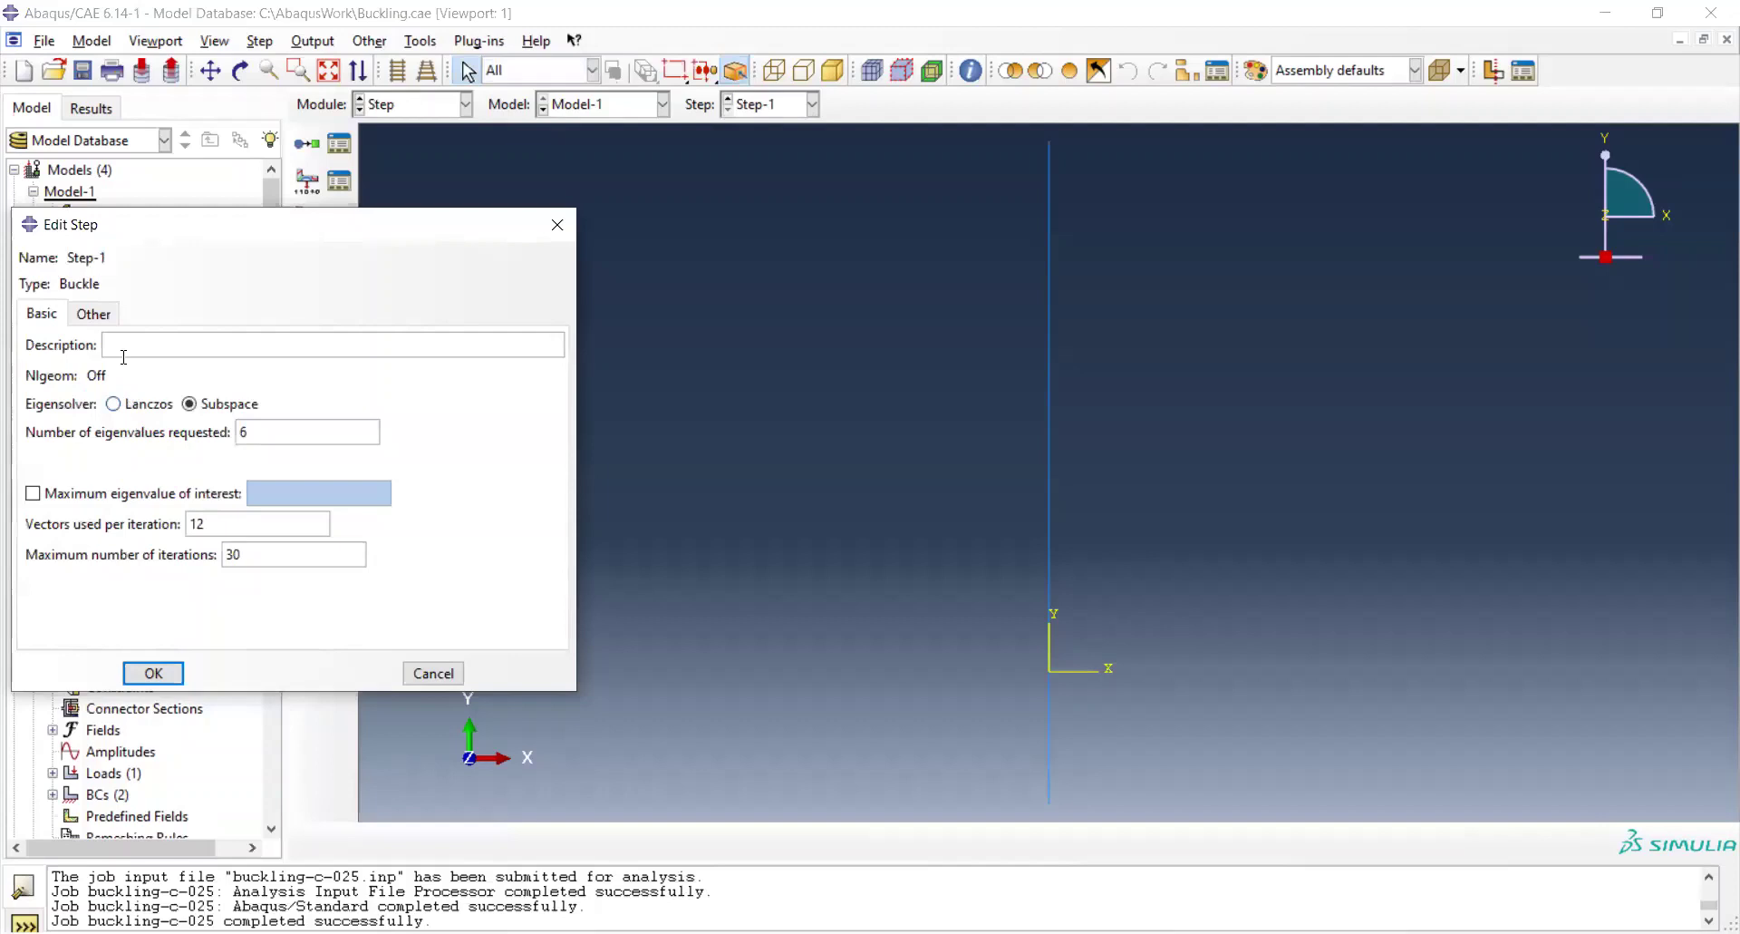
click(94, 315)
click(59, 317)
click(433, 672)
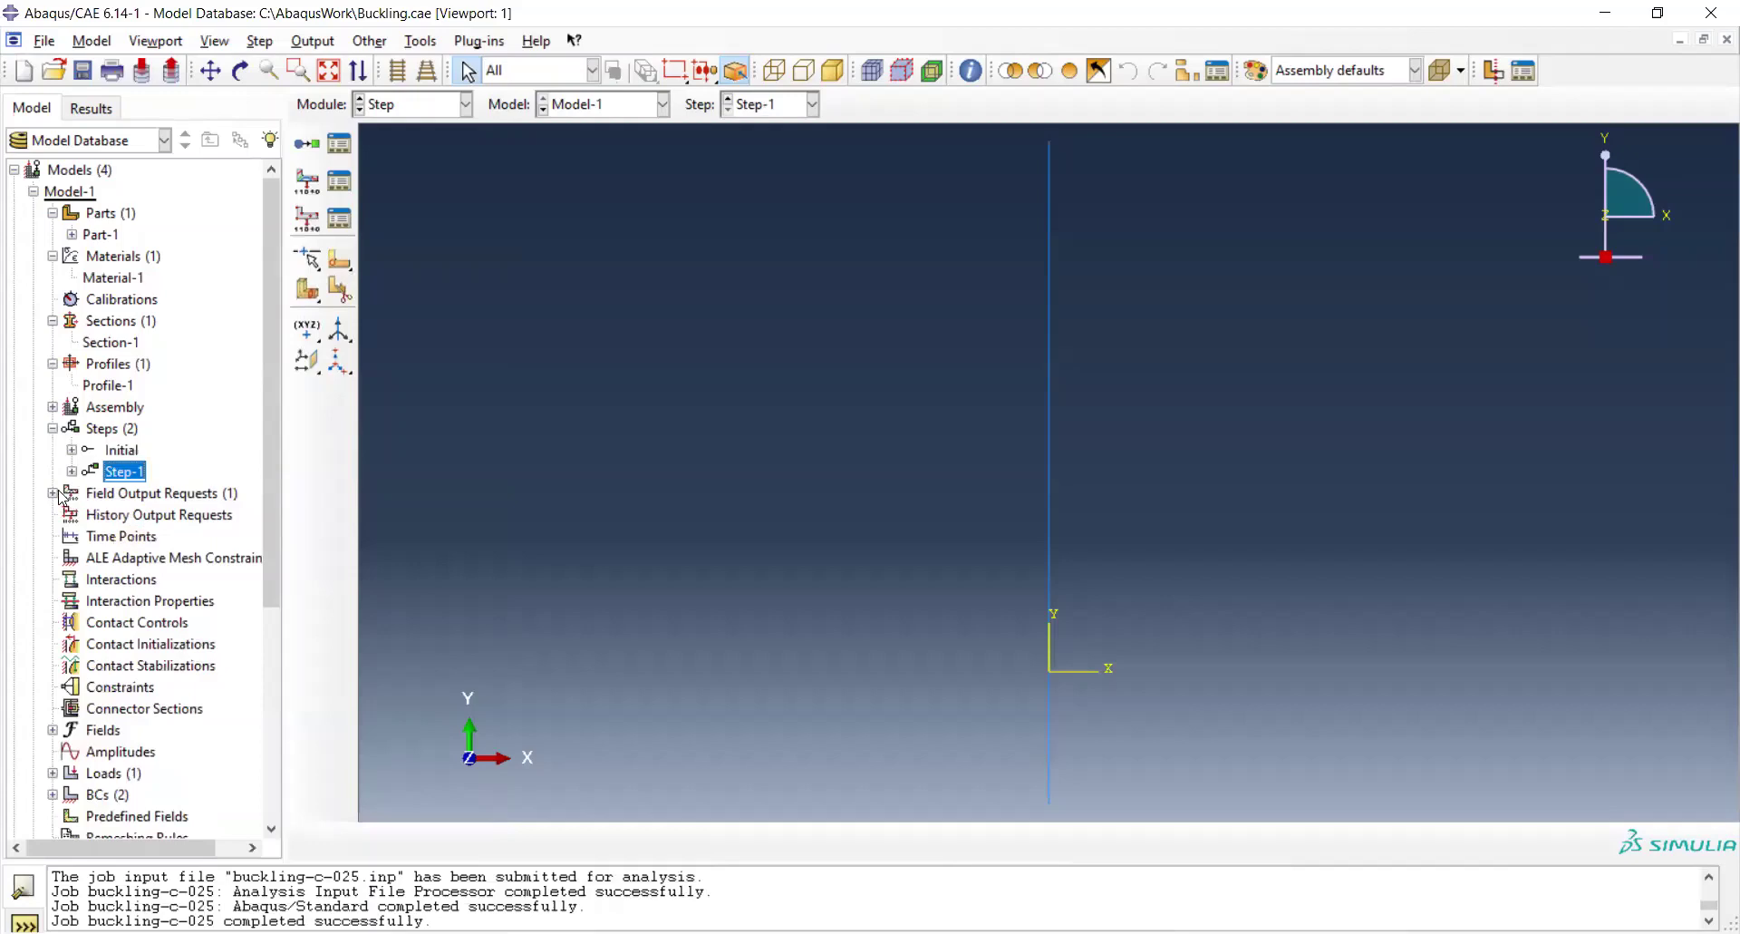
Review BC-1, which fixes U1 and U2, and leave it unchanged.
double_click(91, 497)
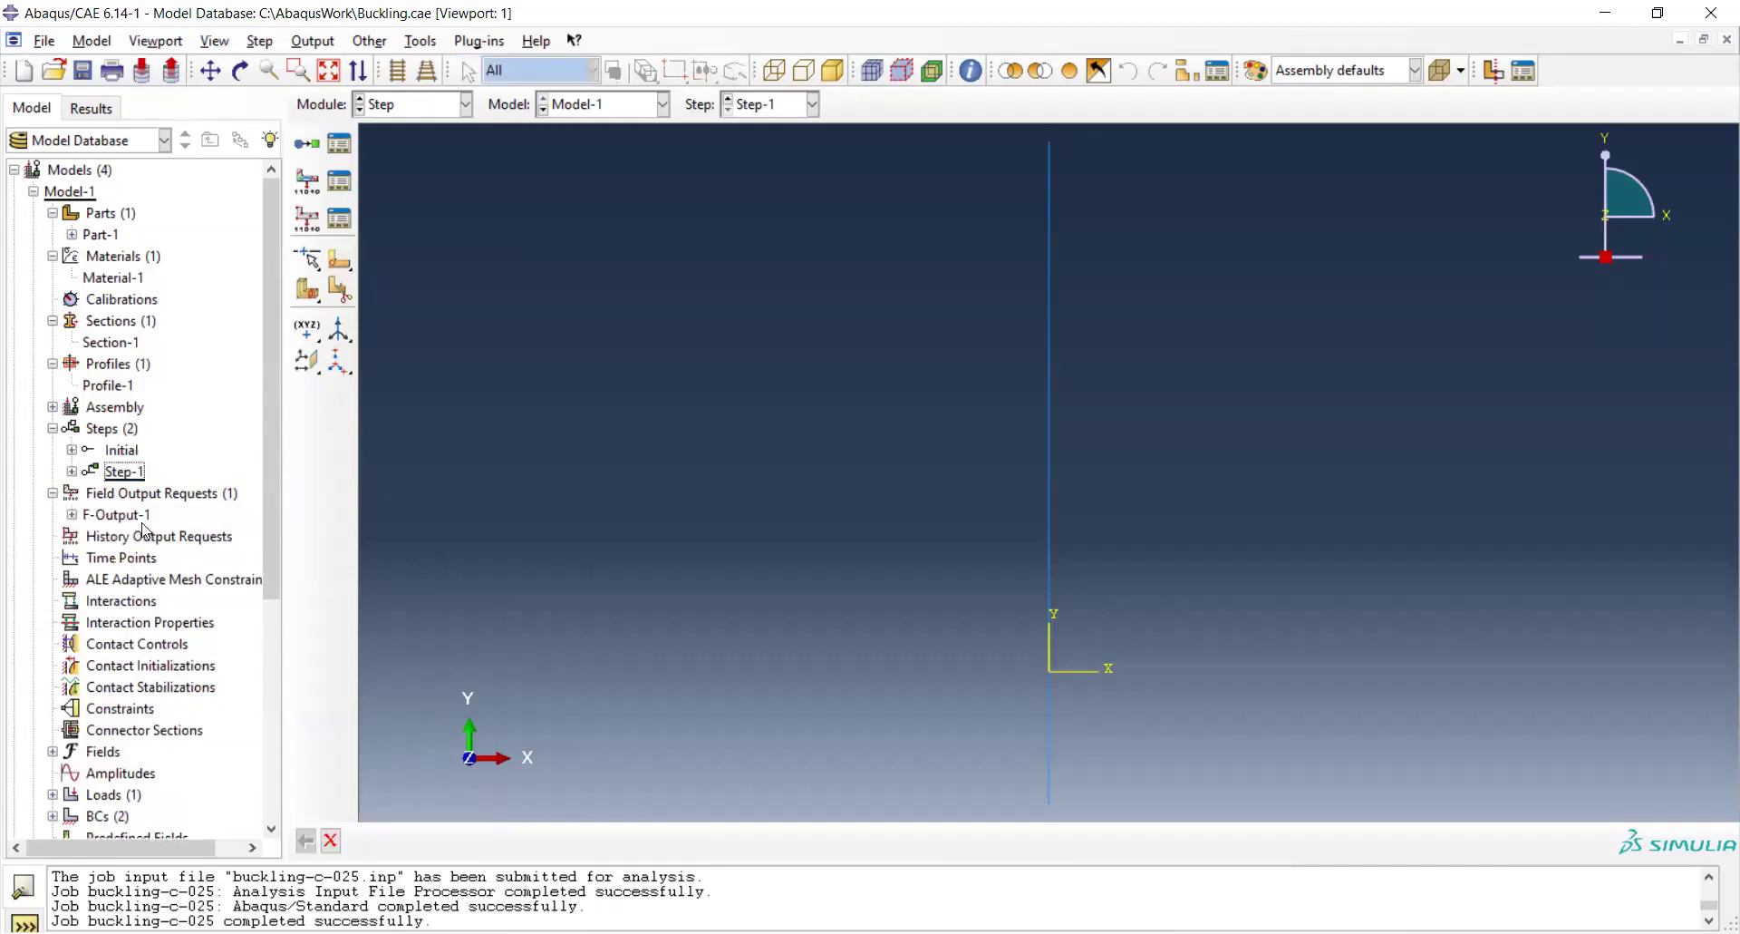
drag(267, 531, 265, 649)
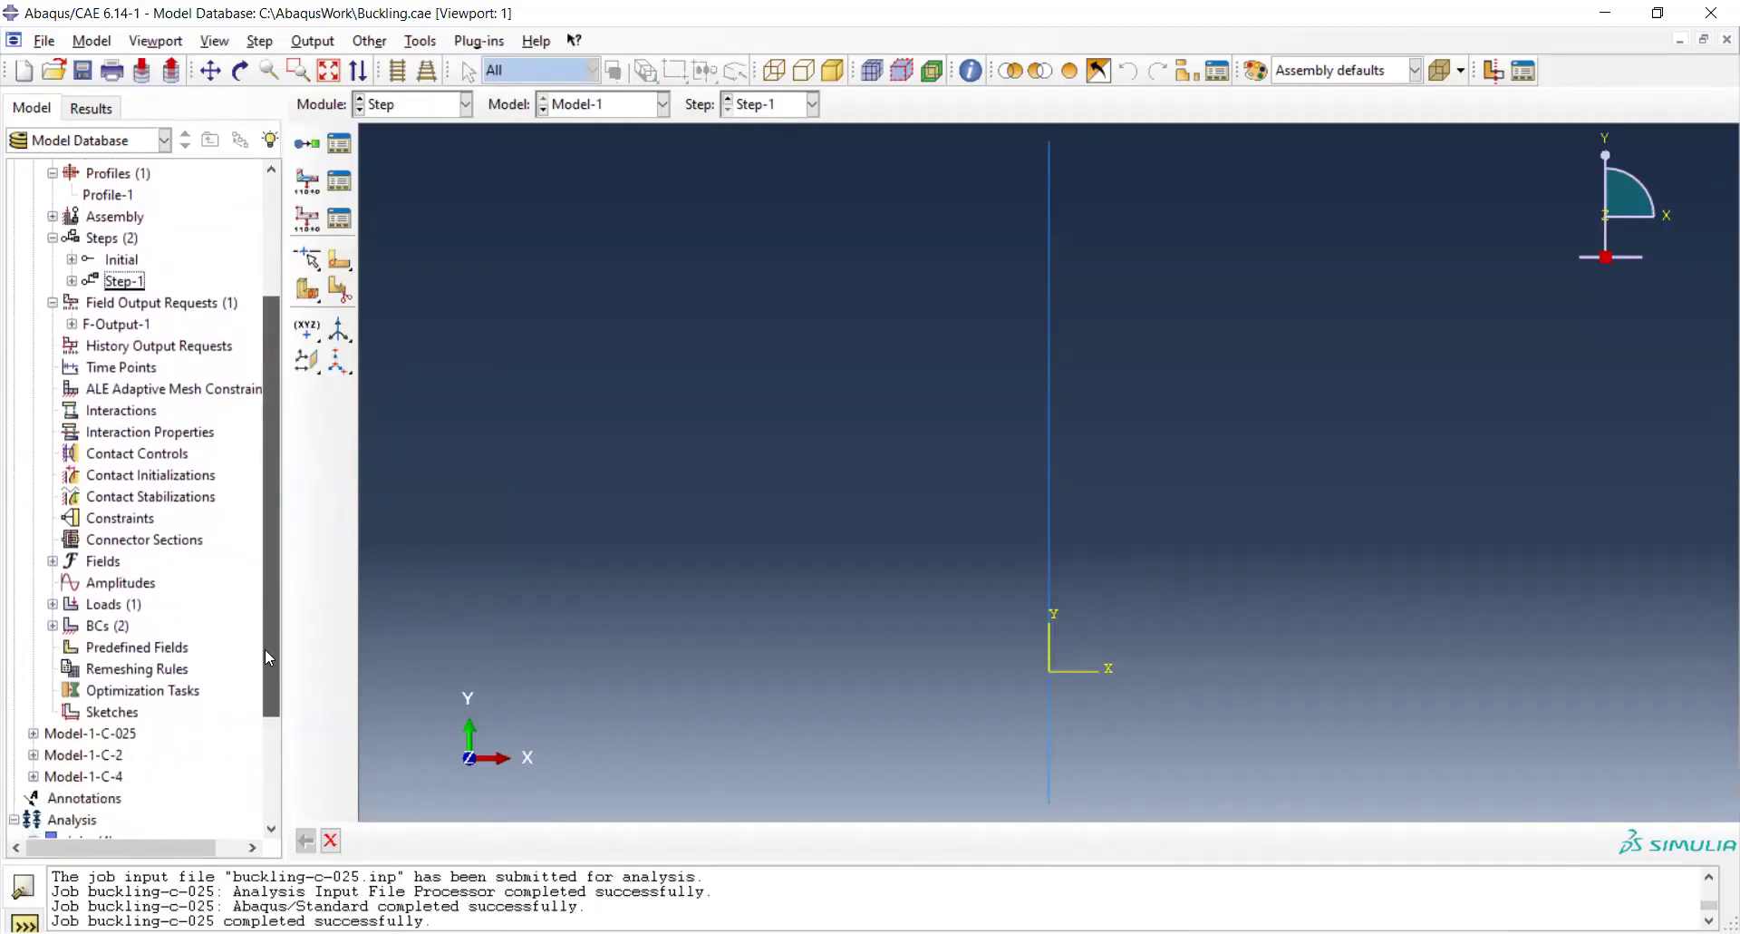
double_click(67, 627)
double_click(94, 649)
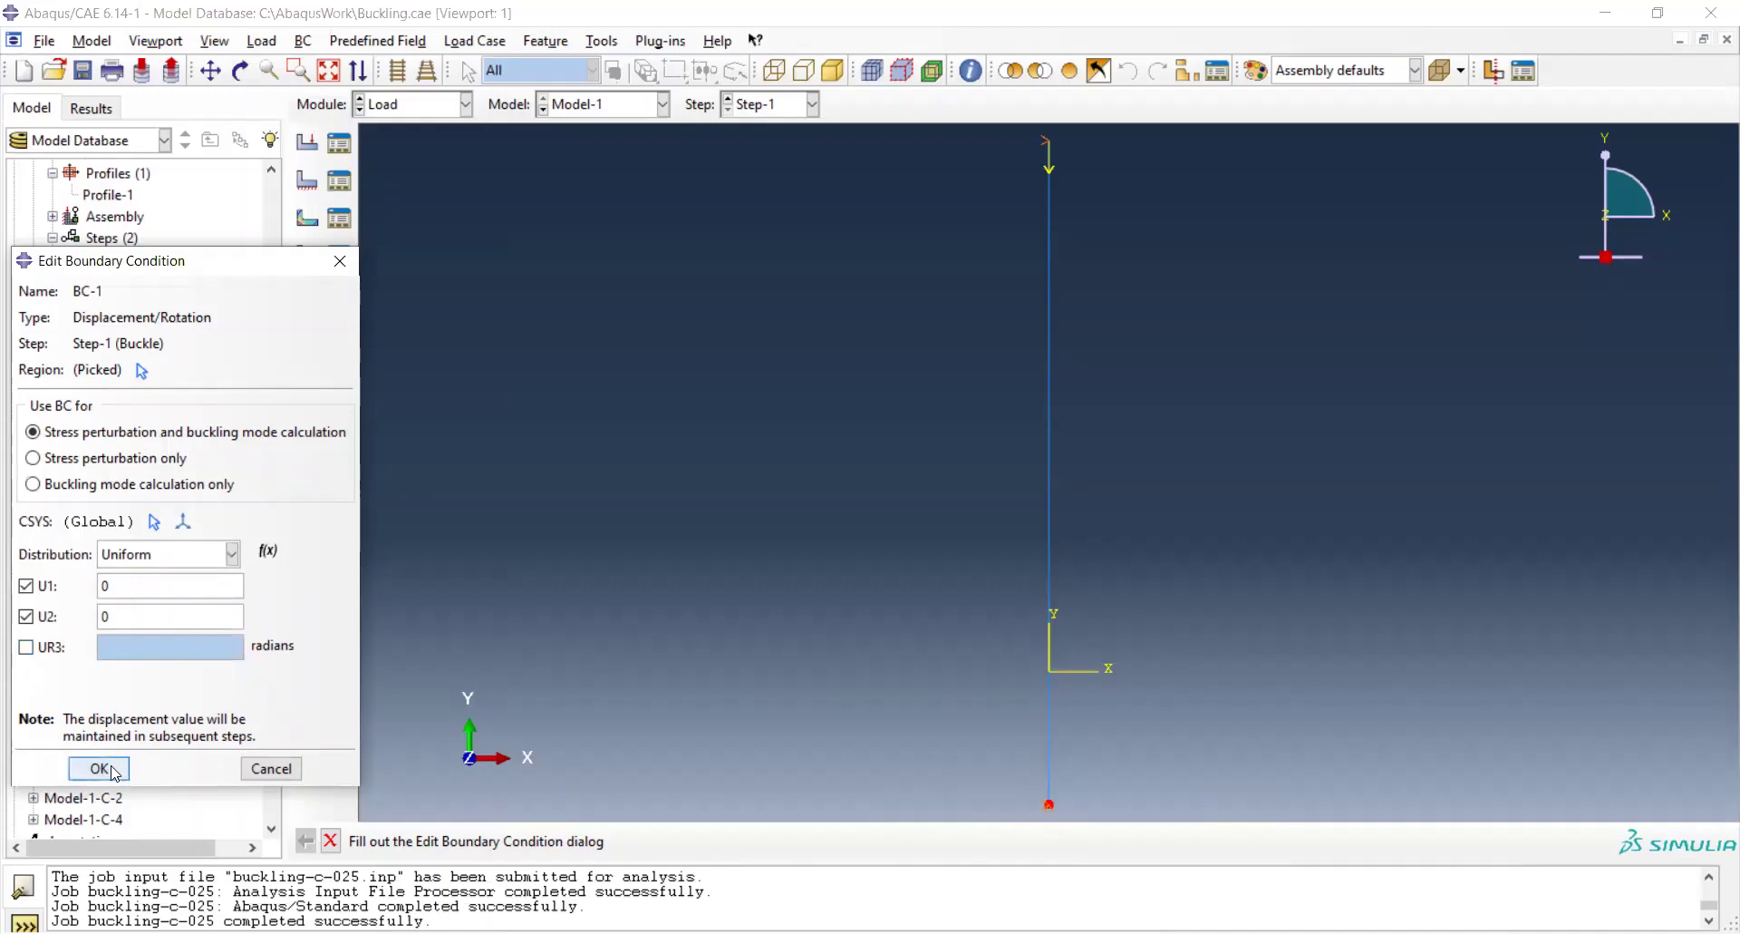
click(269, 772)
Review BC-2, which fixes U1 at 0 in Step-1, and leave it unchanged.
click(102, 672)
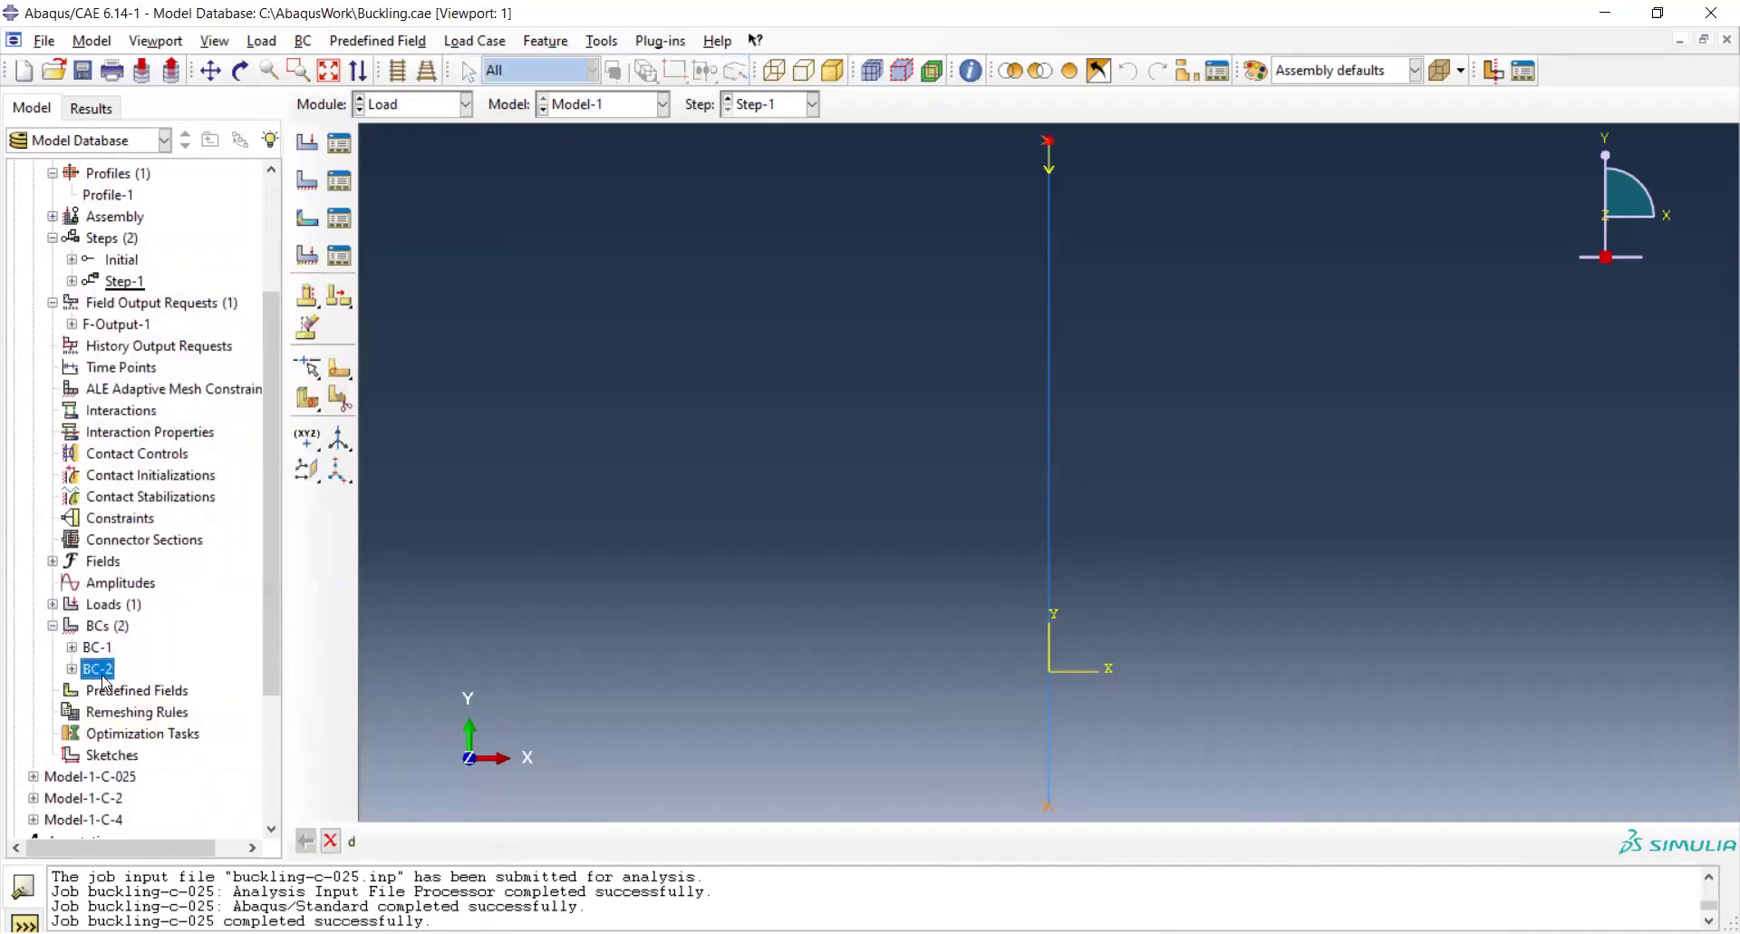
double_click(104, 676)
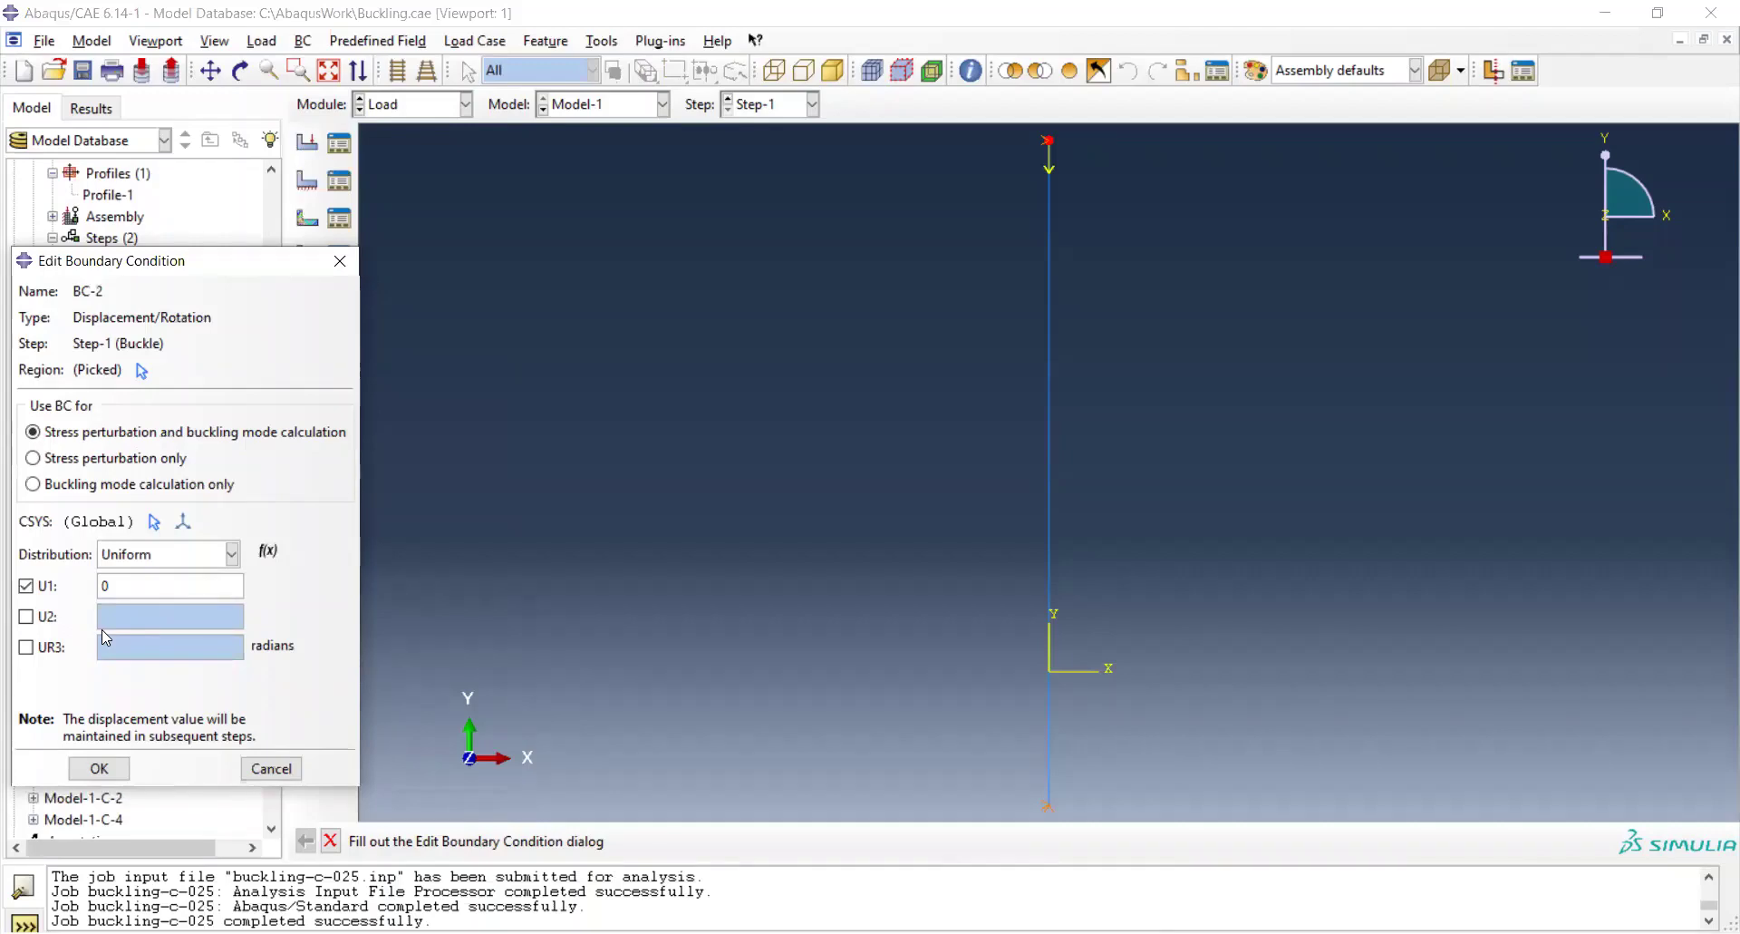
click(272, 769)
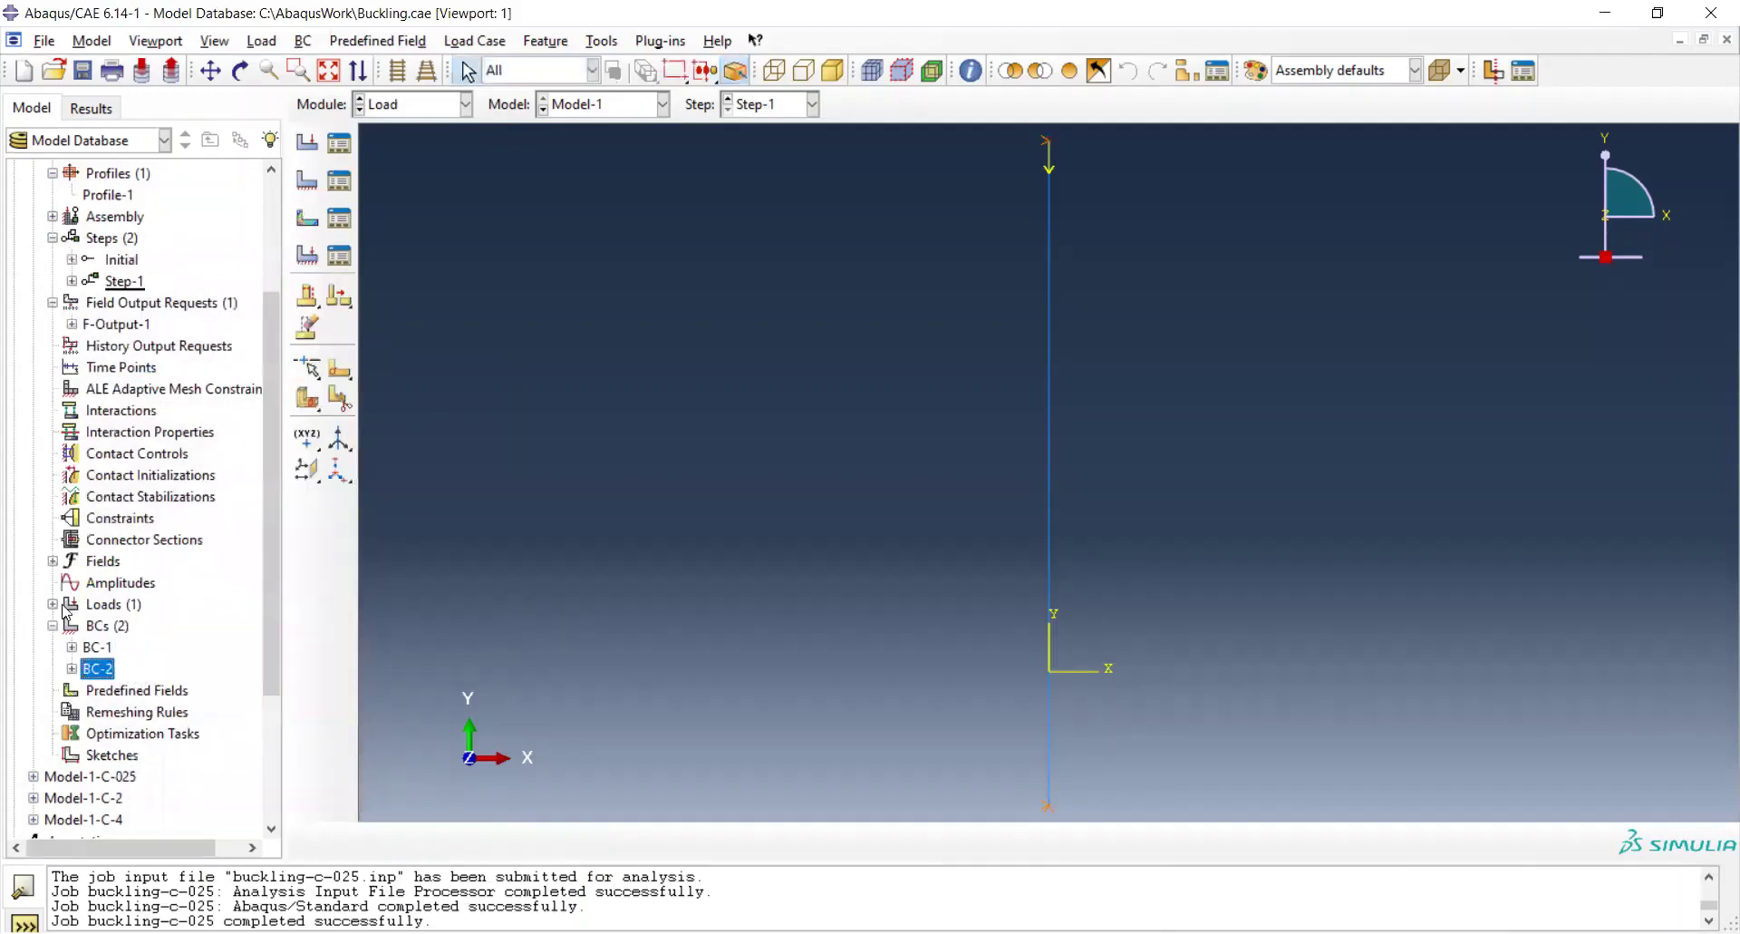
Review Load-1's concentrated force (CF1 0, CF2 -1) and close it unchanged.
click(52, 604)
double_click(105, 627)
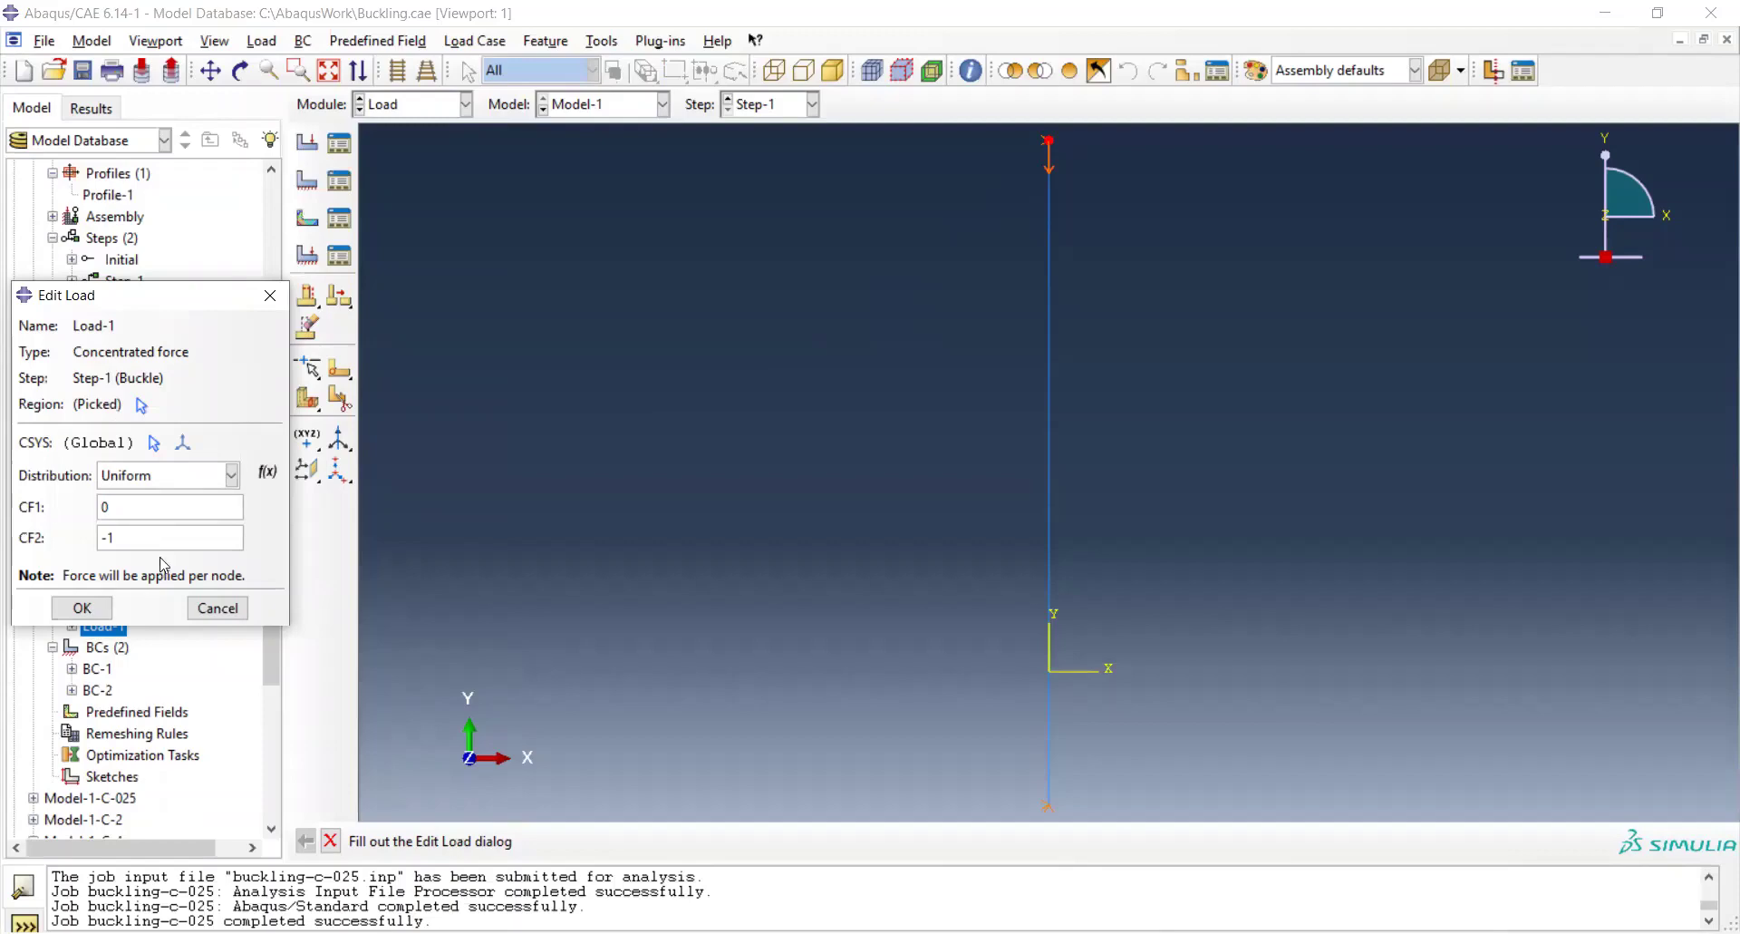
click(213, 610)
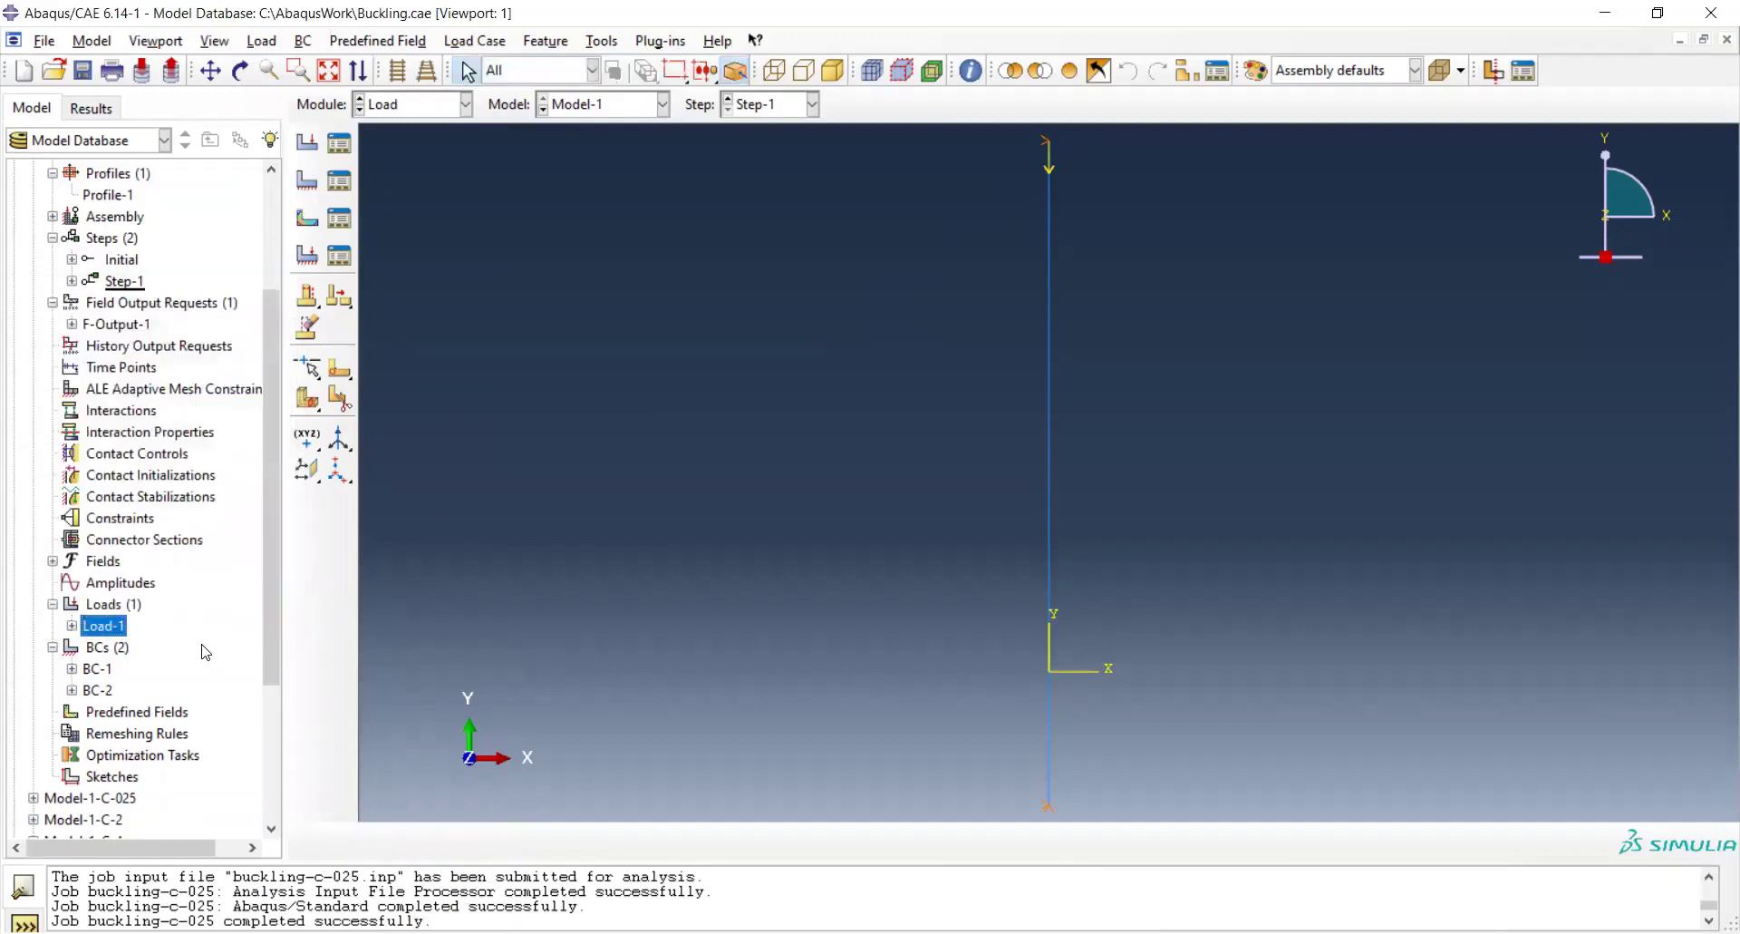
drag(274, 608, 277, 705)
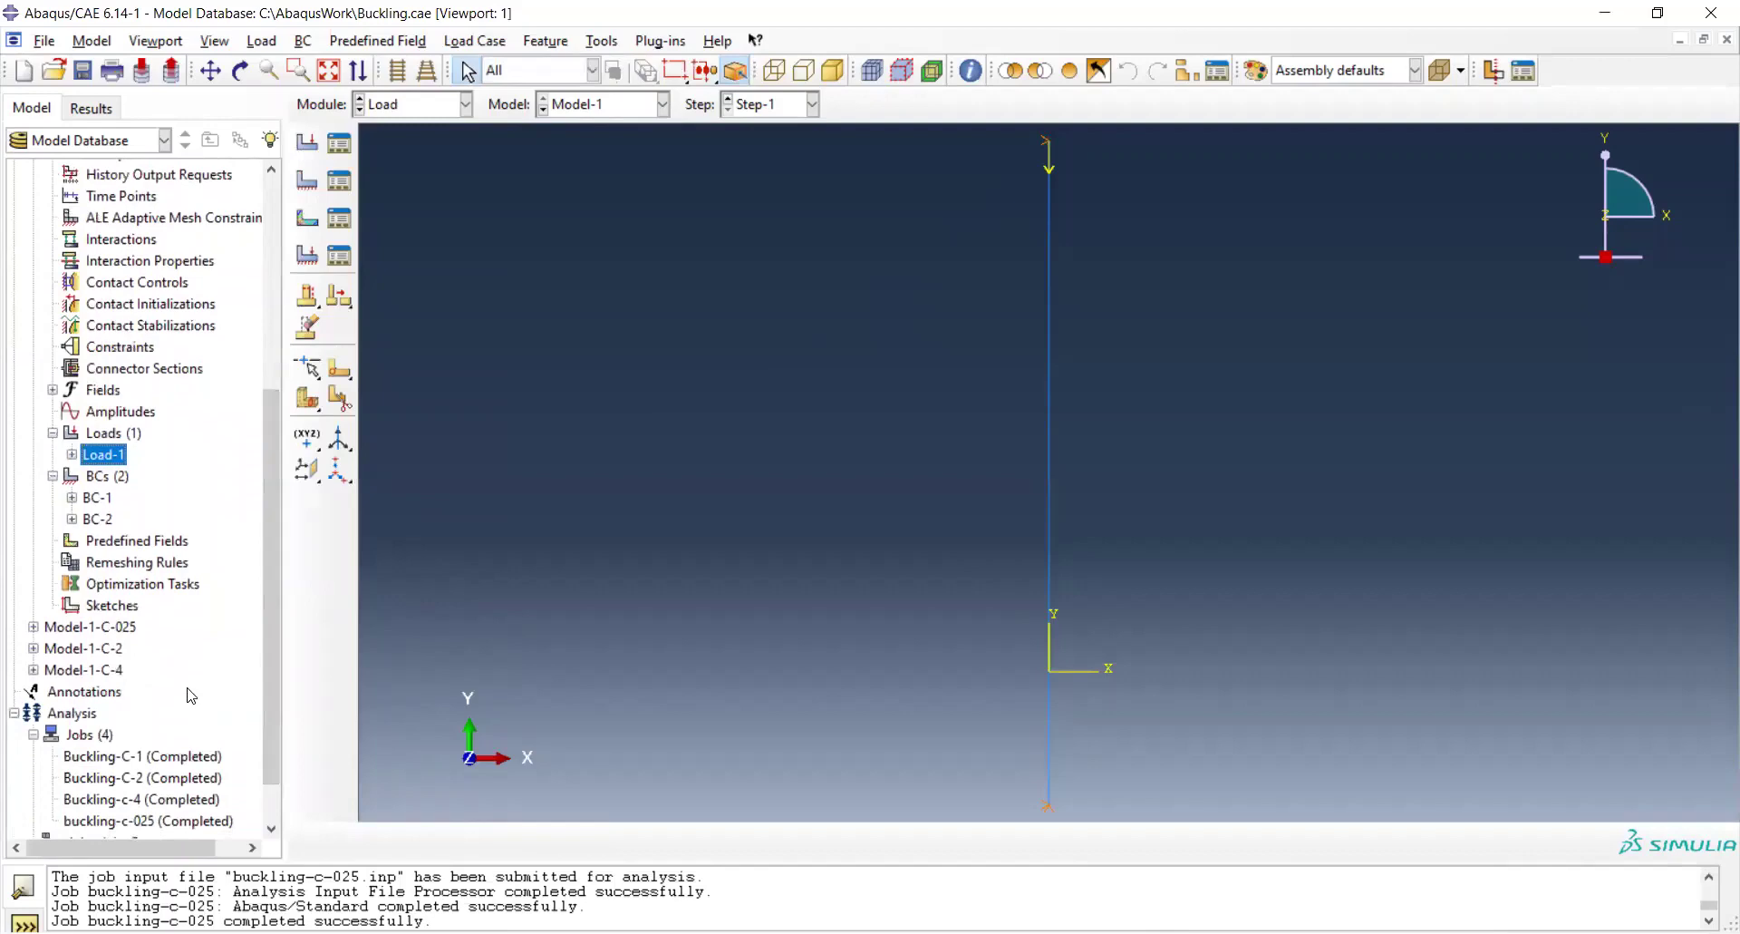
Fold up the boundary conditions and Model-1 branches of the tree.
click(52, 476)
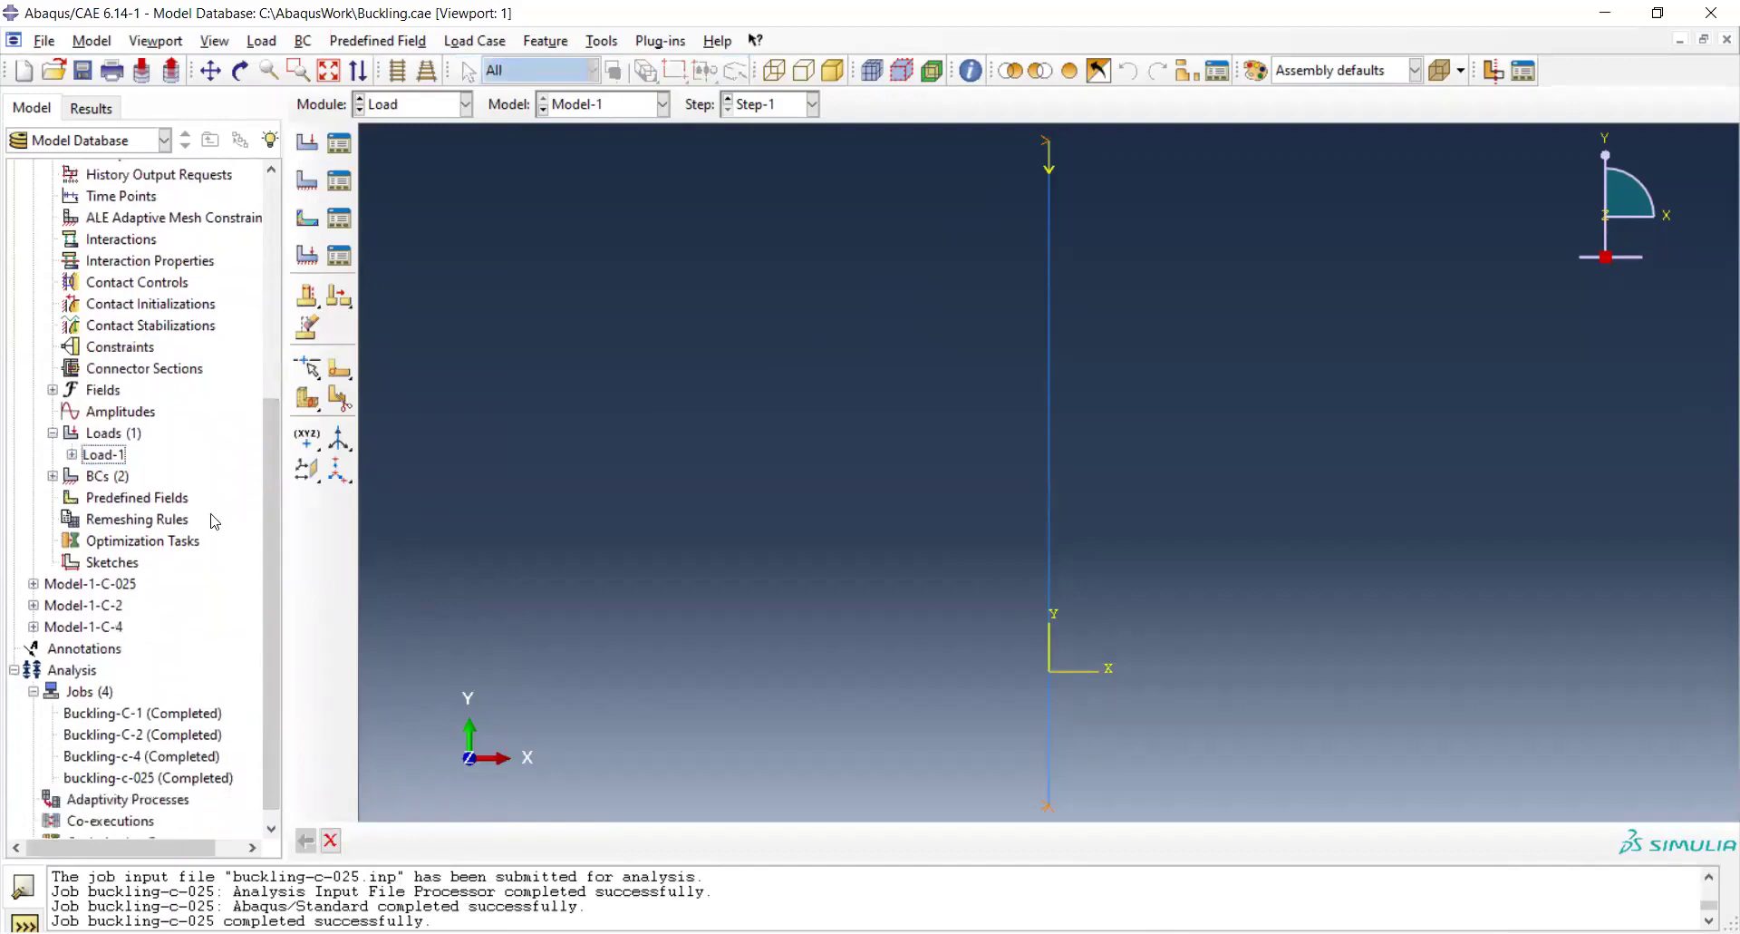
drag(268, 574, 268, 582)
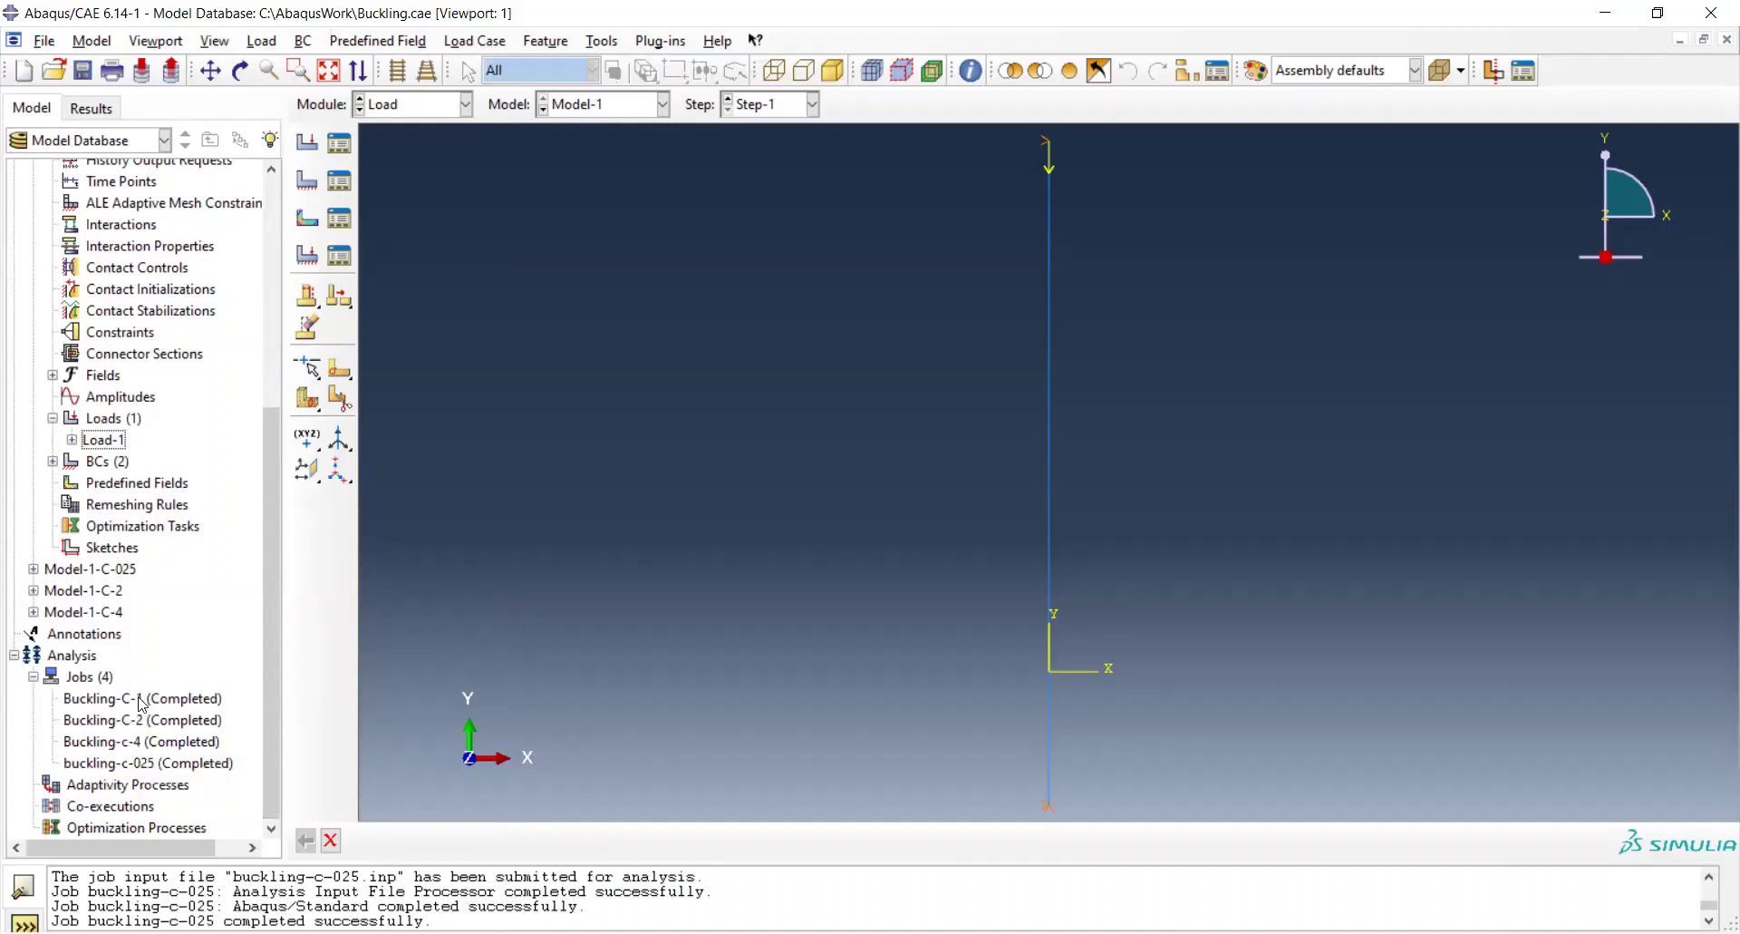
scroll(140, 689, up, 5)
scroll(76, 402, up, 1)
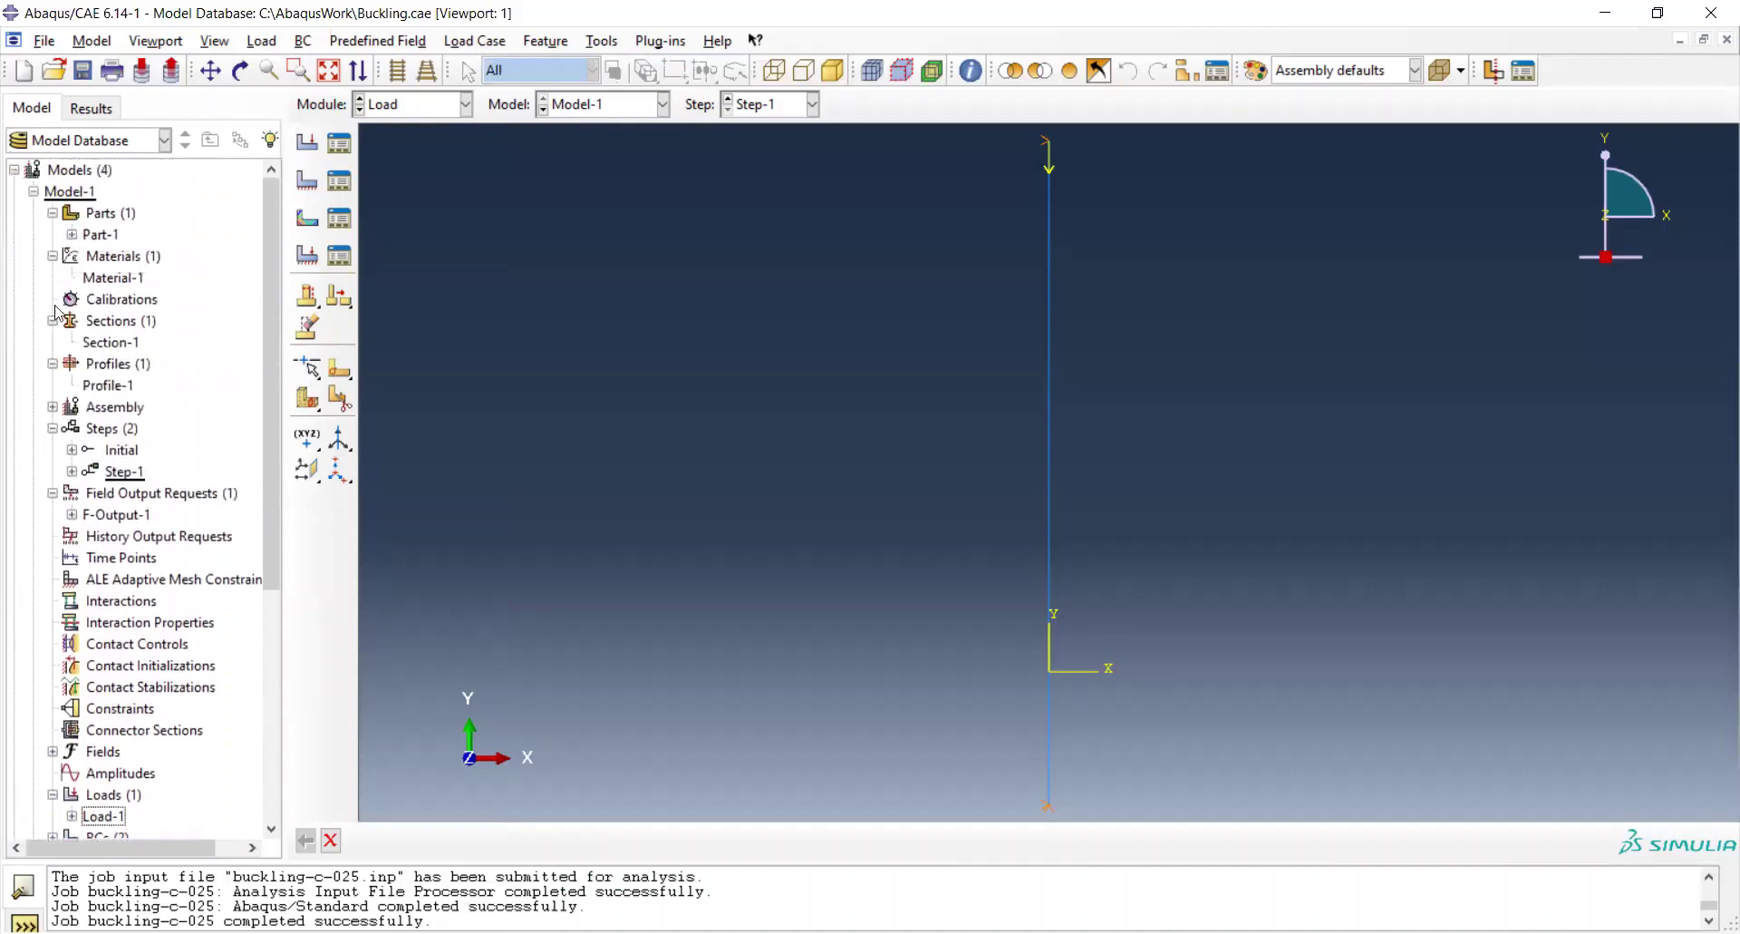
click(33, 191)
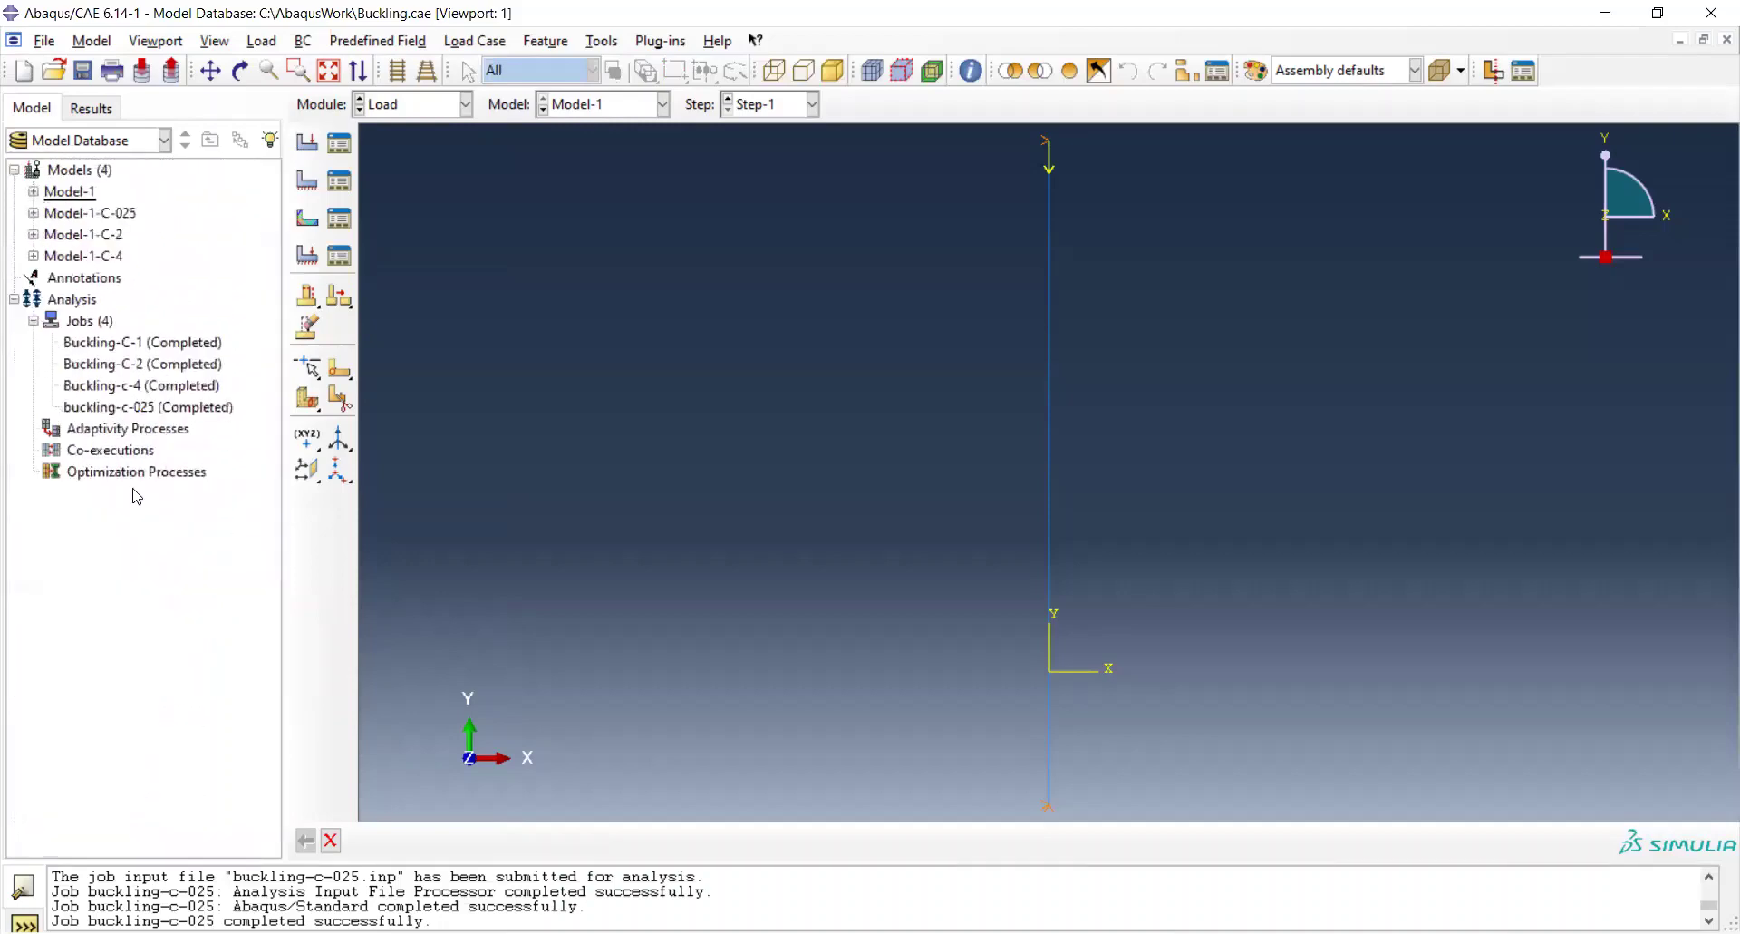
Open the results of the Buckling-C-1 job.
click(122, 349)
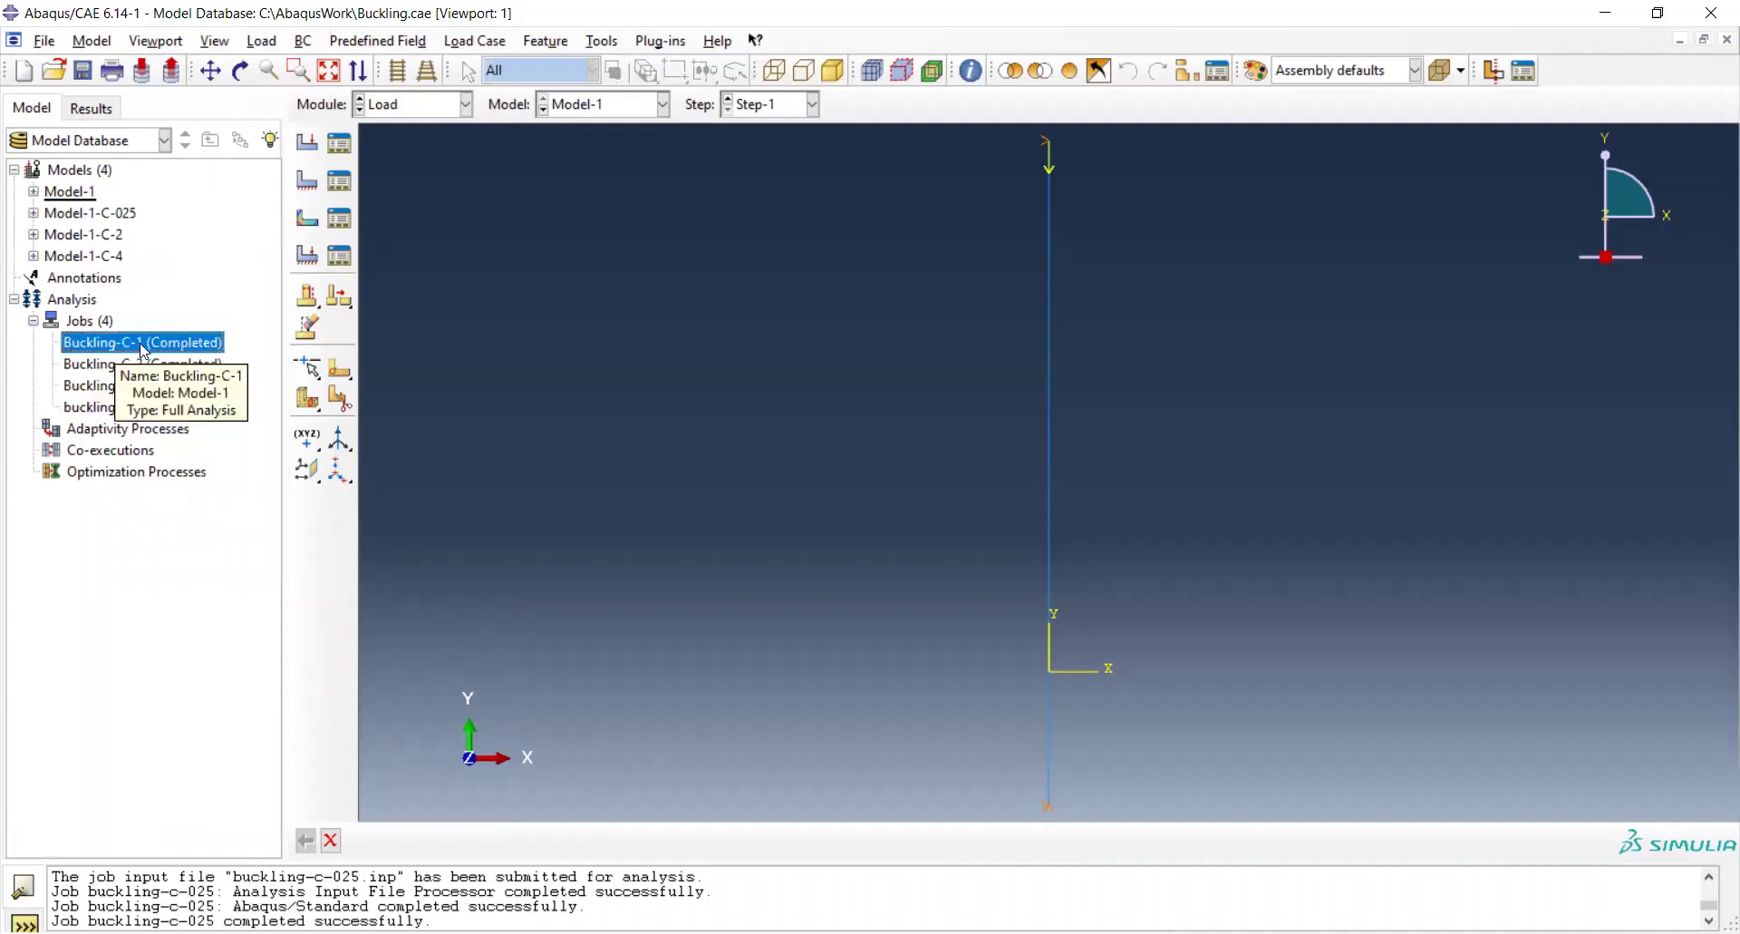
right_click(143, 350)
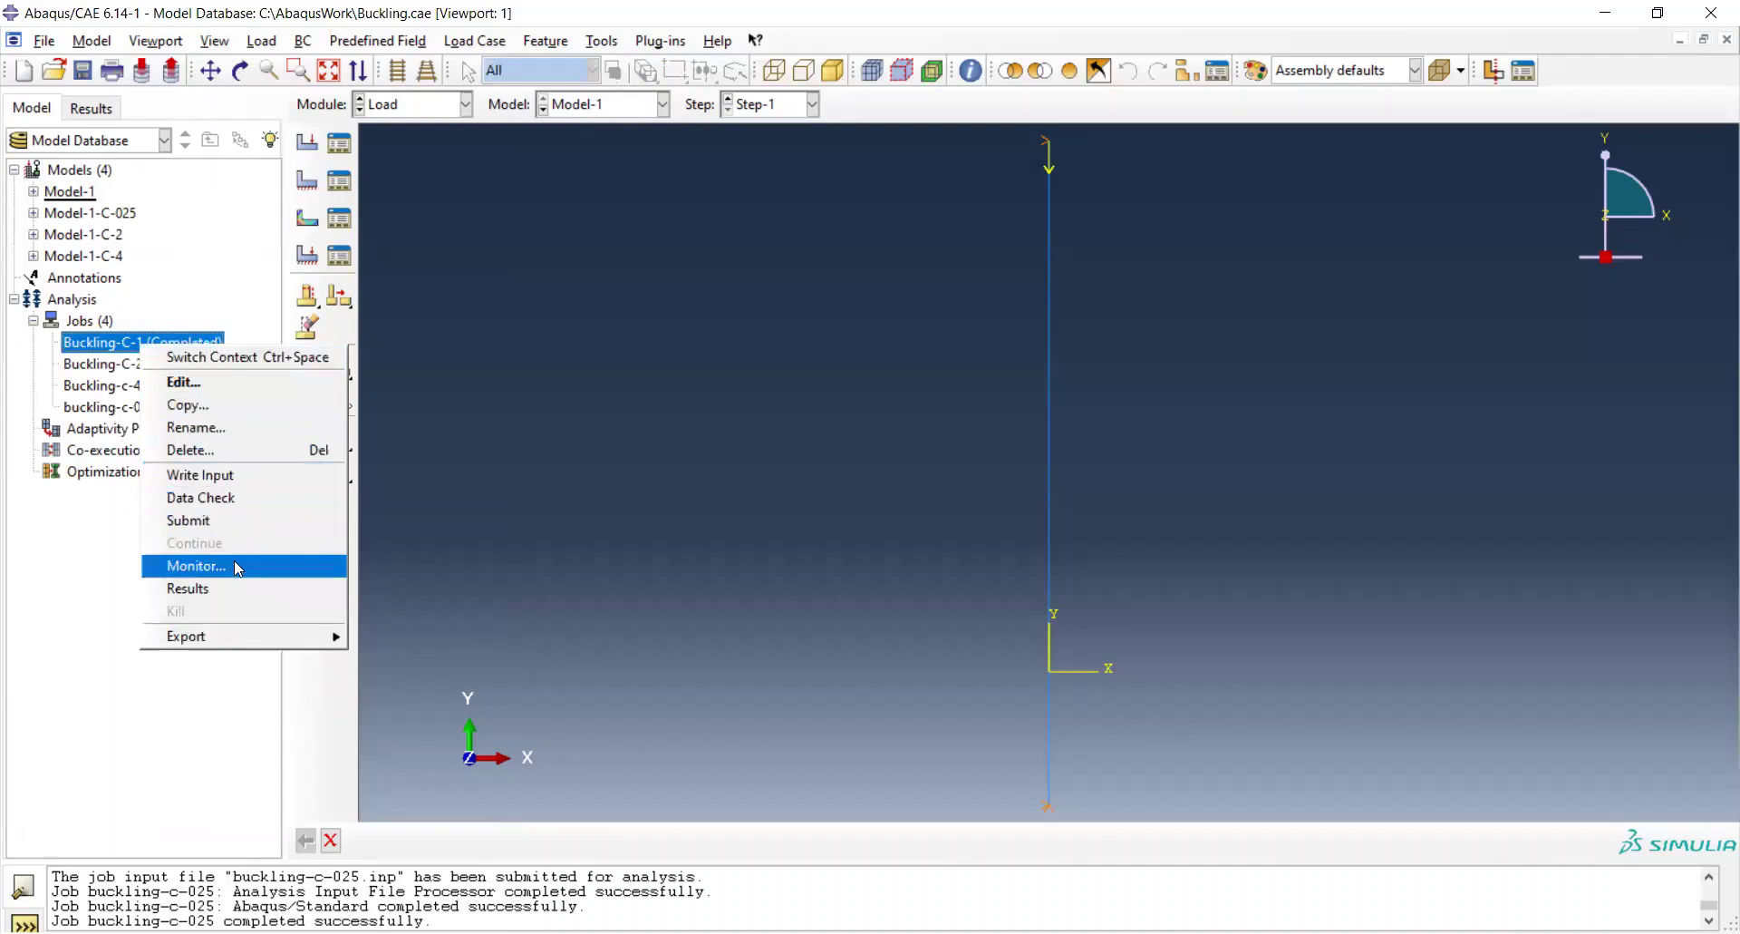
click(245, 591)
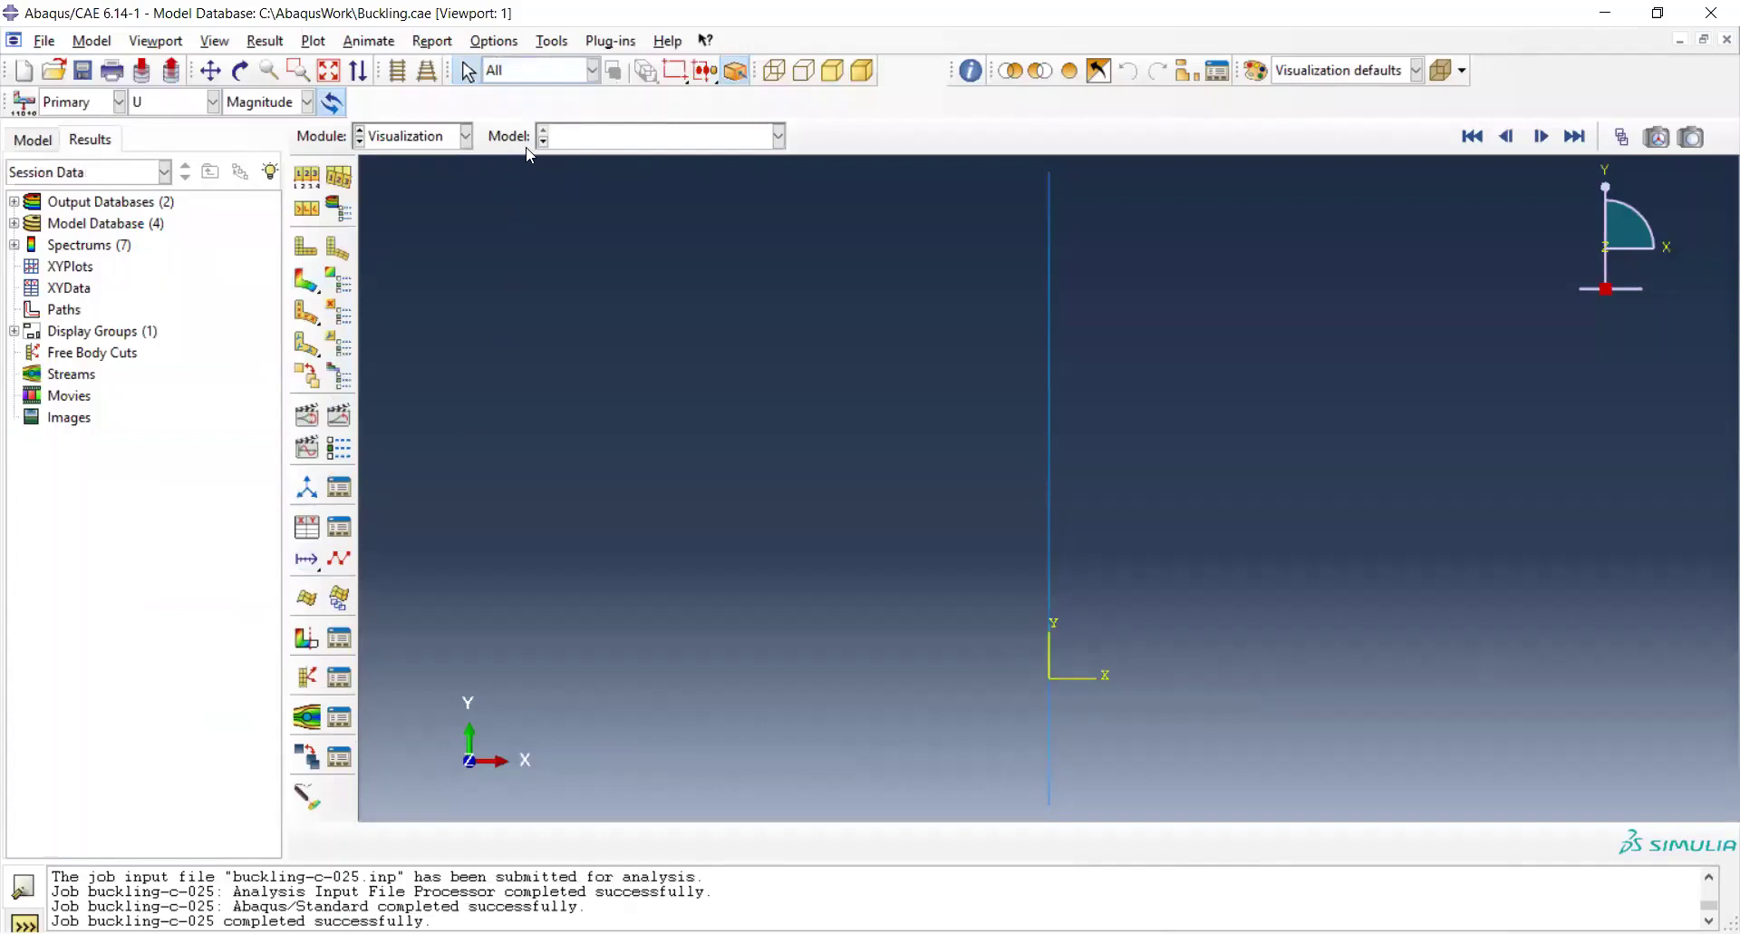
Load Buckling-C-1.odb and contour mode 1's U magnitude (eigenvalue 3.87299E+05).
click(779, 136)
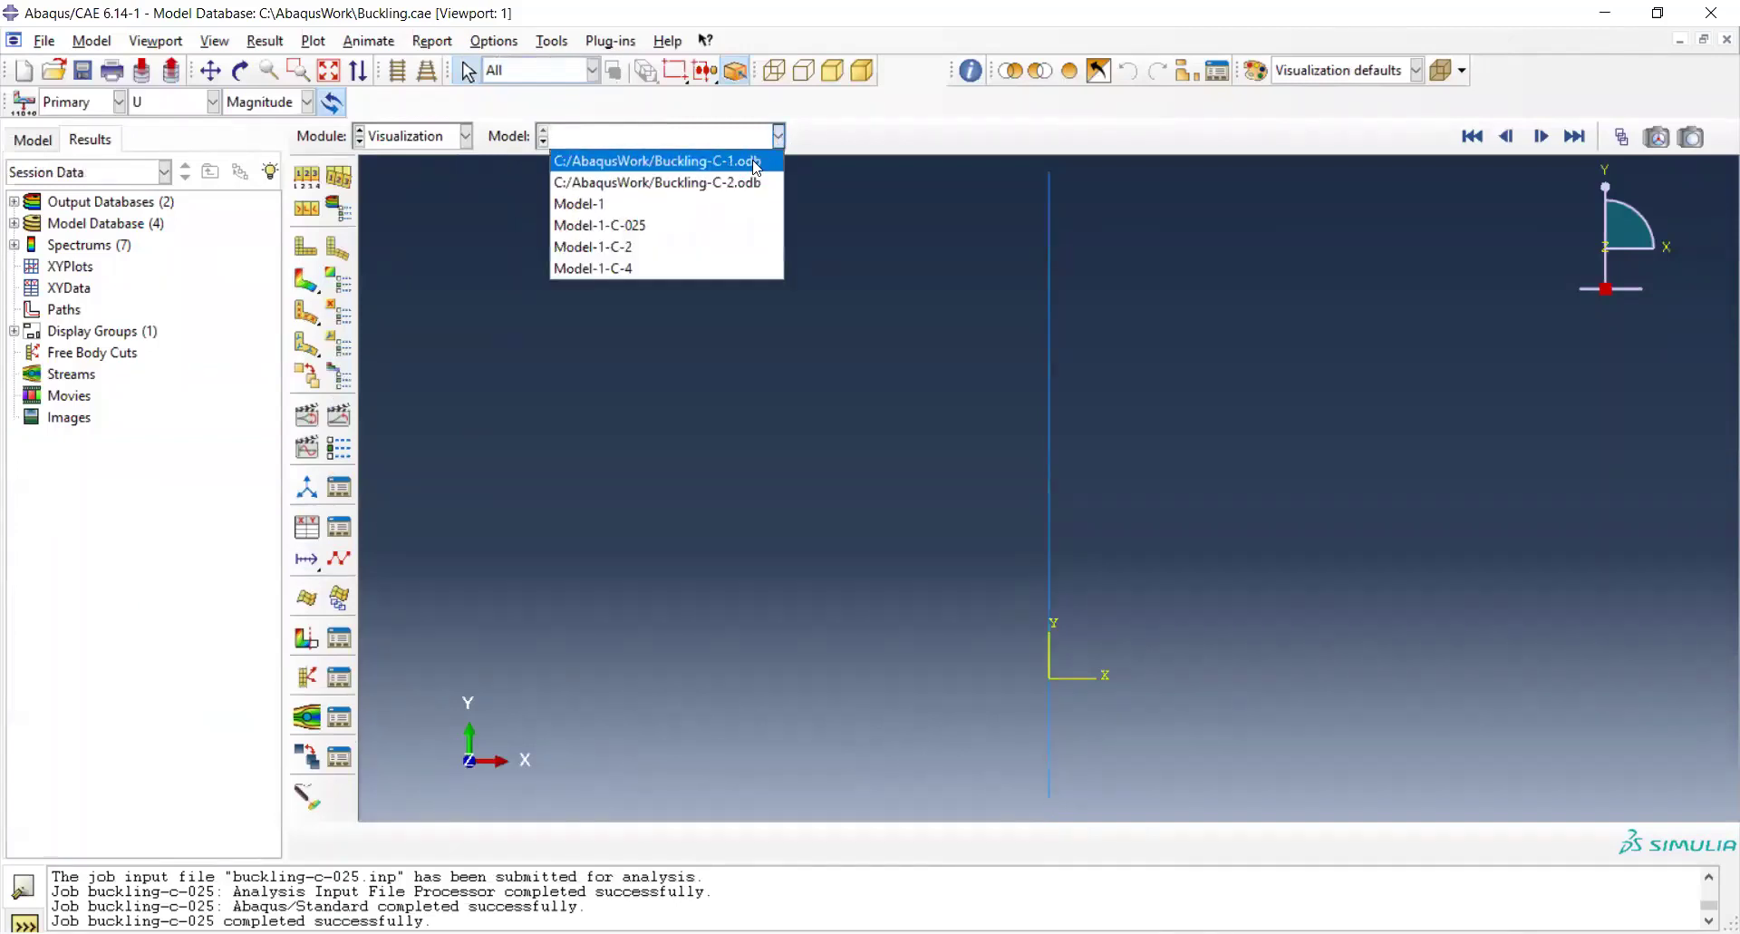
click(757, 163)
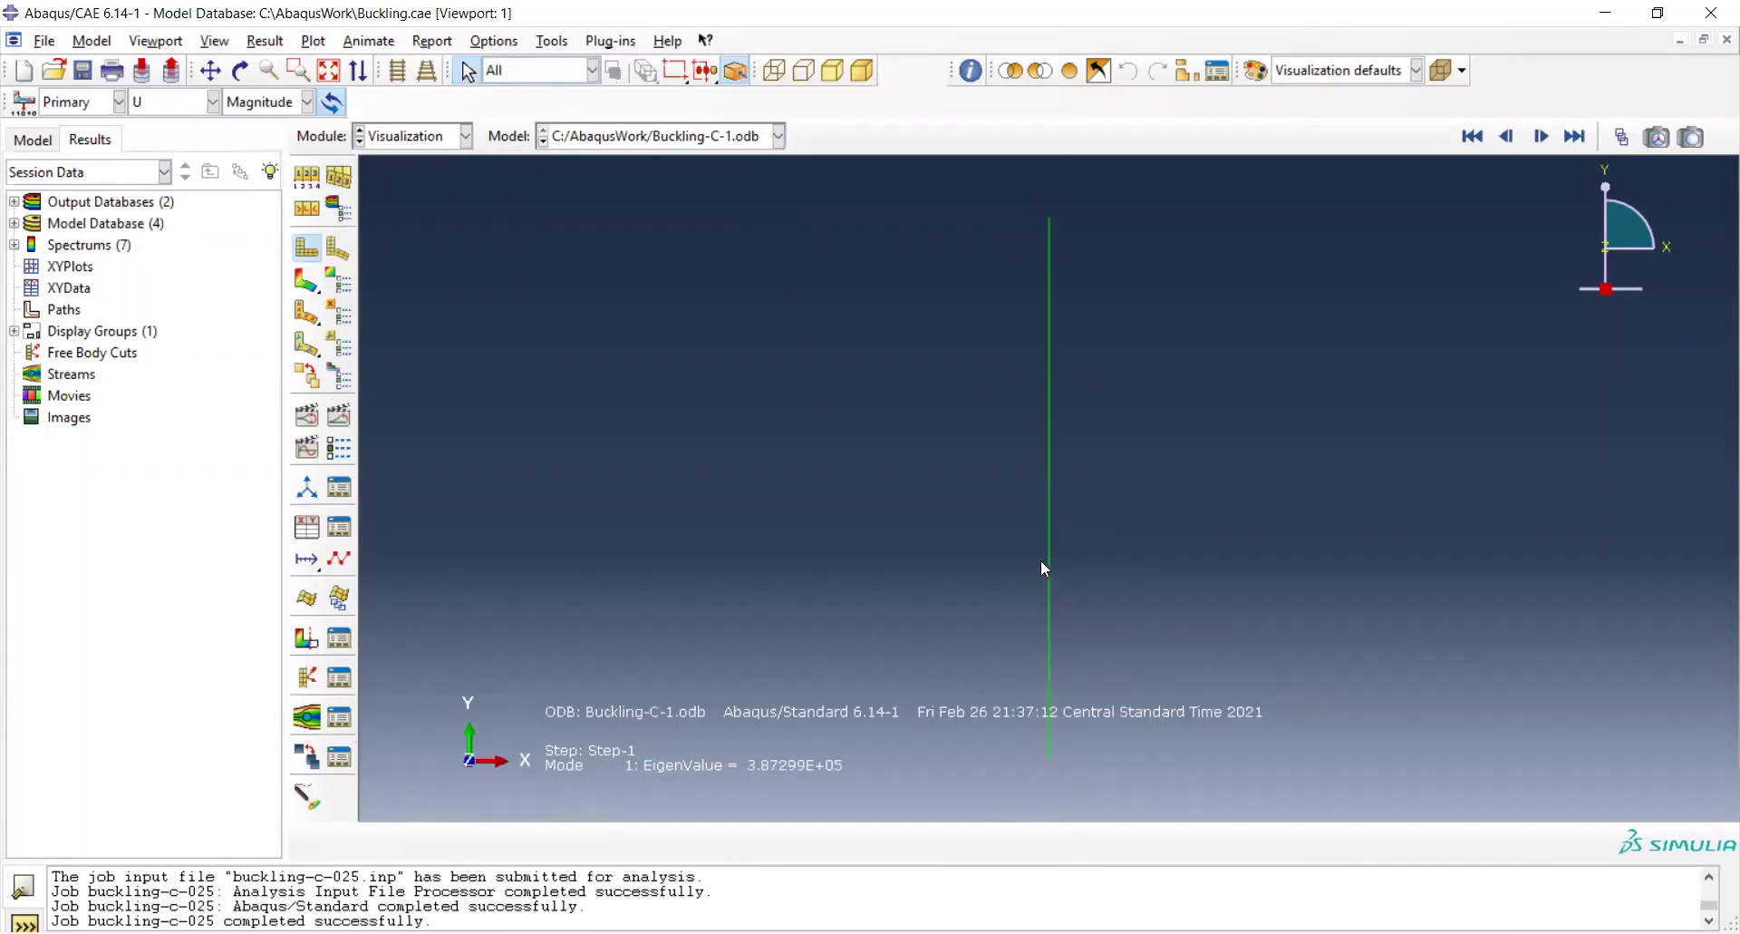
click(308, 281)
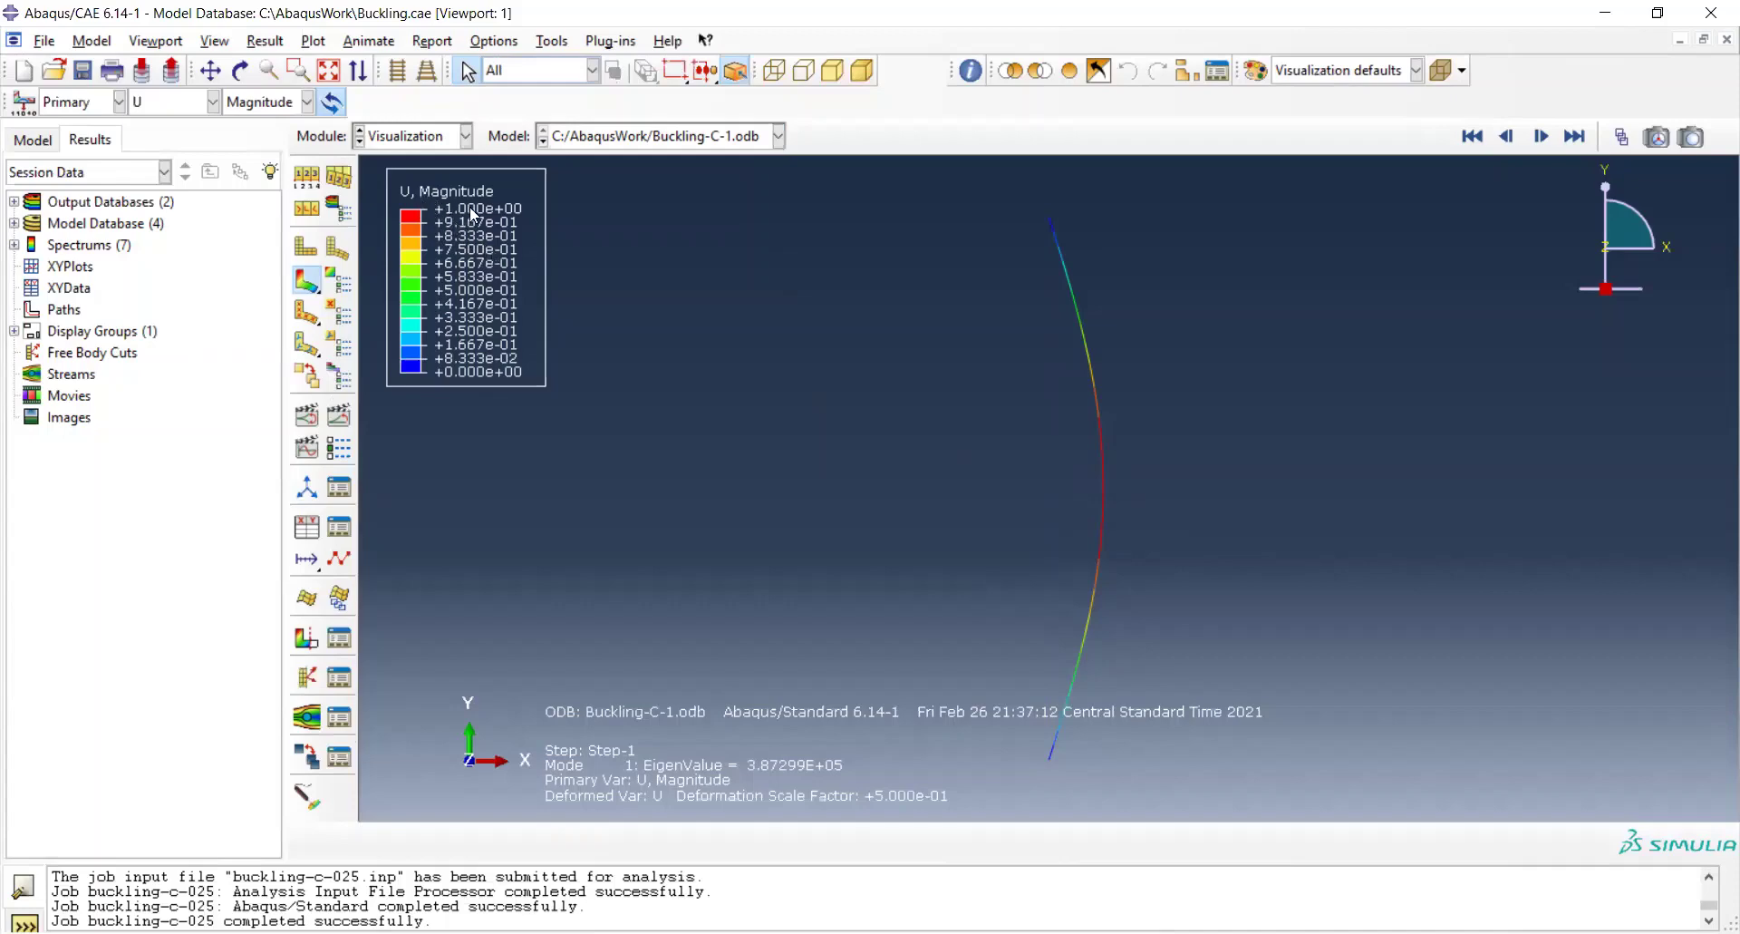
click(268, 41)
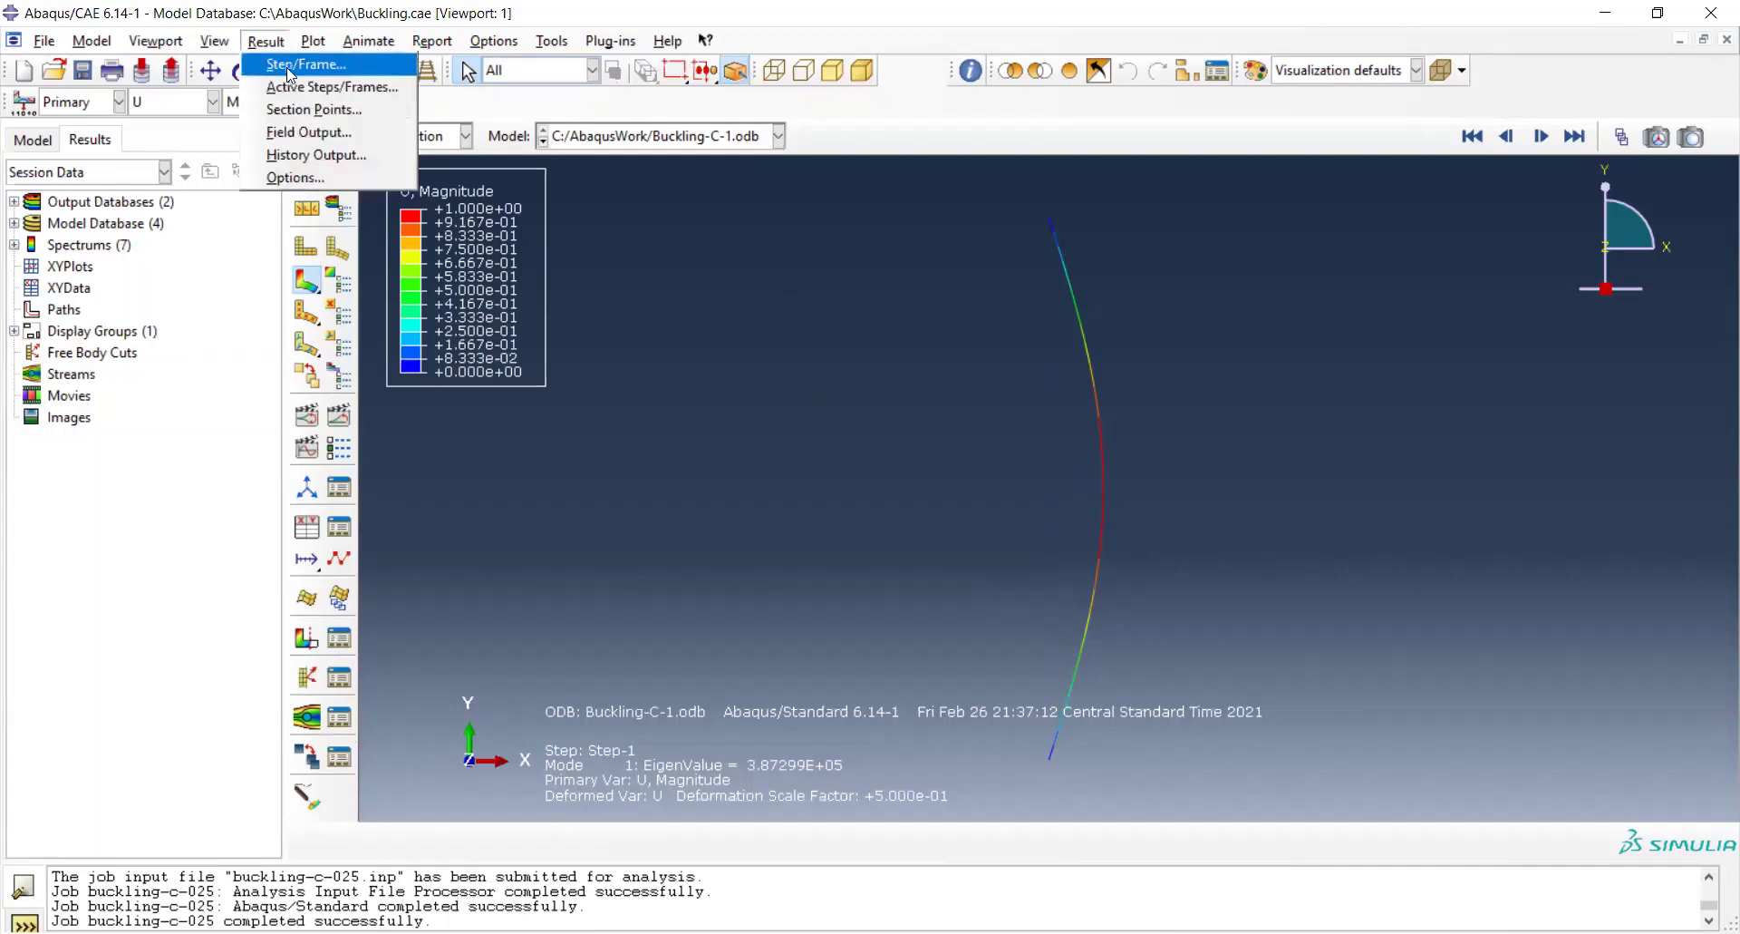
Display Buckling-C-1's modes 2 and 3 from the Step/Frame chooser.
click(289, 71)
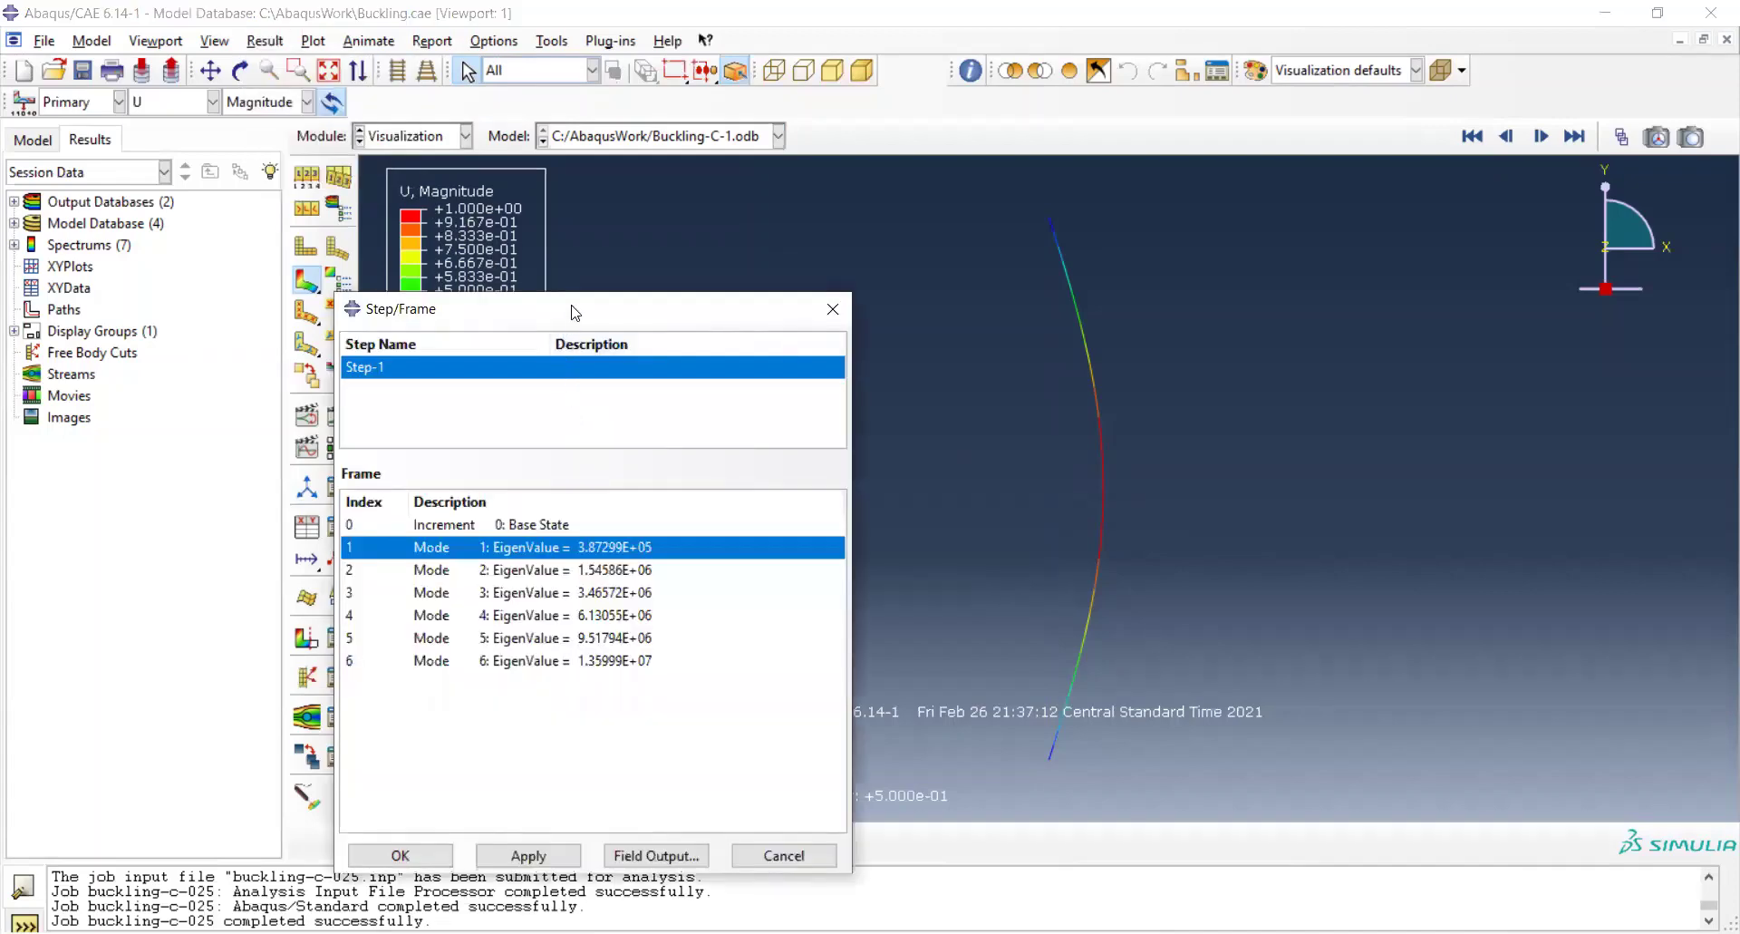
drag(576, 313, 650, 253)
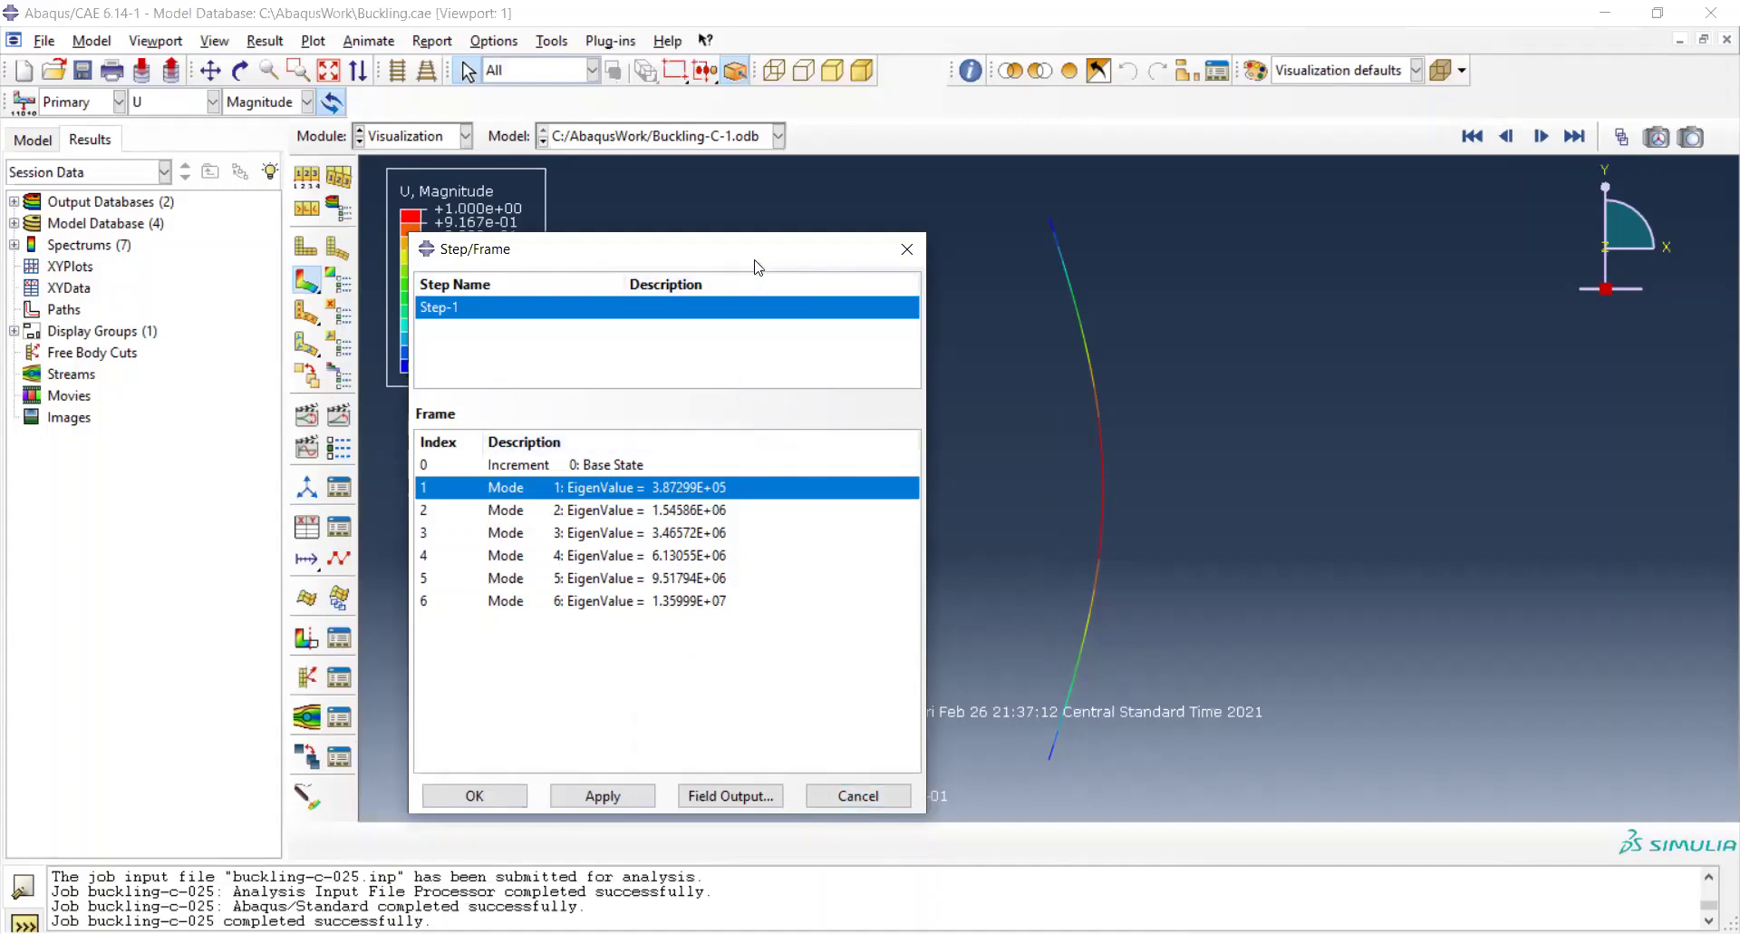
drag(757, 263, 431, 225)
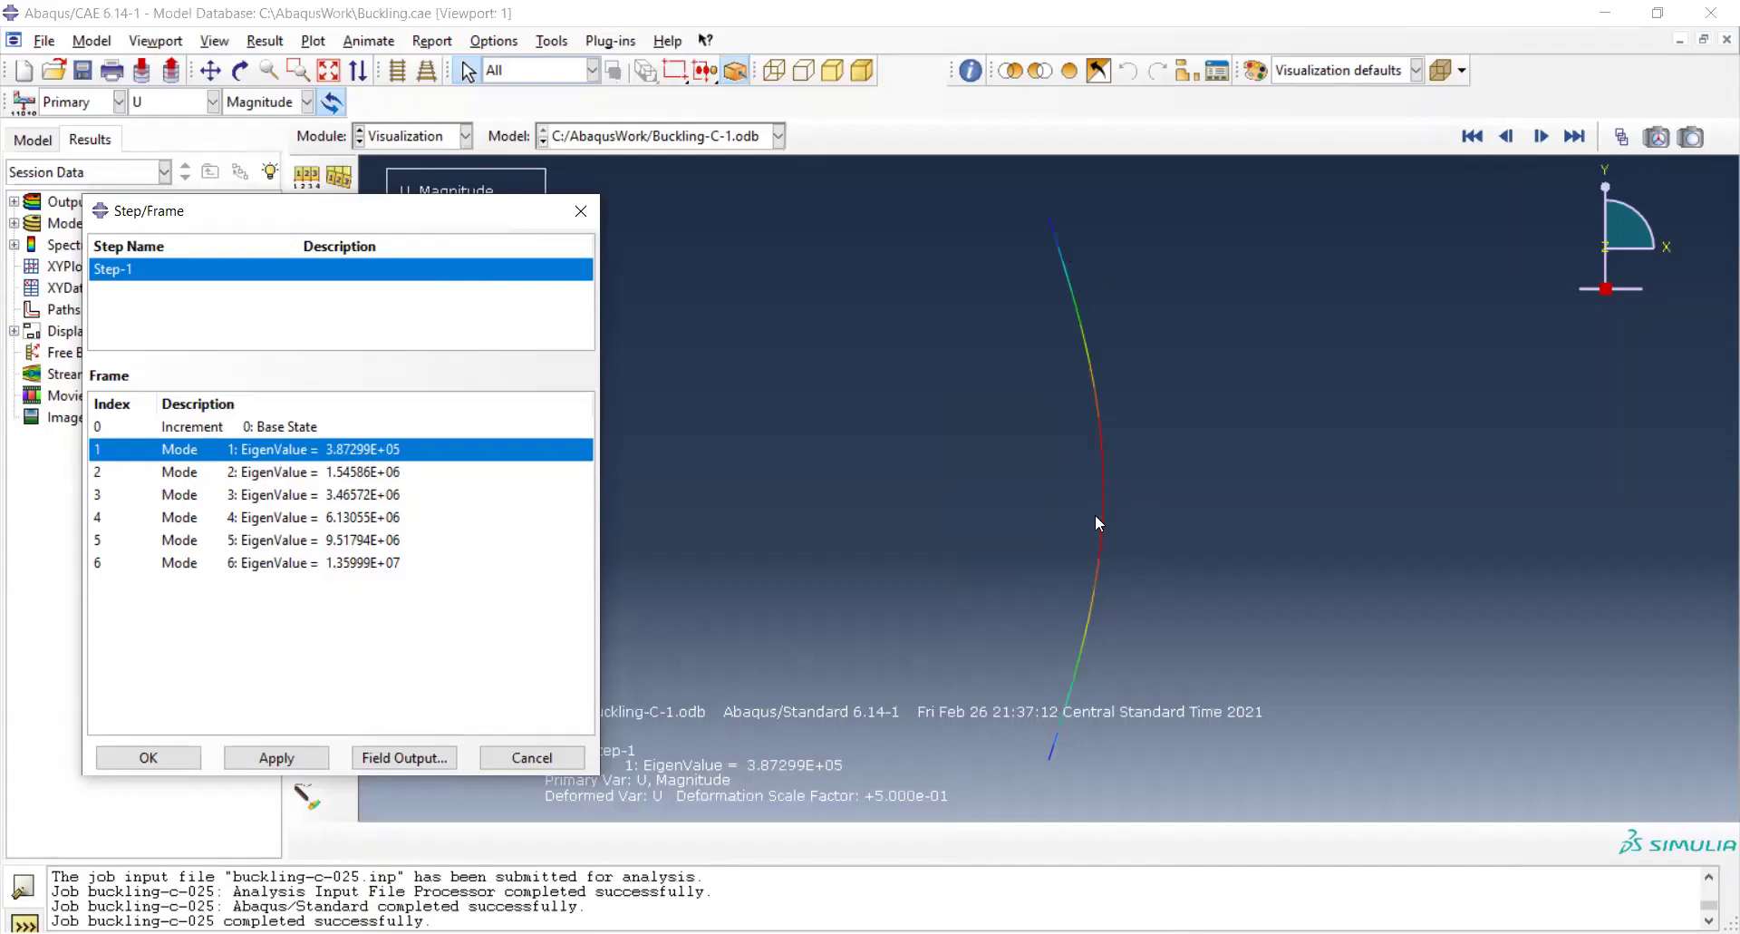
click(206, 476)
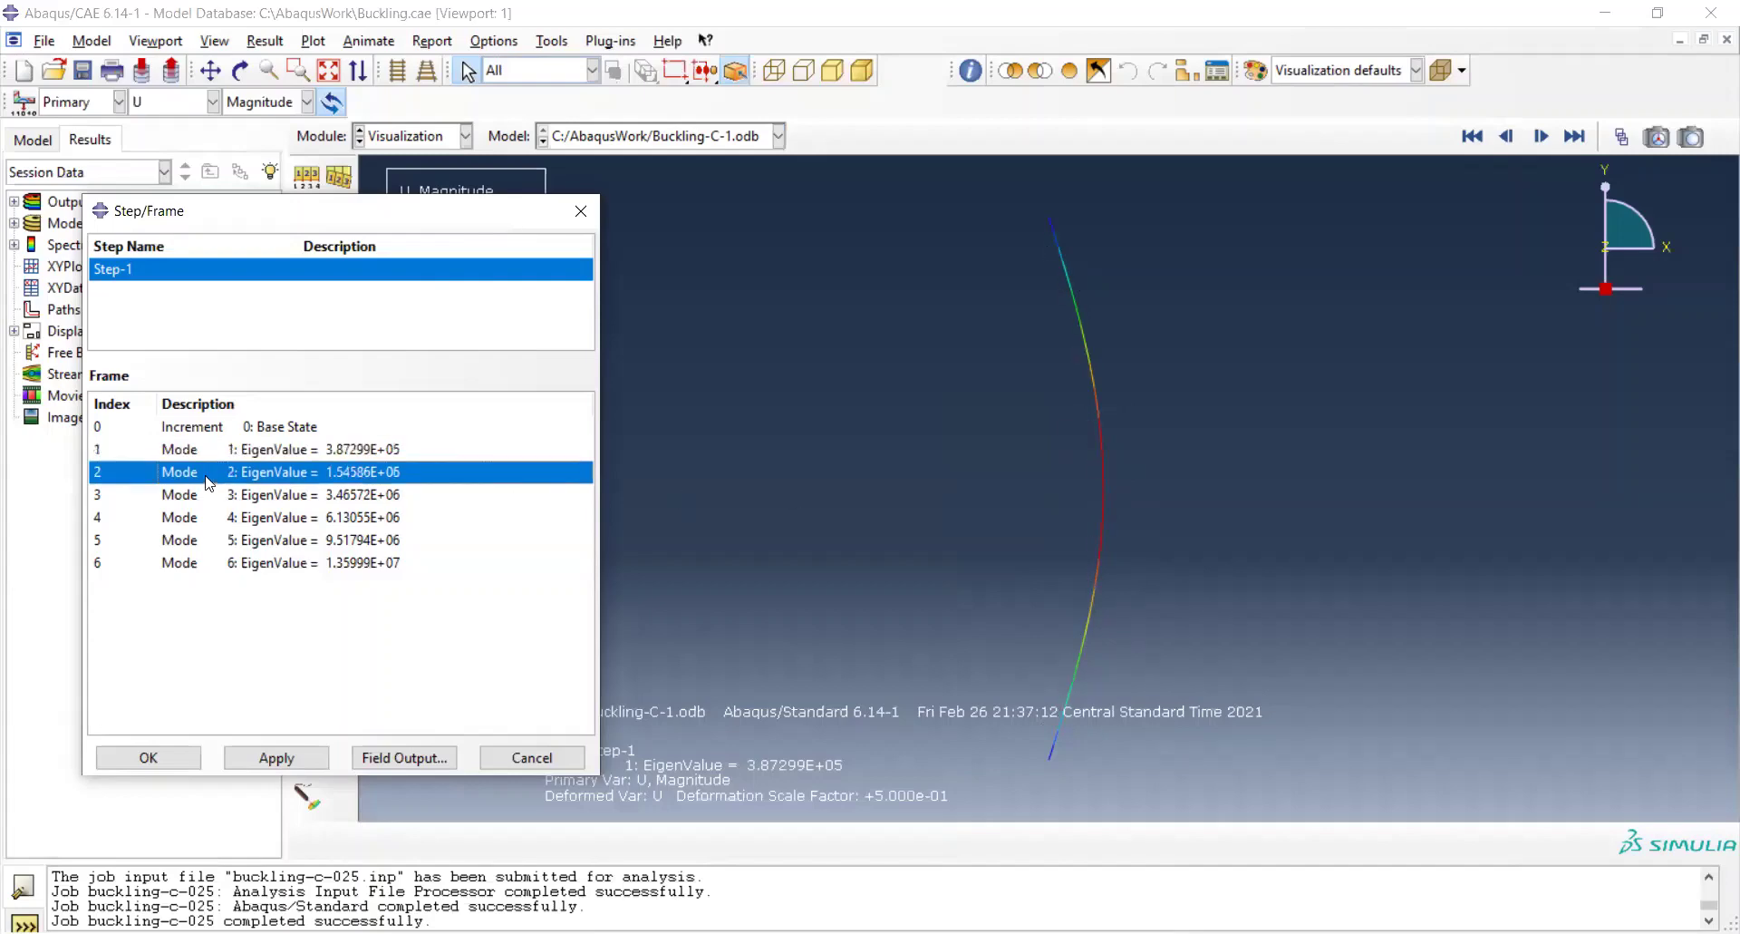
click(276, 766)
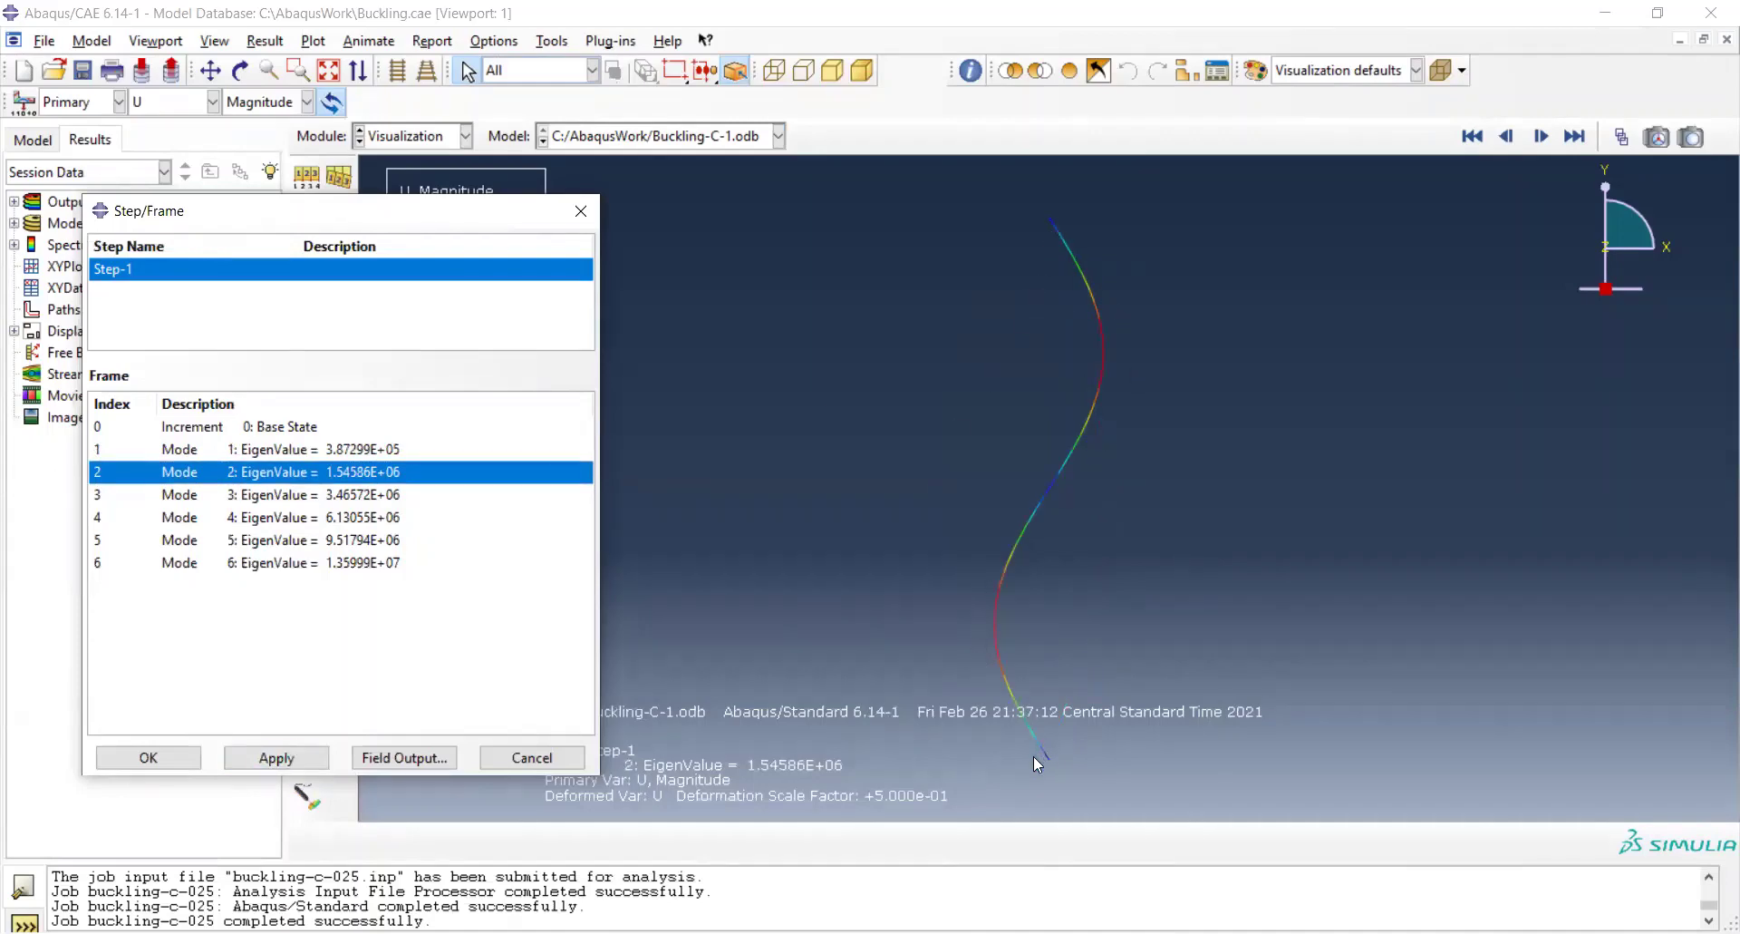
click(193, 496)
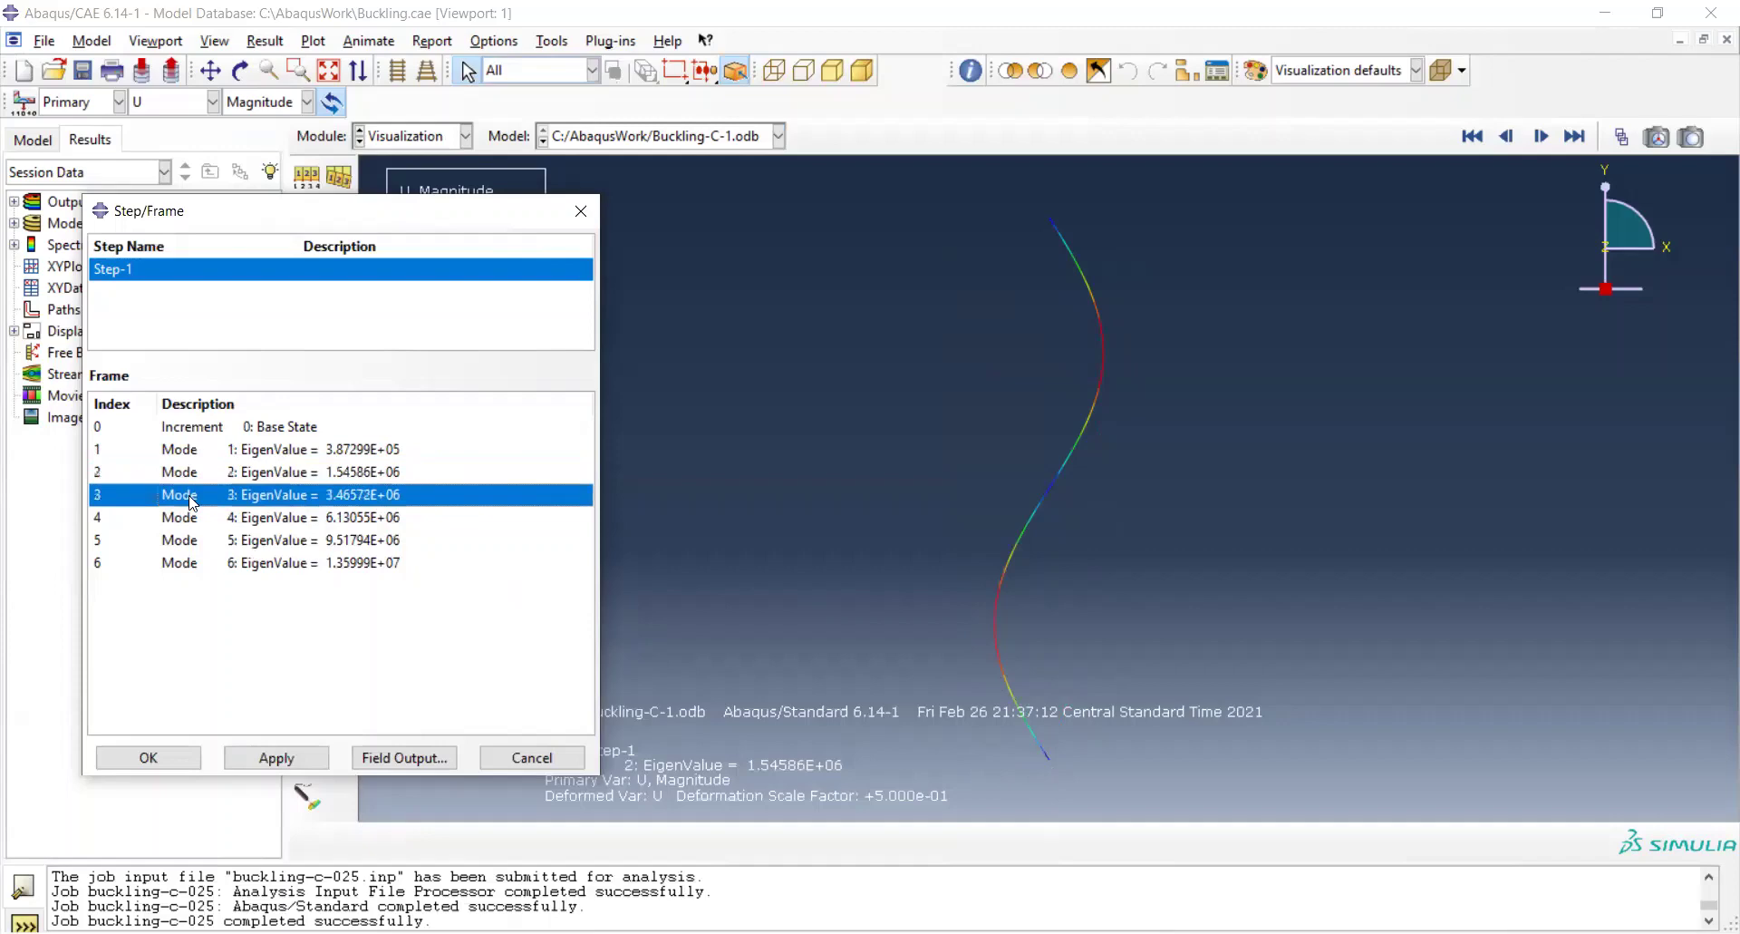
click(275, 758)
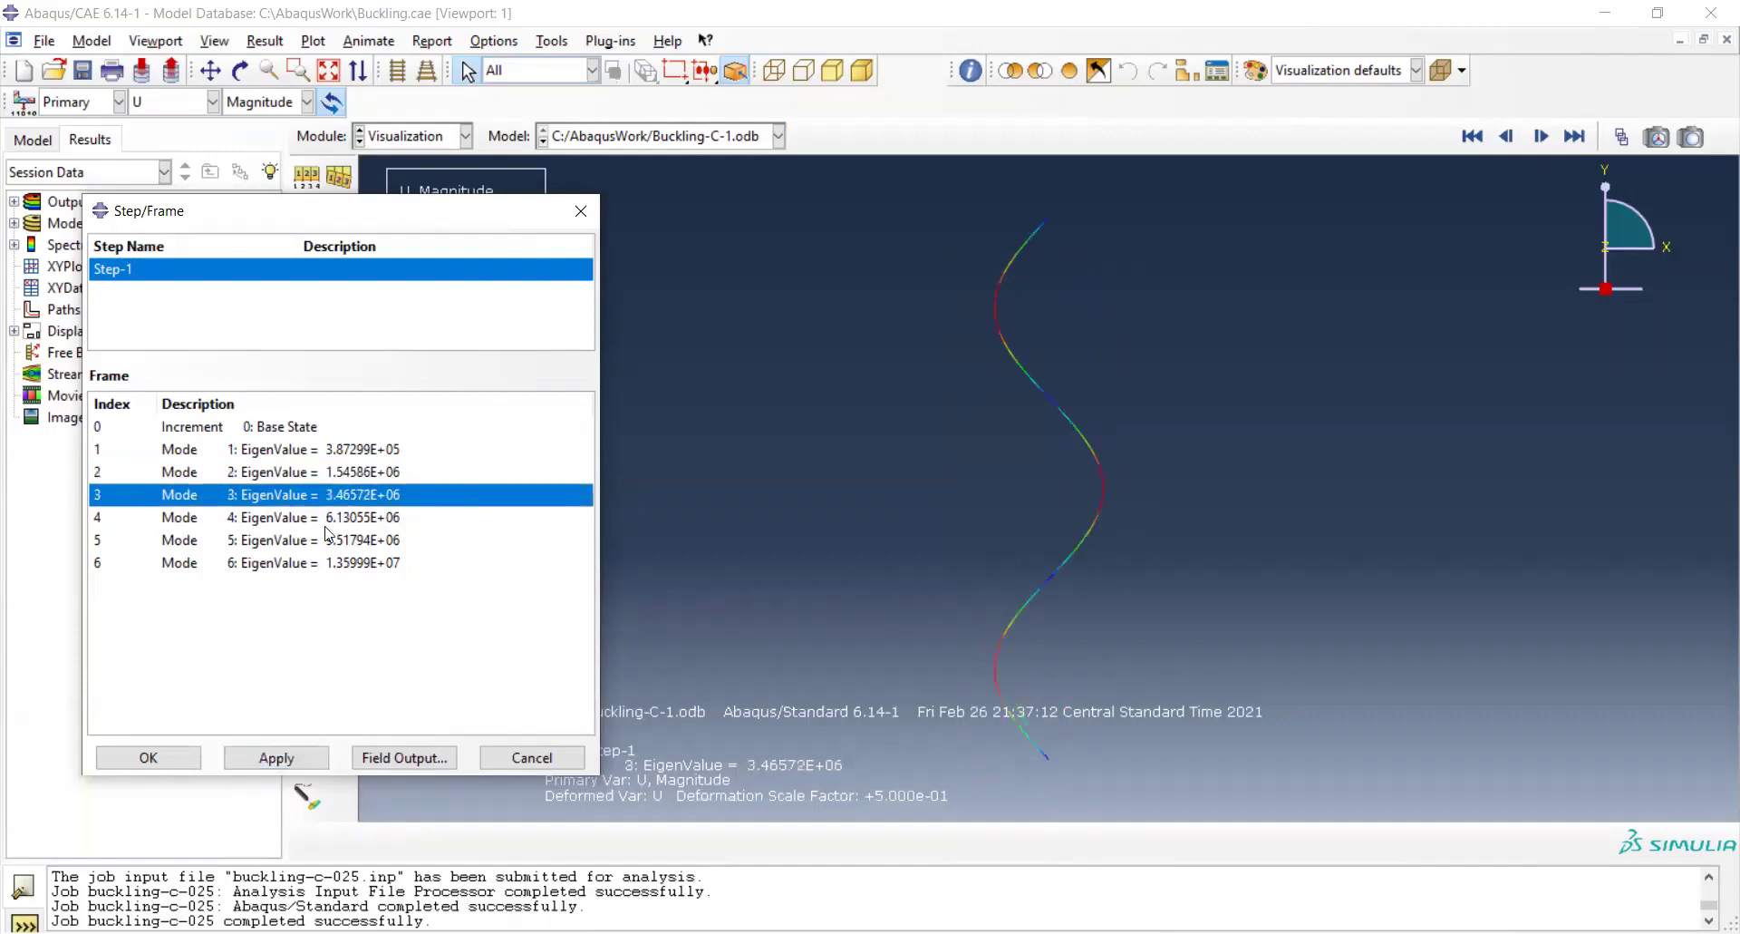
Step through modes 4, 5 and 6, ending at eigenvalue 1.35999E+07.
click(230, 520)
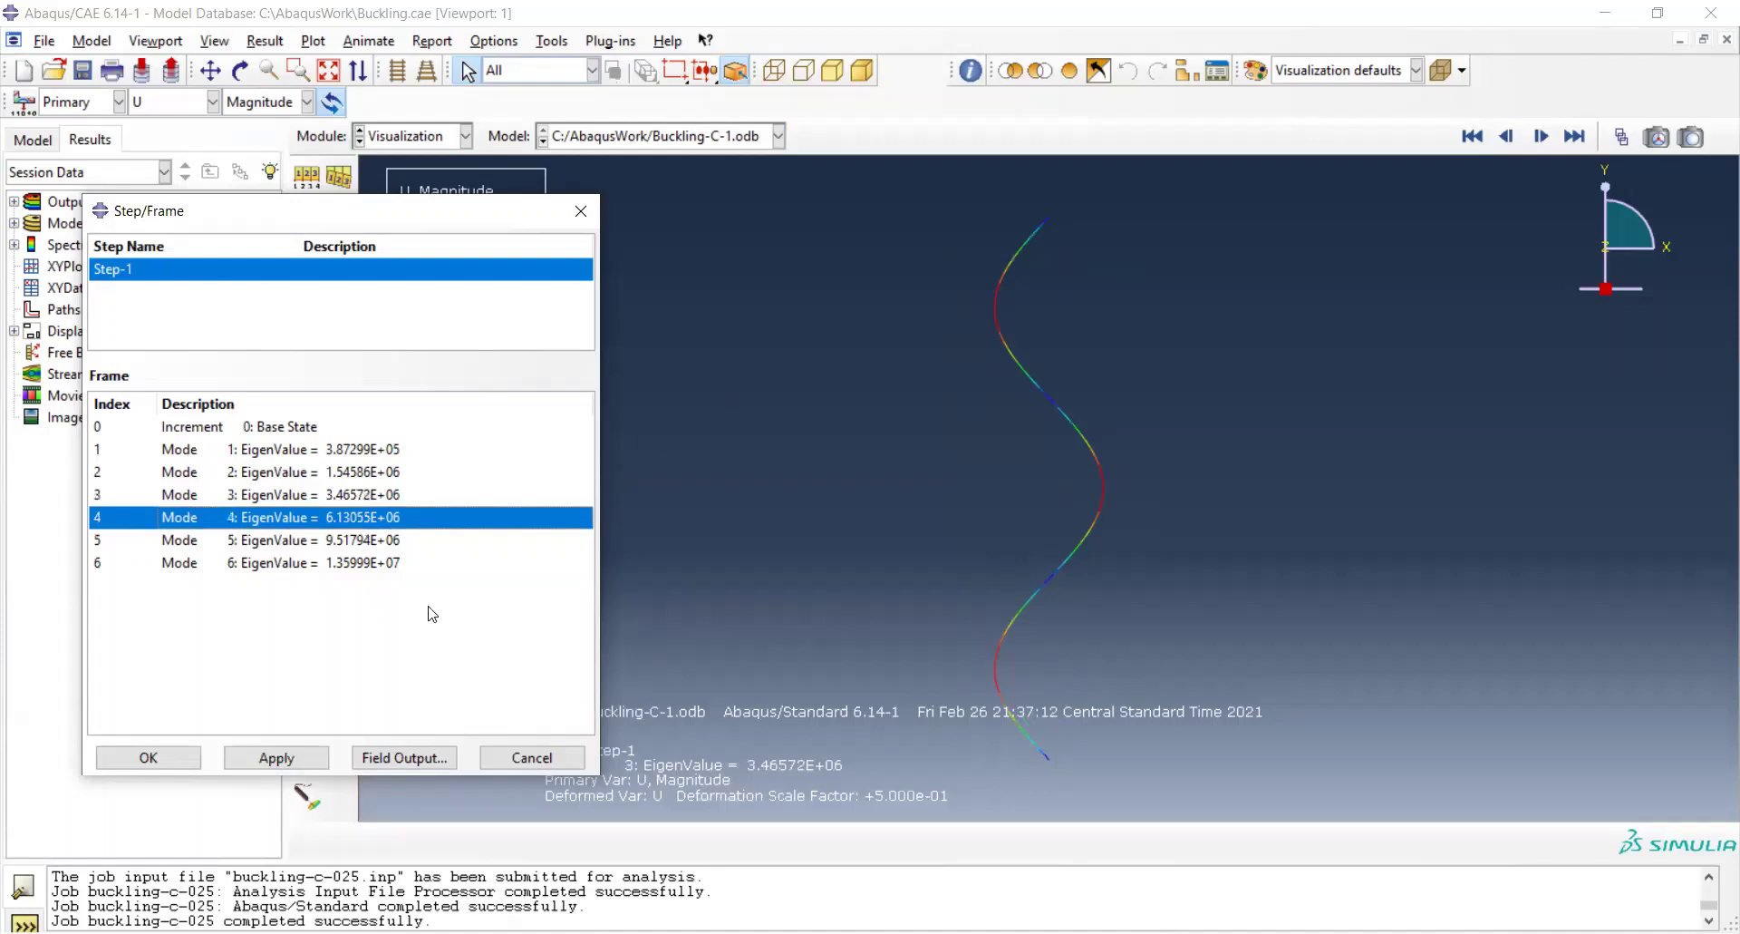
click(276, 758)
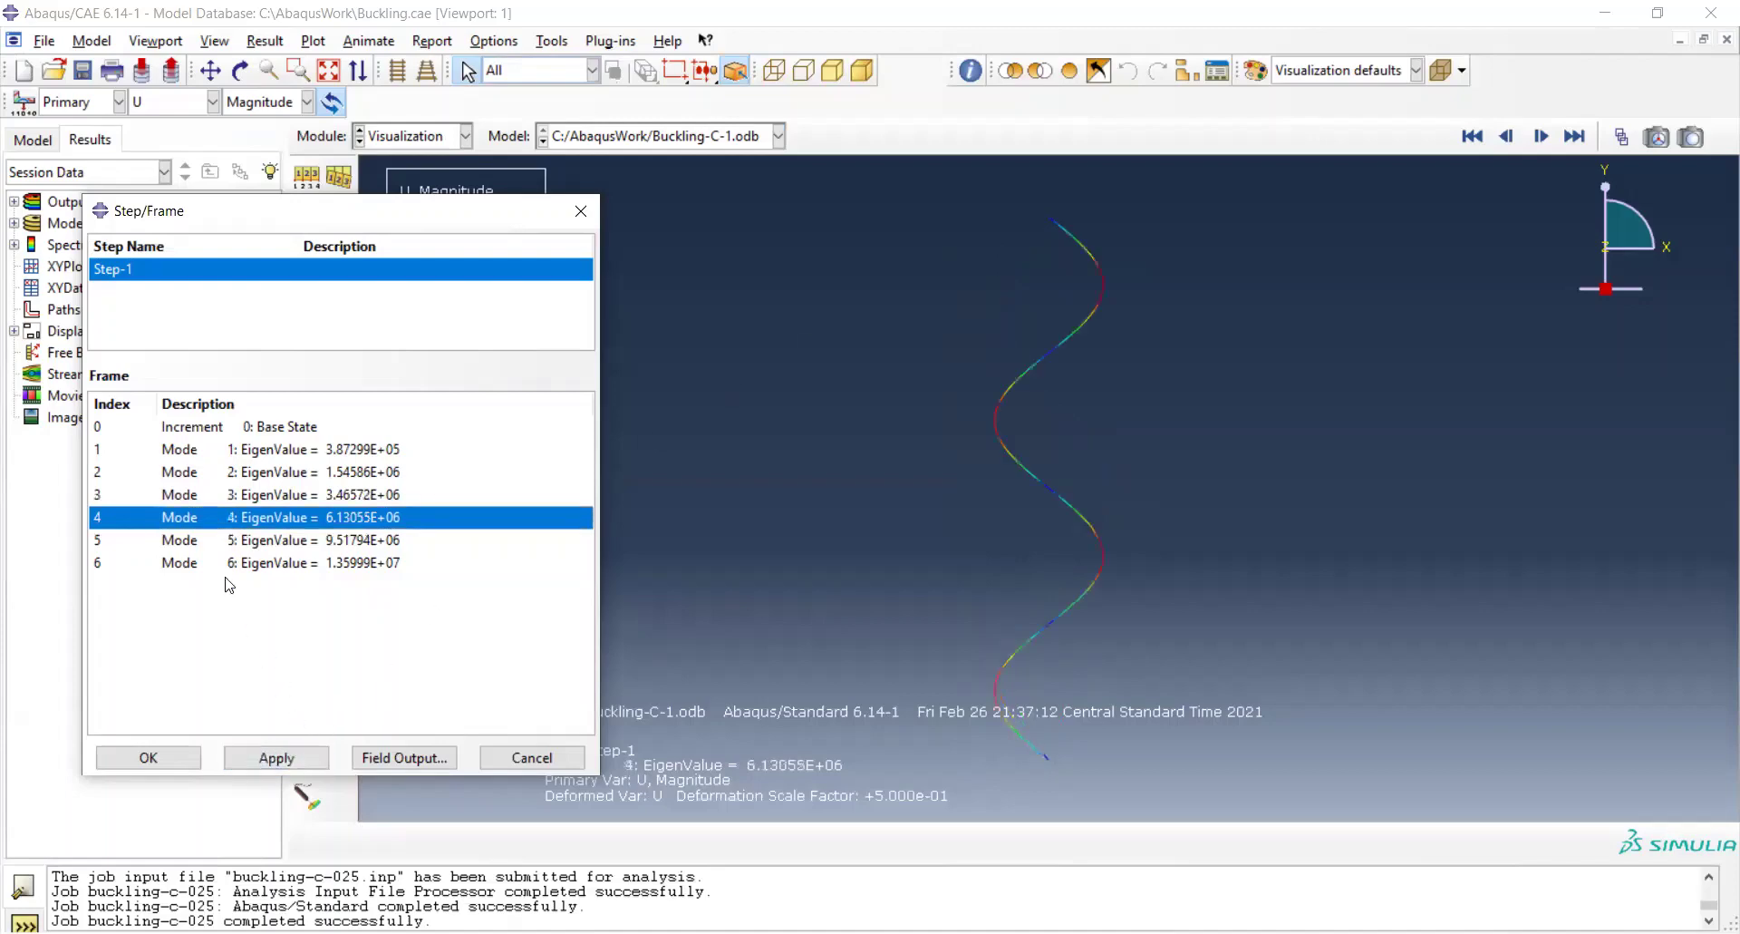
click(226, 540)
click(291, 759)
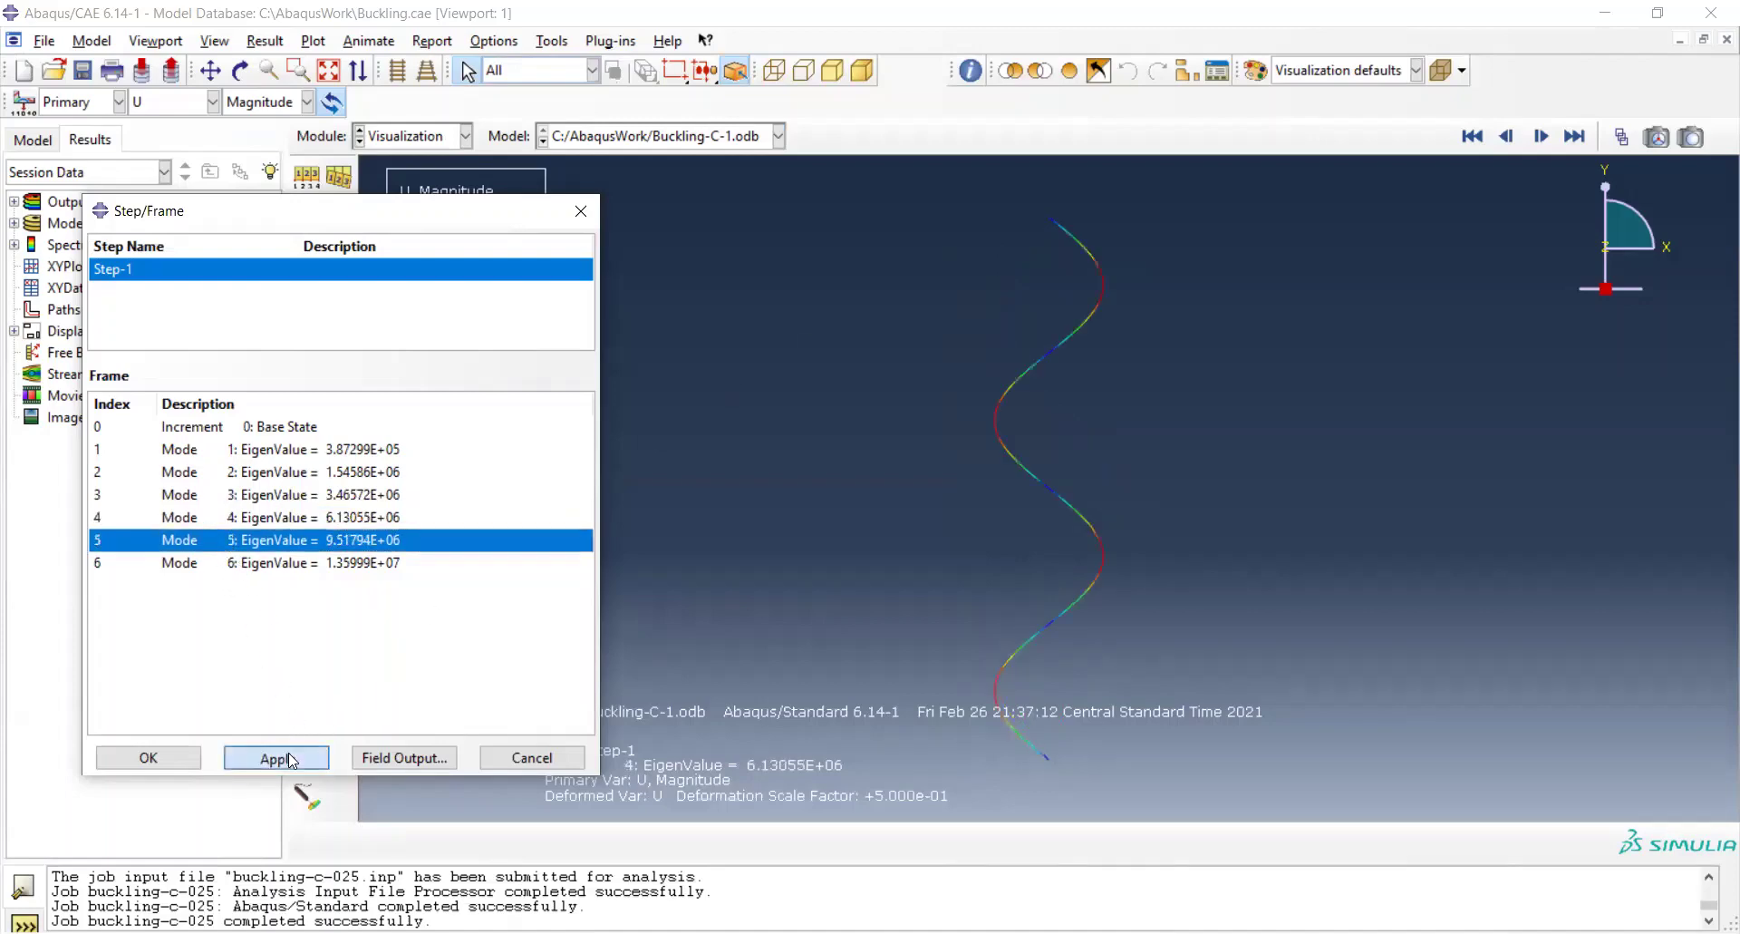
click(227, 564)
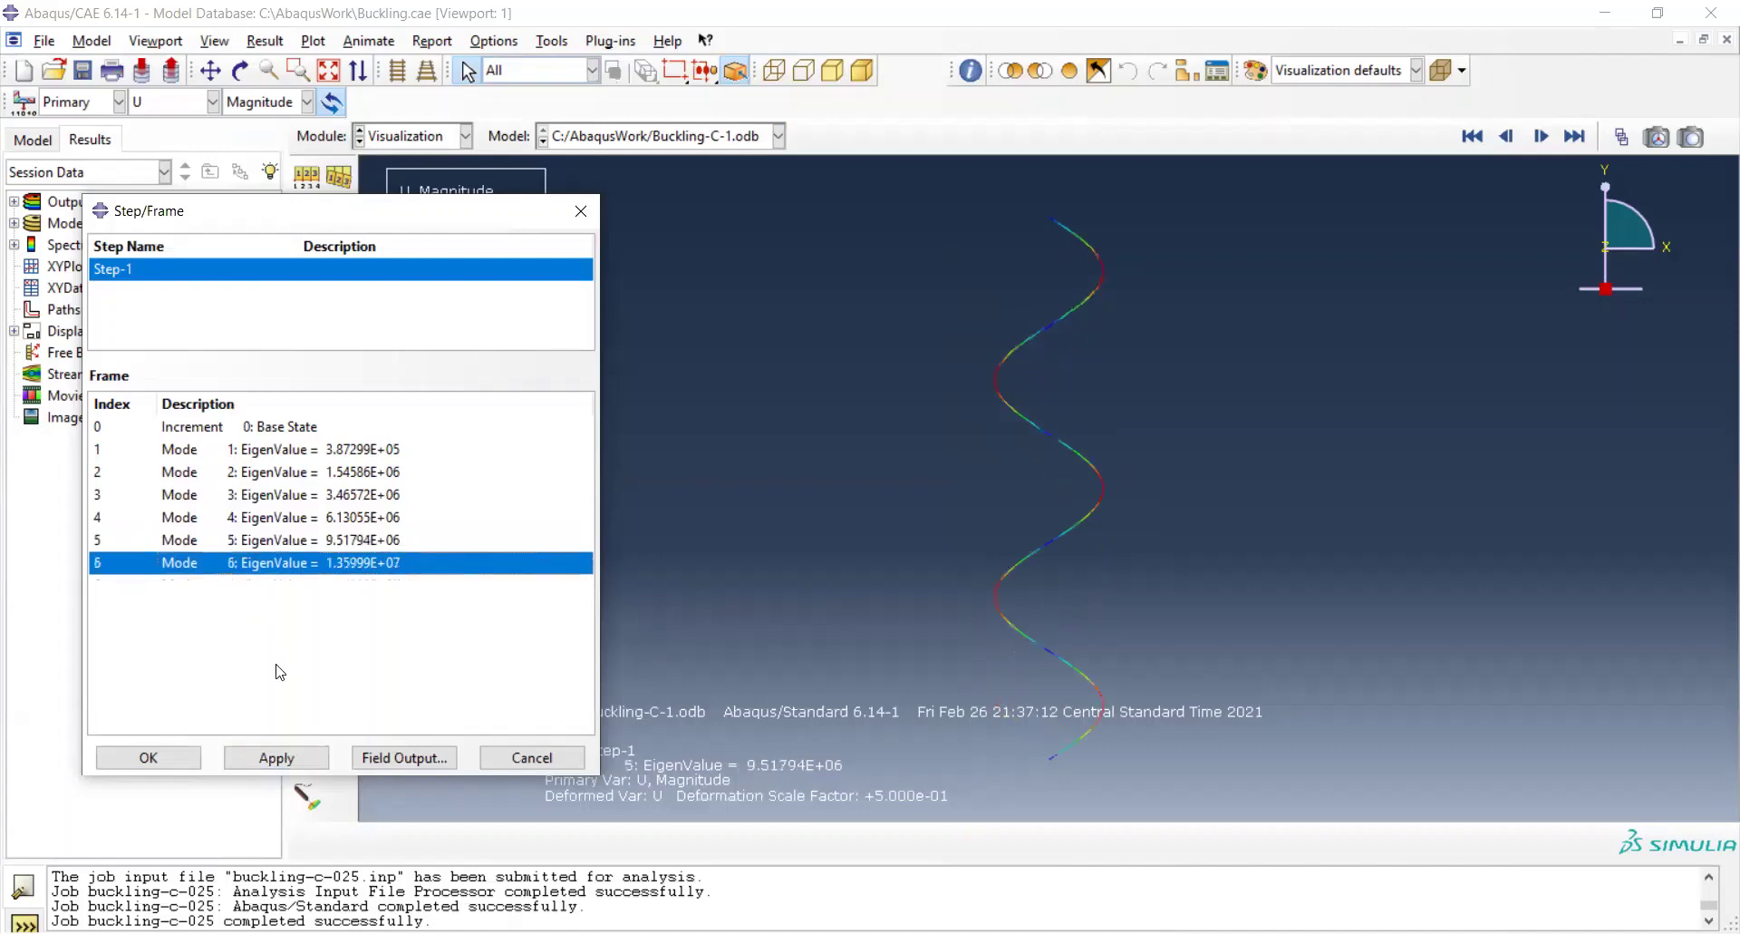
click(276, 758)
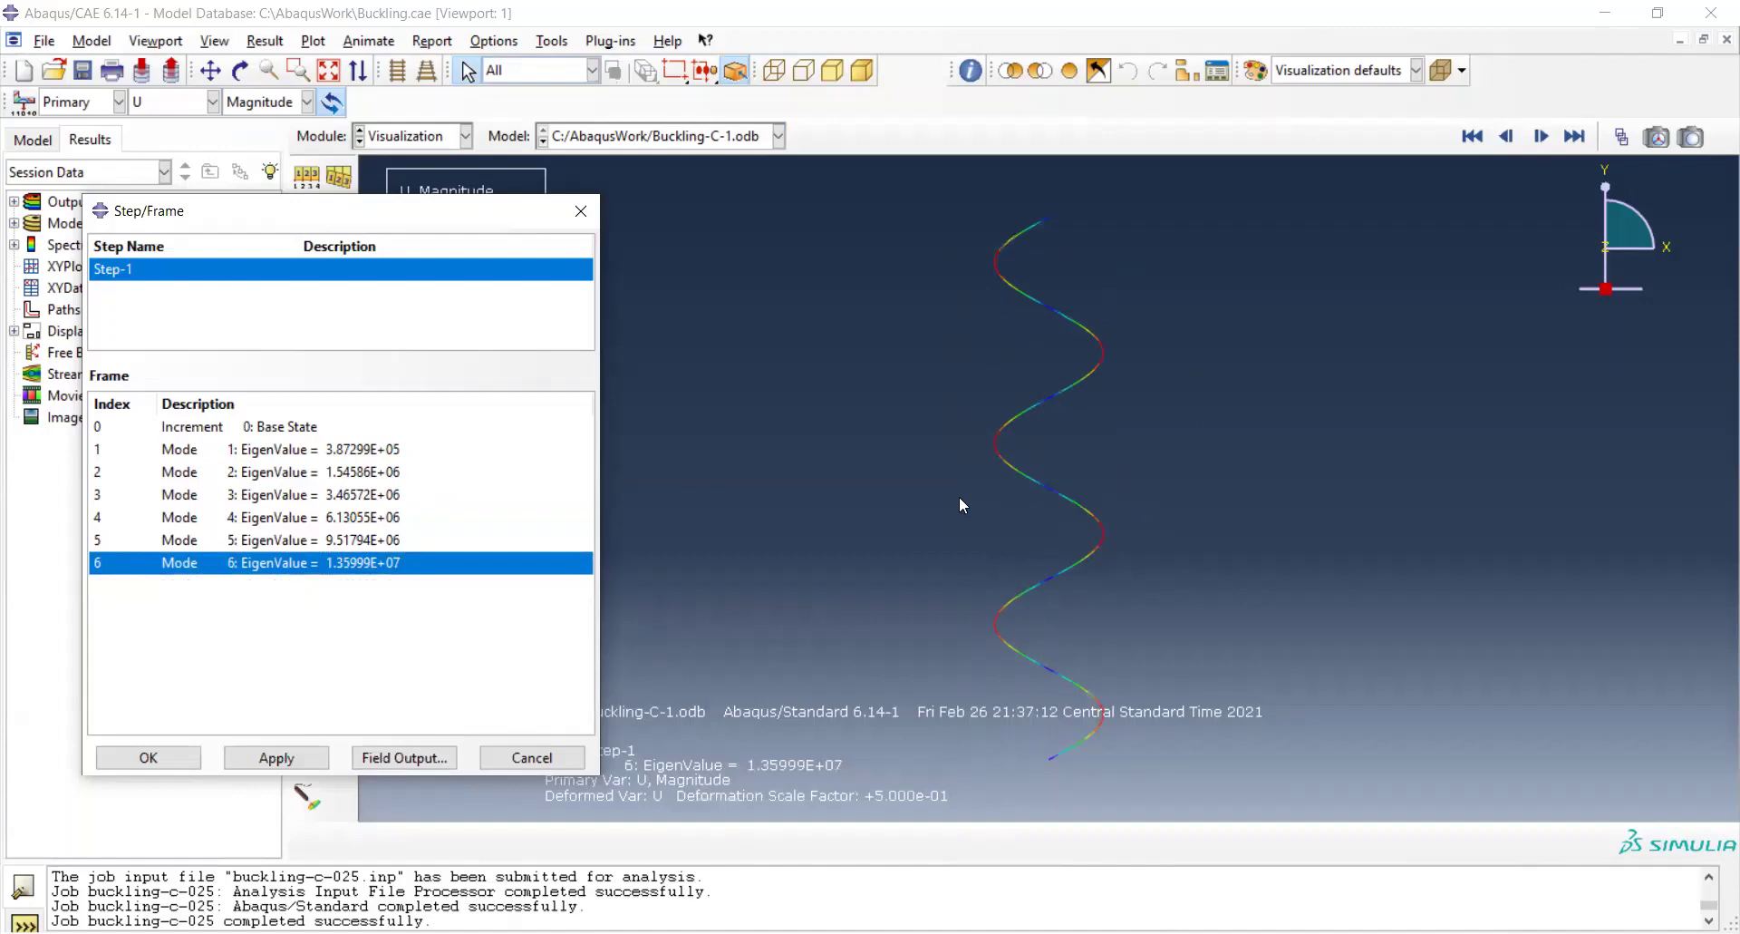
drag(317, 210, 288, 256)
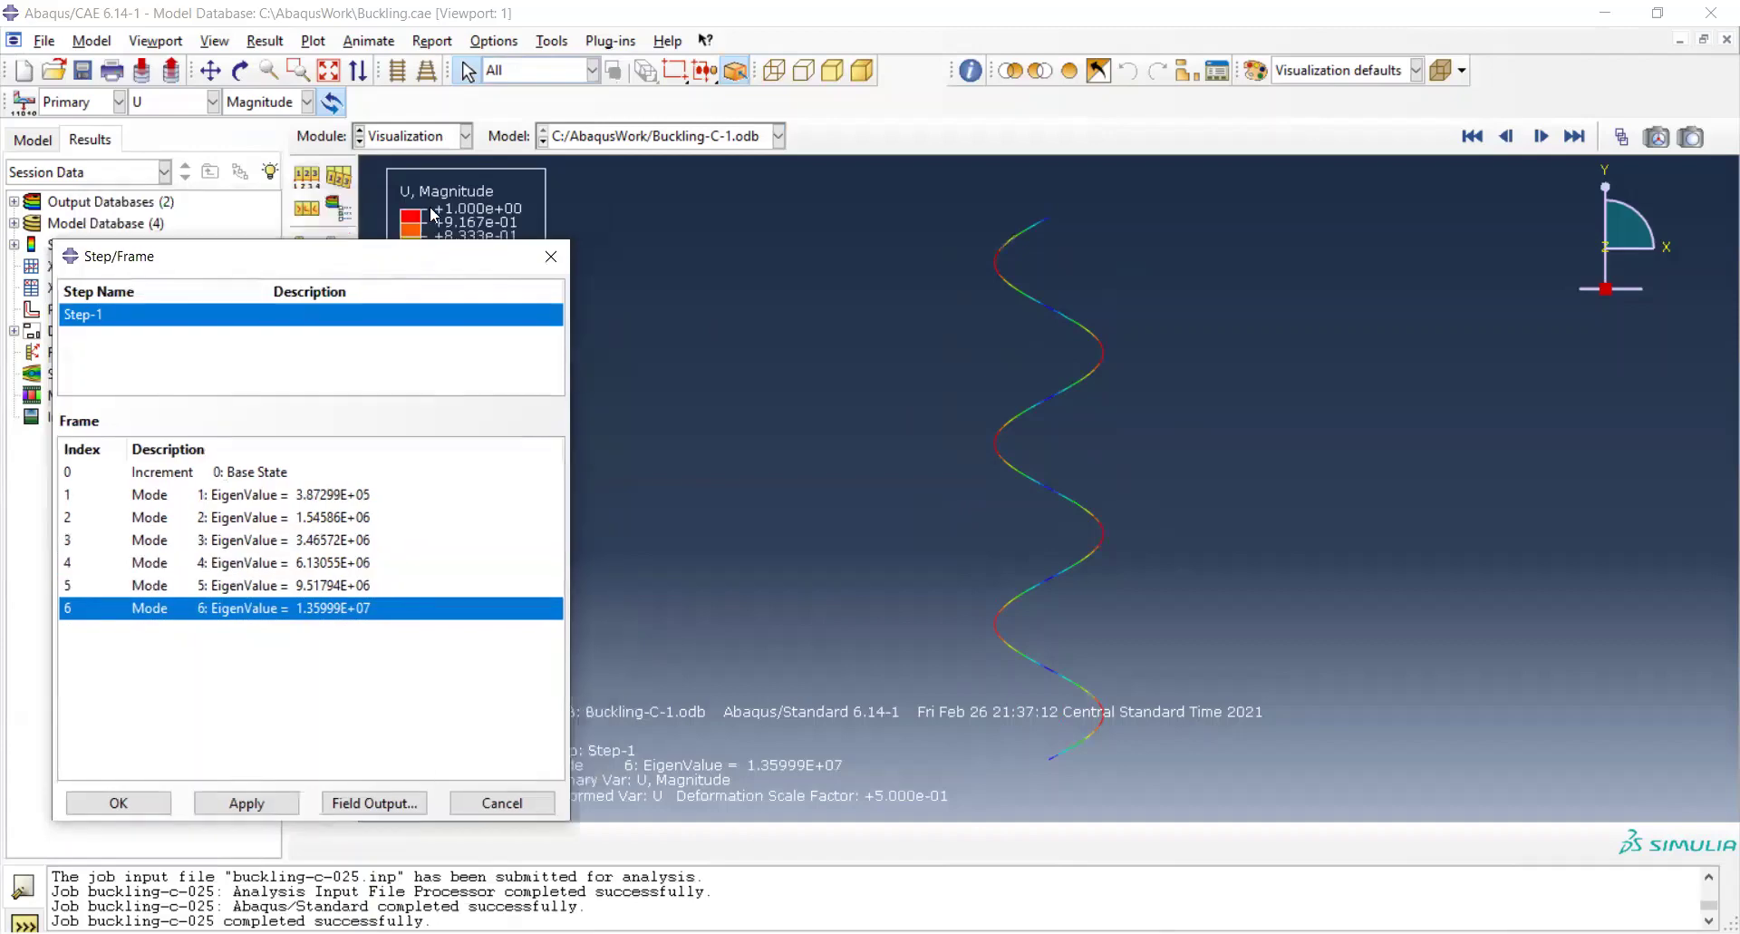
Contour mode 6 by U1, then U2, and finally UR3 (peak +3.674e+00).
click(399, 804)
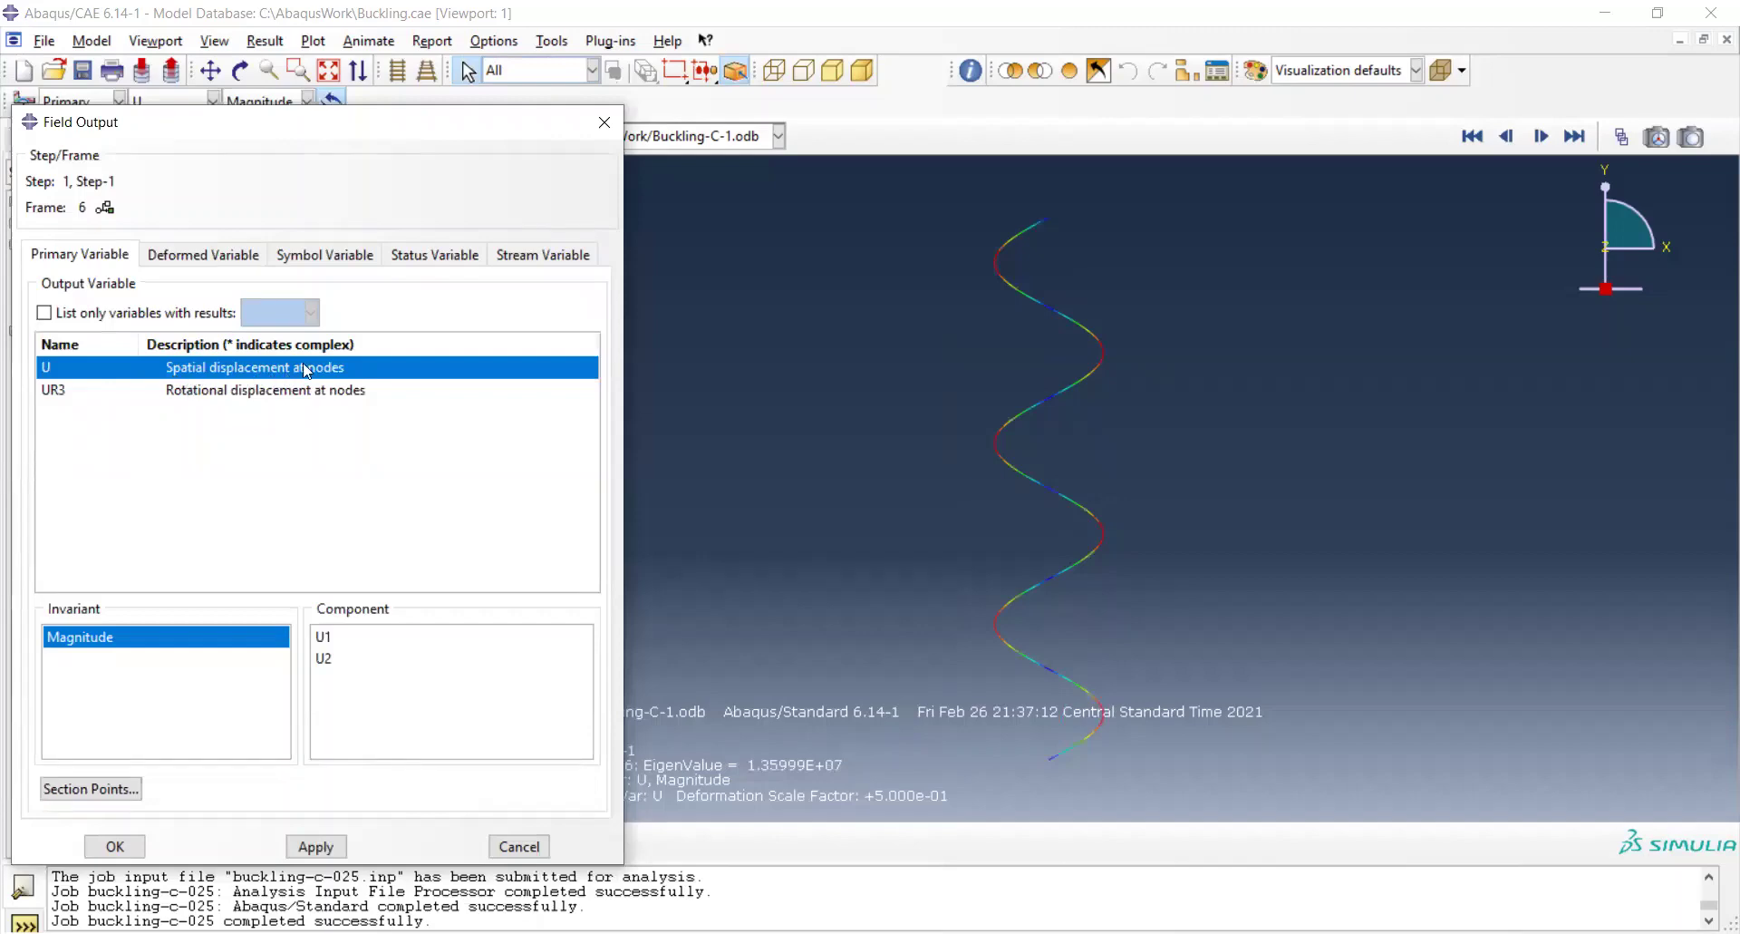
click(325, 637)
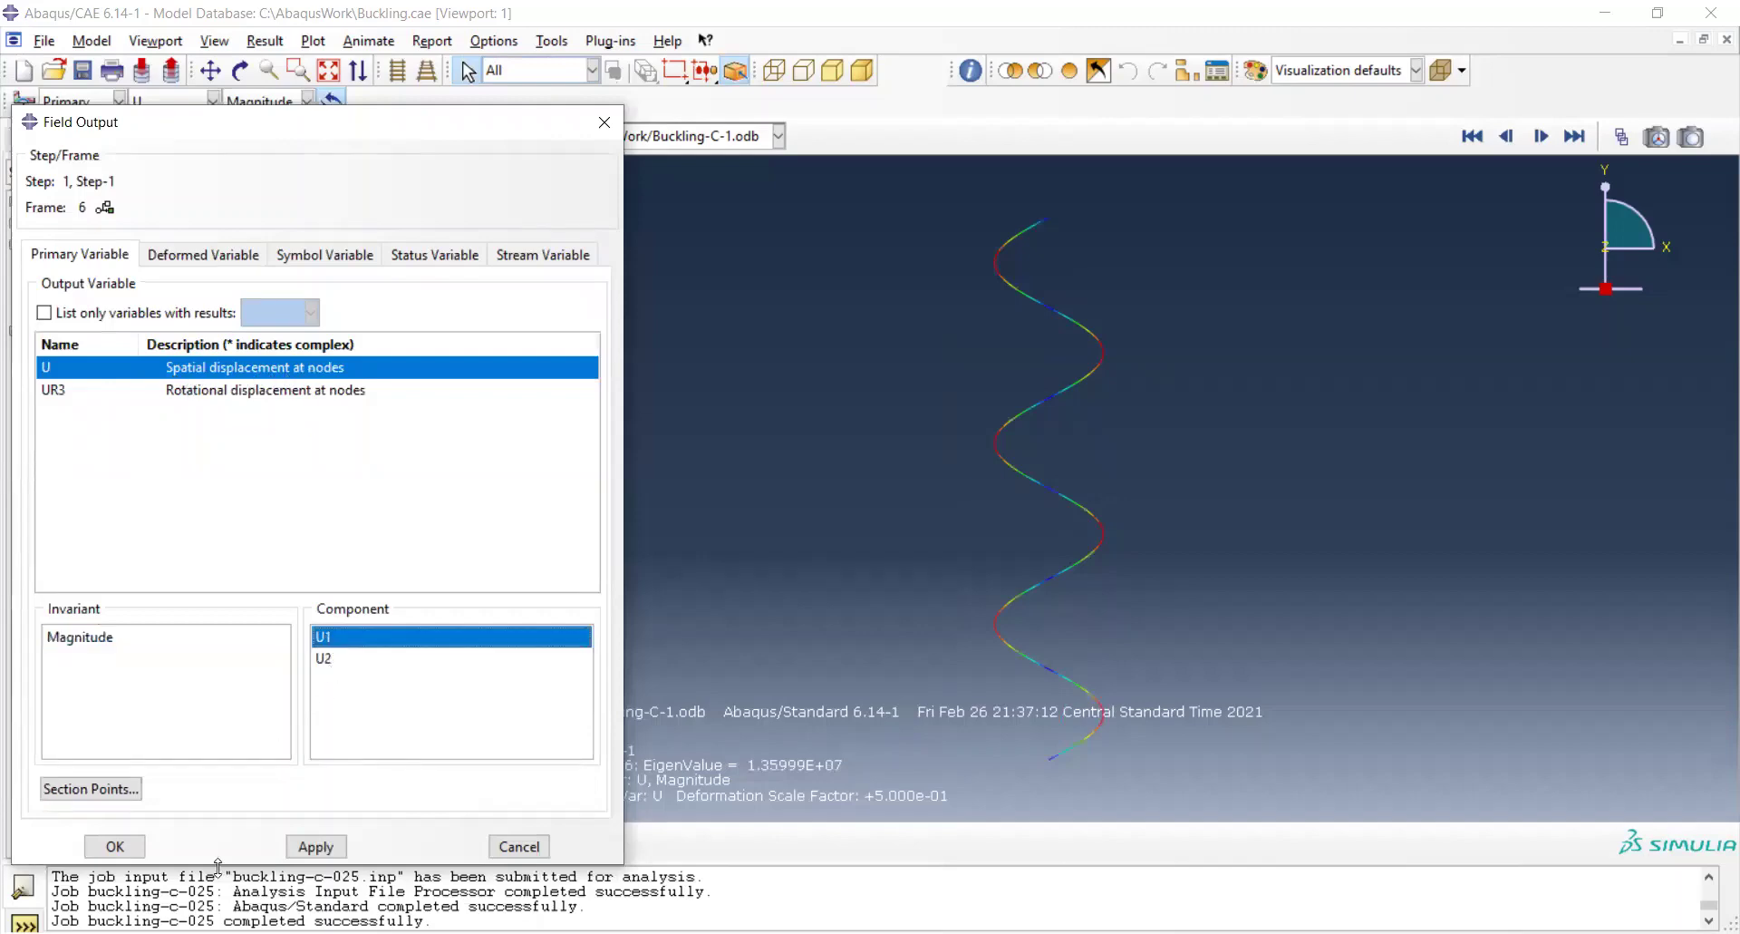
click(116, 847)
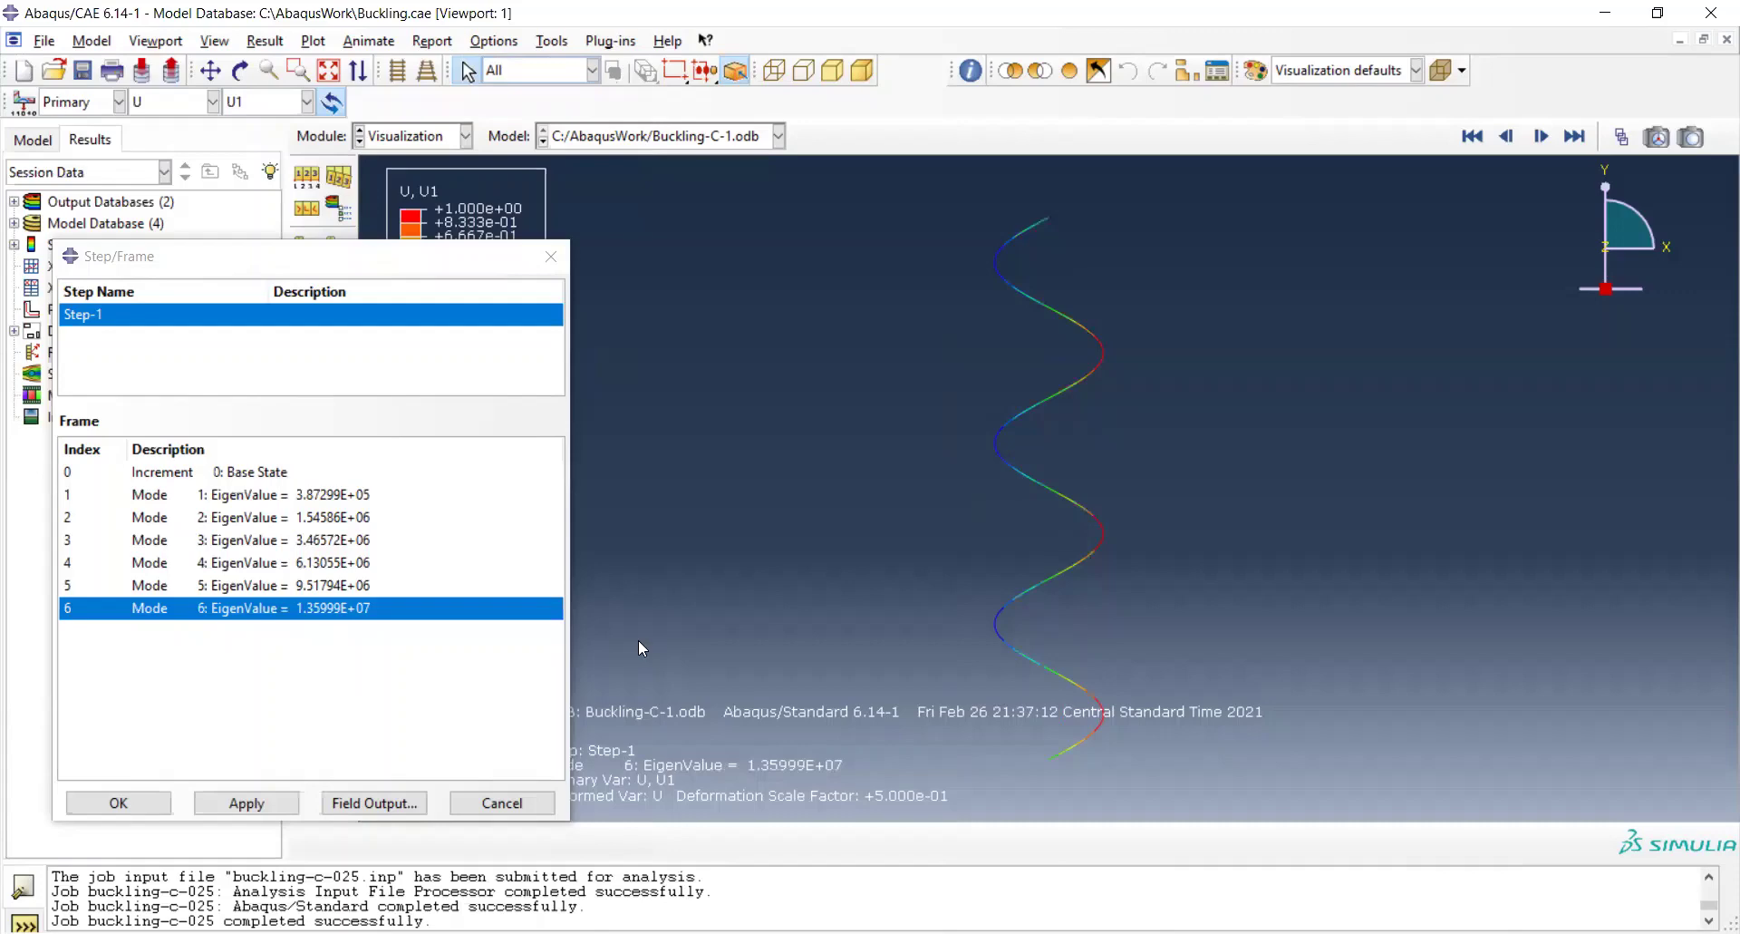
click(397, 803)
click(354, 658)
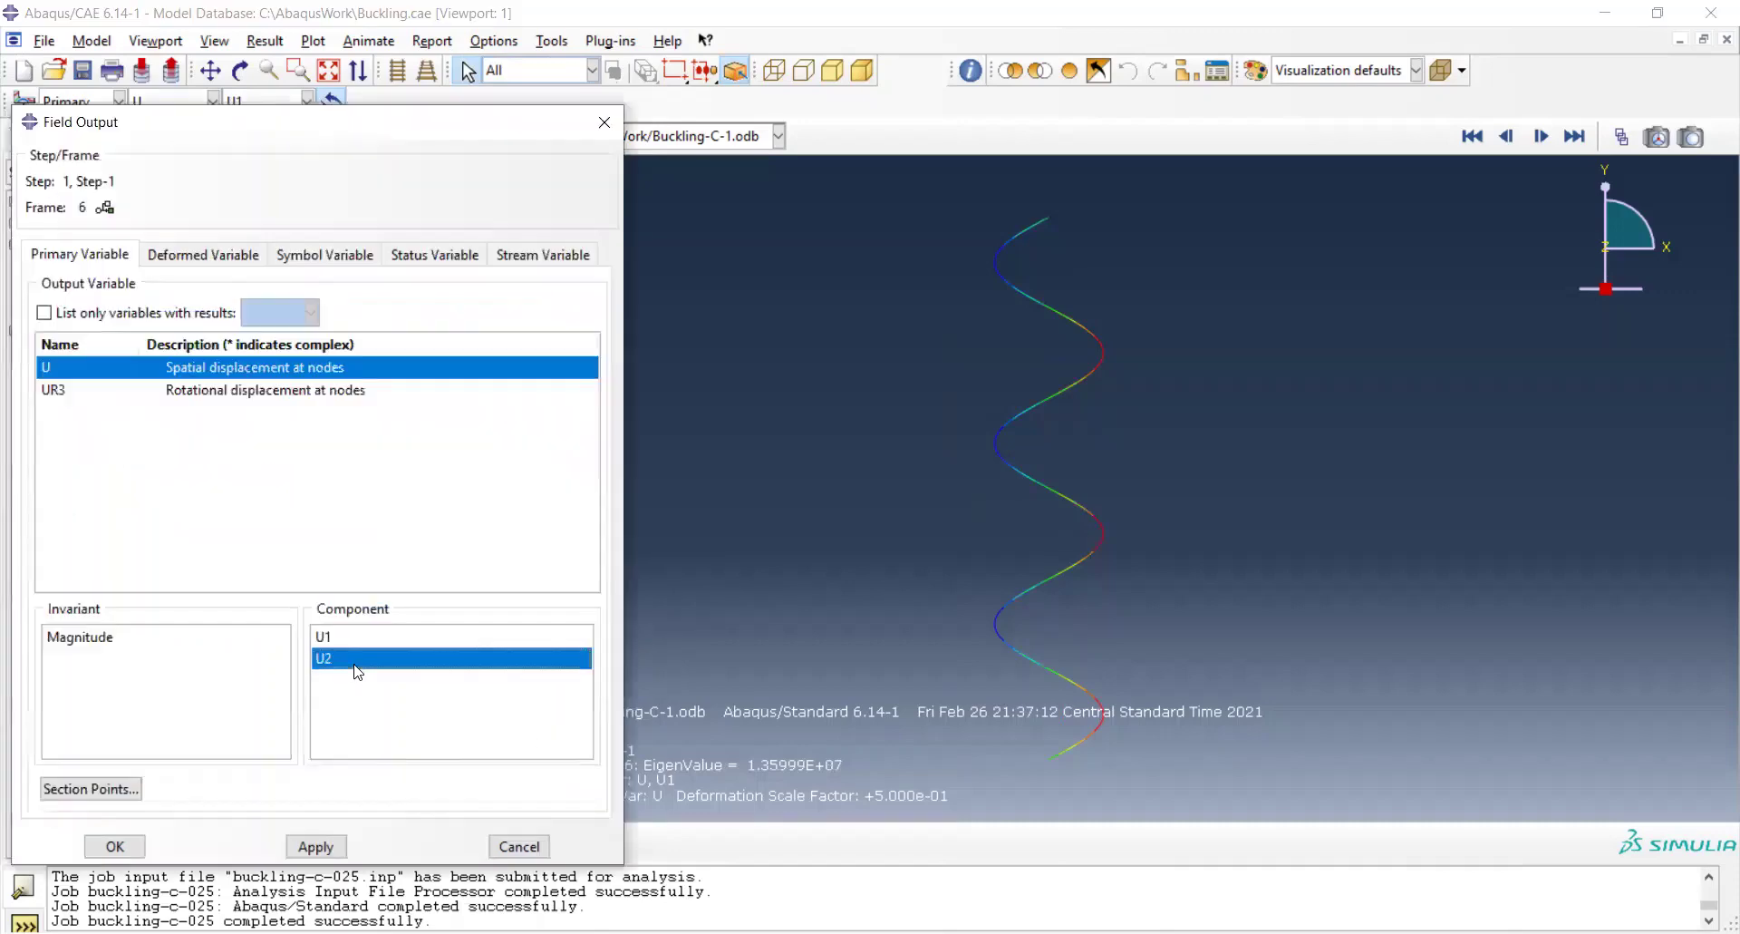
click(118, 848)
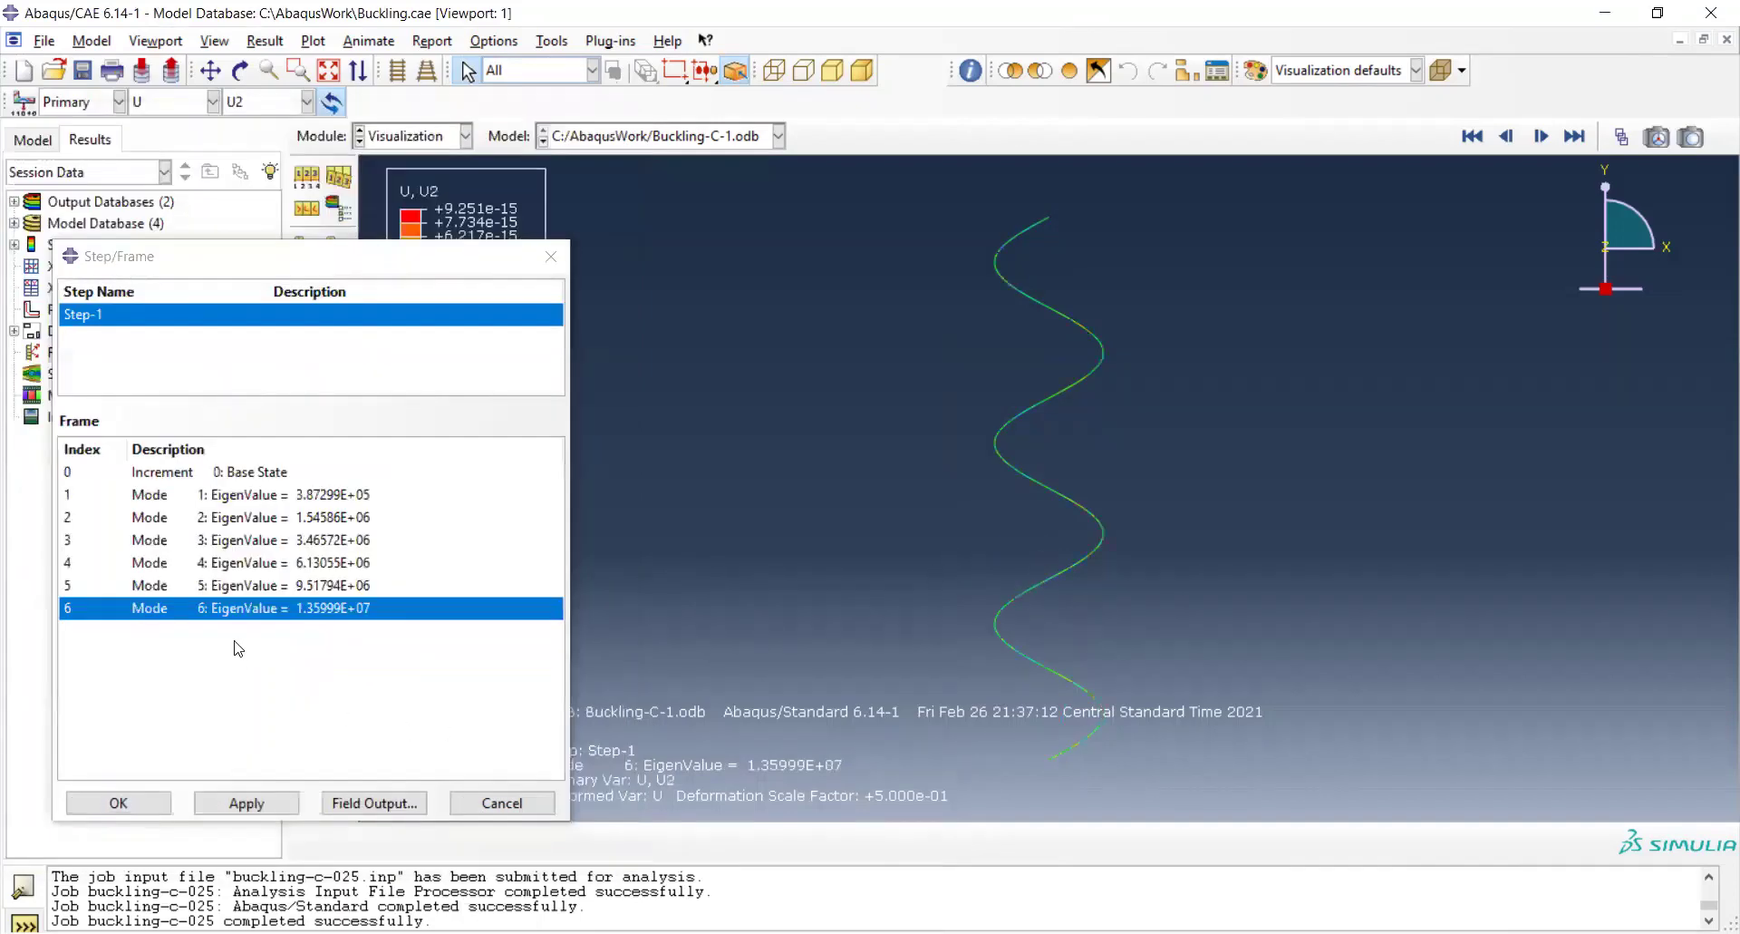
click(399, 805)
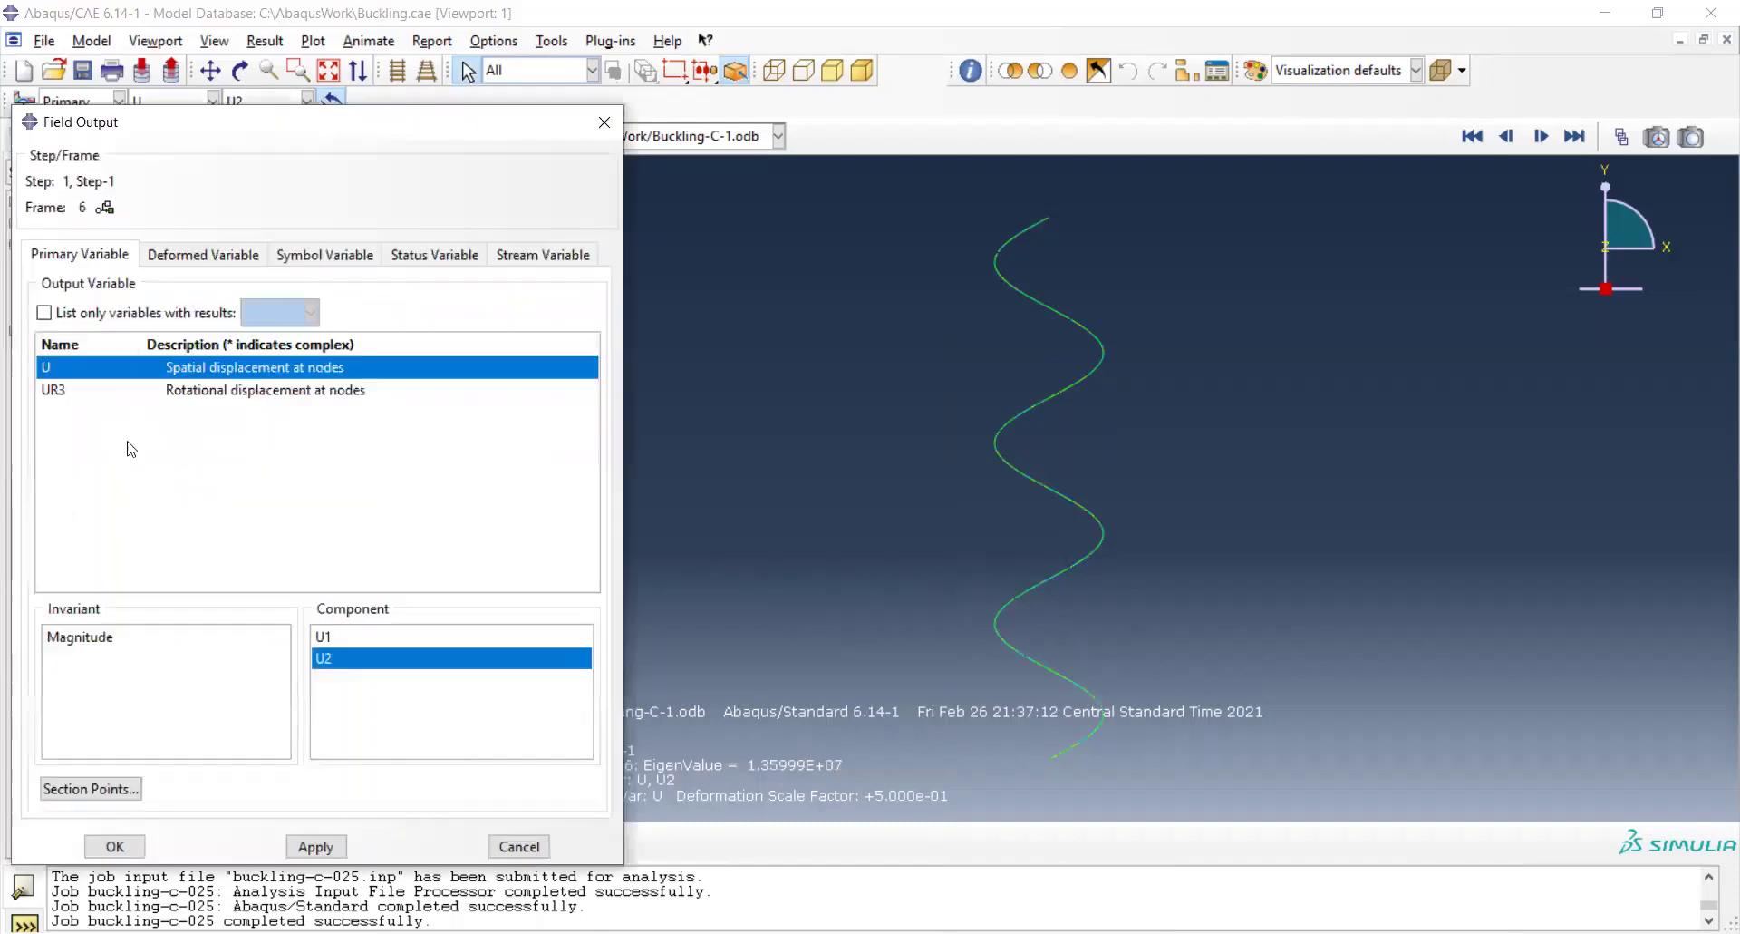
click(102, 393)
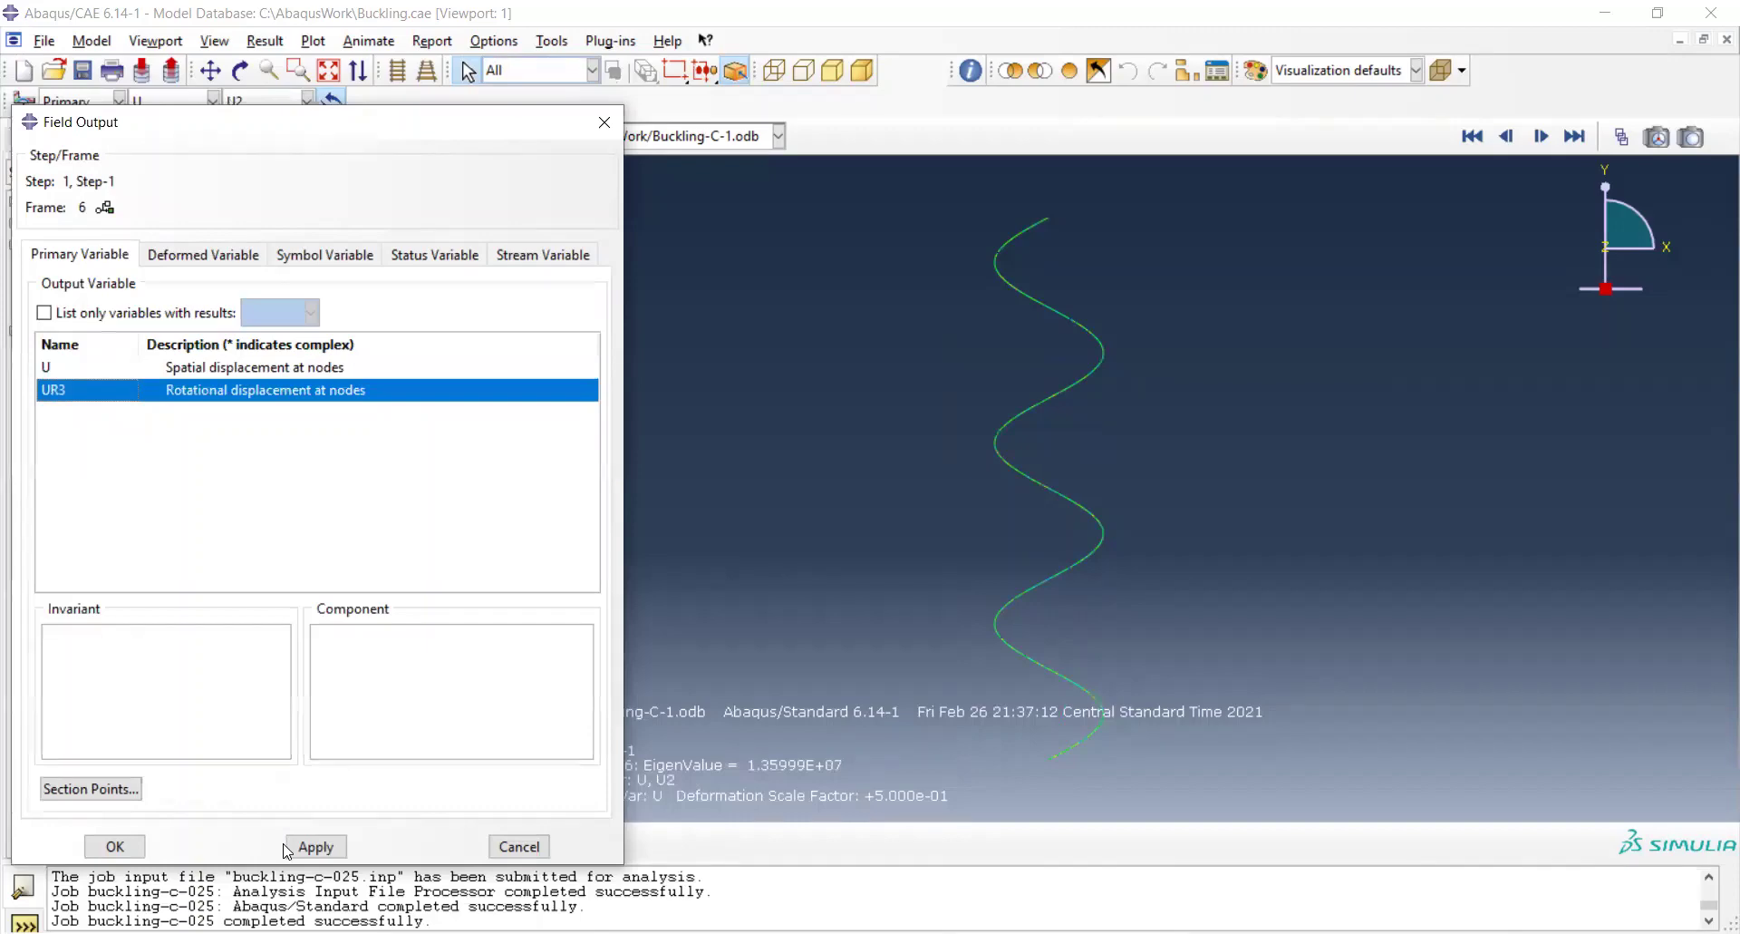
click(115, 847)
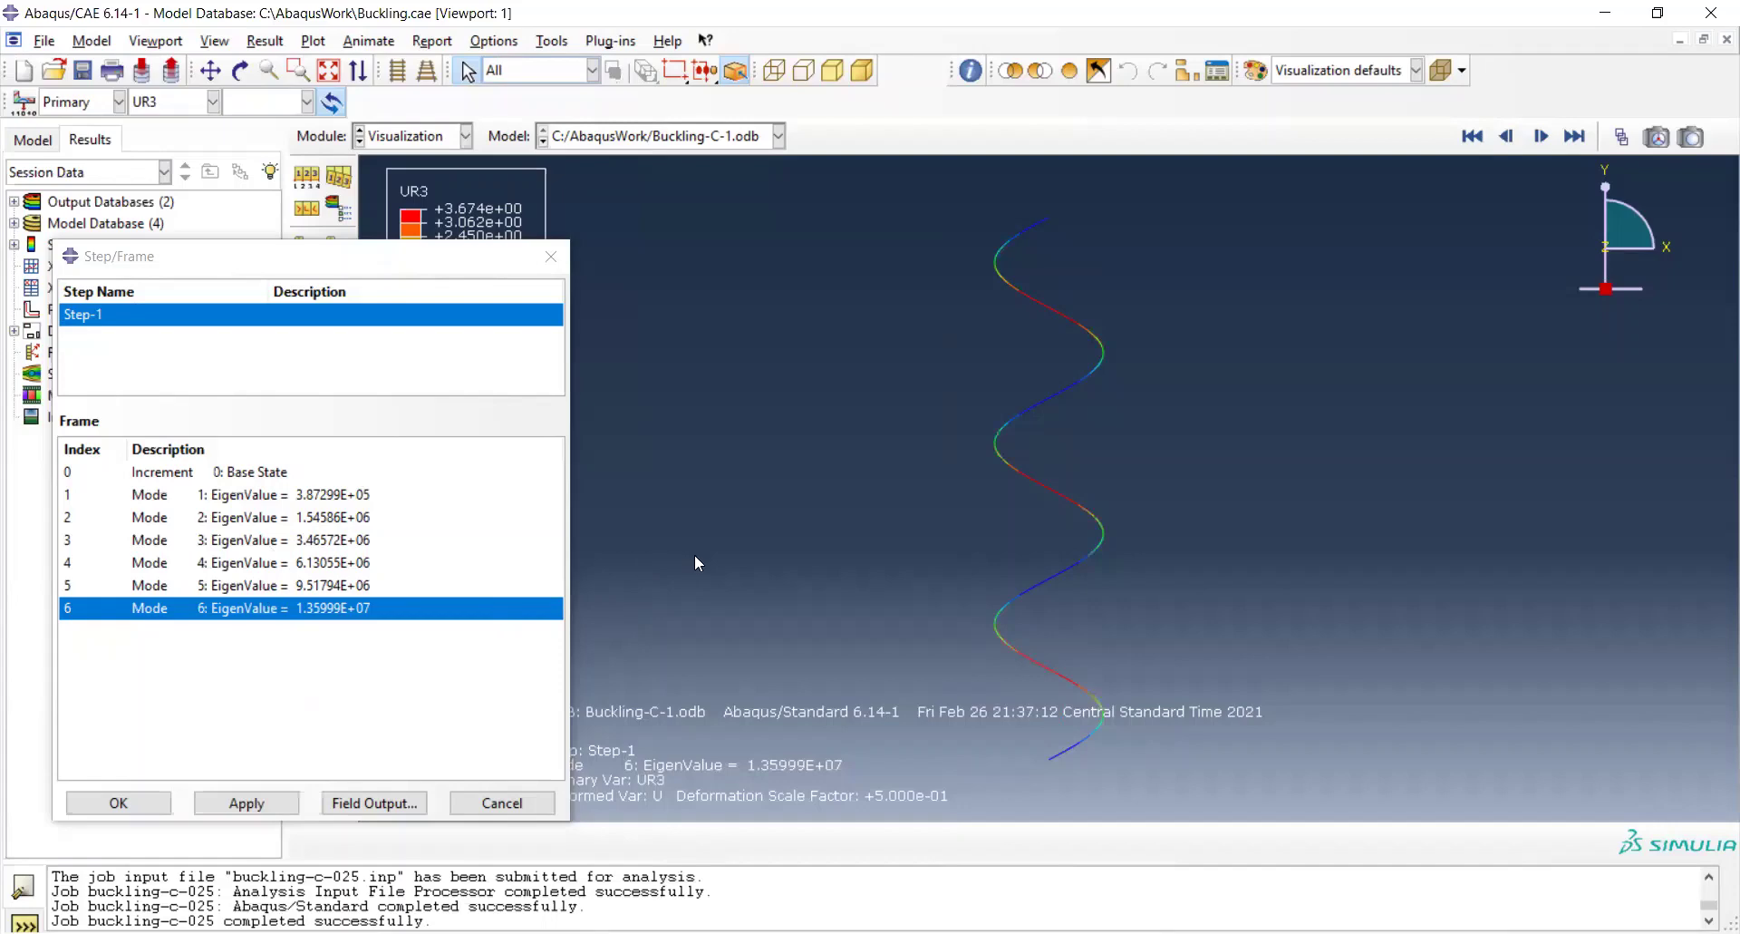
Dismiss the Step/Frame list, keeping mode 6's UR3 contour (eigenvalue 1.35999E+07) on screen.
click(497, 815)
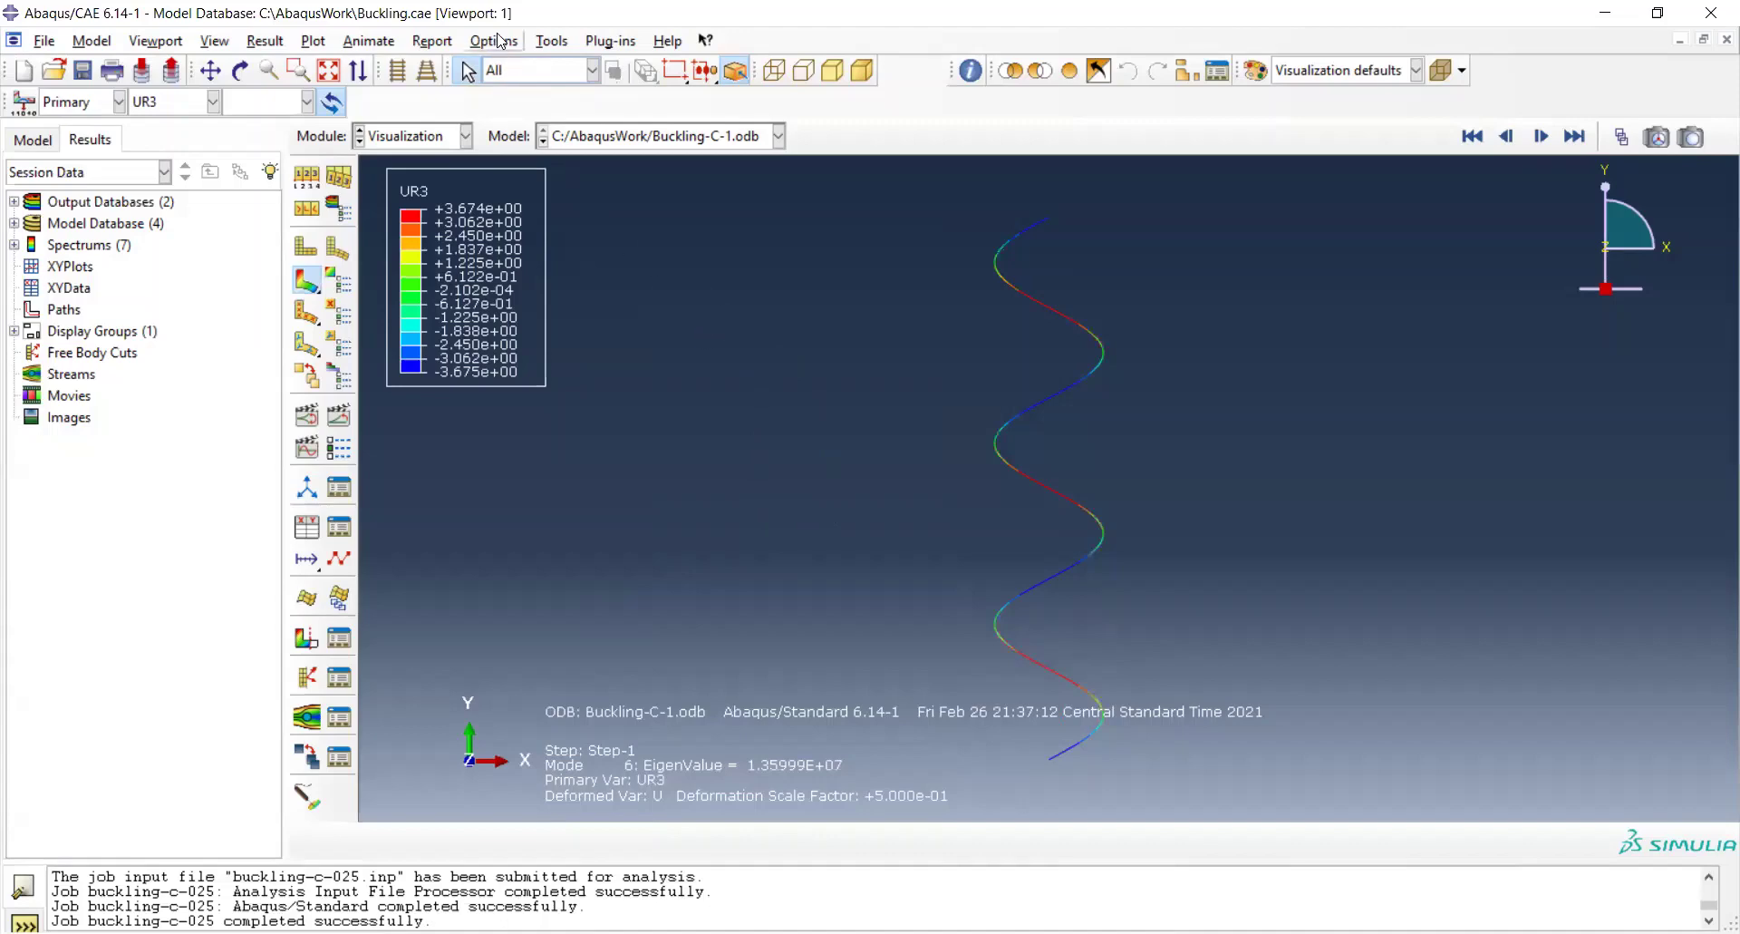
click(216, 41)
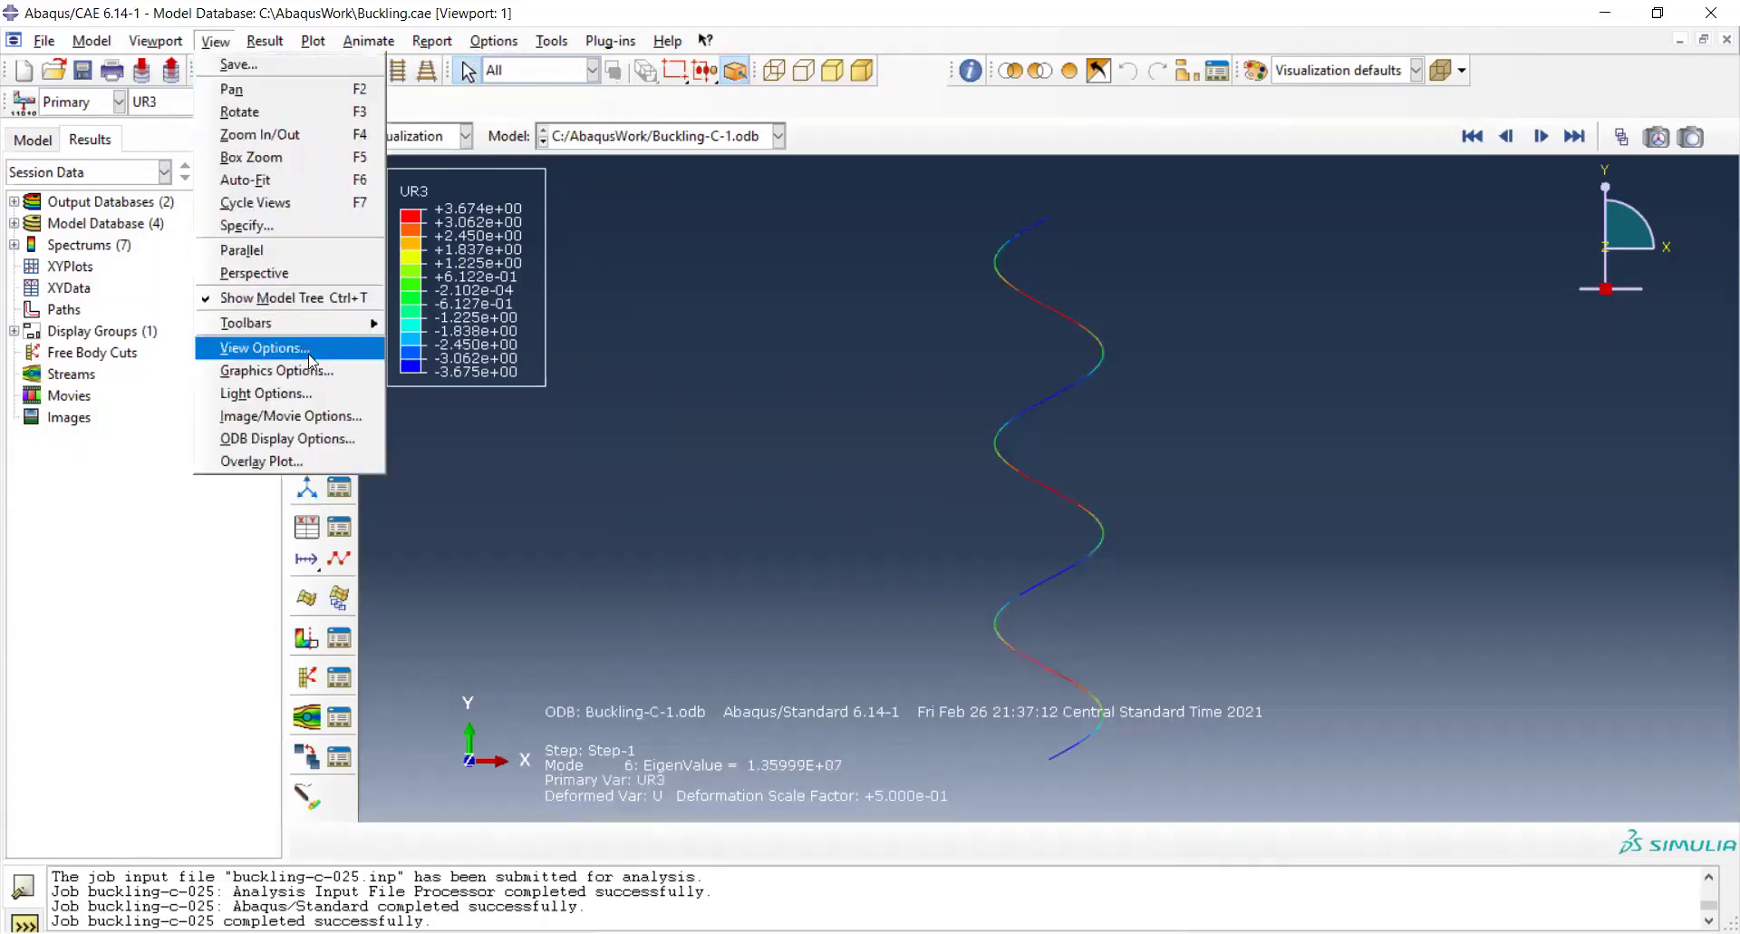
Change the viewport background from the dark gradient to solid white in Graphics Options.
click(332, 373)
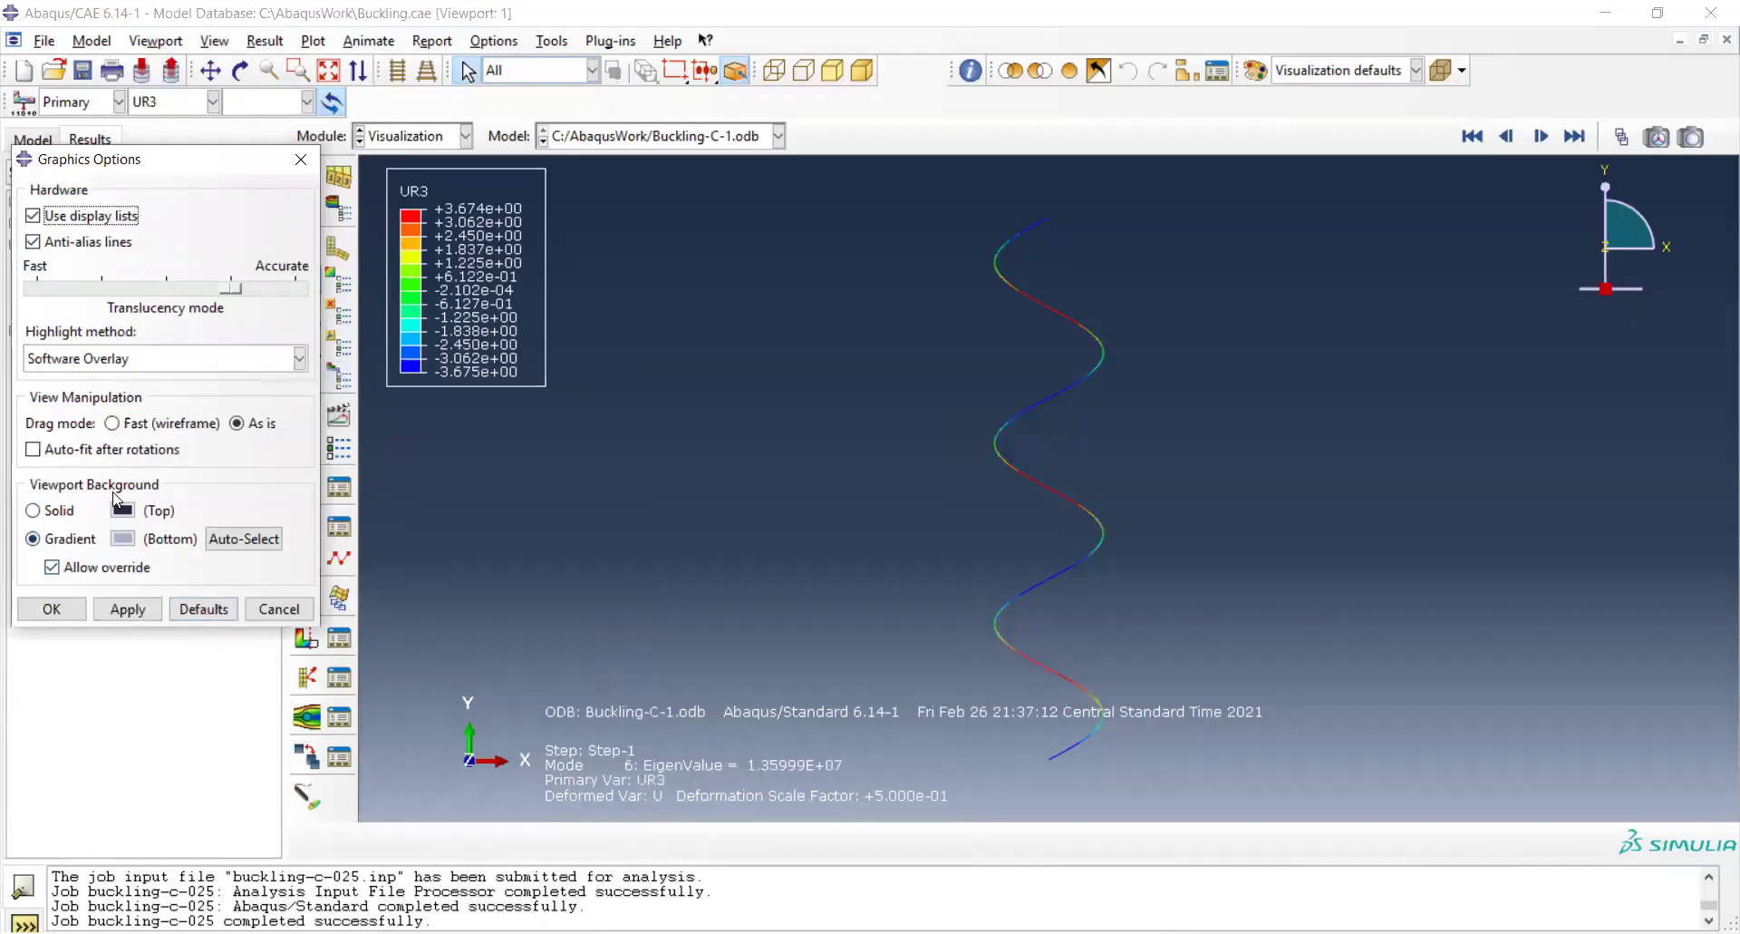
click(63, 513)
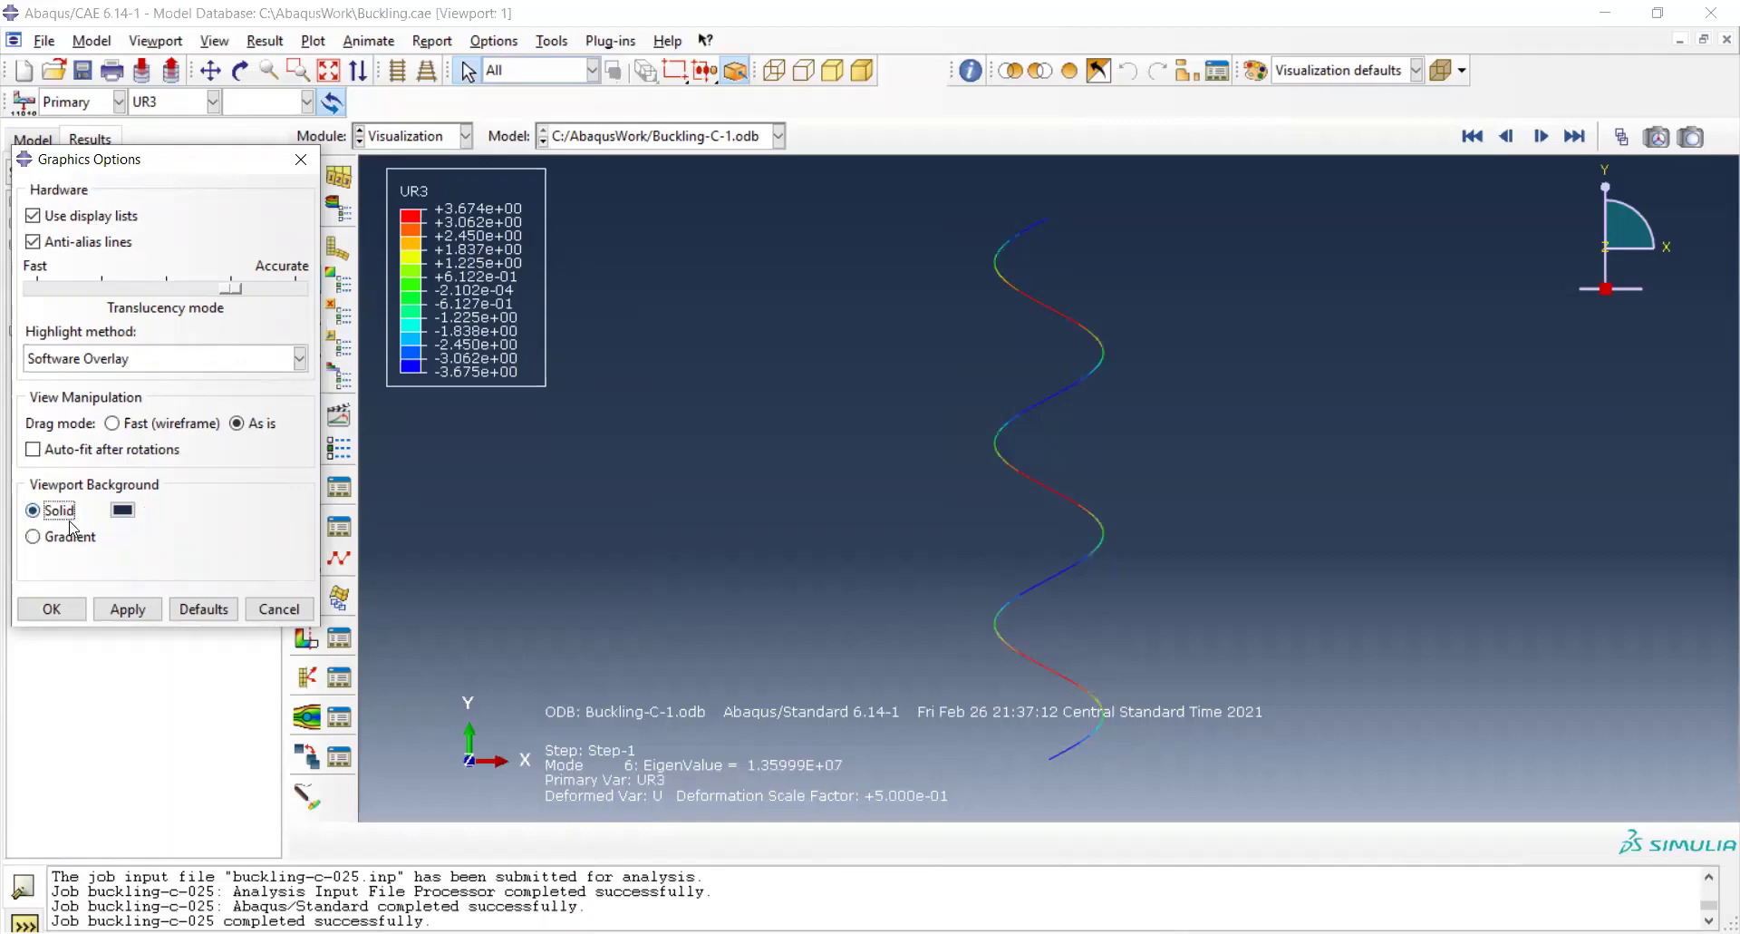
click(124, 510)
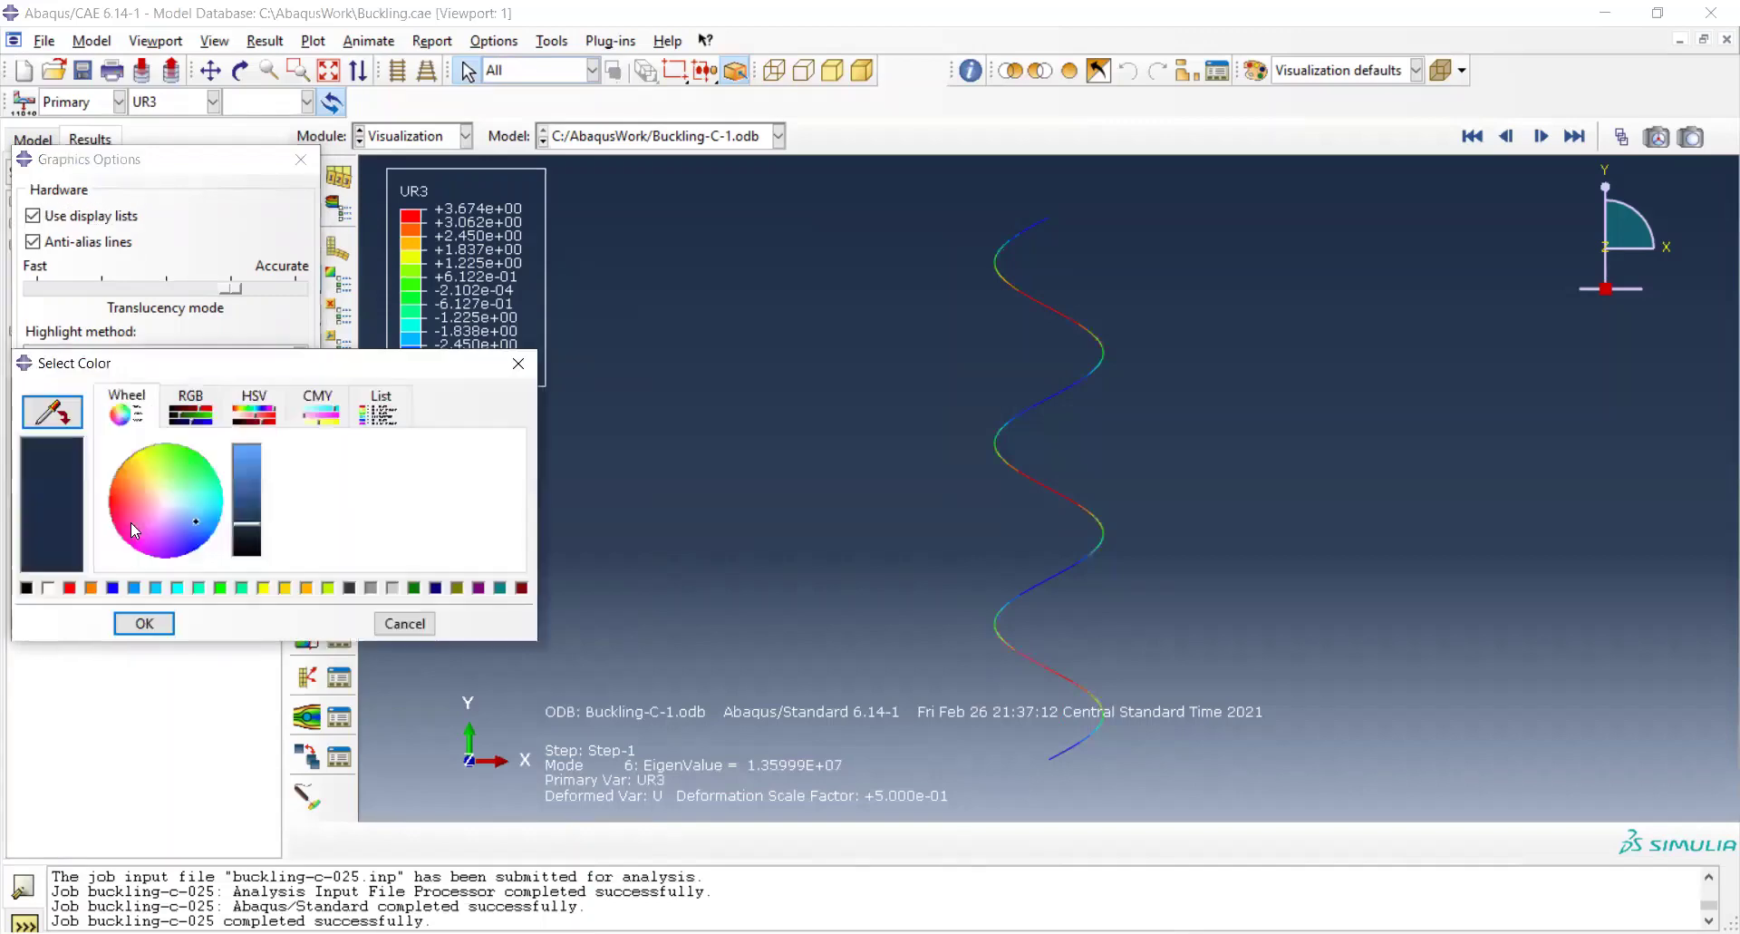
click(48, 587)
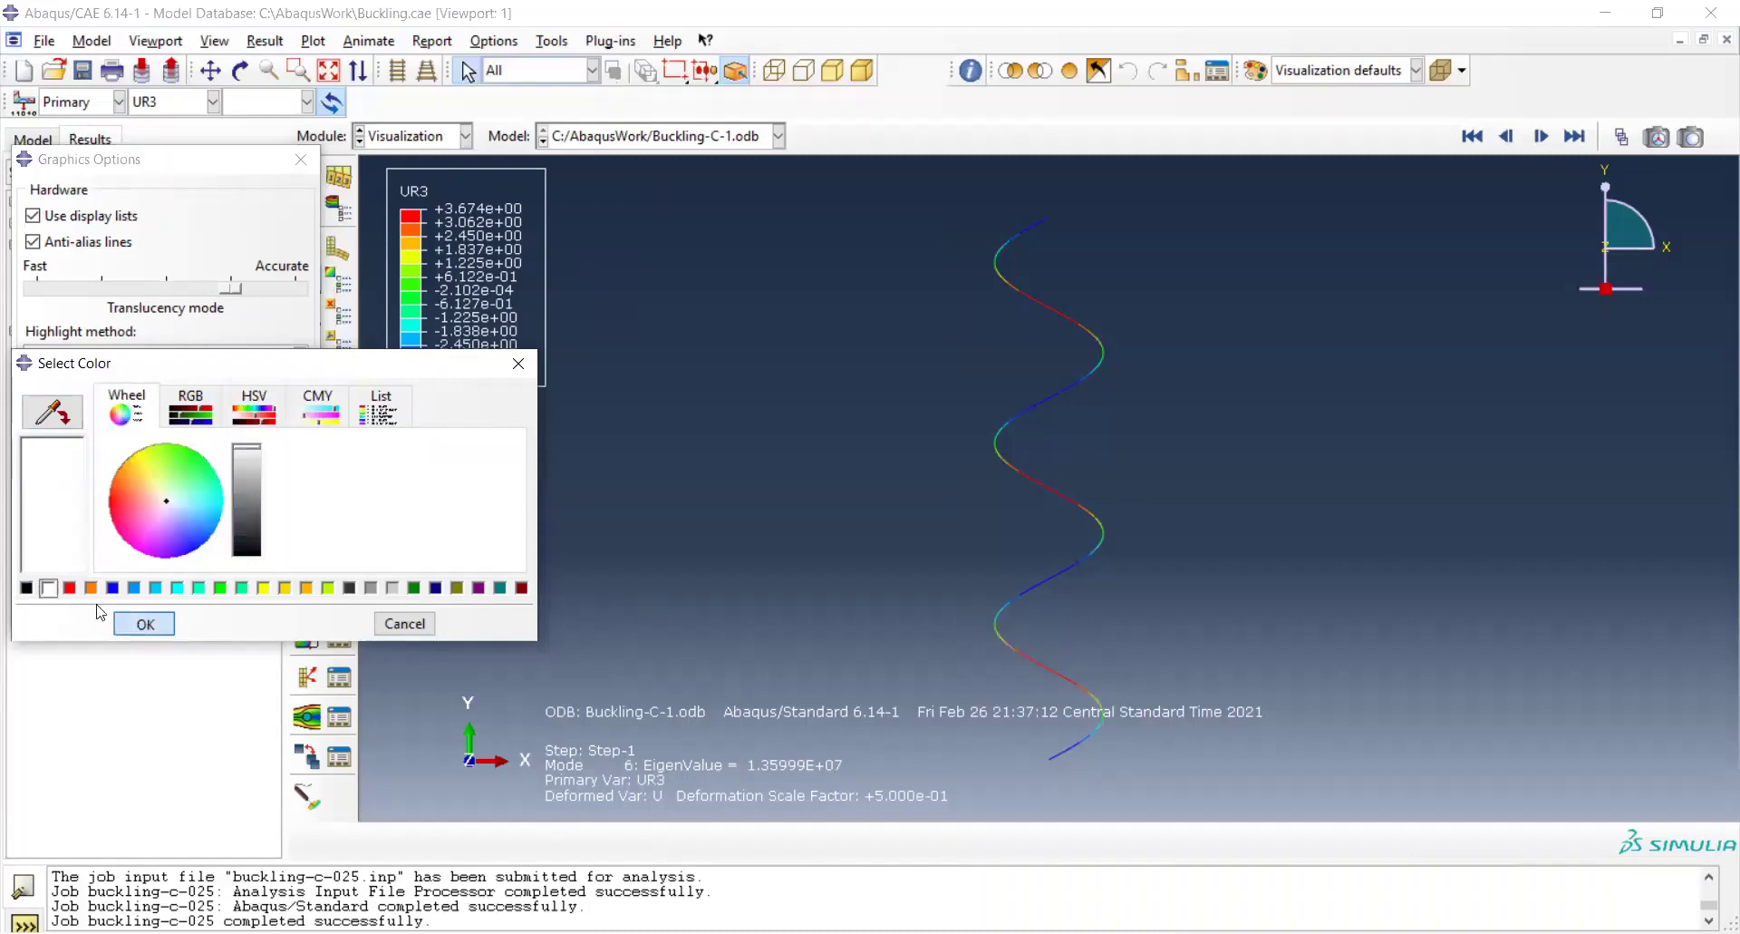
click(142, 625)
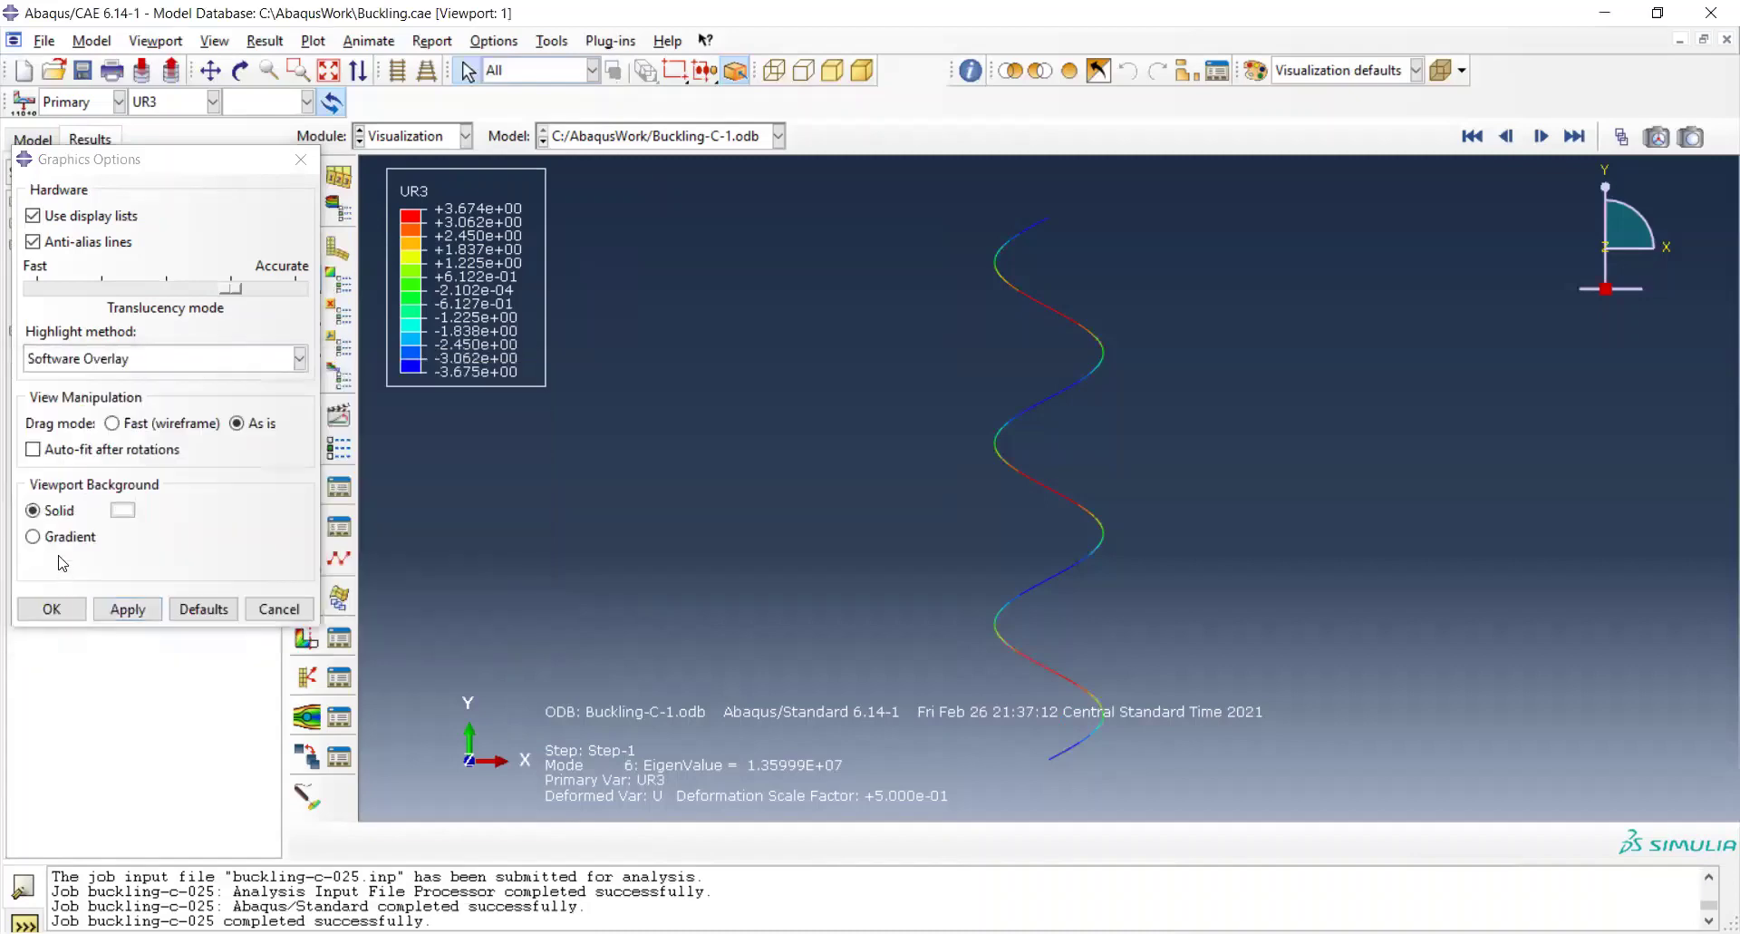
click(51, 608)
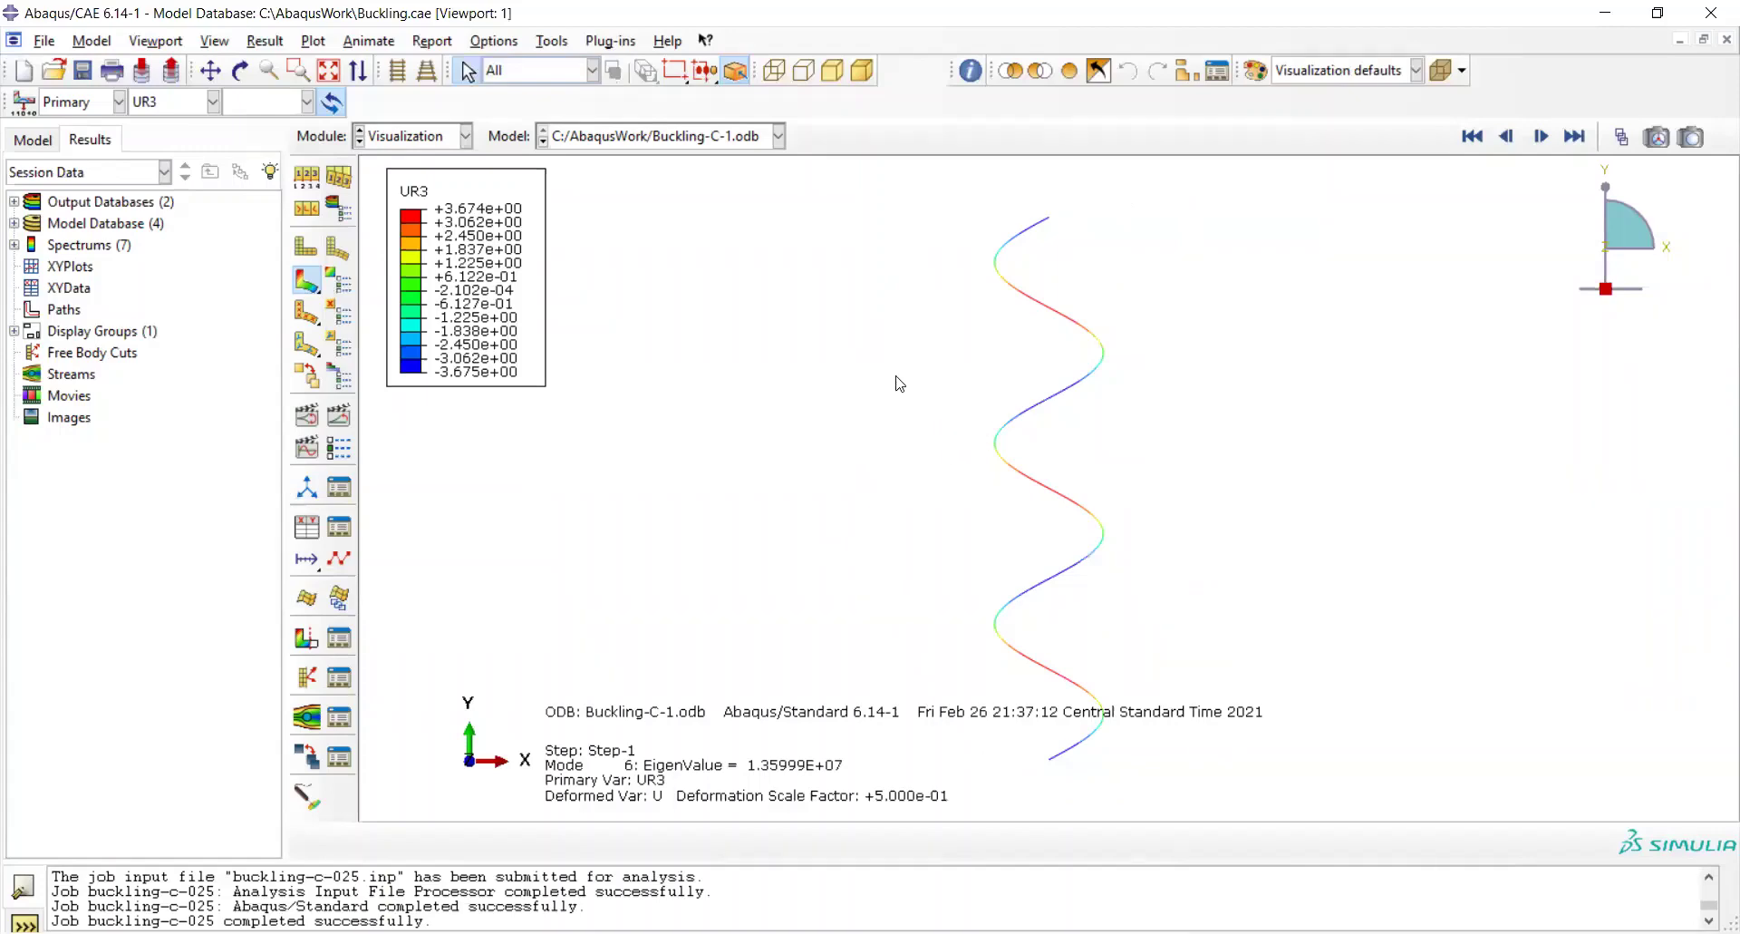
Return to the View menu to reach the viewport Graphics Options again.
click(1011, 422)
click(214, 42)
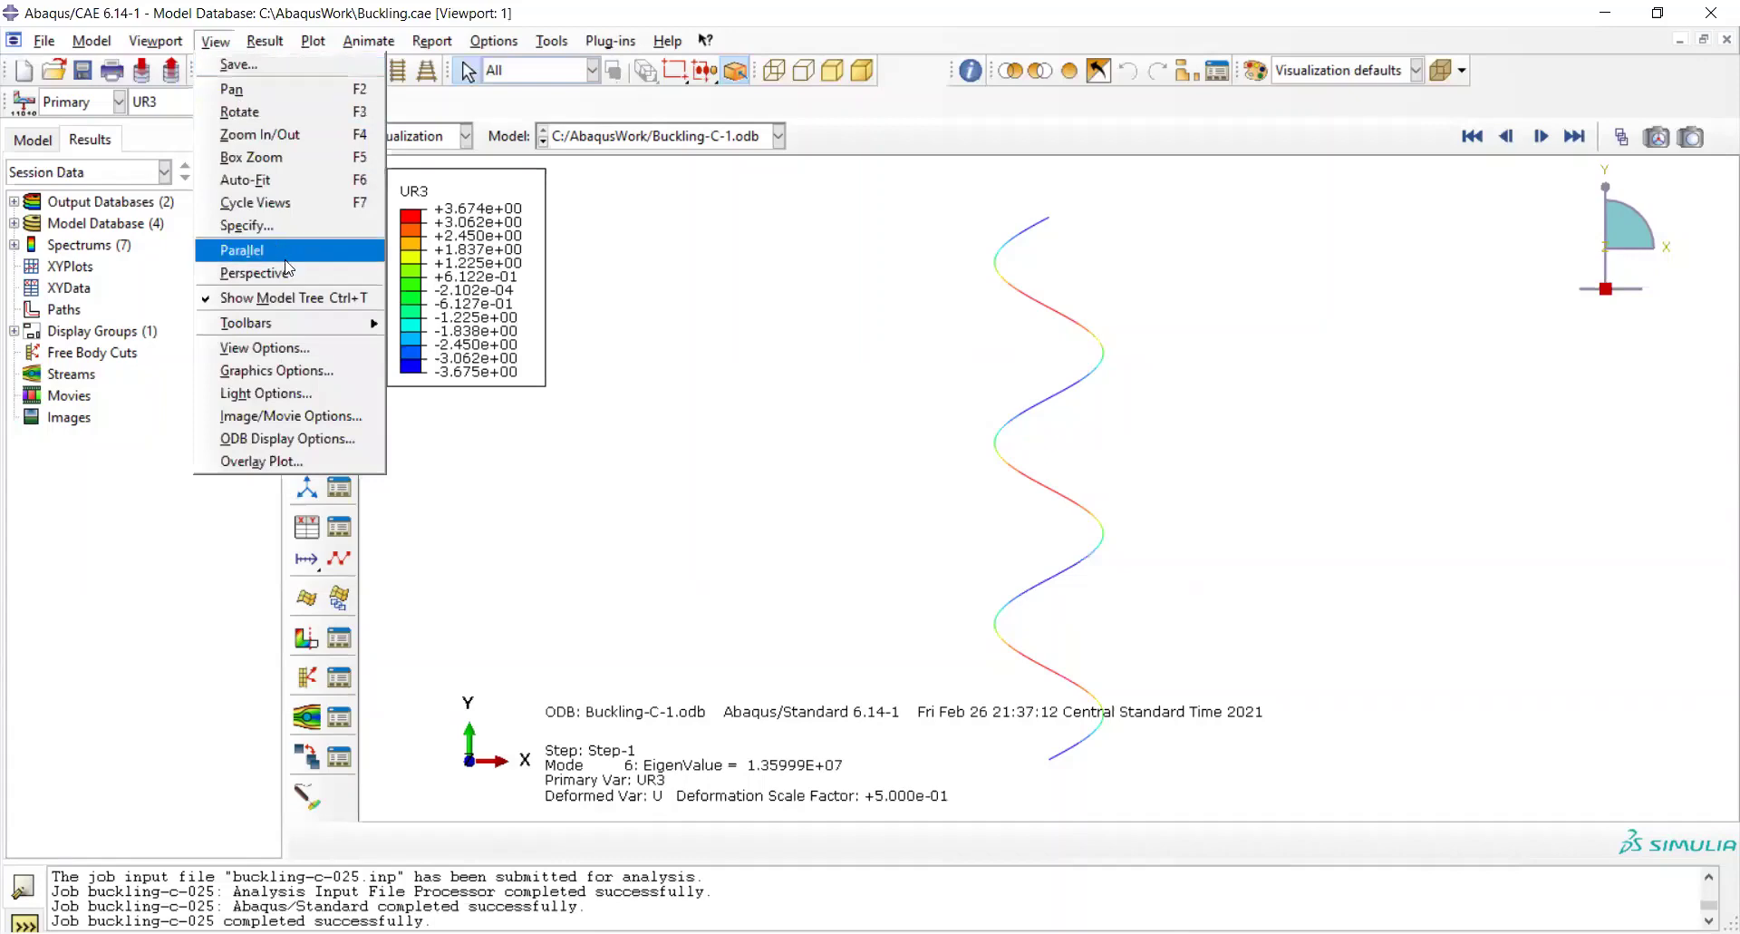
mouse_move(295, 325)
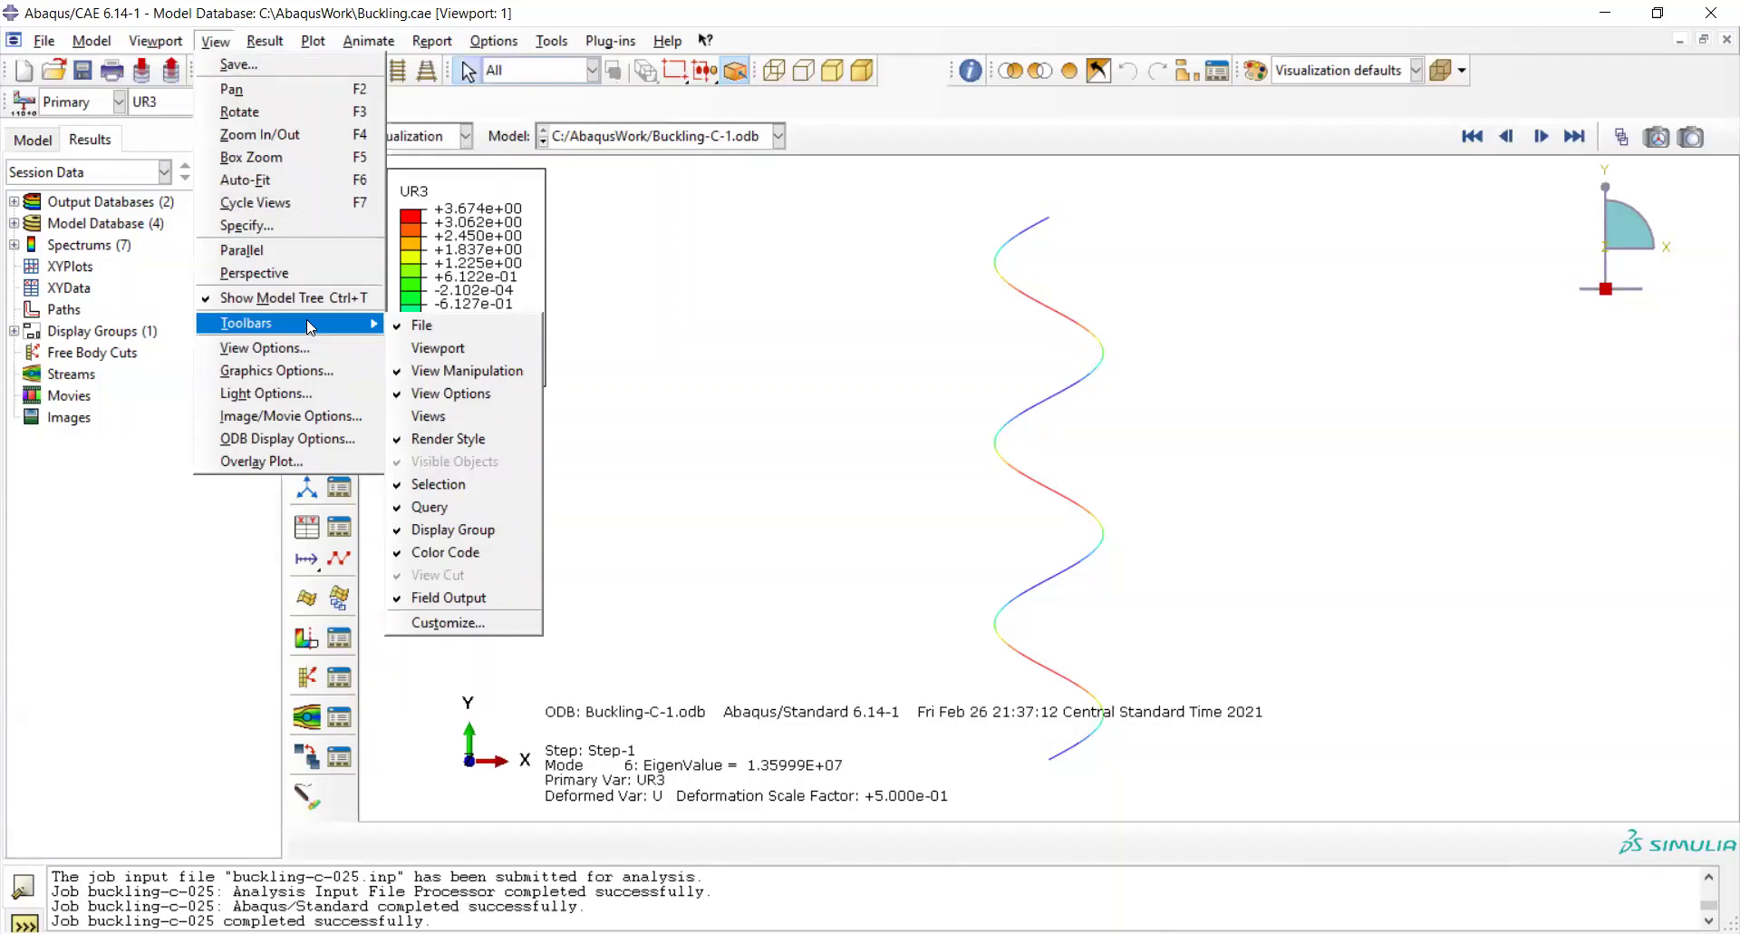
Switch the viewport background to a gradient with a black top colour.
click(328, 379)
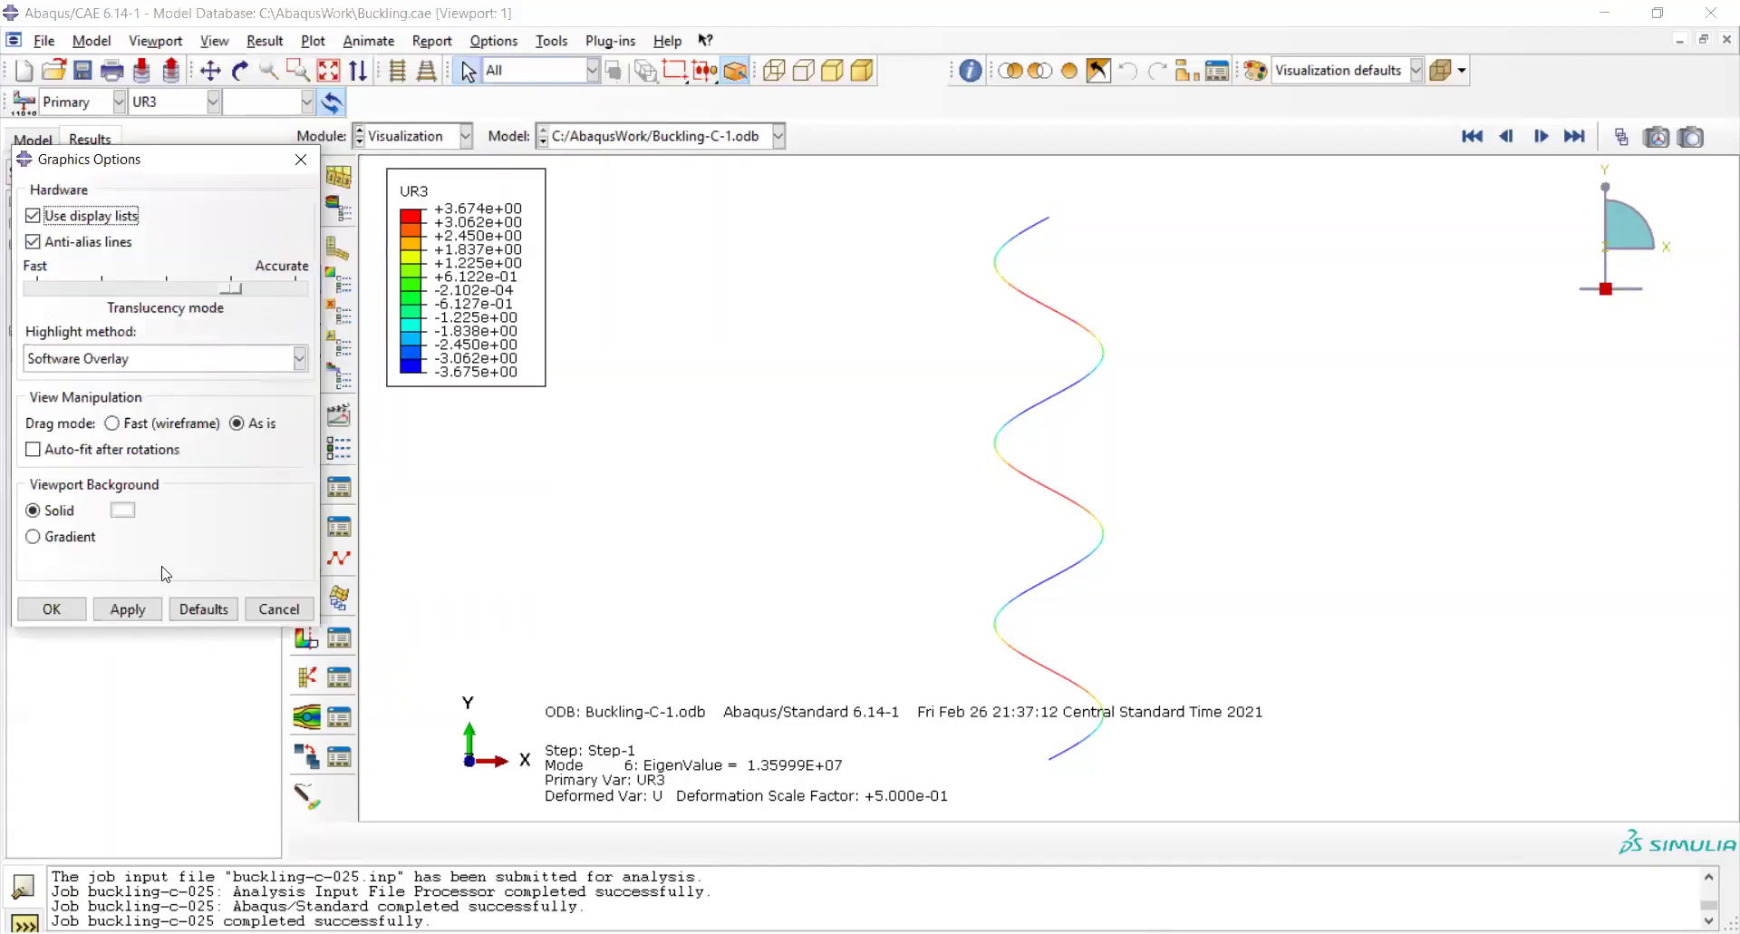
click(63, 539)
click(123, 511)
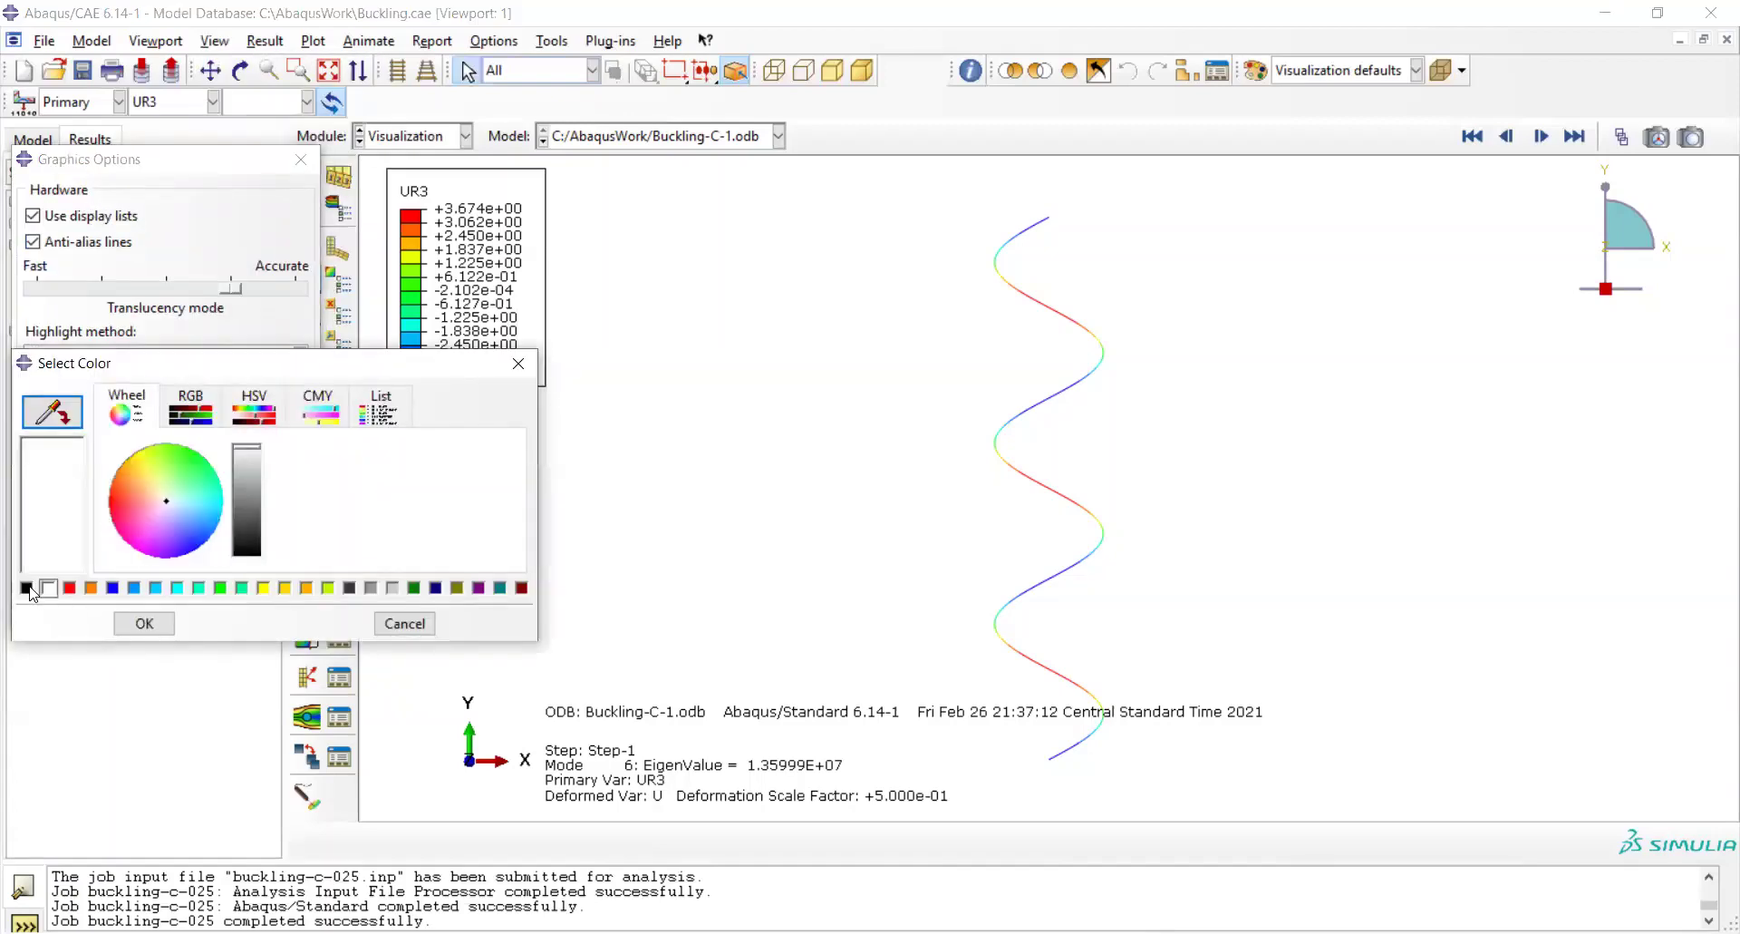
click(26, 587)
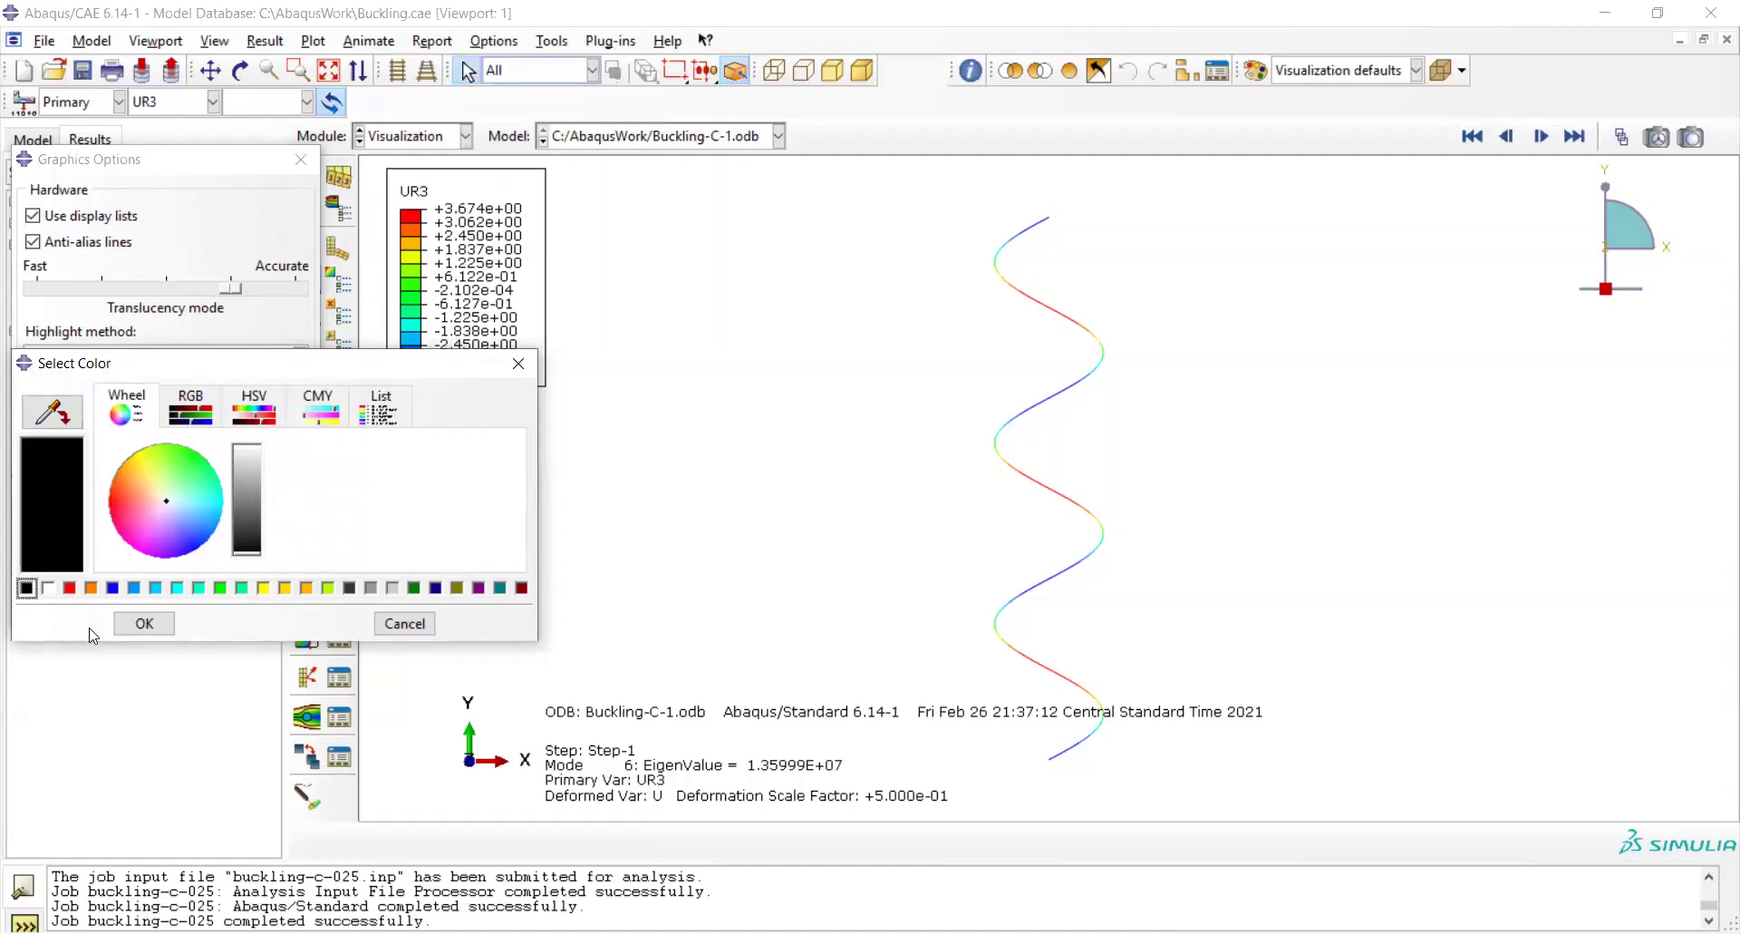
click(148, 625)
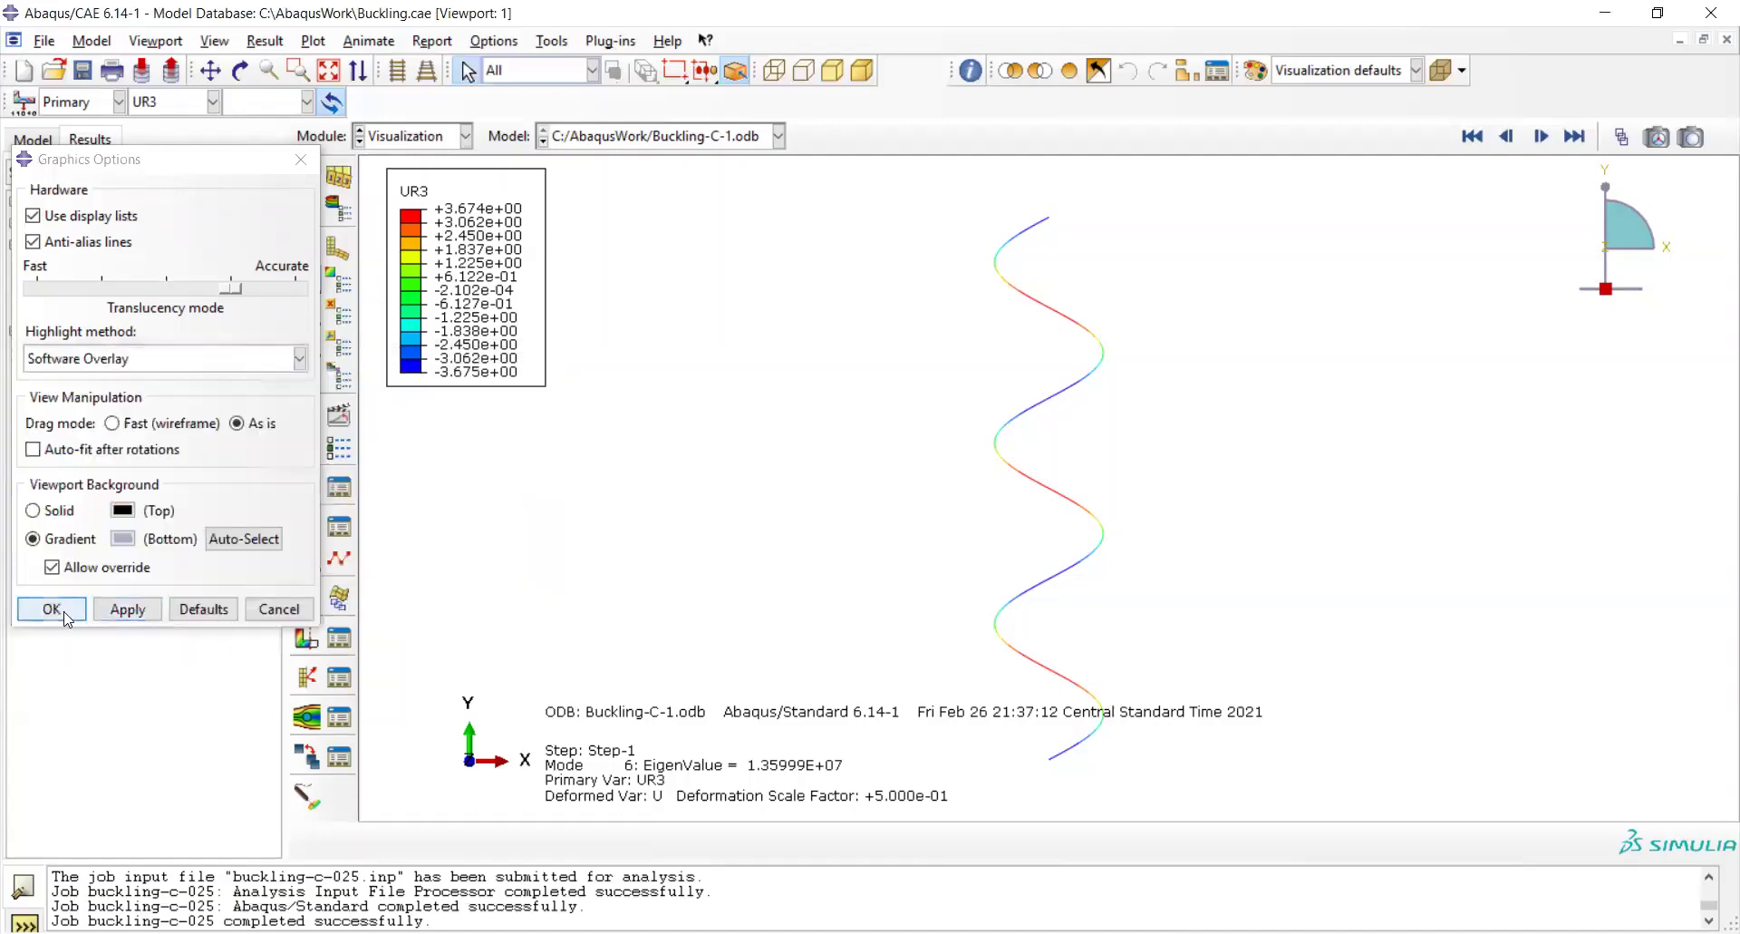
click(65, 614)
Change the gradient's top colour from black to navy.
click(219, 44)
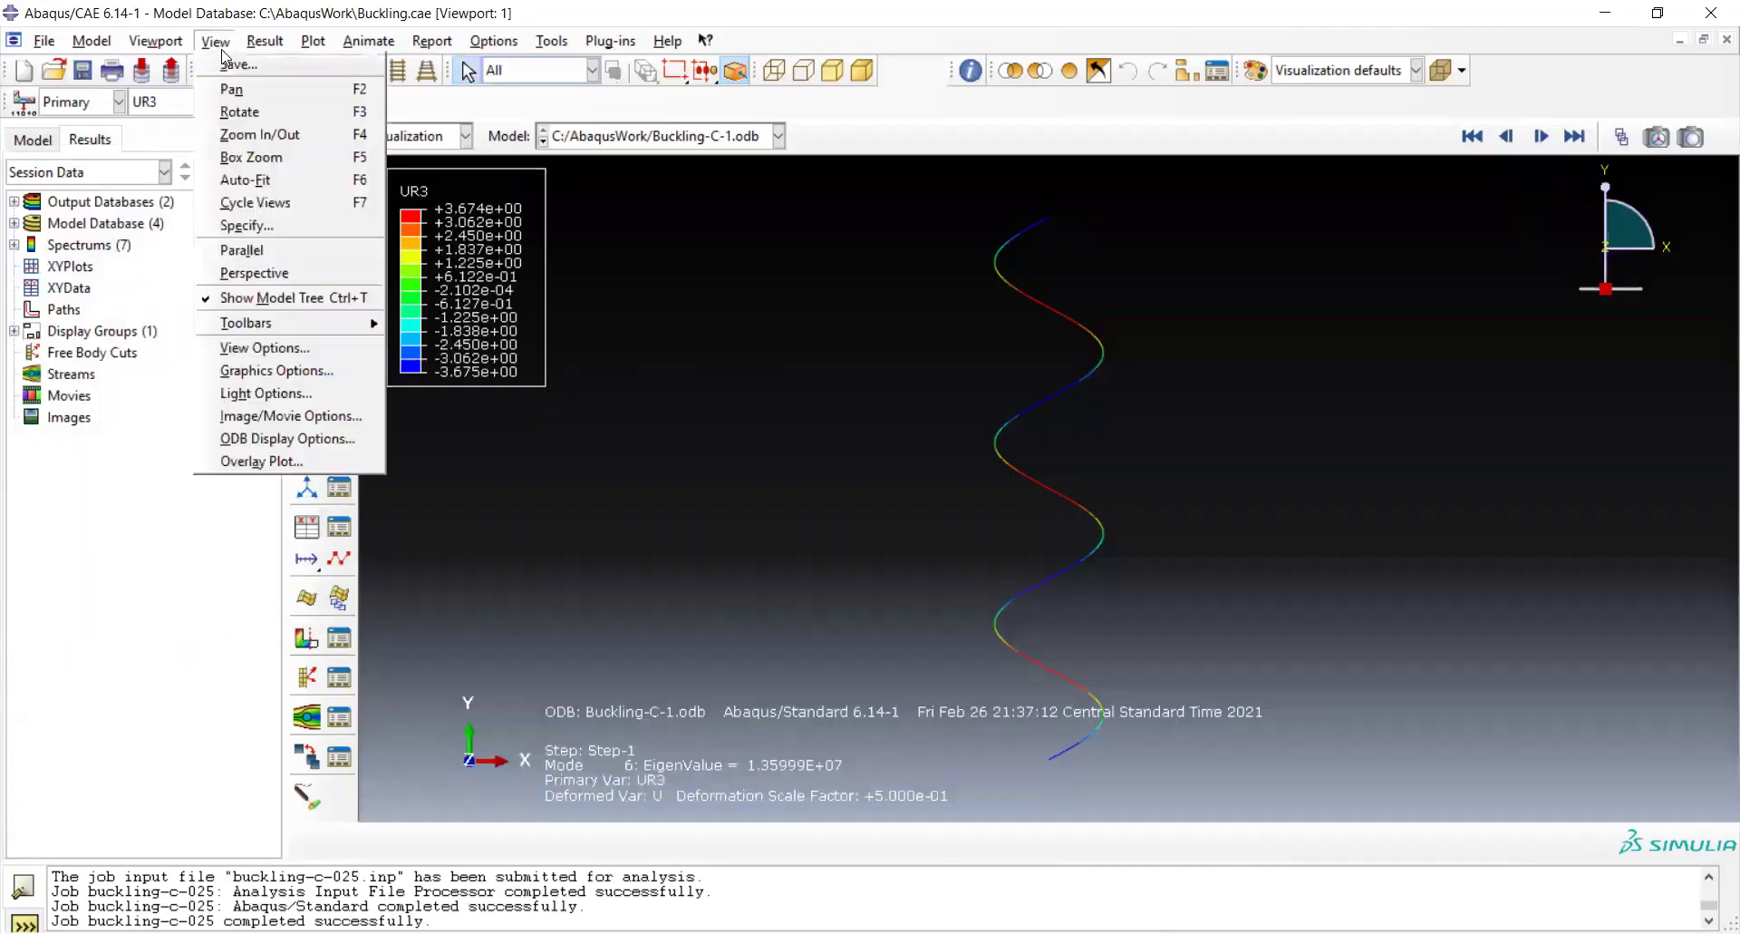
click(301, 375)
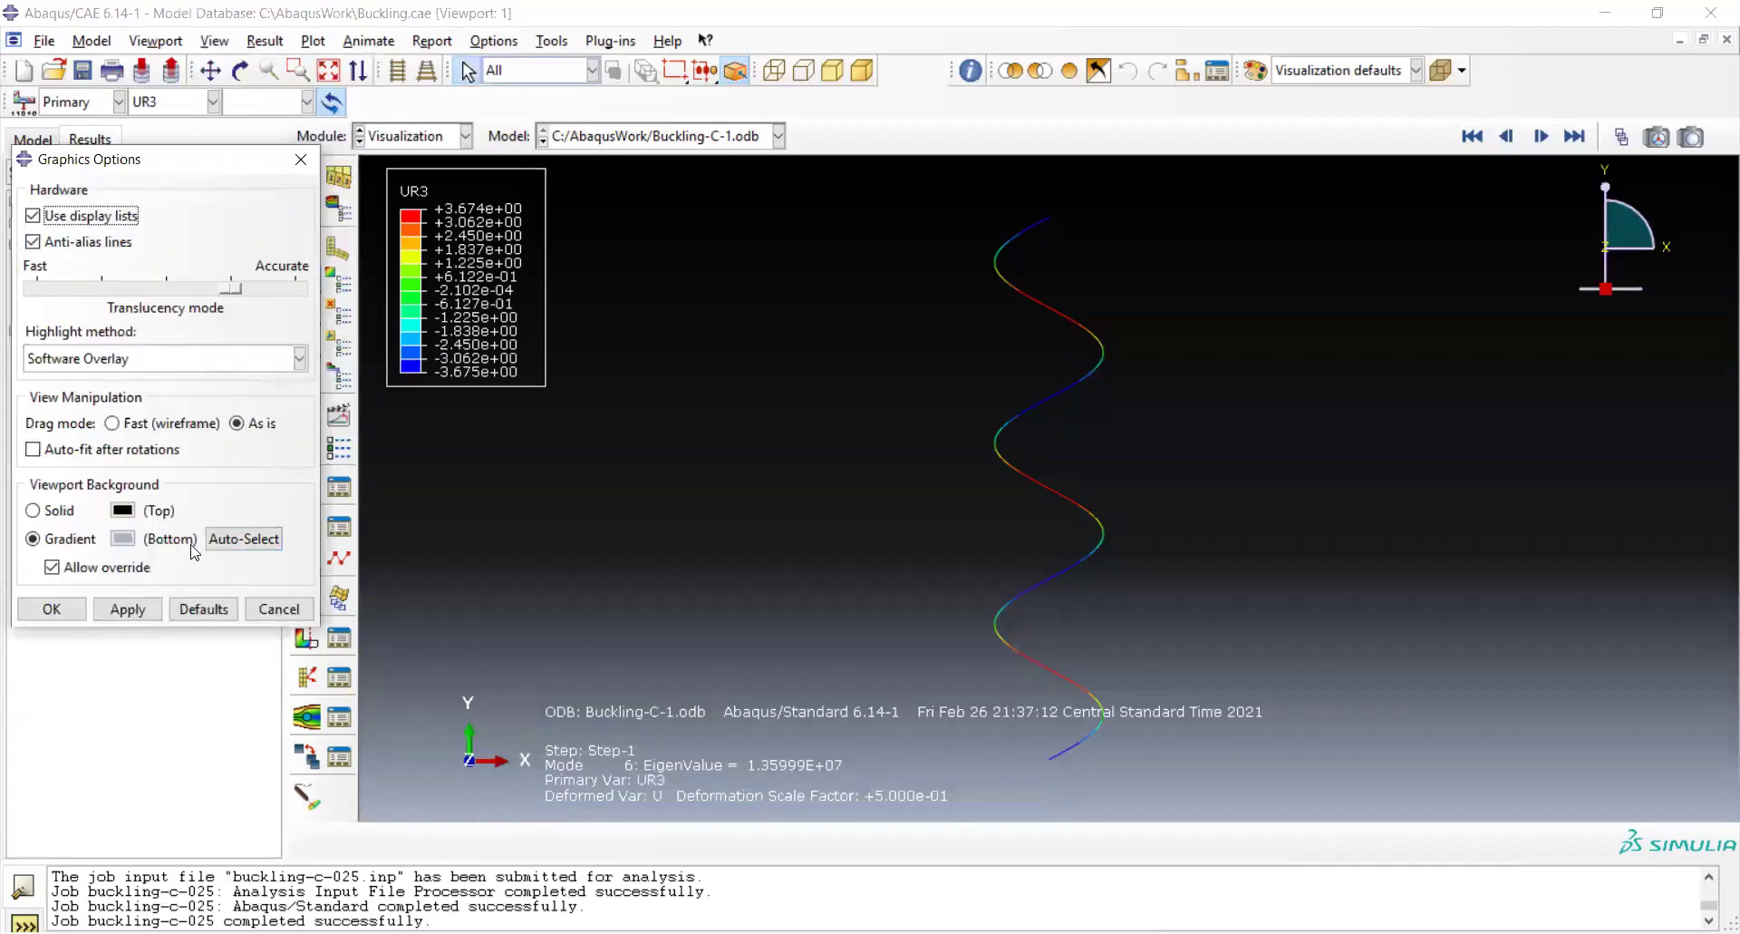
click(124, 511)
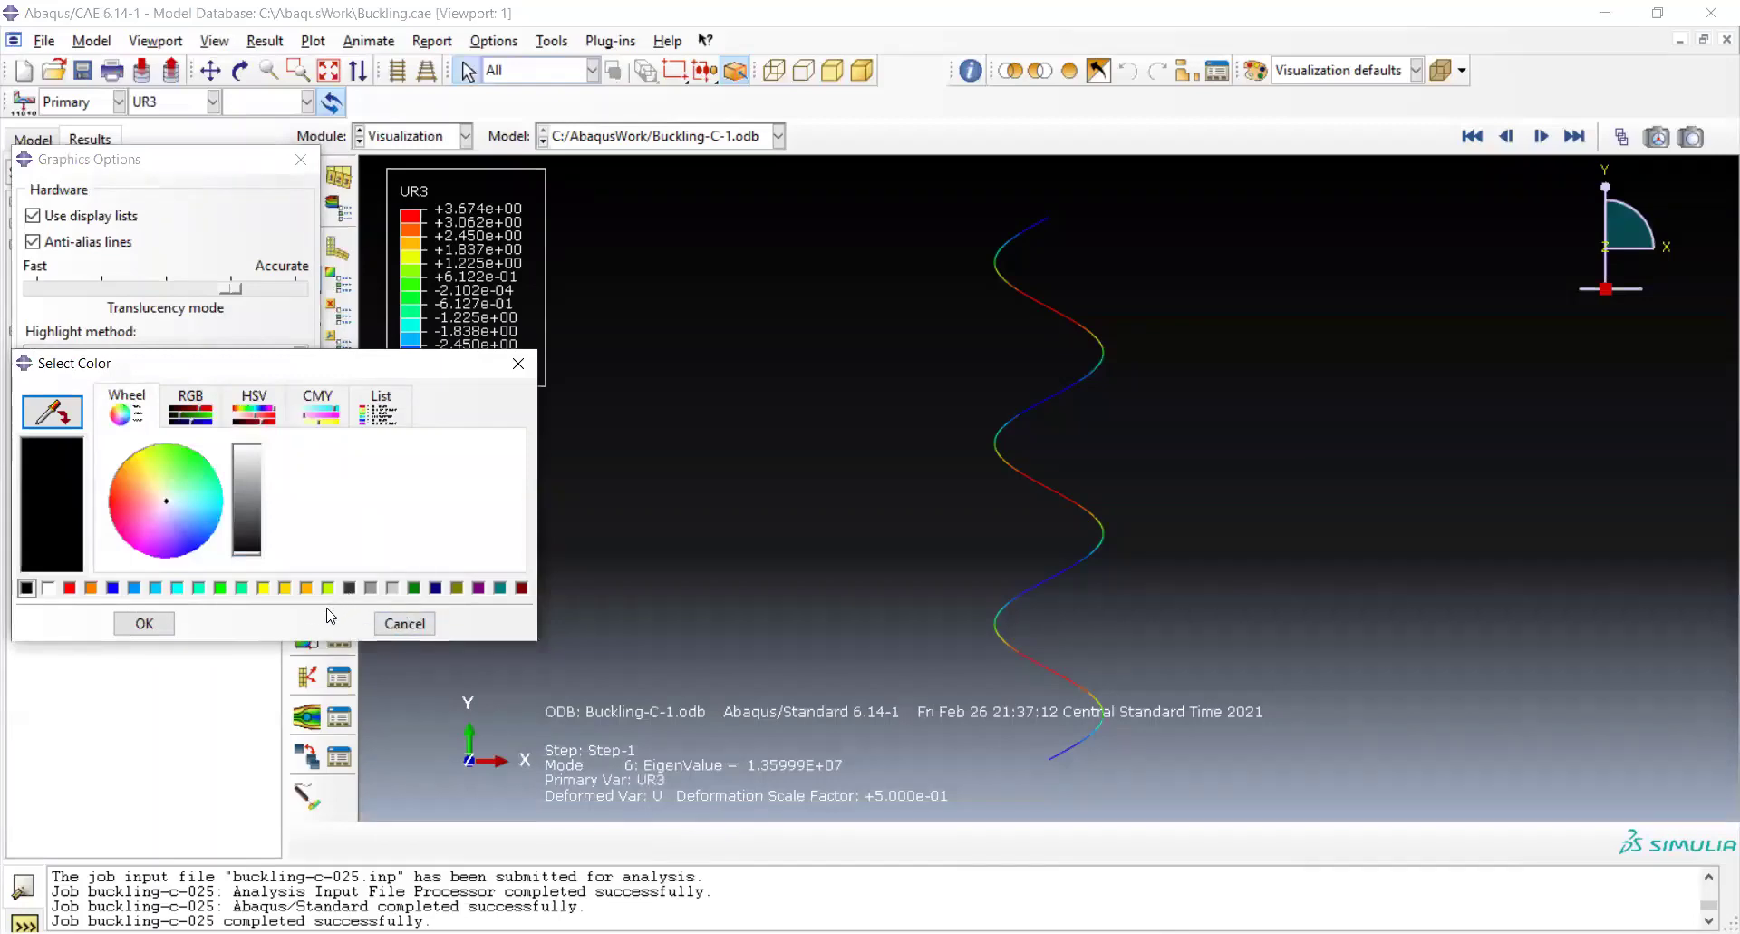
click(435, 588)
click(144, 623)
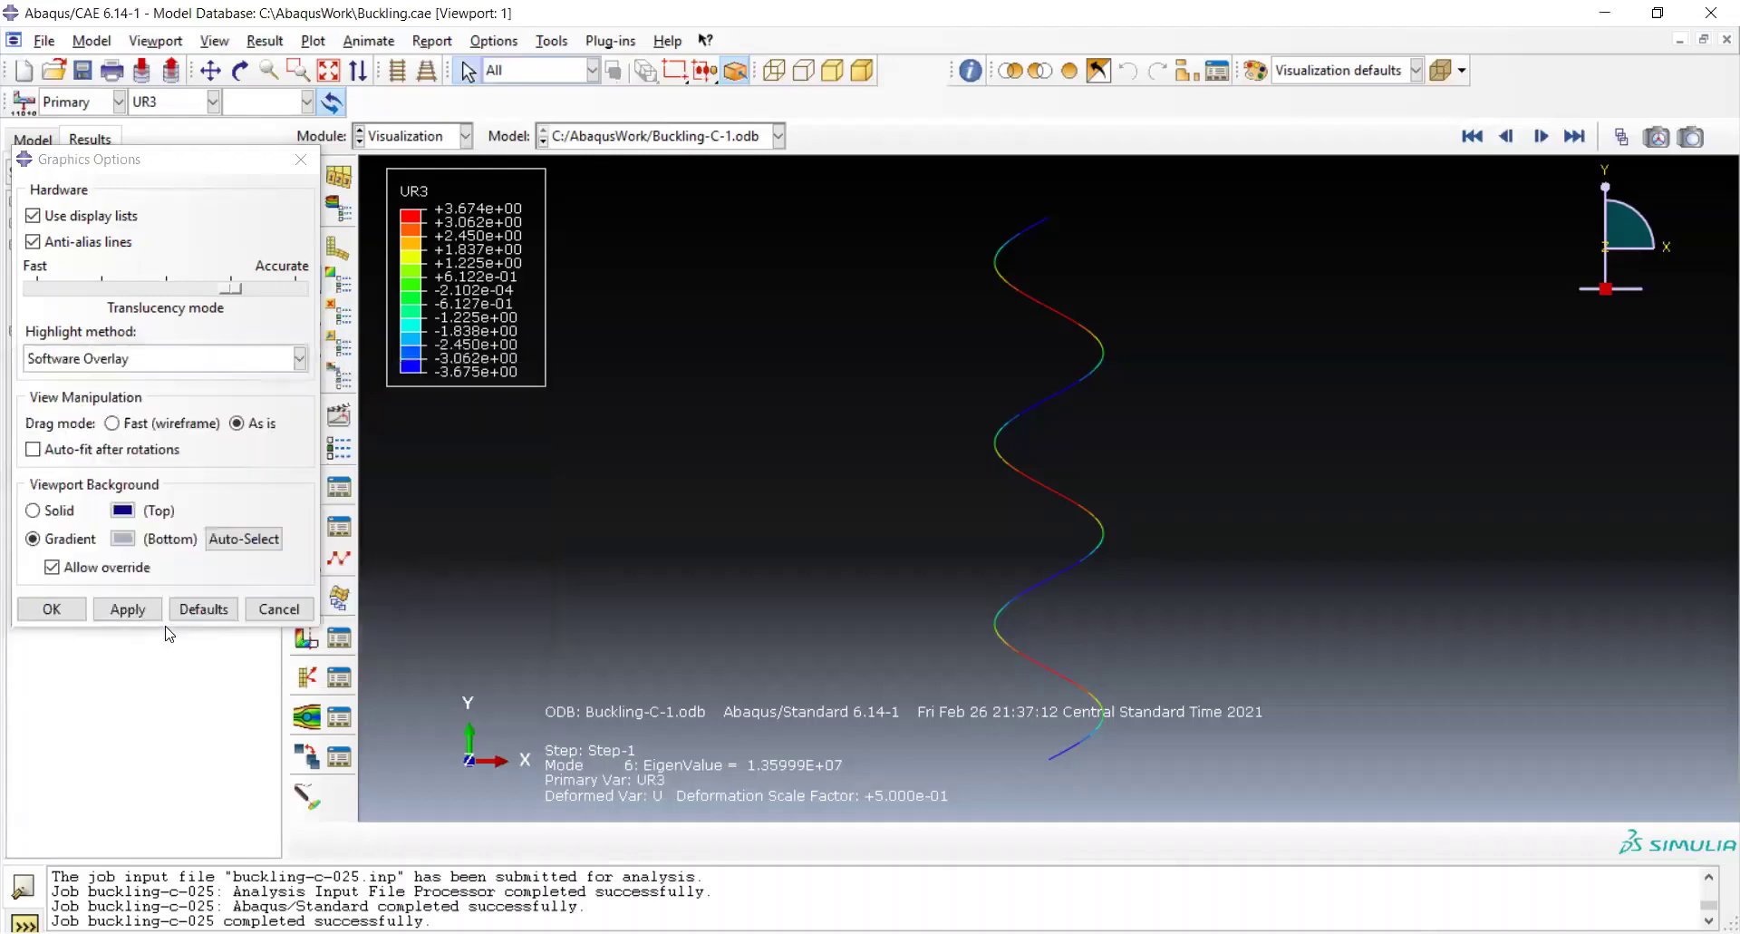
click(79, 609)
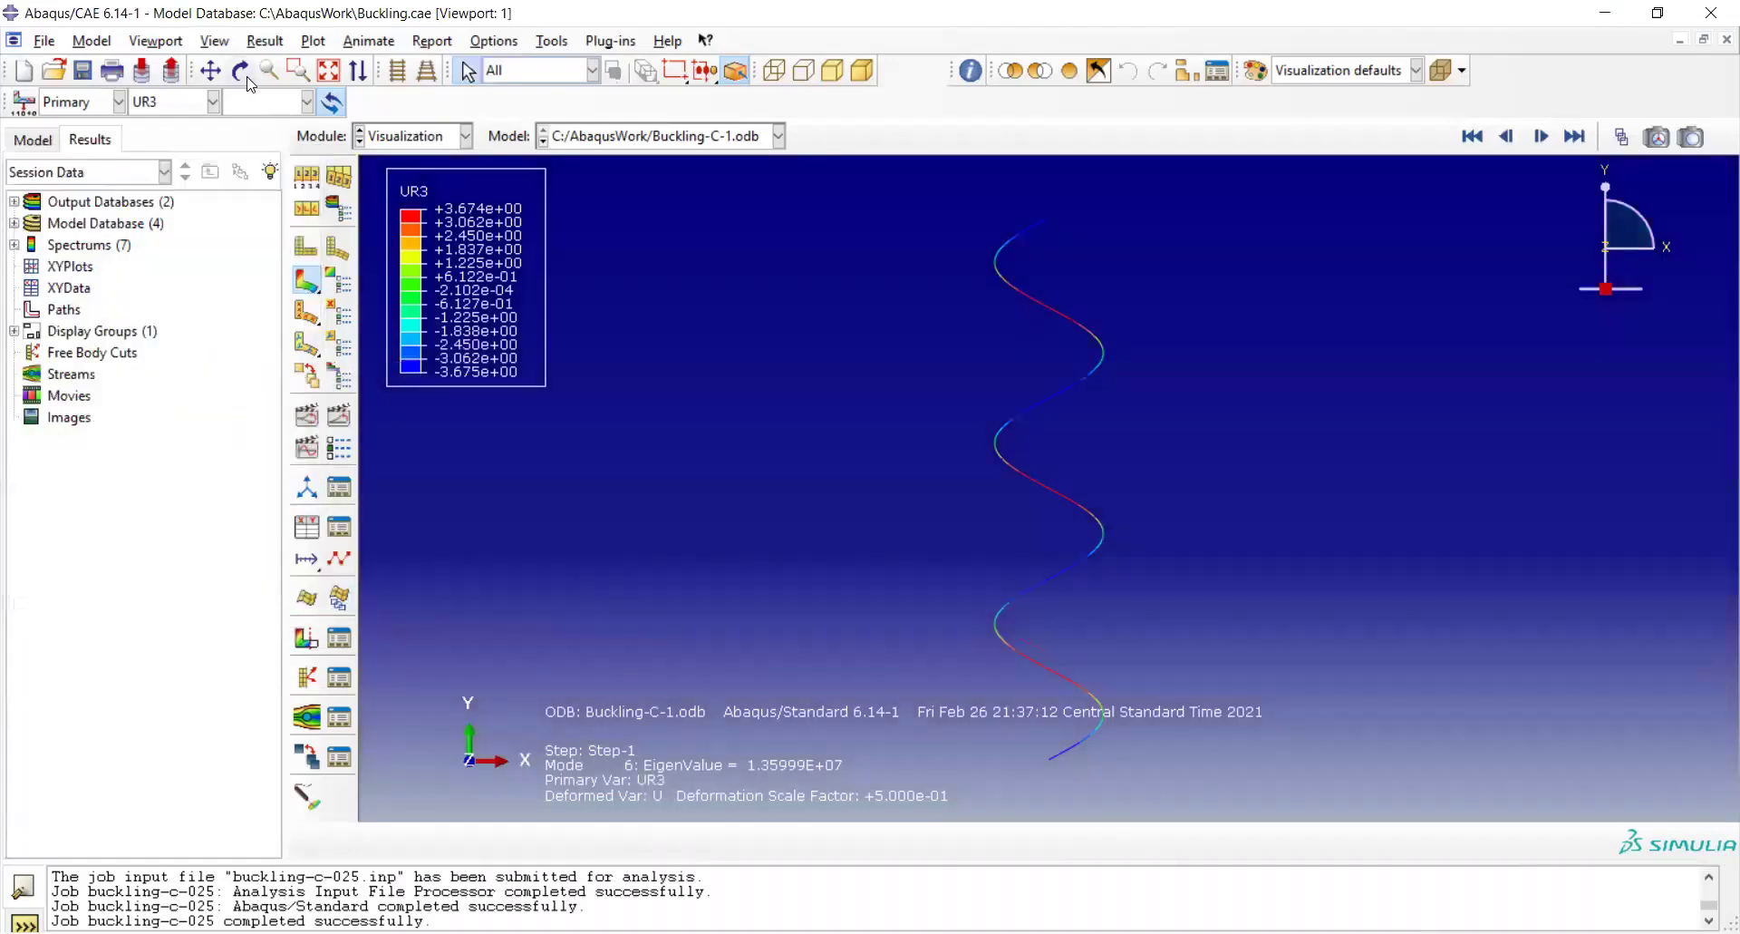
click(216, 42)
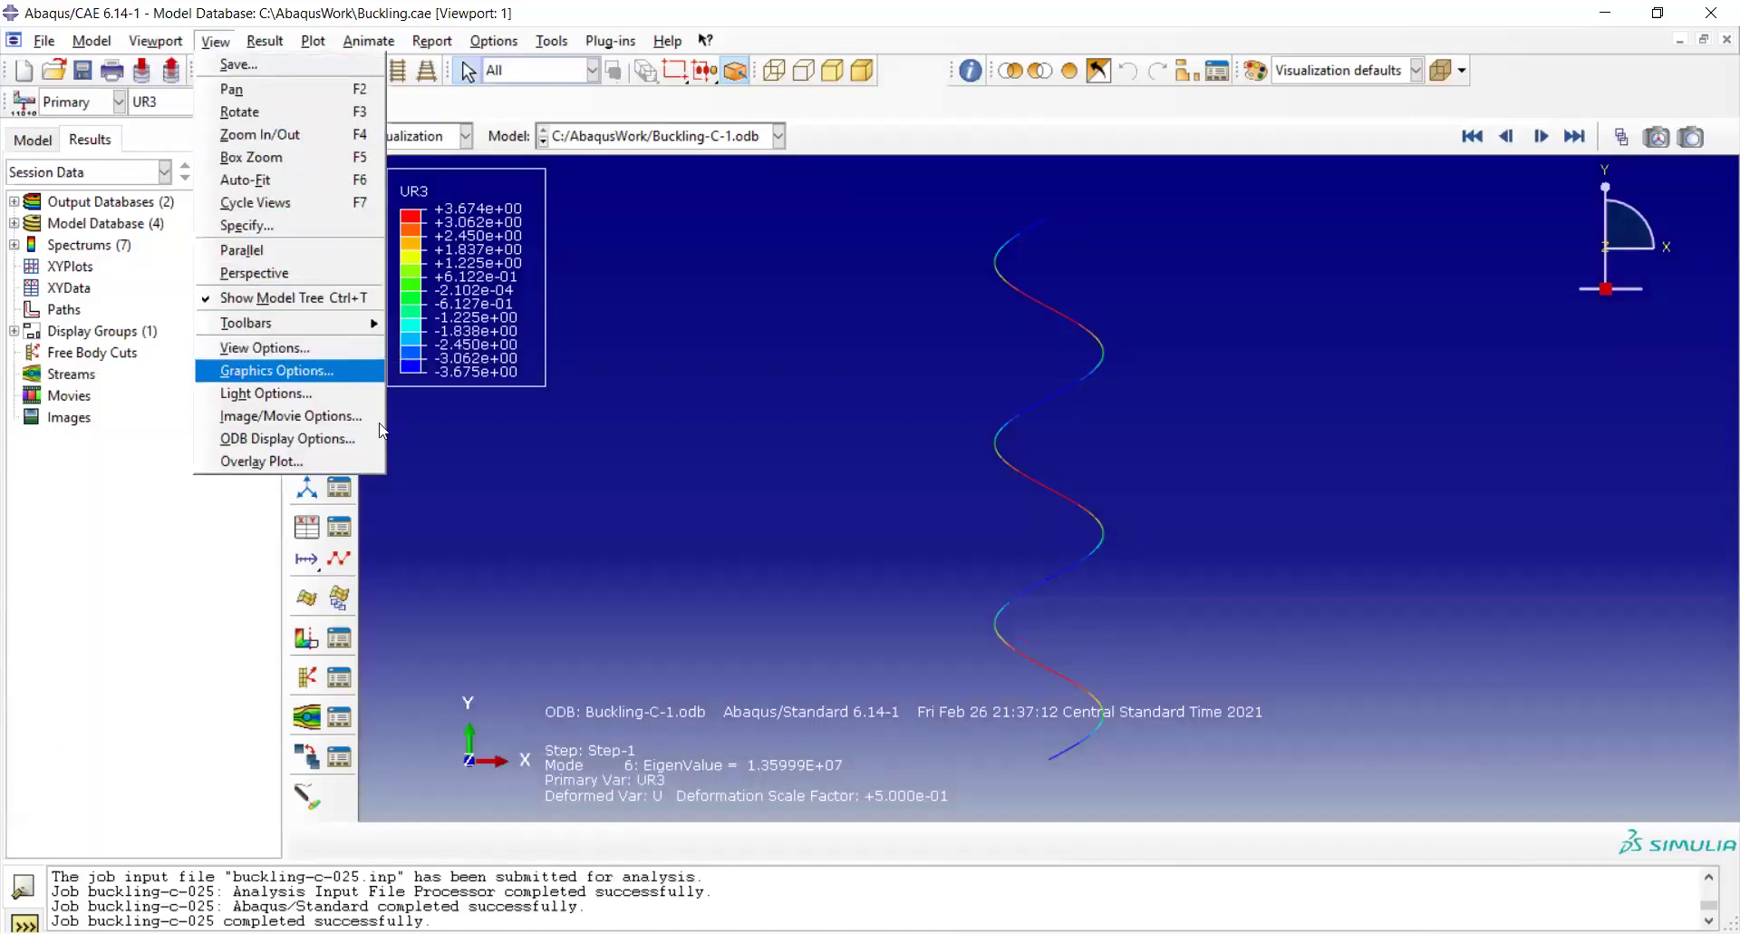
Preview a purple-topped gradient, then reset the background to its default colours.
click(312, 368)
click(126, 511)
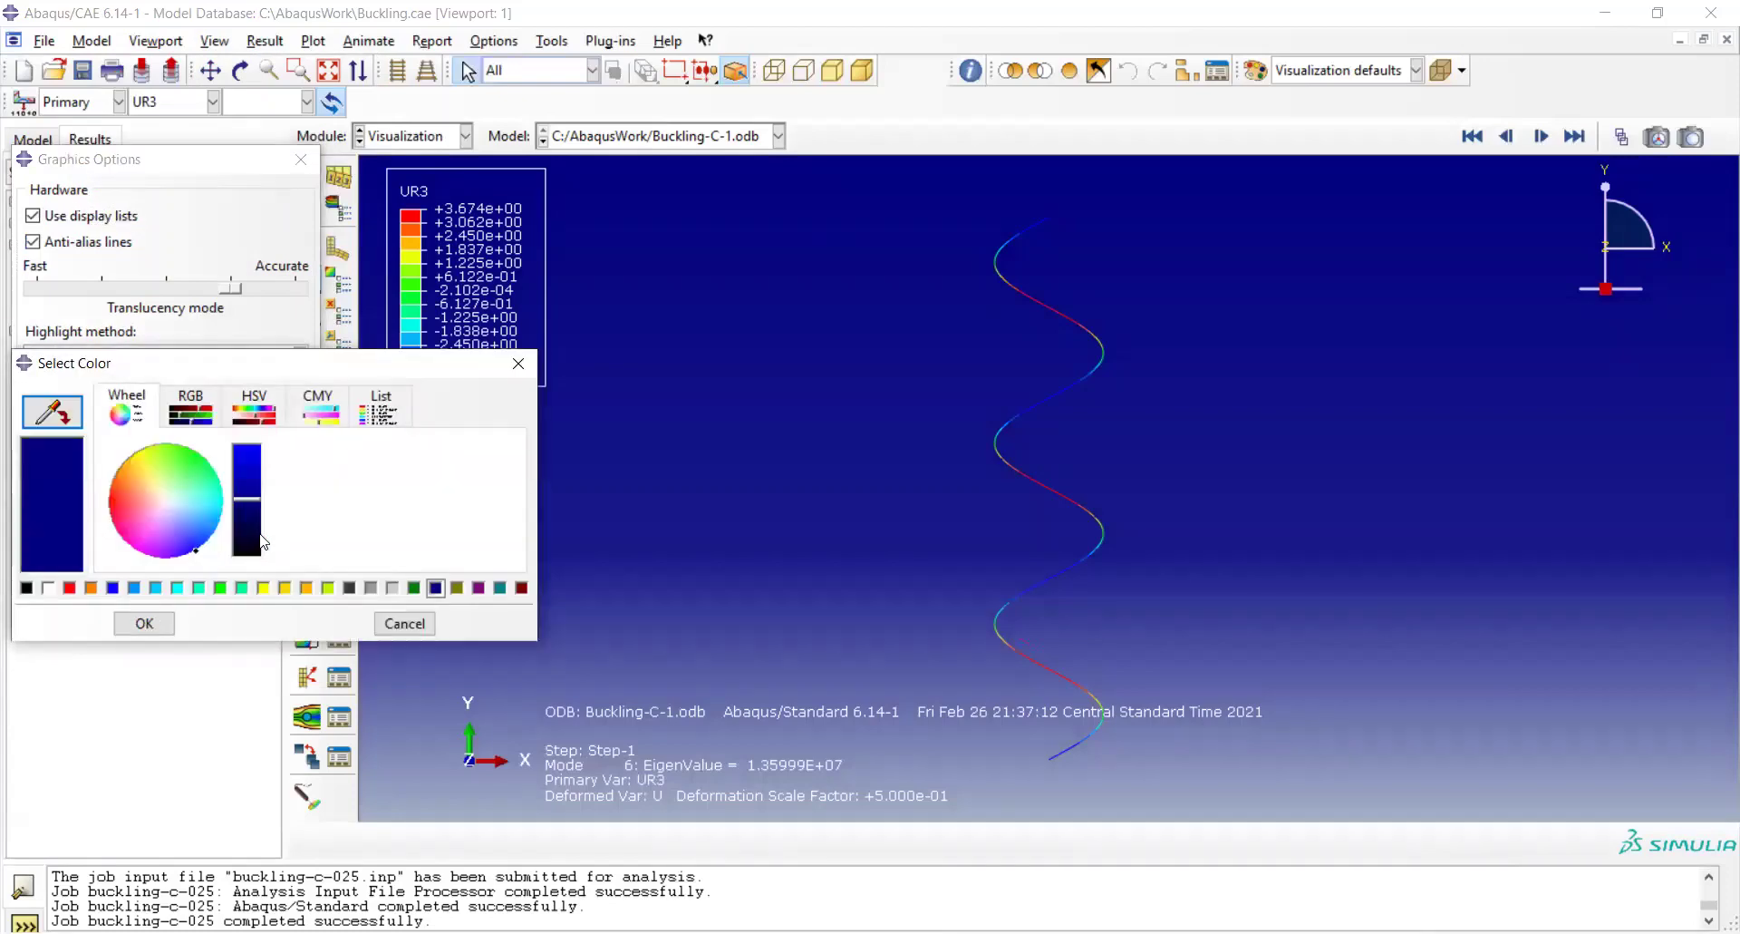
click(349, 589)
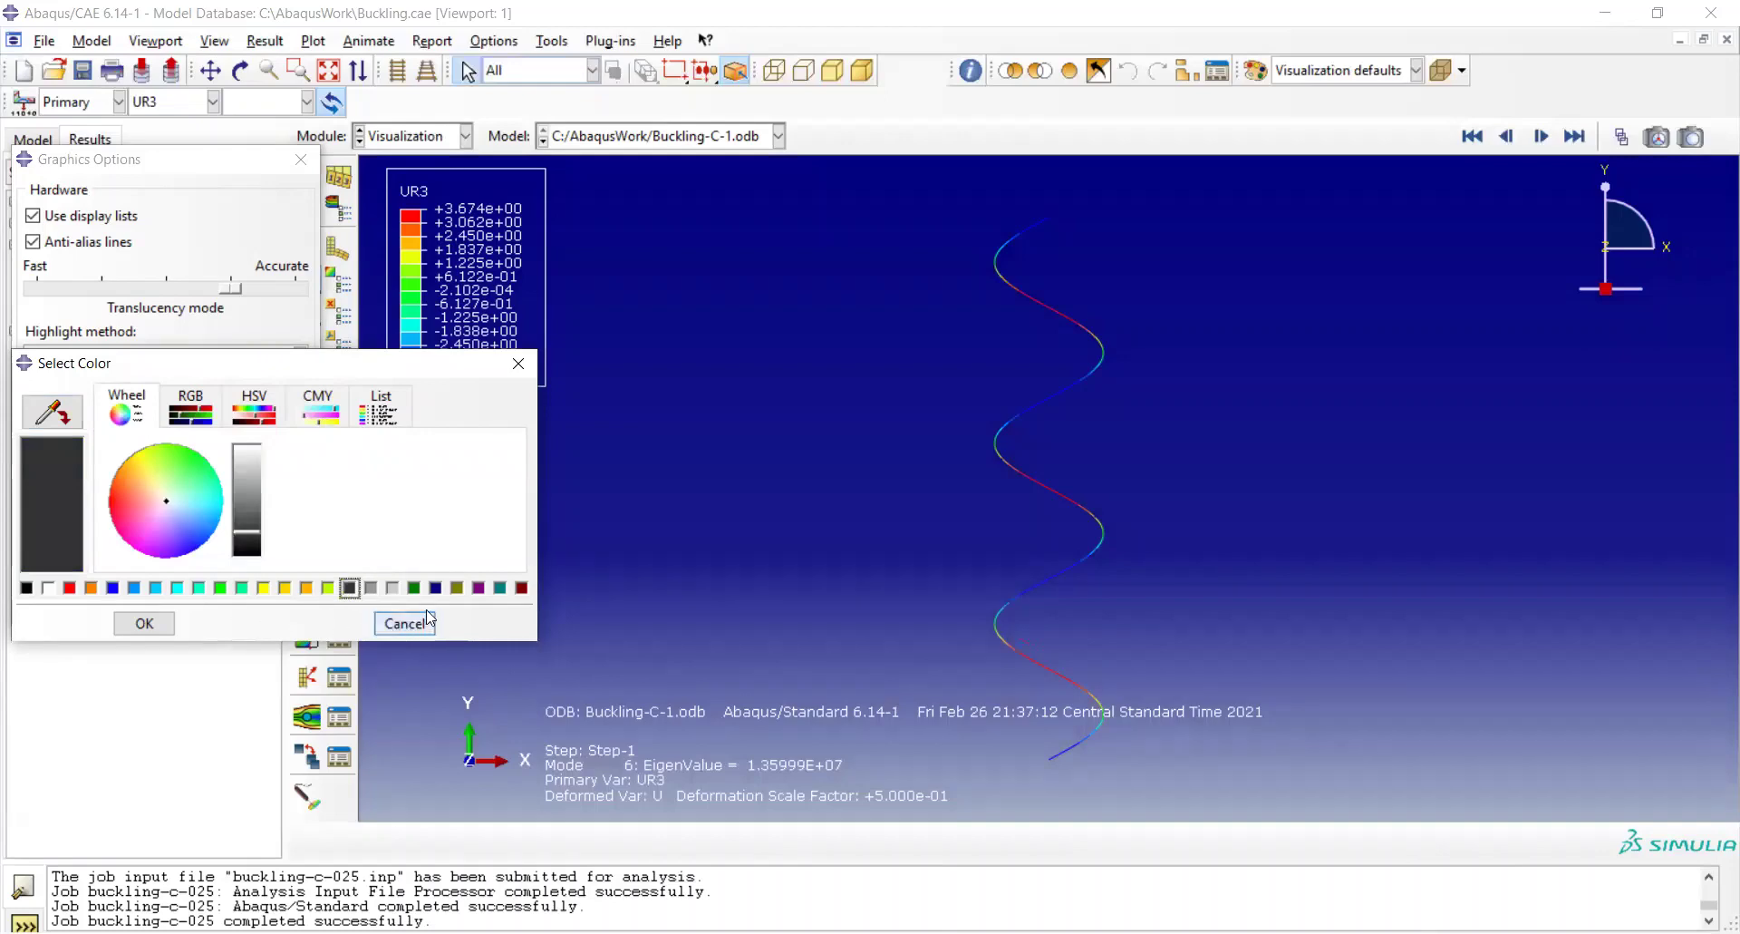
click(480, 589)
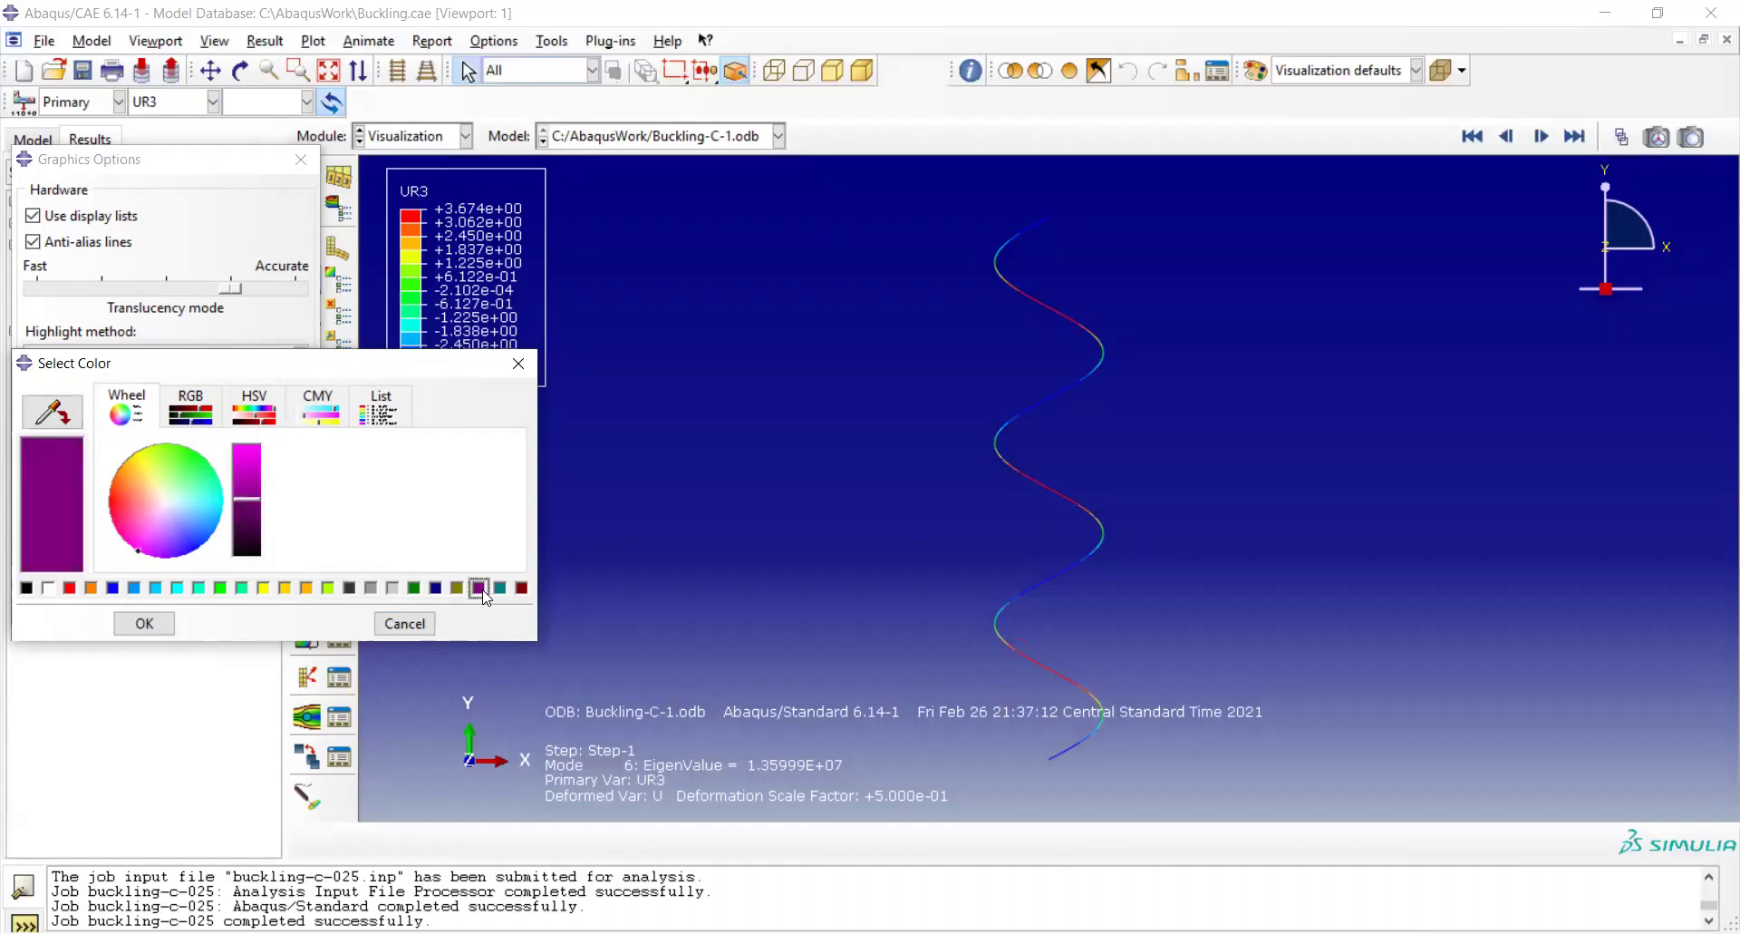
click(145, 623)
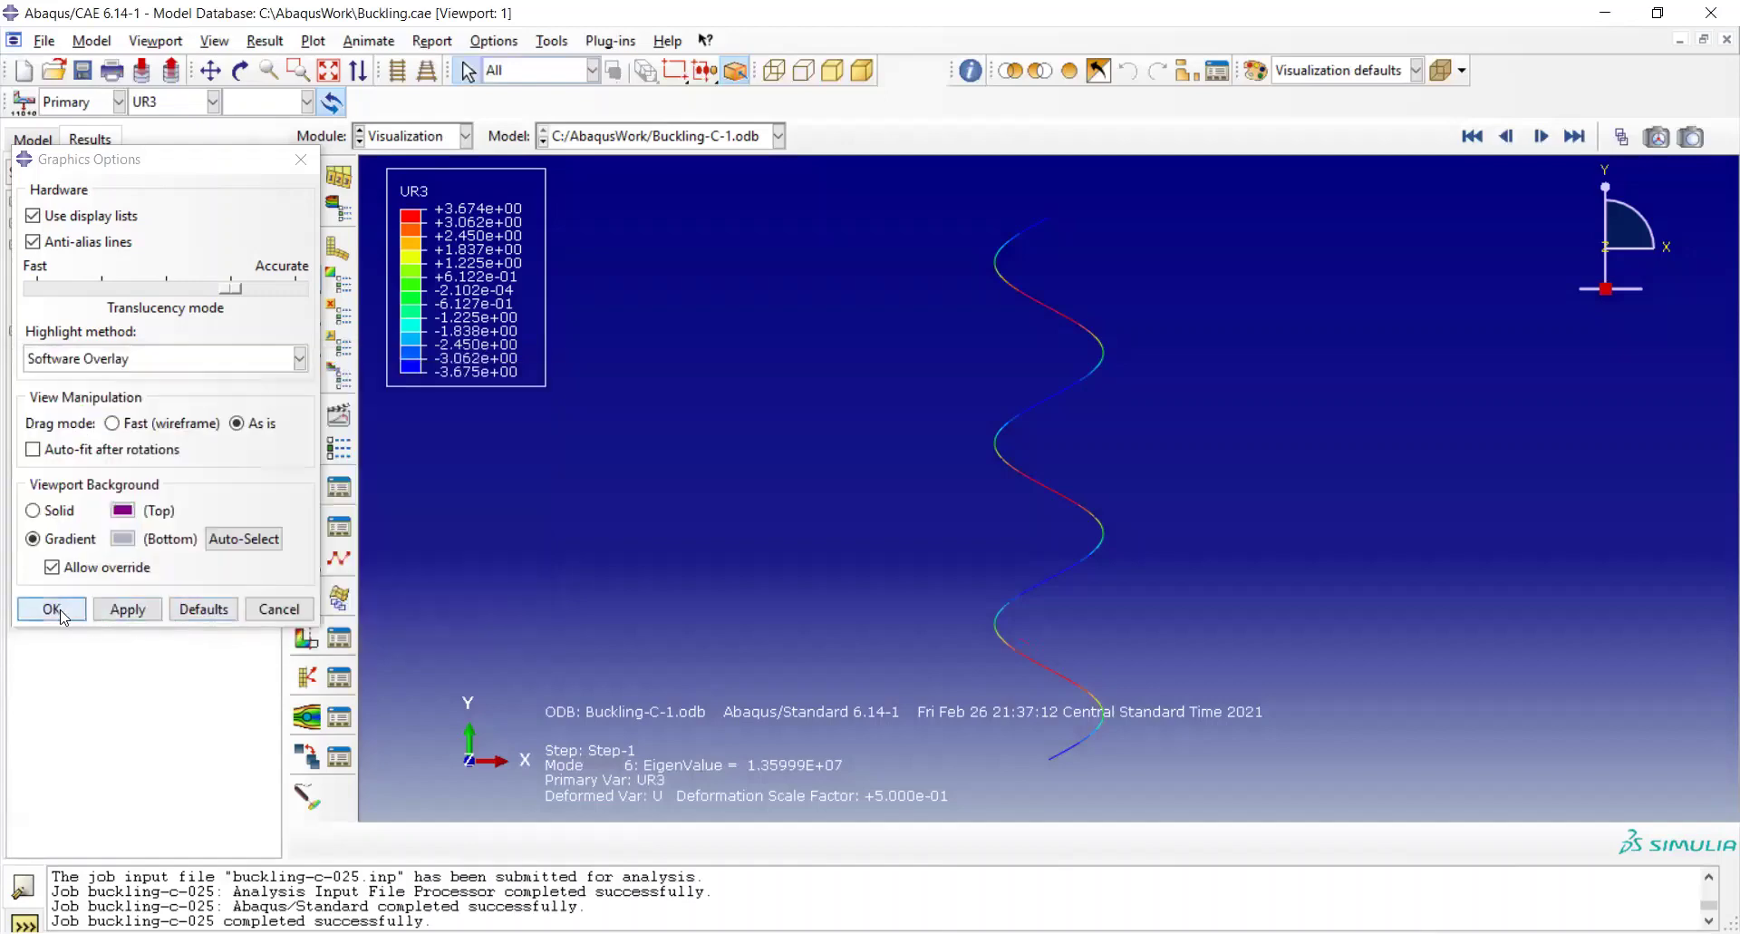
click(127, 609)
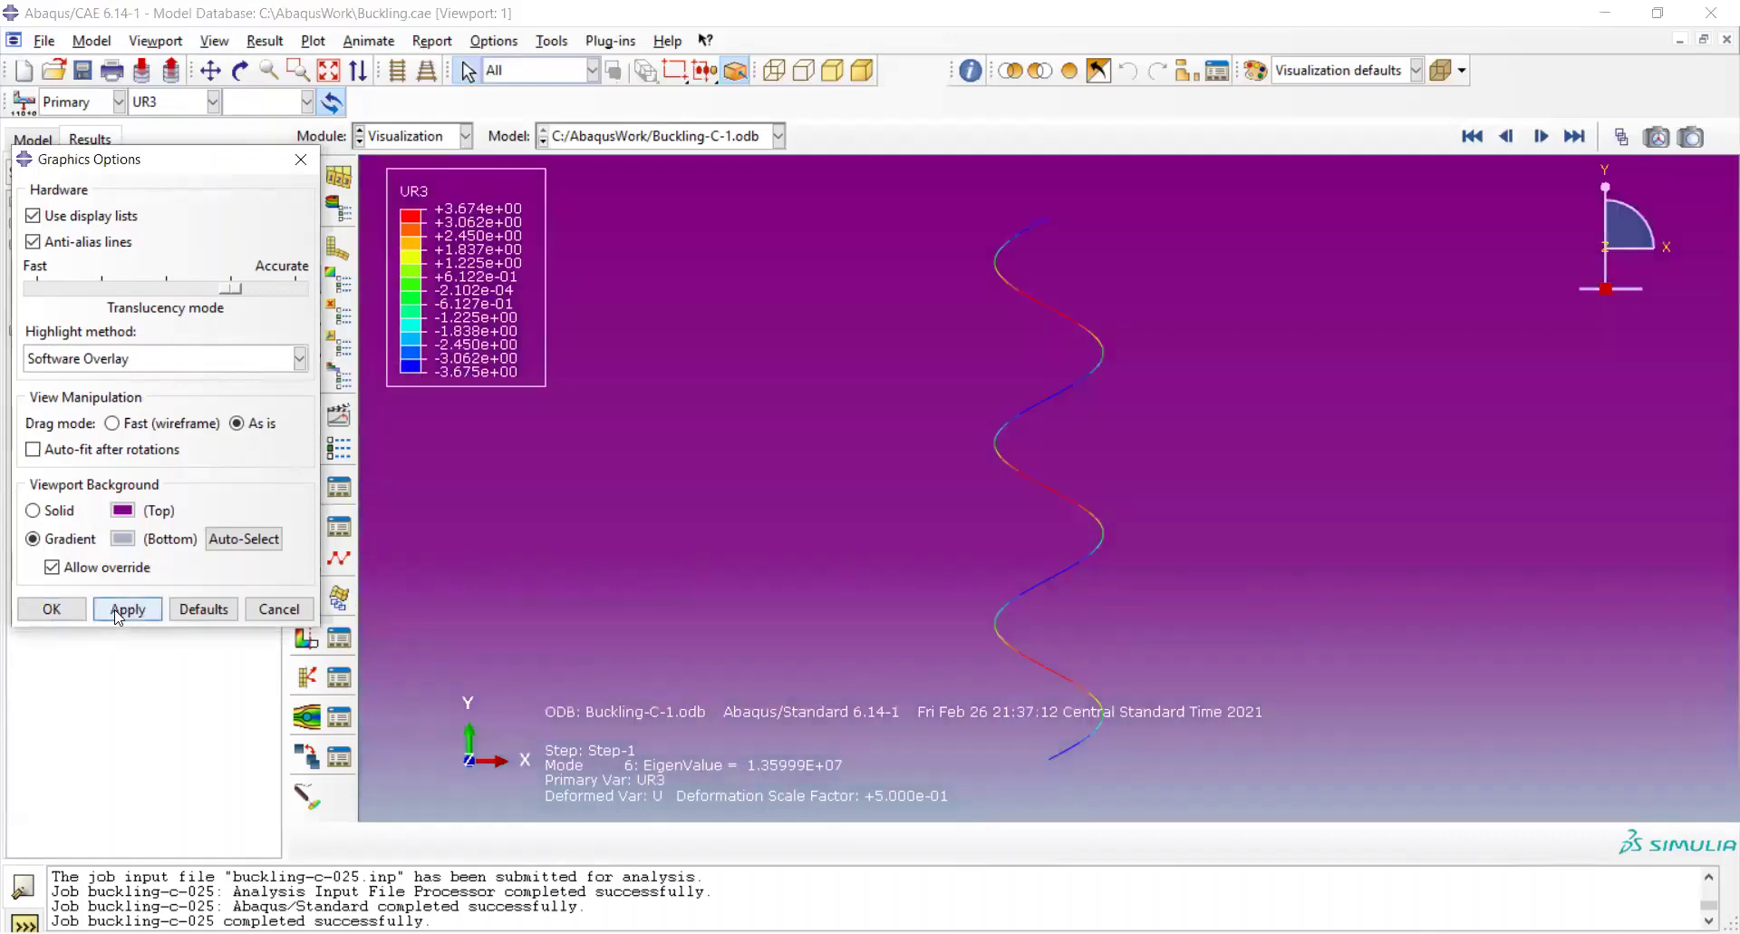
click(212, 614)
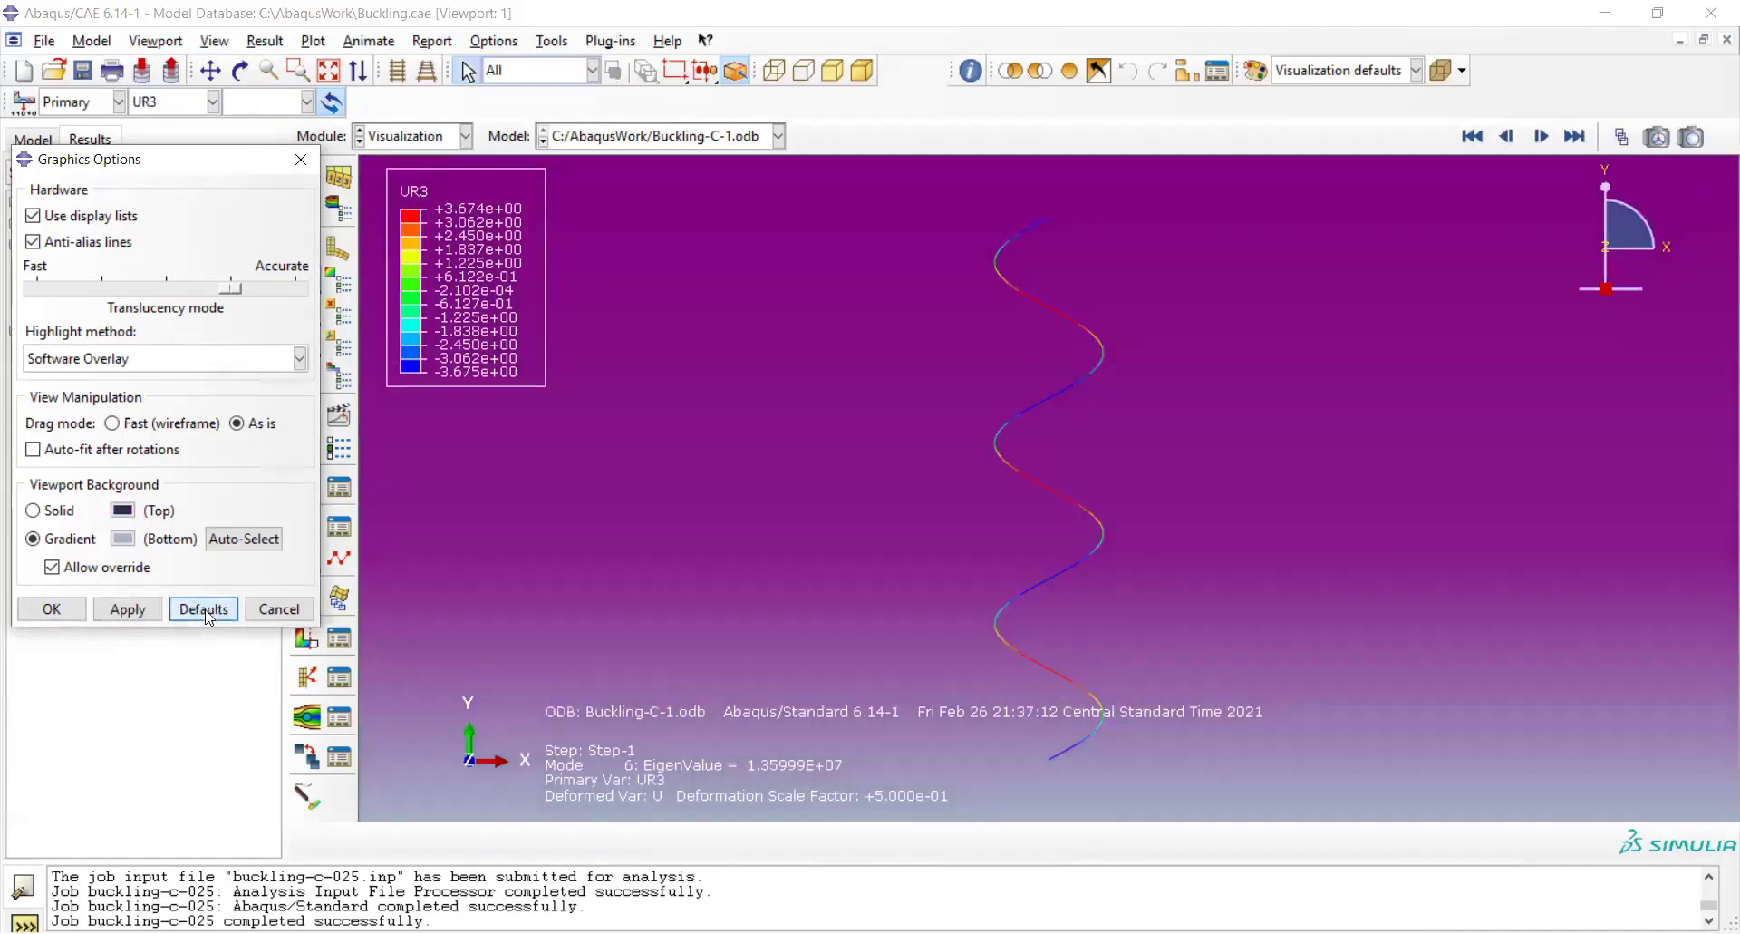
click(52, 609)
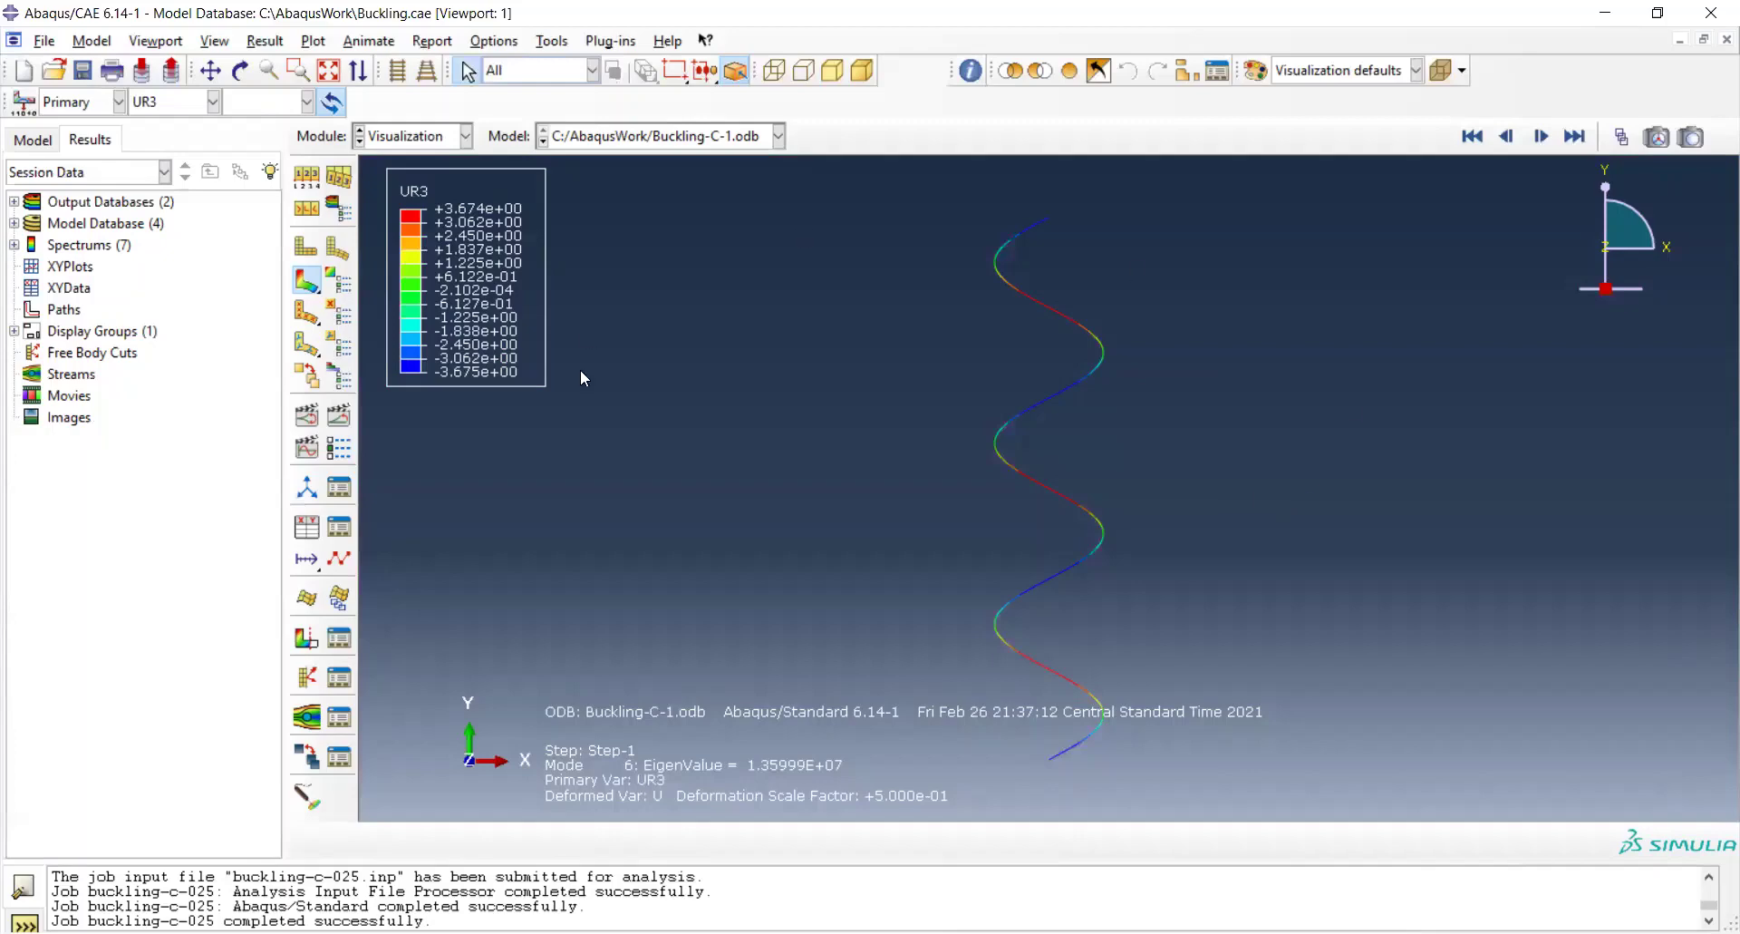
Switch the left tree back to the Model Database view.
click(38, 142)
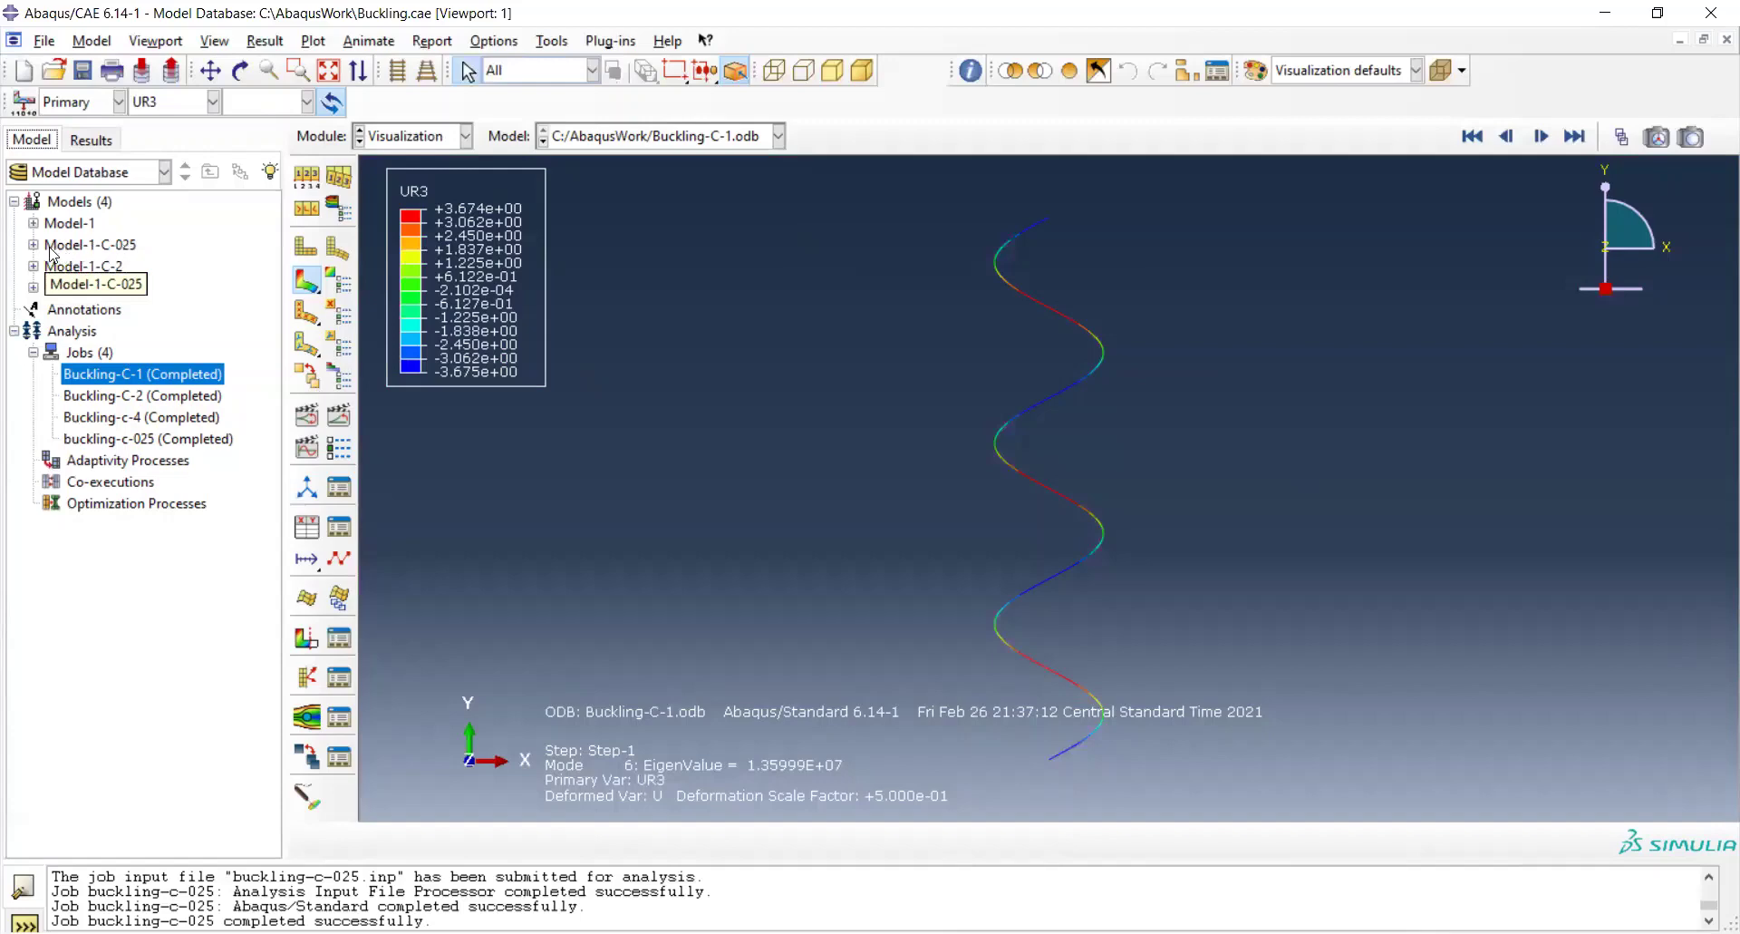
Inspect Model-1-C-025's BC-1: U1, U2 and UR3 fixed at 0 in Step-1.
click(34, 245)
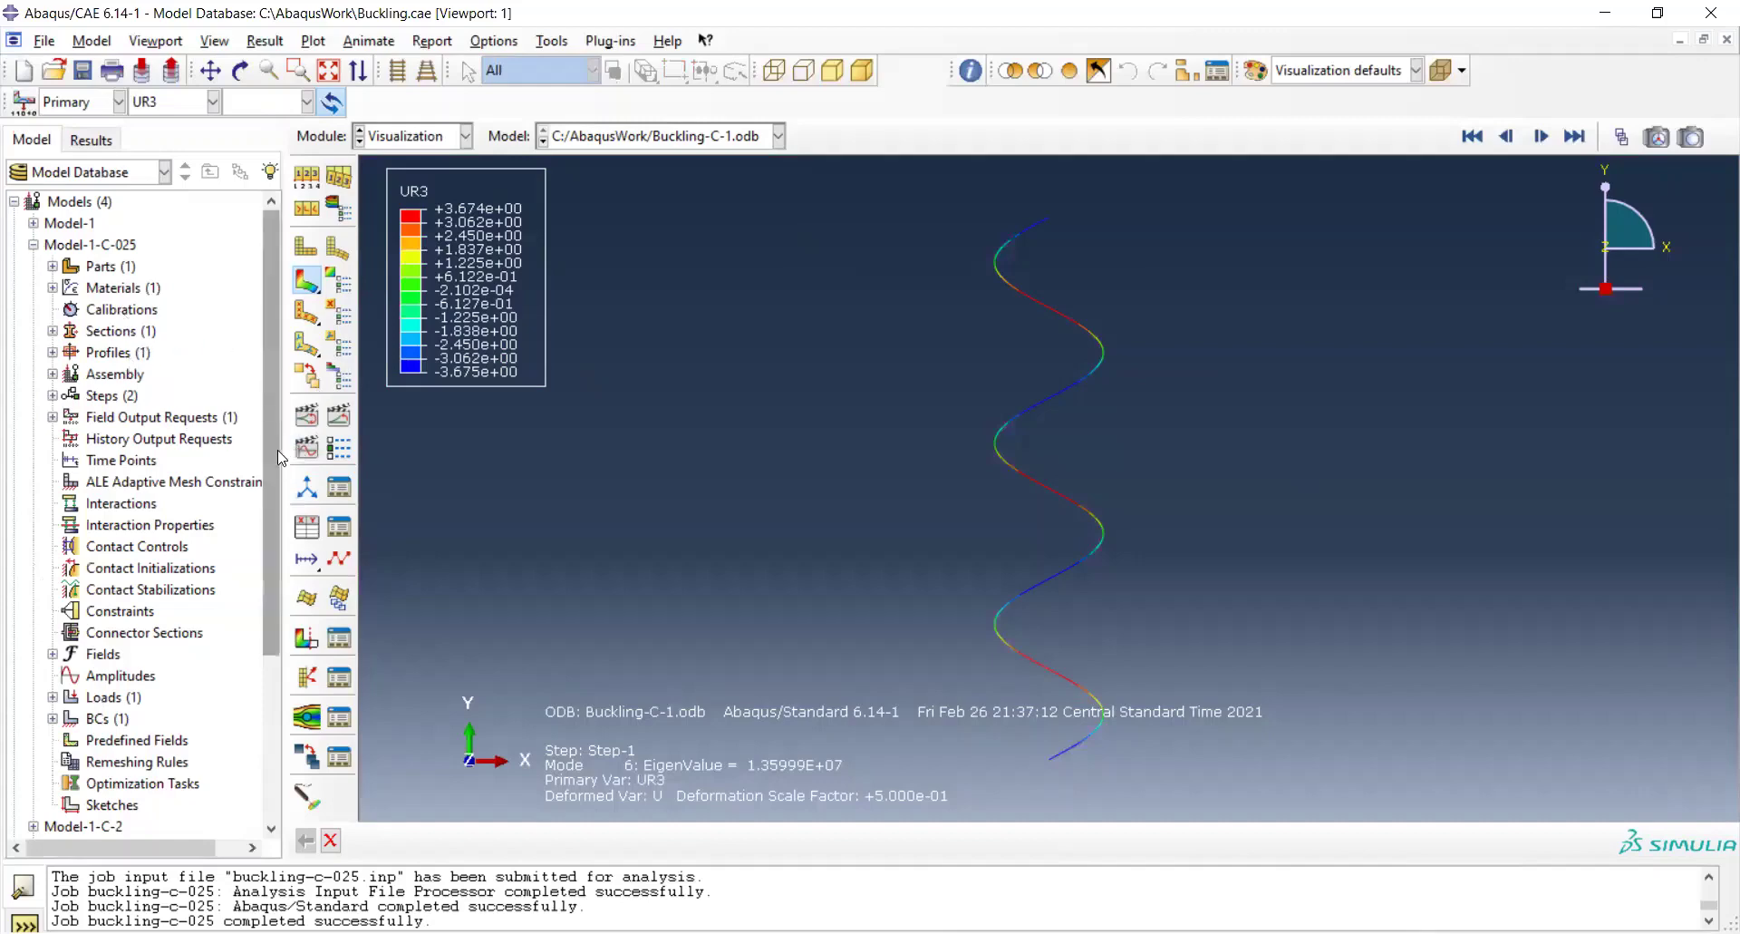
drag(272, 449, 268, 585)
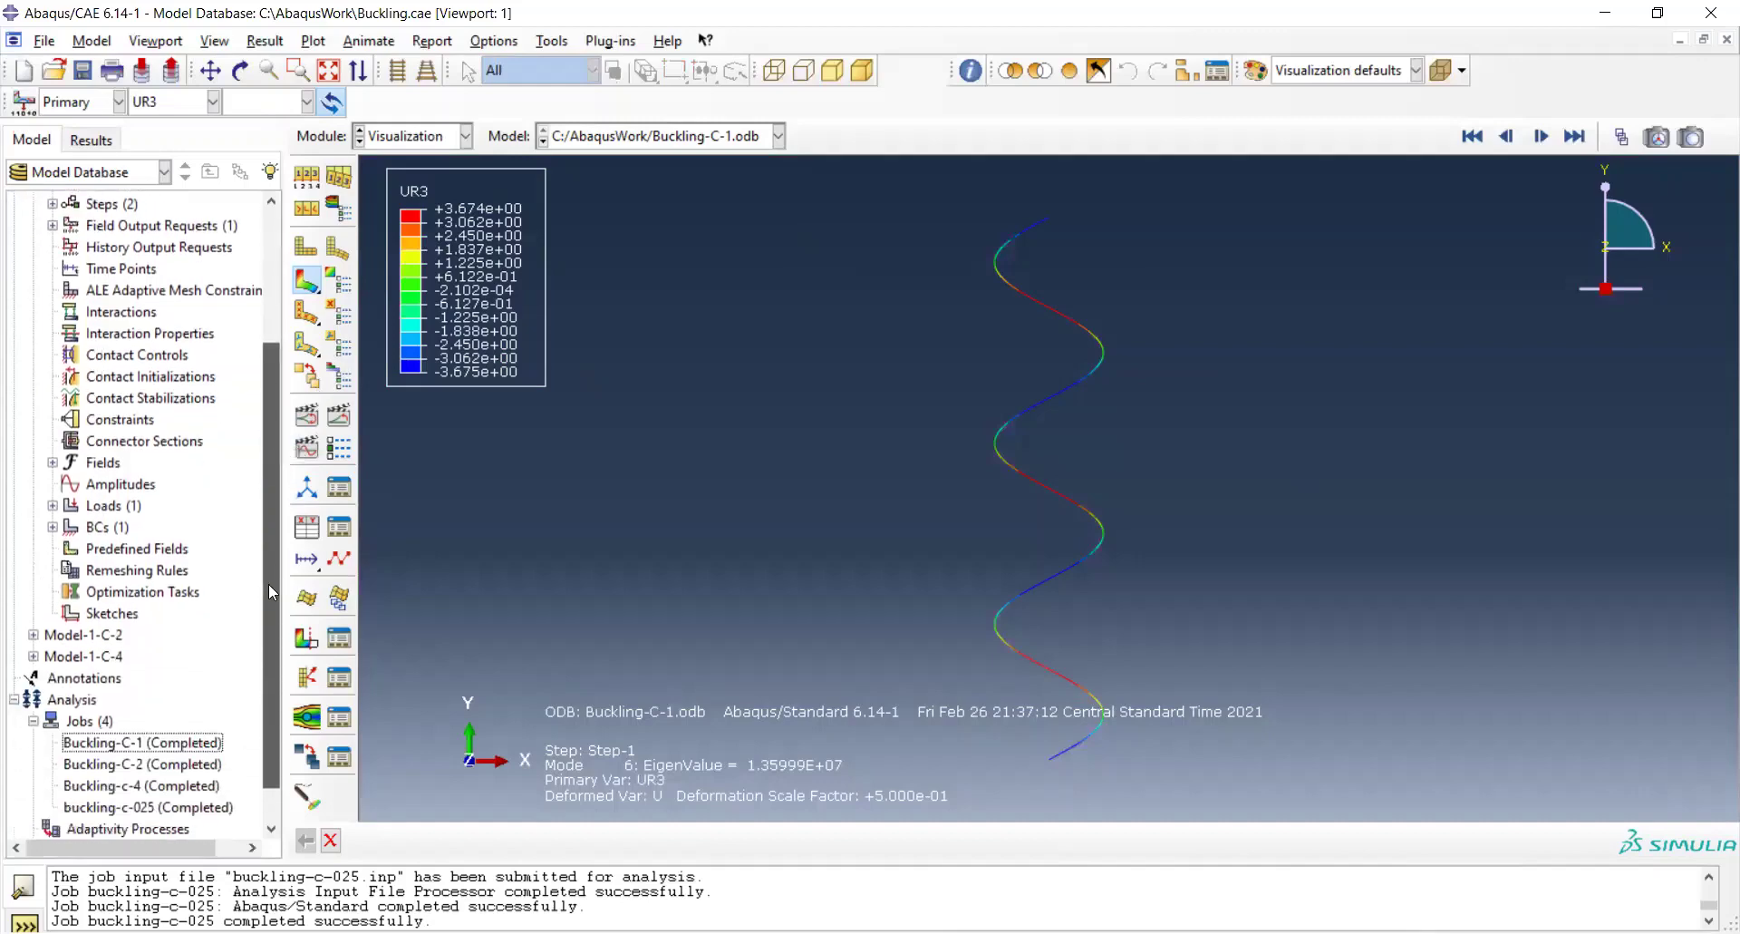
click(51, 523)
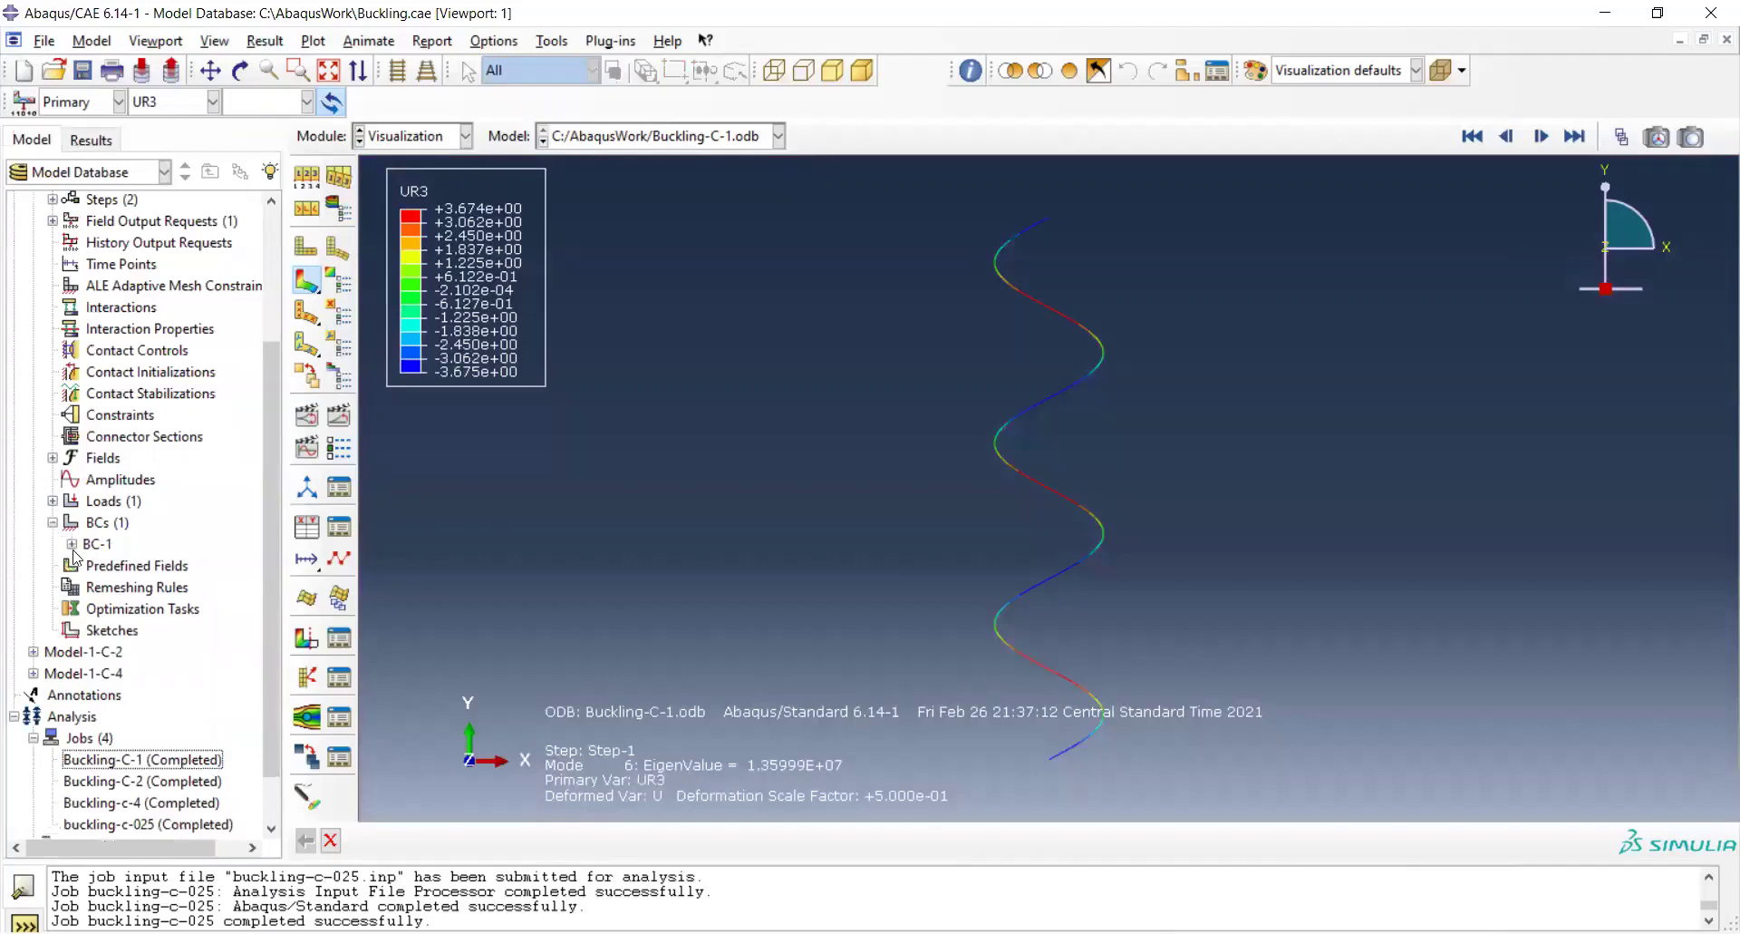
click(71, 543)
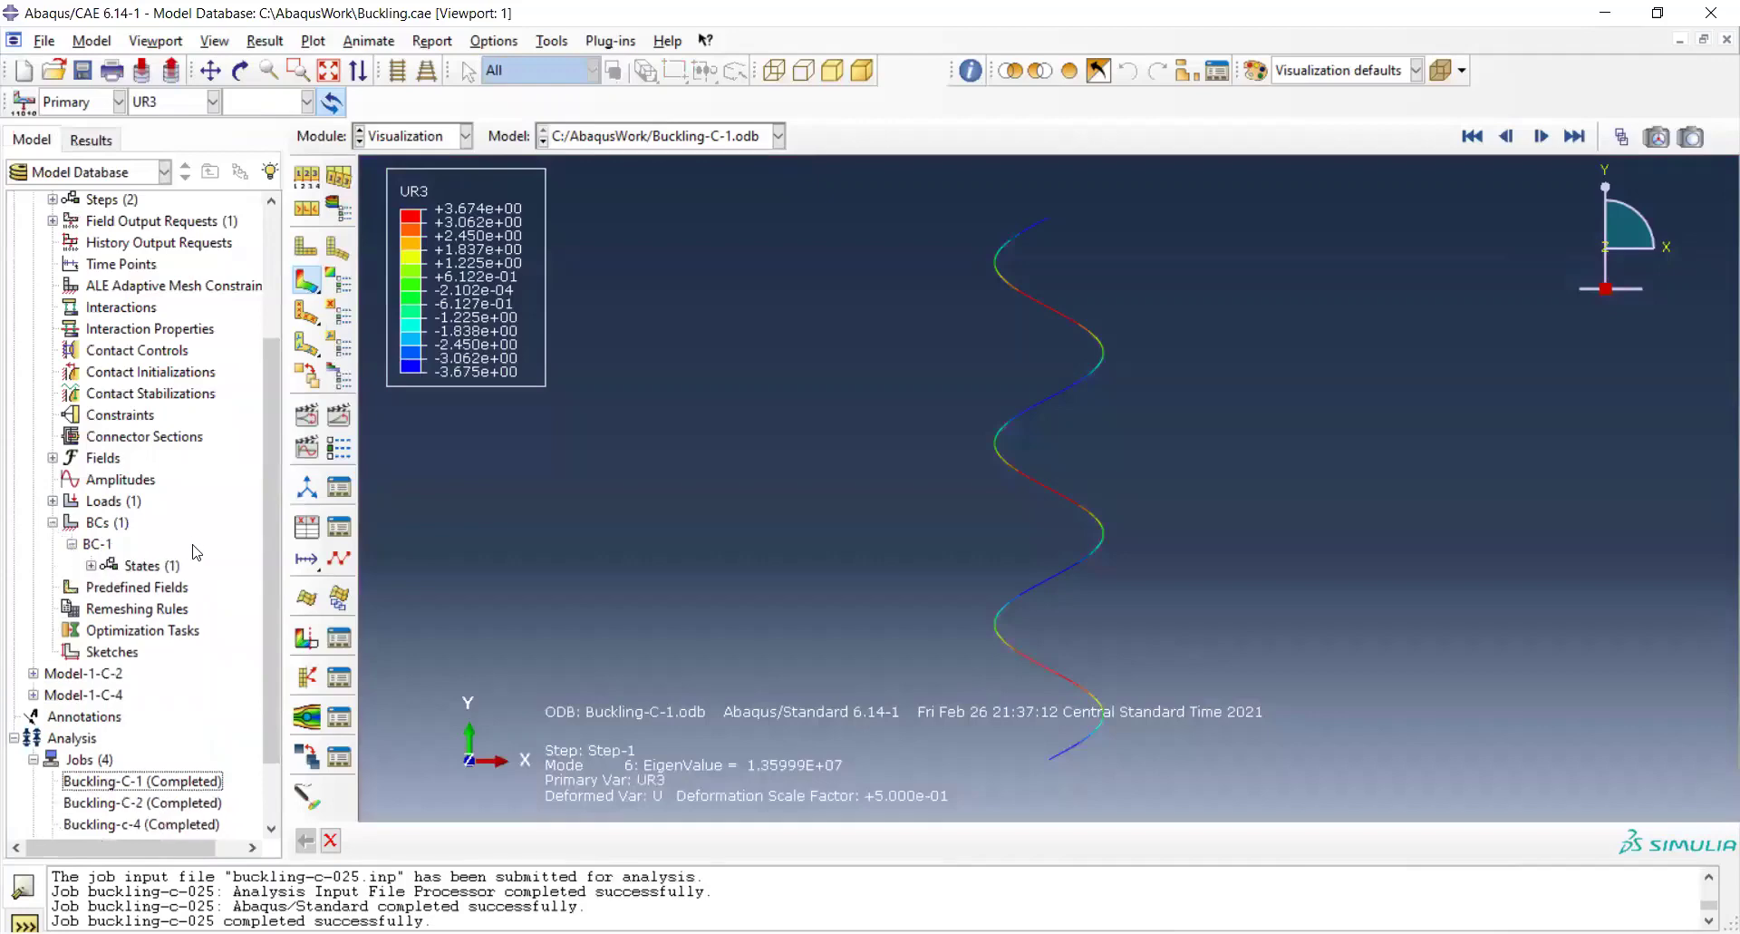
double_click(102, 546)
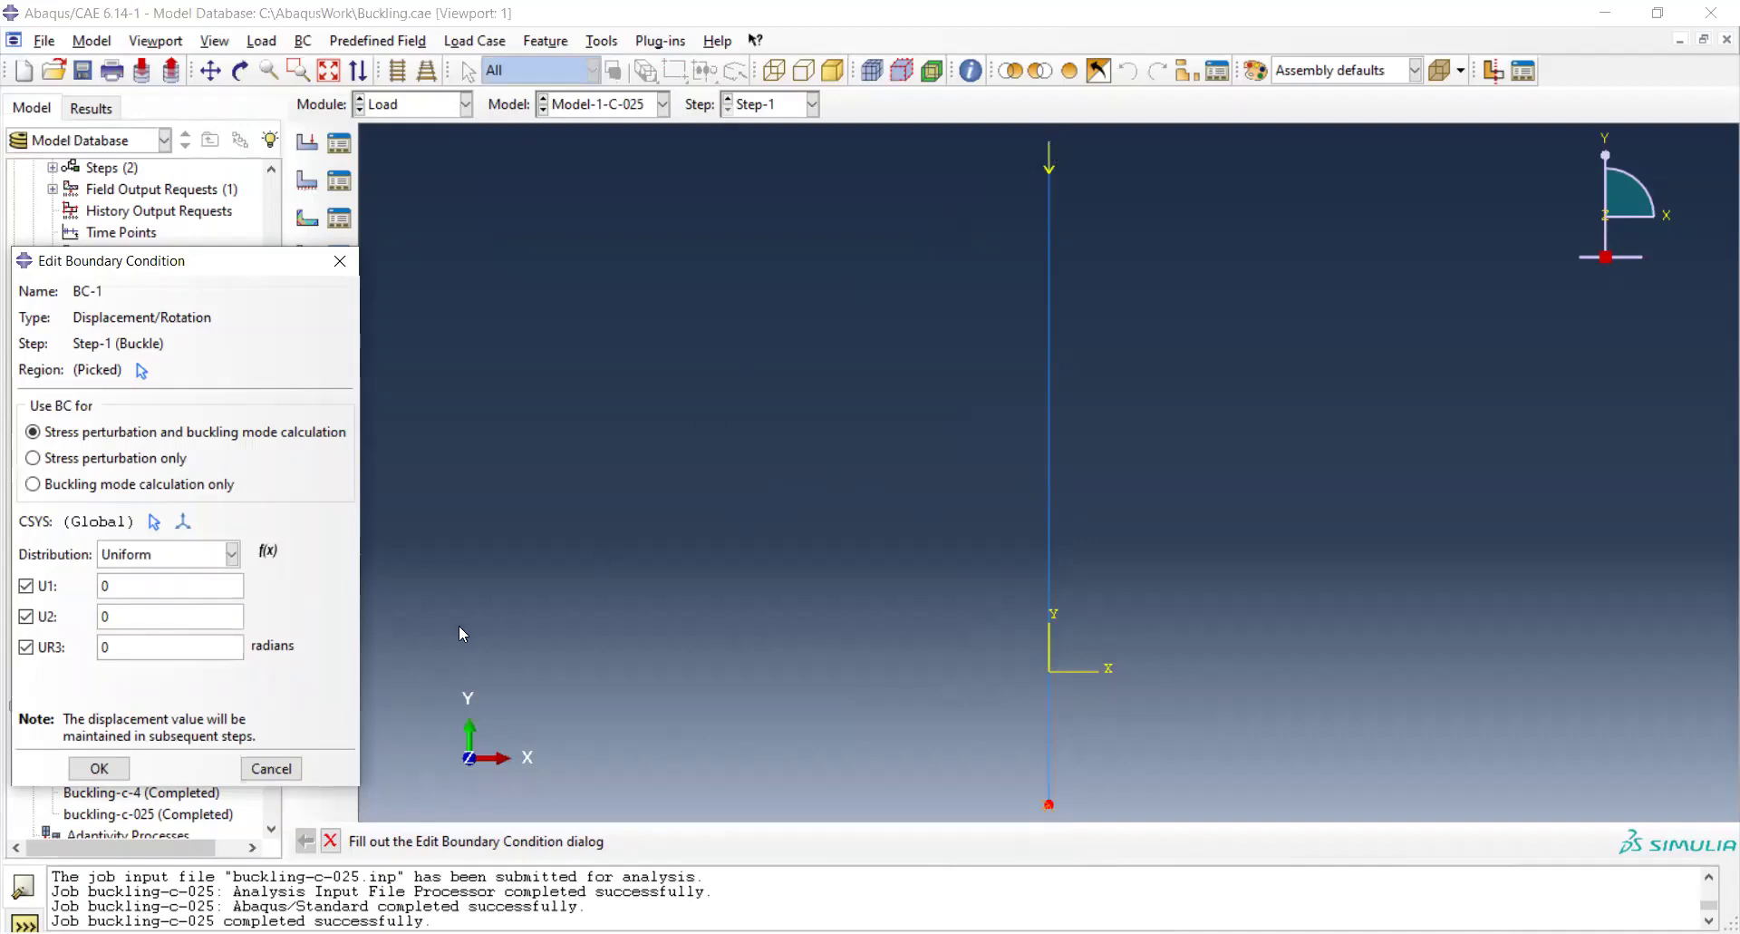
Close BC-1 unchanged and cancel the accidentally started new boundary condition and load.
click(267, 769)
click(108, 491)
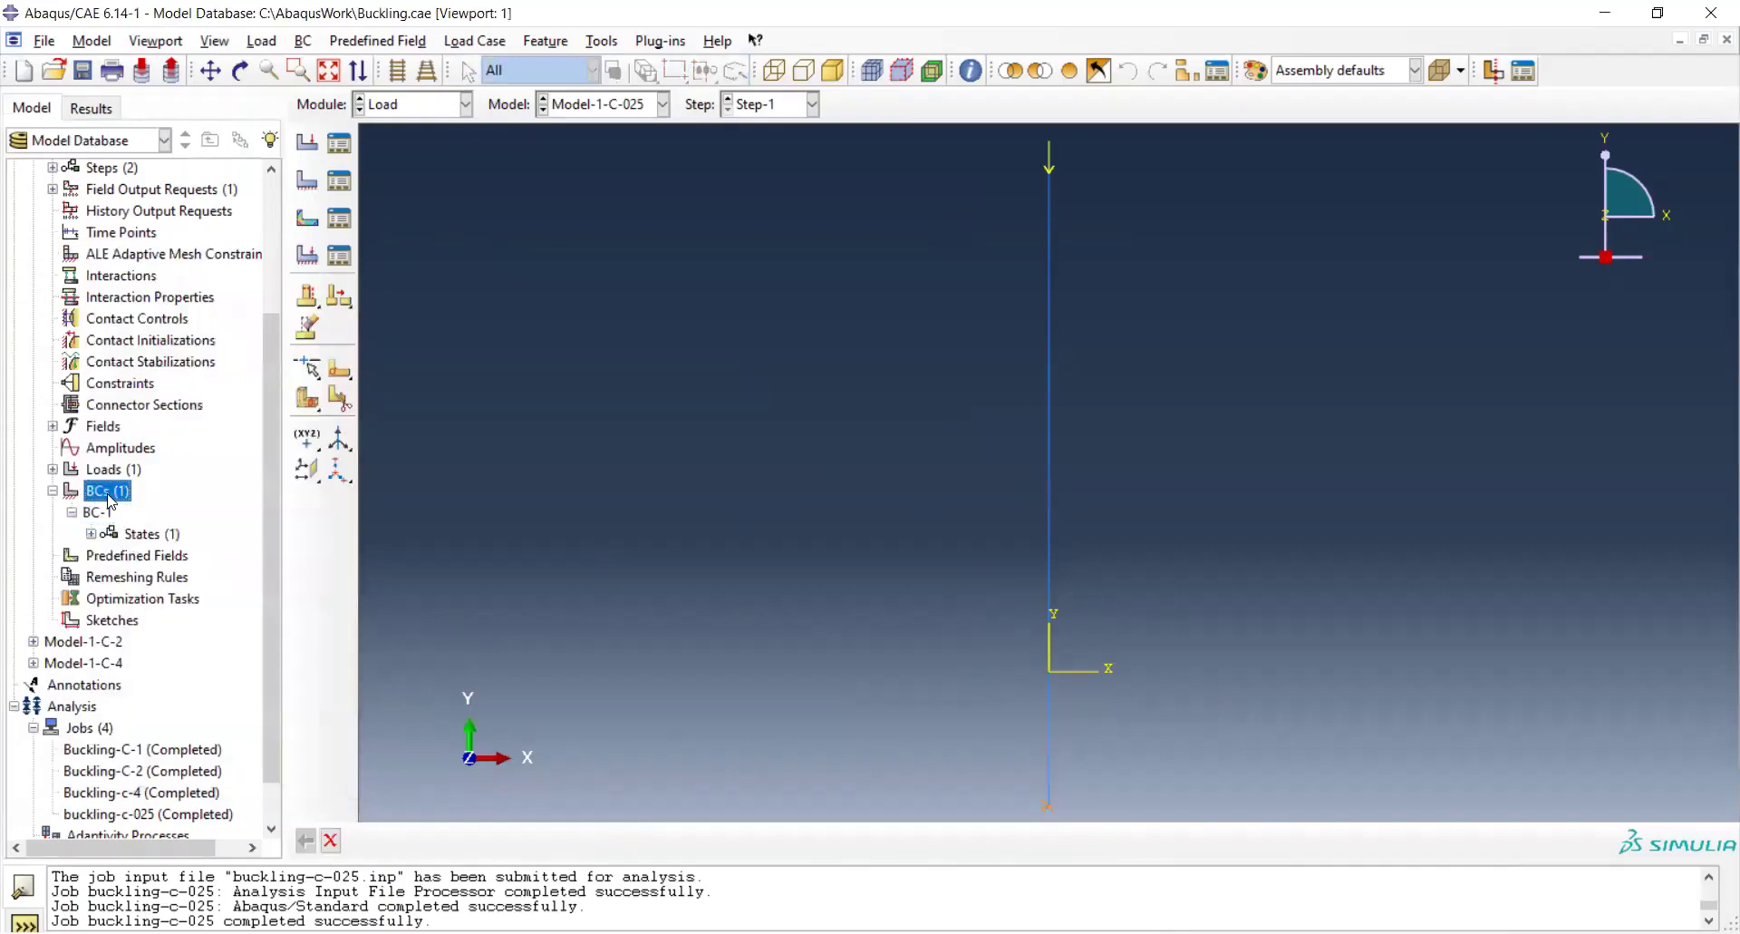
double_click(108, 492)
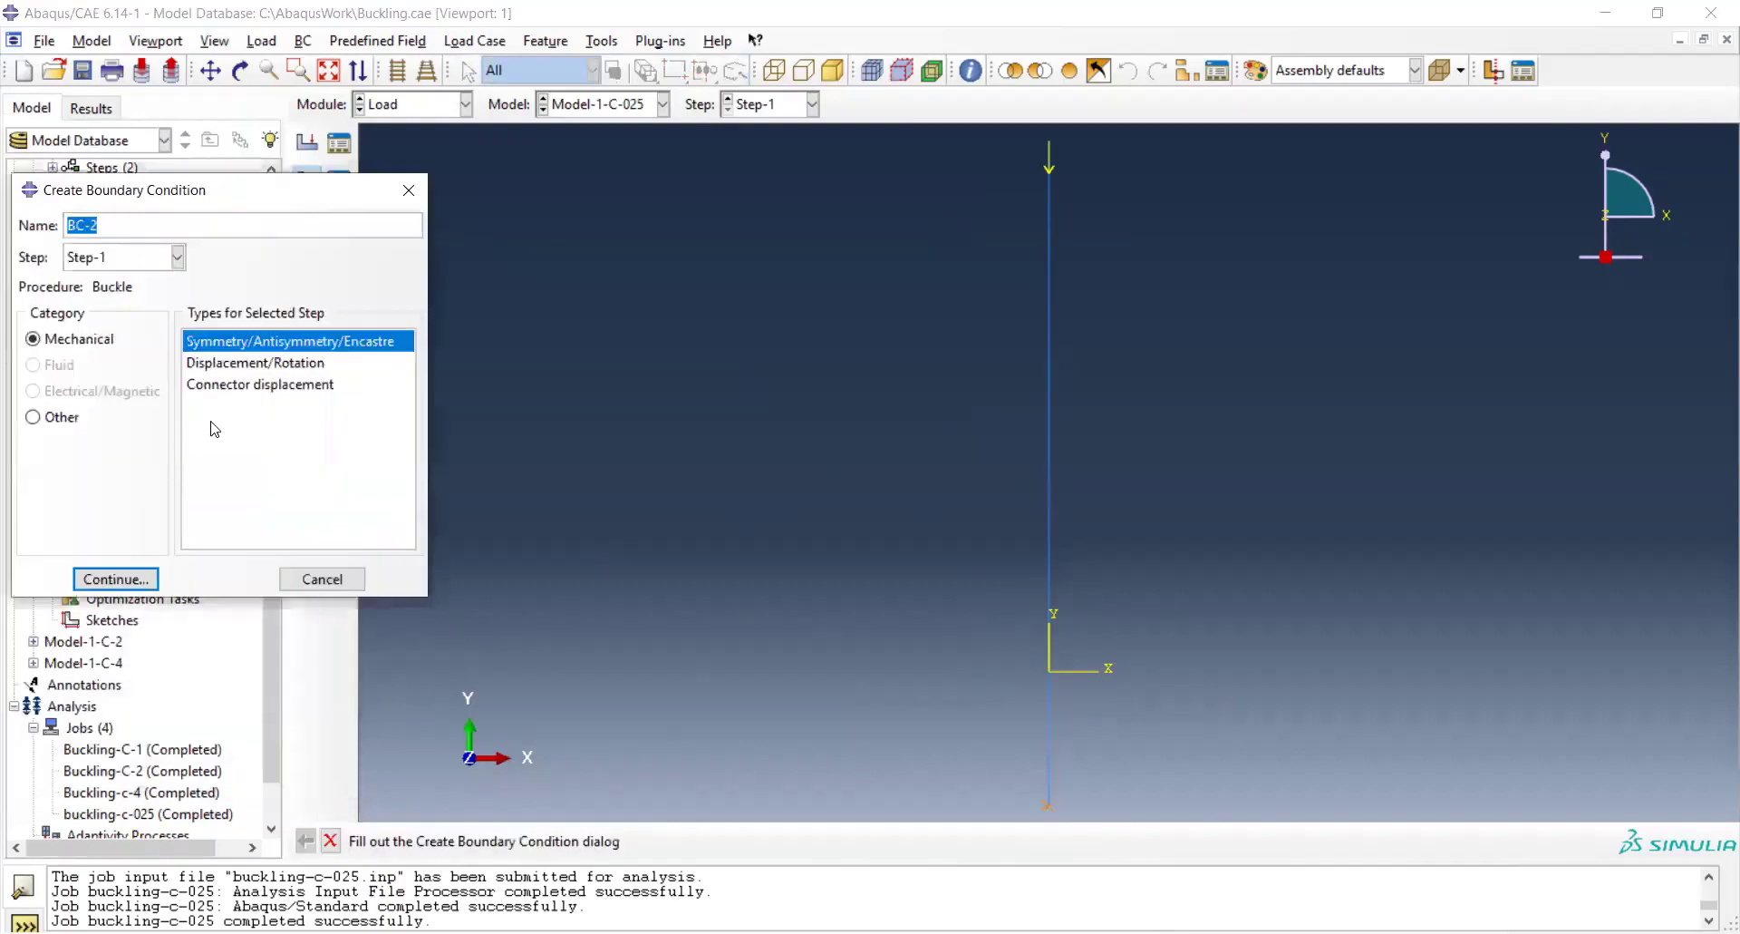
click(323, 585)
double_click(115, 471)
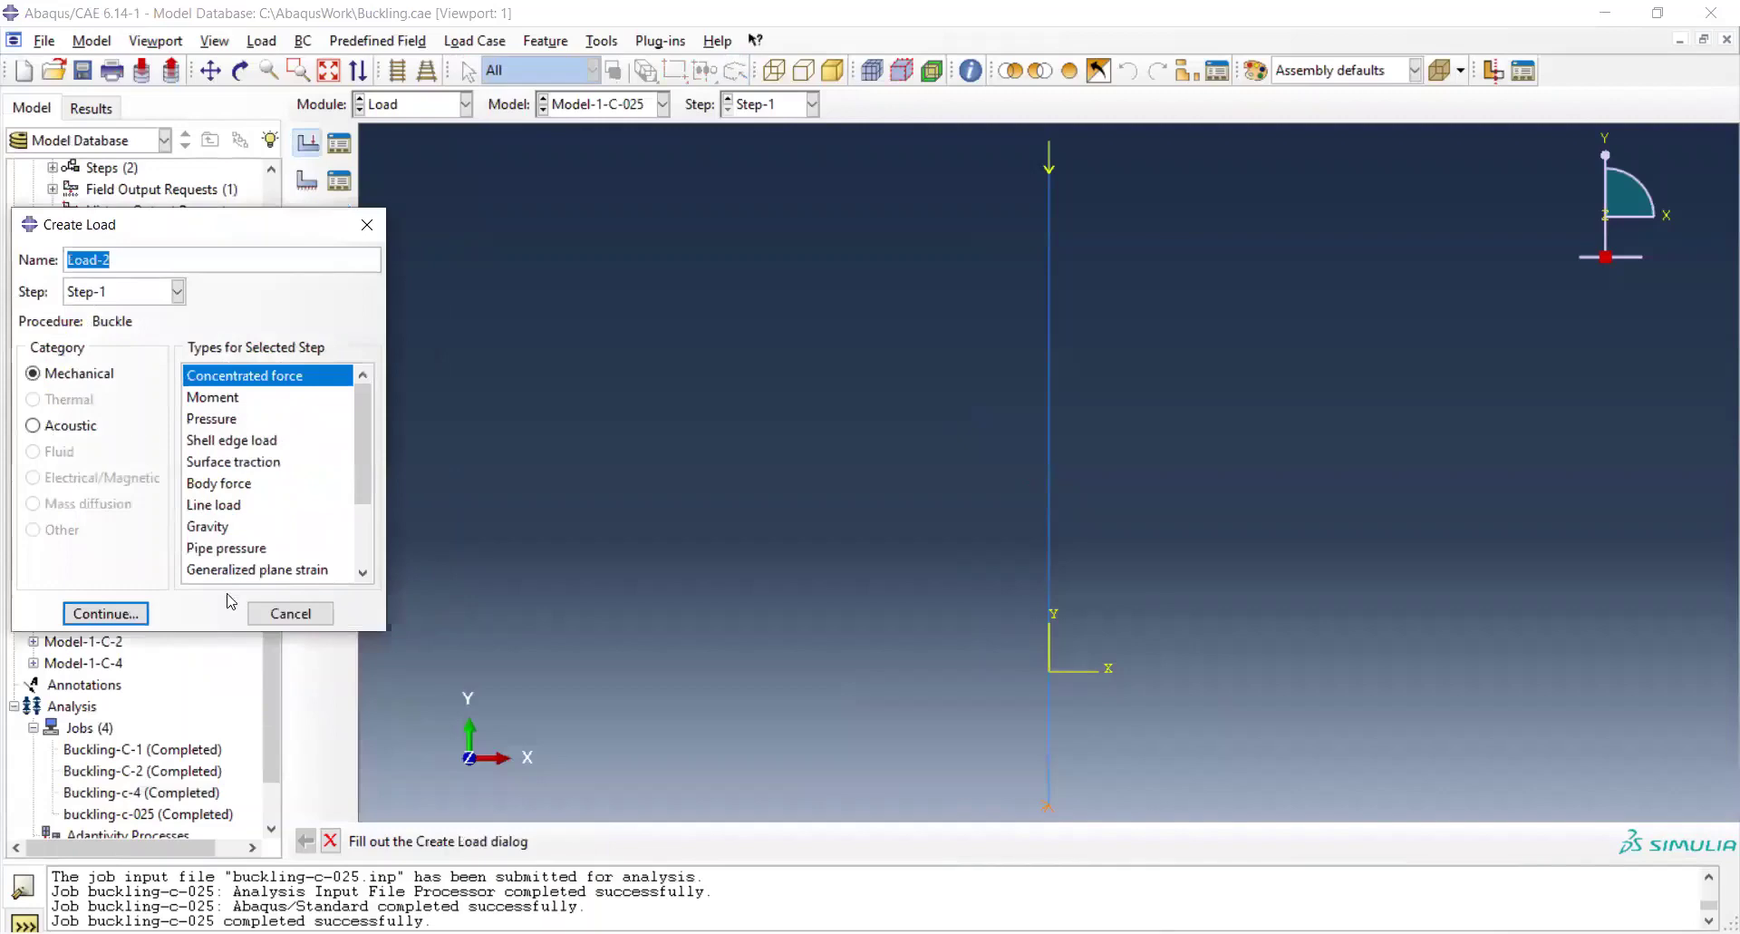
click(290, 614)
Review Load-1 as a concentrated force with CF1 0 and CF2 -1, then collapse Loads and BCs.
click(53, 469)
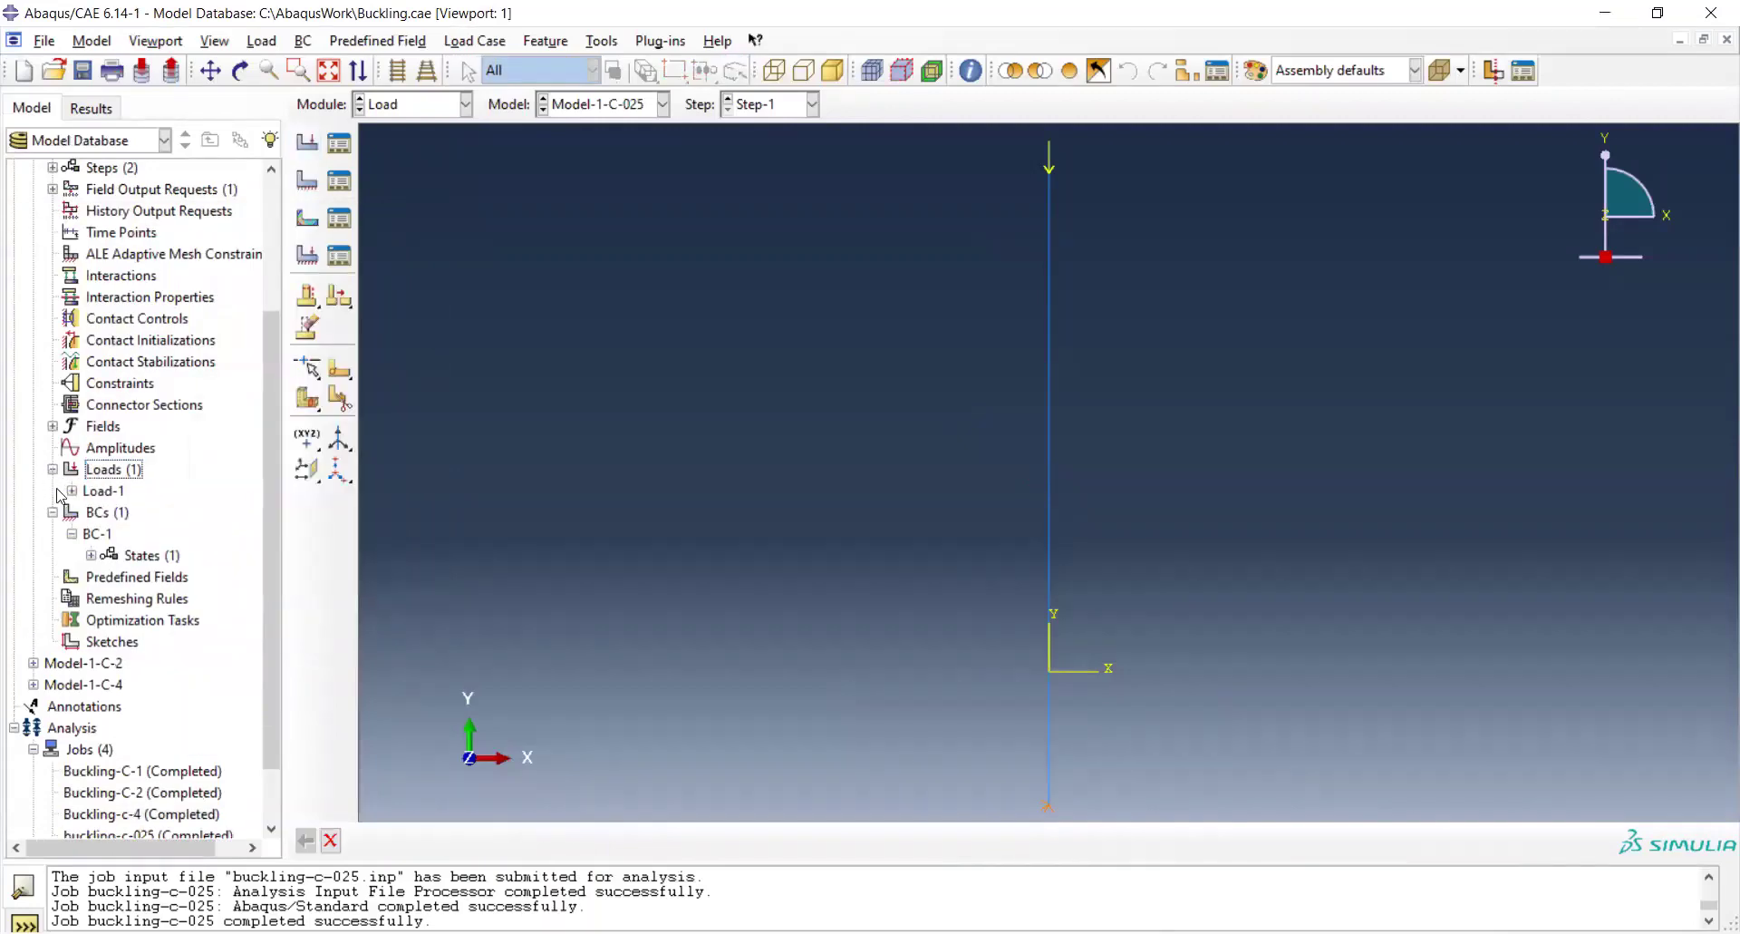
click(92, 494)
double_click(91, 497)
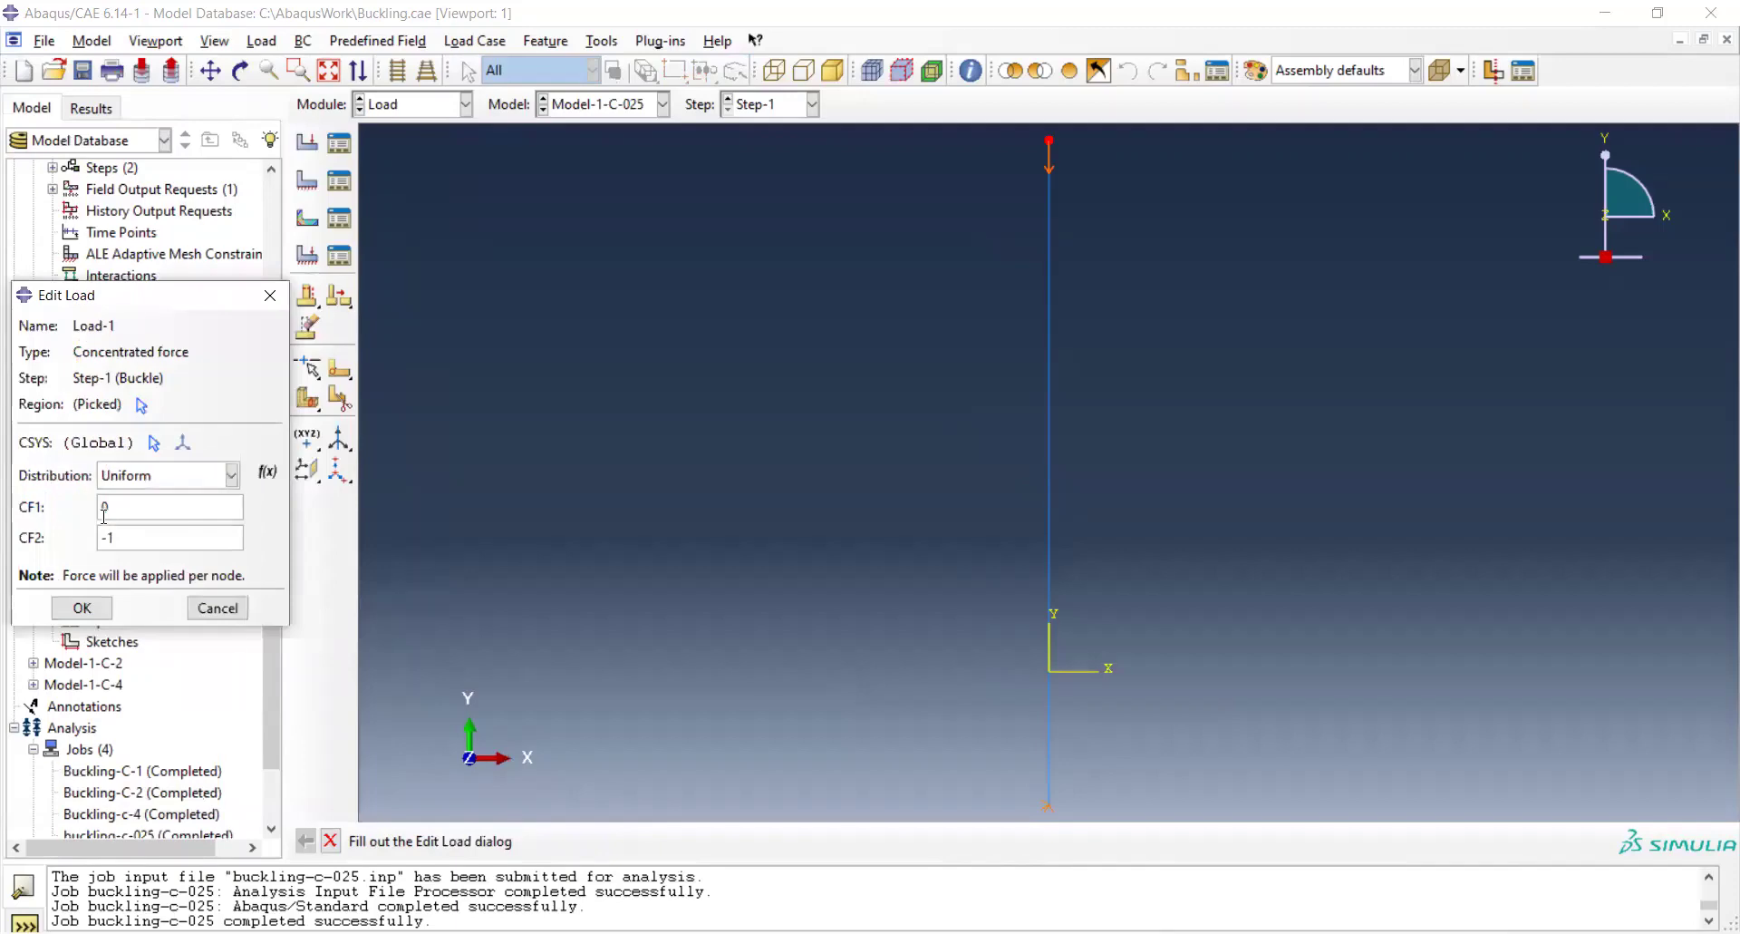
click(220, 609)
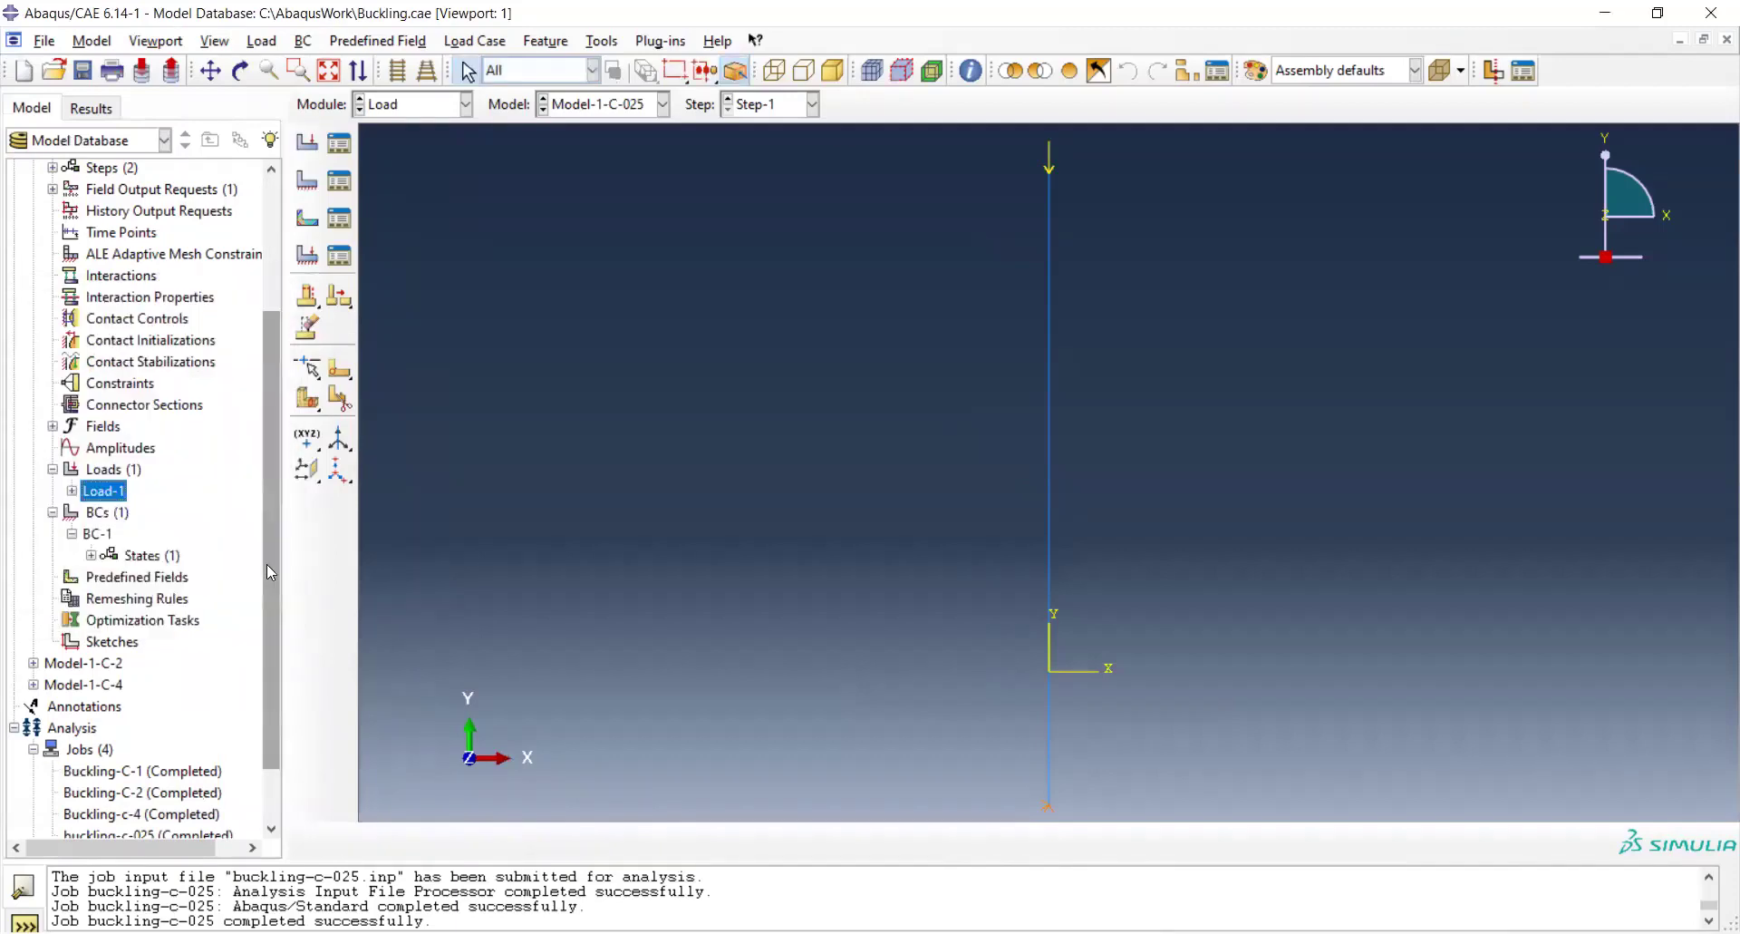
scroll(266, 563, down, 1)
scroll(166, 284, up, 5)
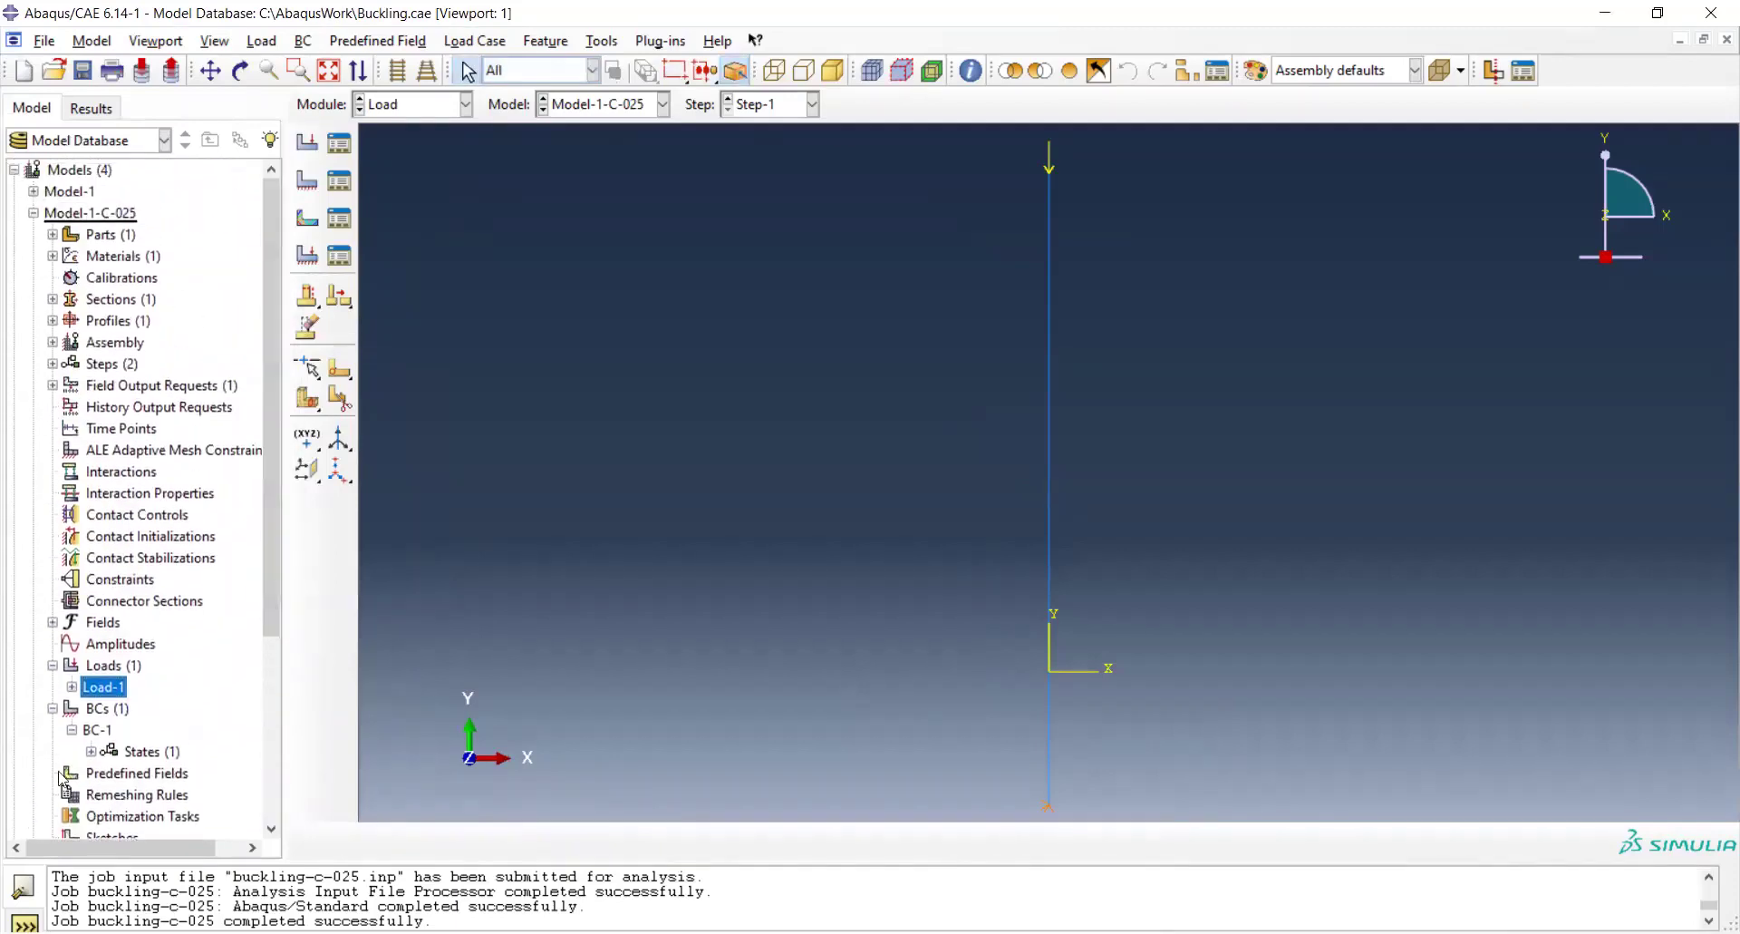
click(52, 707)
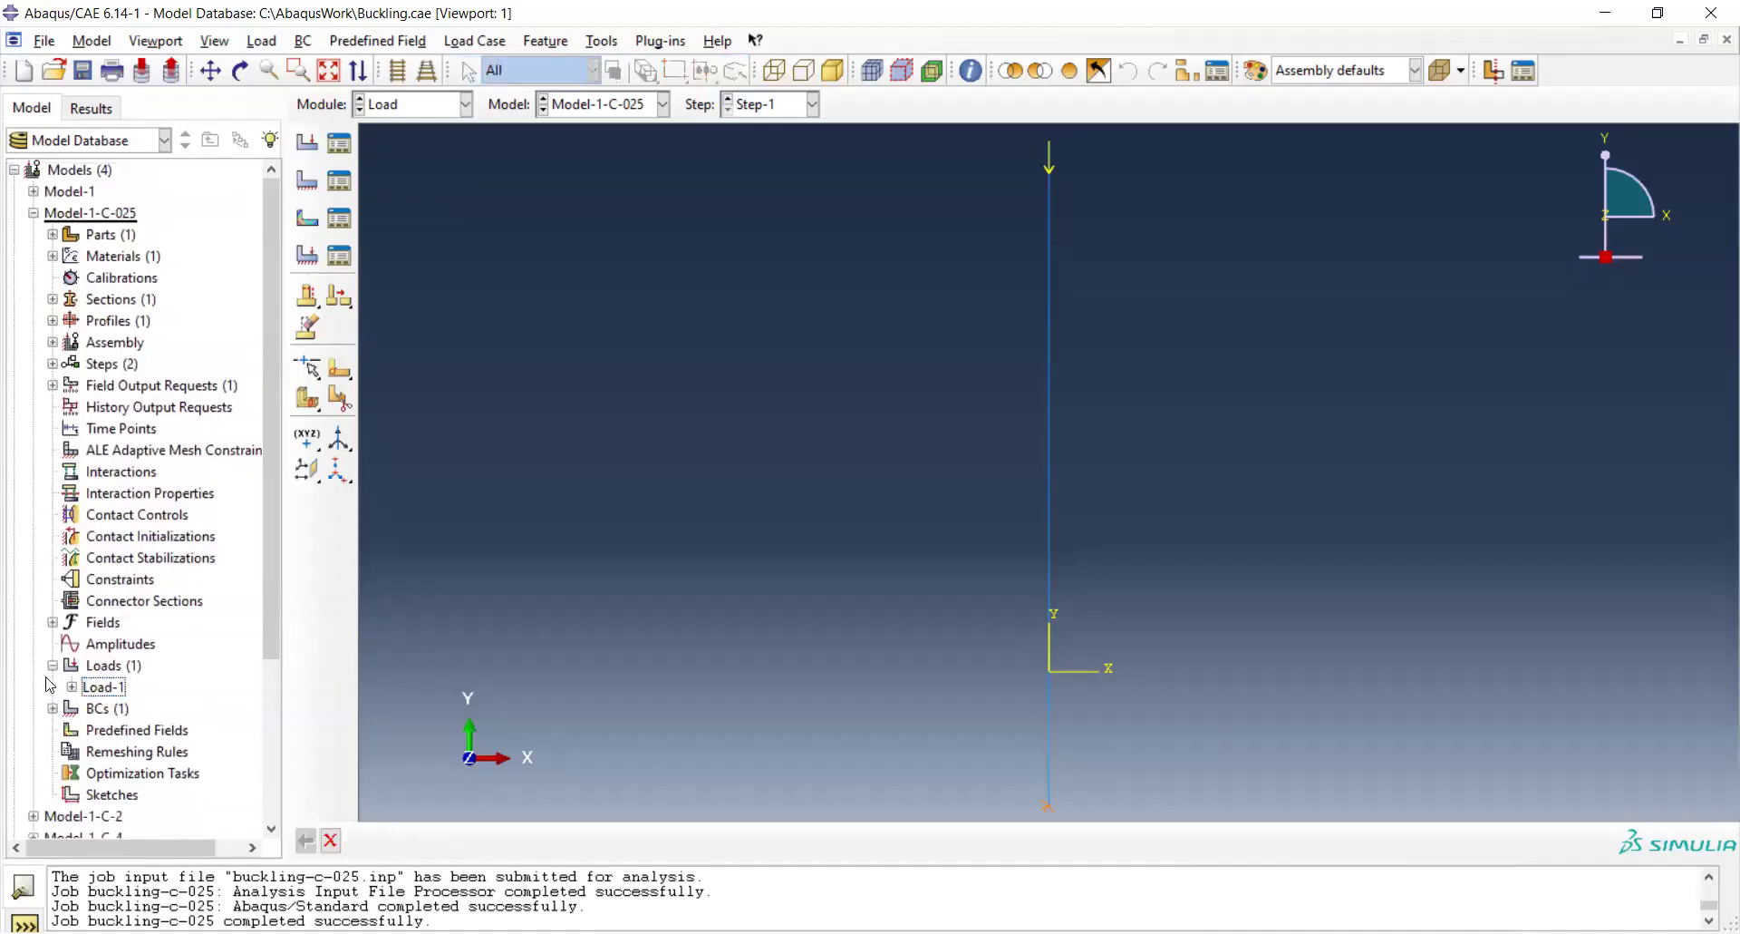
click(52, 665)
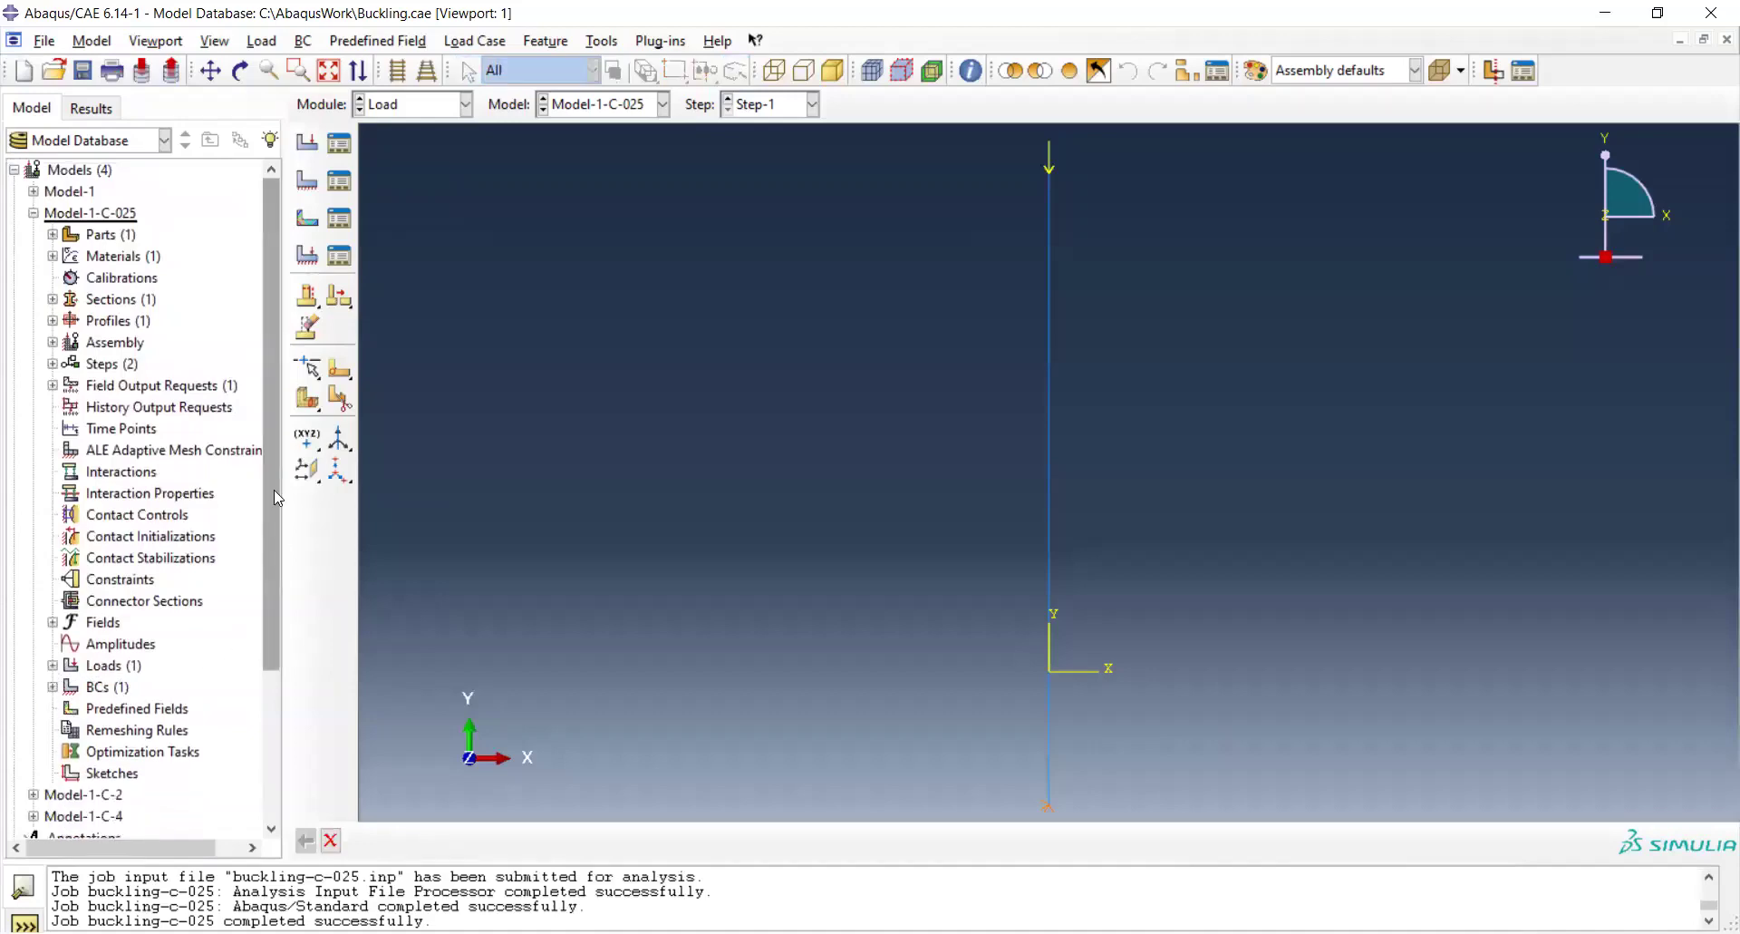
Fold Model-1-C-025 back so only the four model entries show.
click(33, 213)
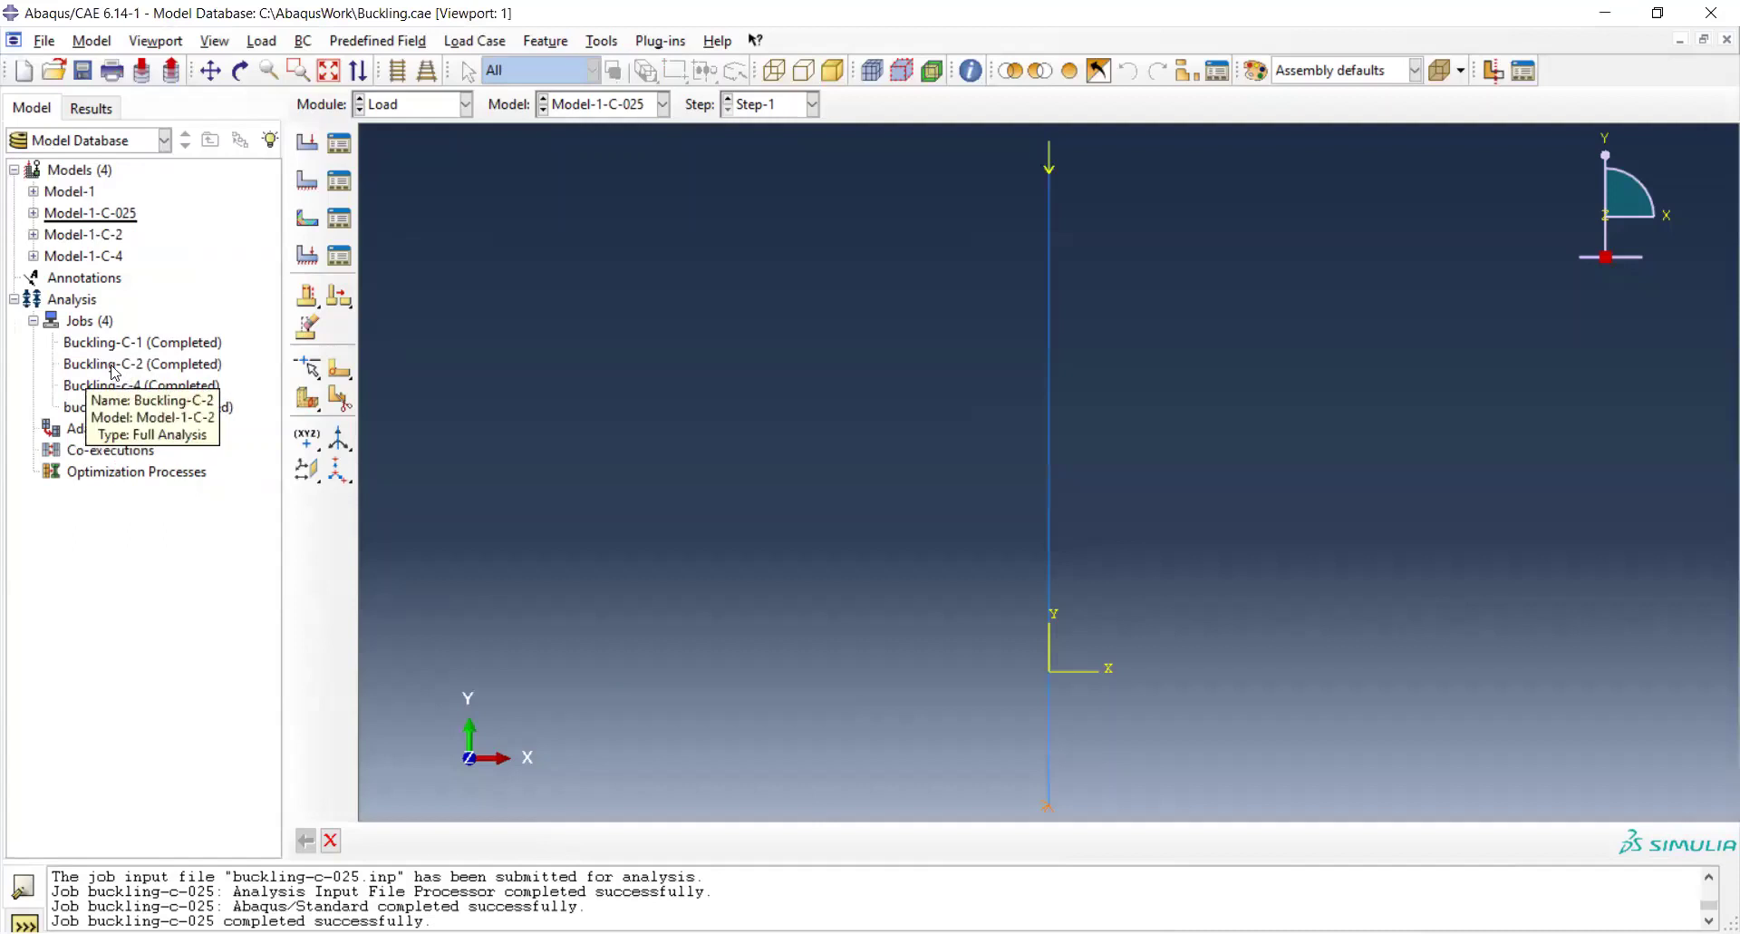
Review Model-1-C-2's BC-1 (U1, U2, UR3 = 0) and BC-2 (U1 = 0) without changes.
click(34, 234)
scroll(148, 670, down, 1)
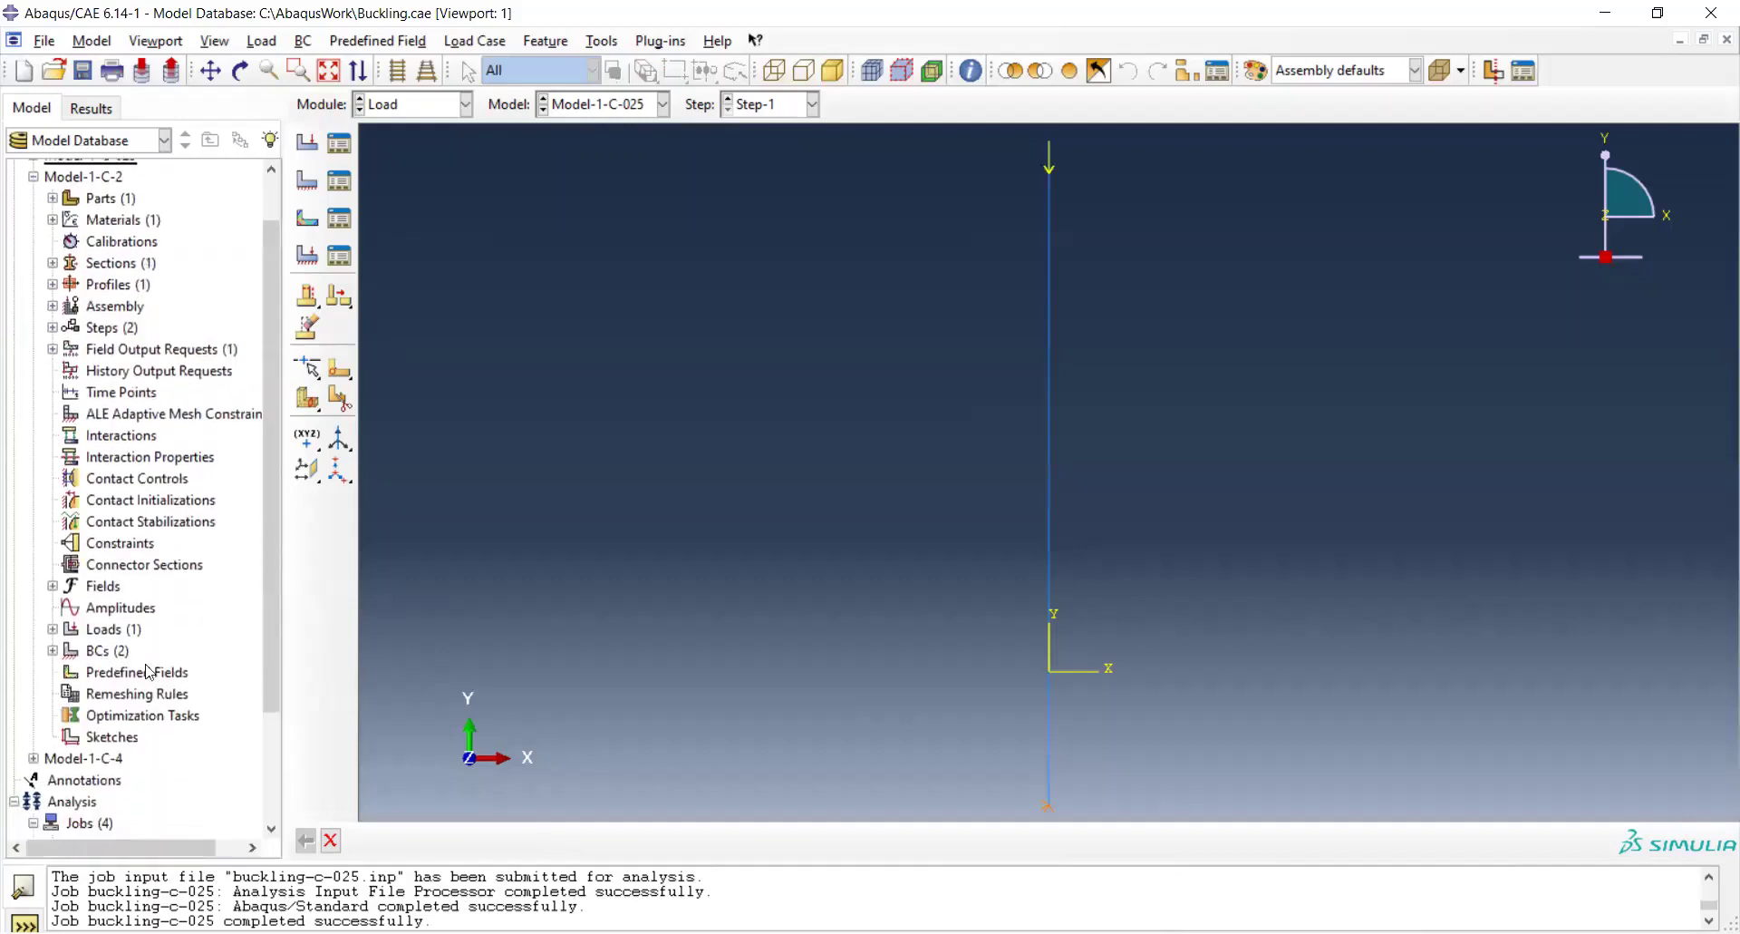
click(53, 644)
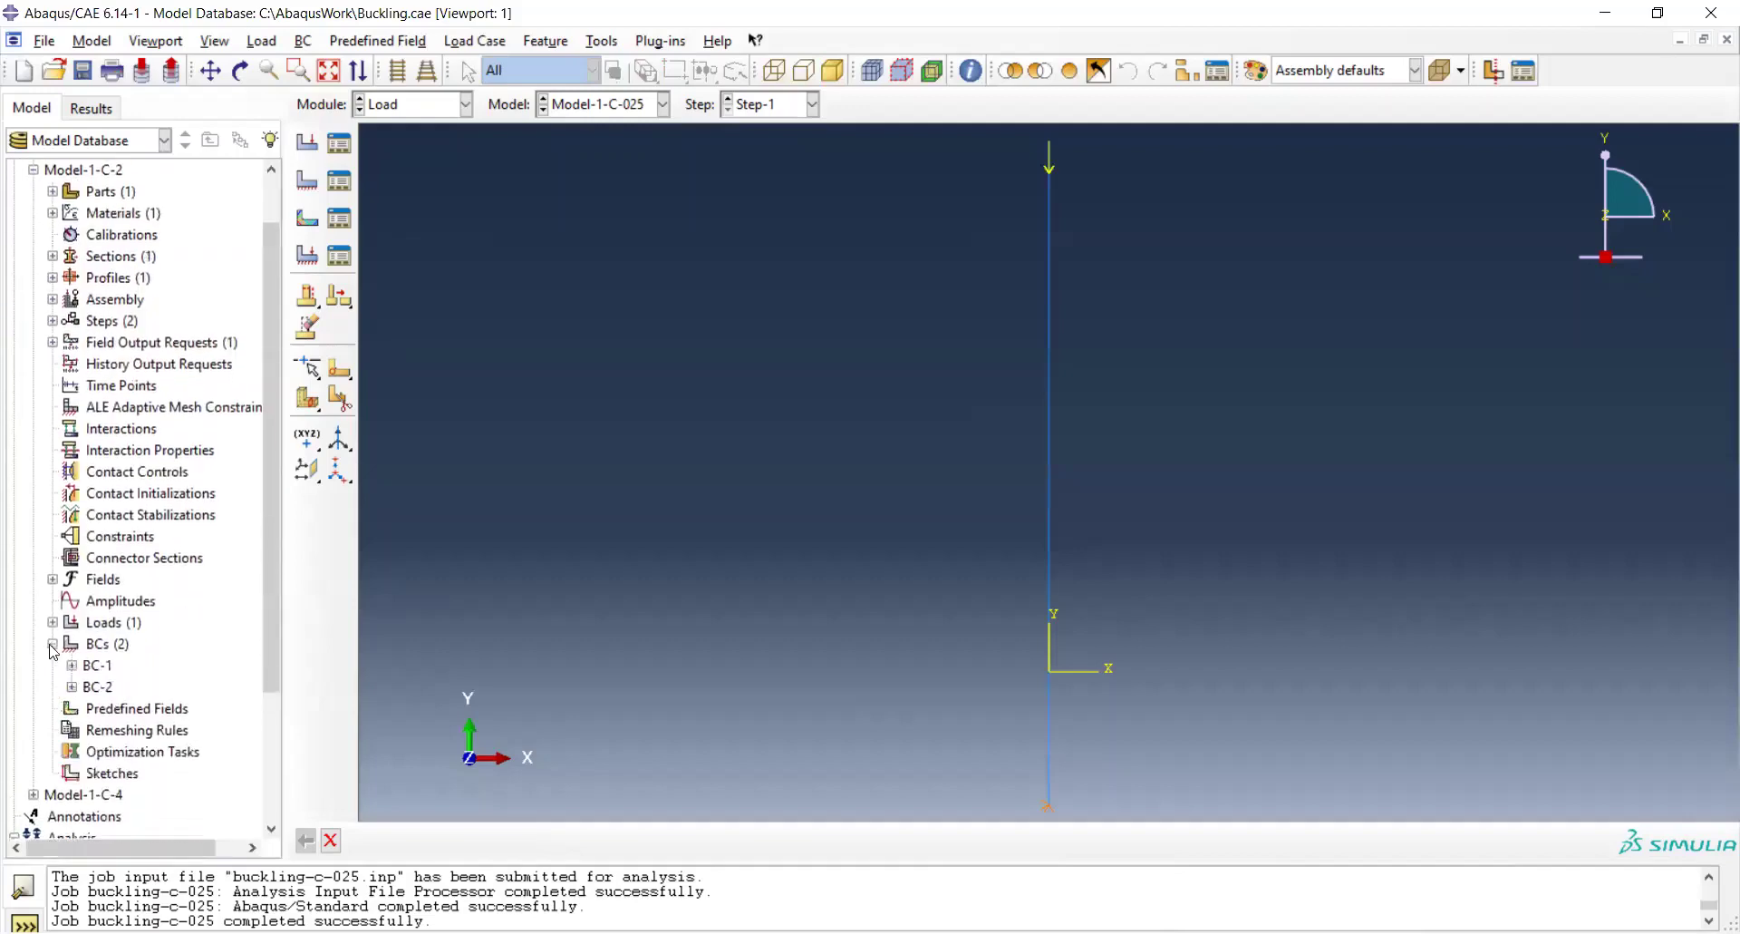
click(98, 667)
double_click(99, 668)
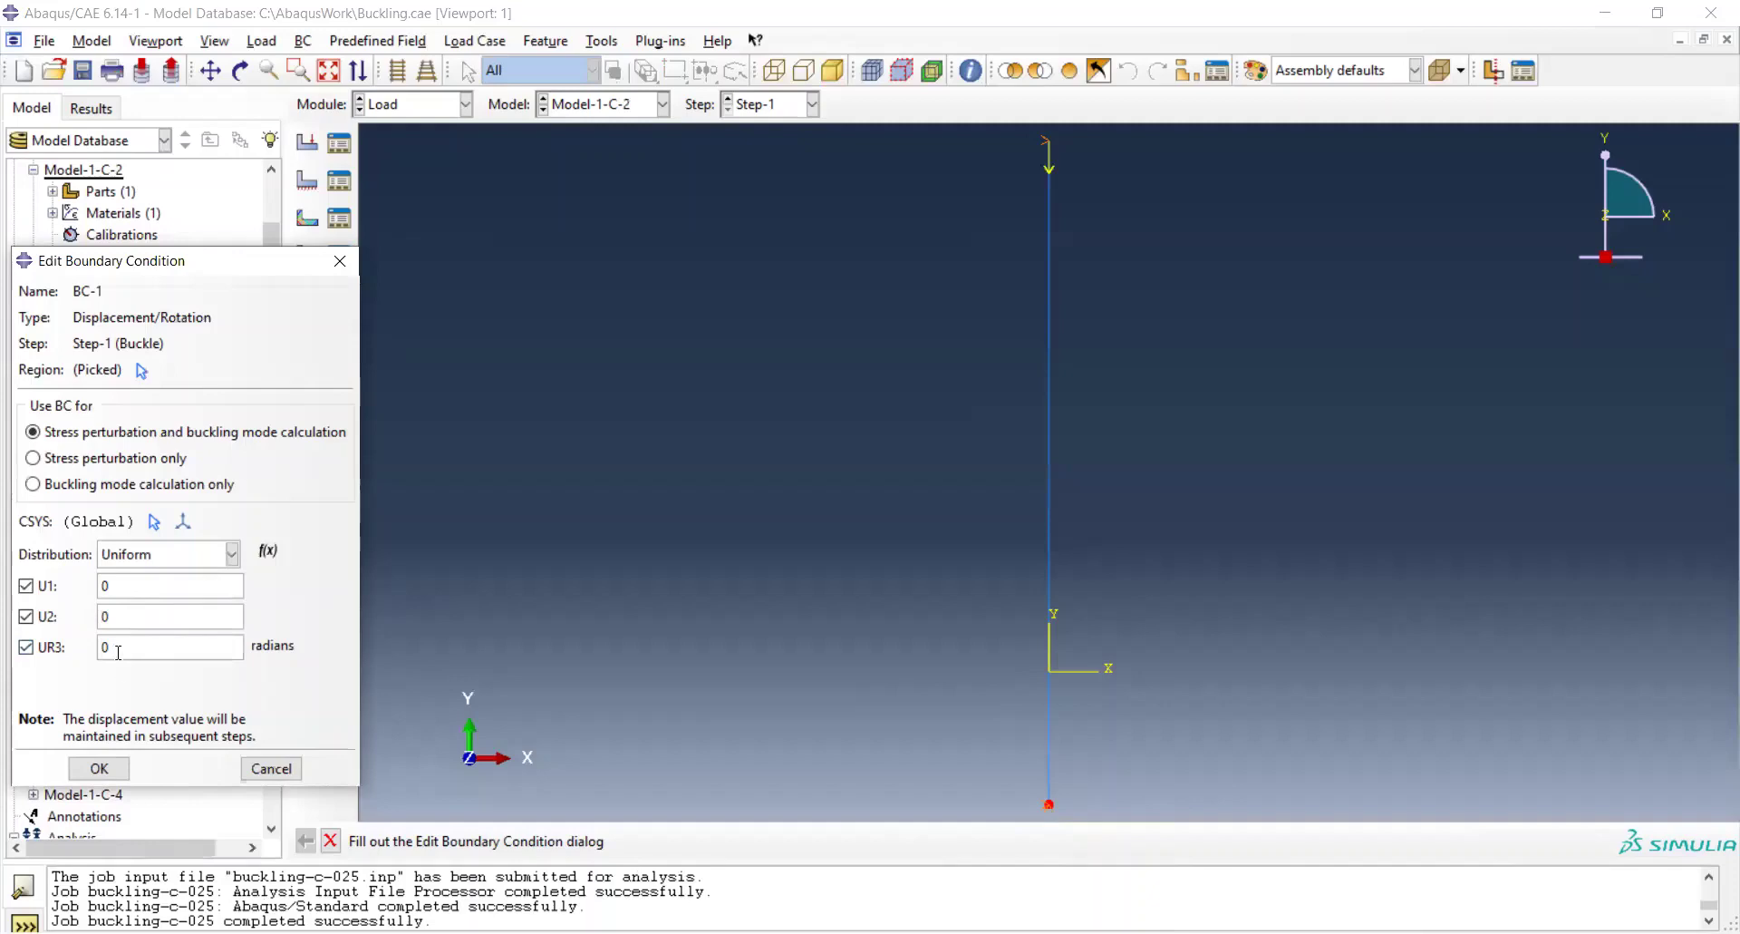
click(271, 768)
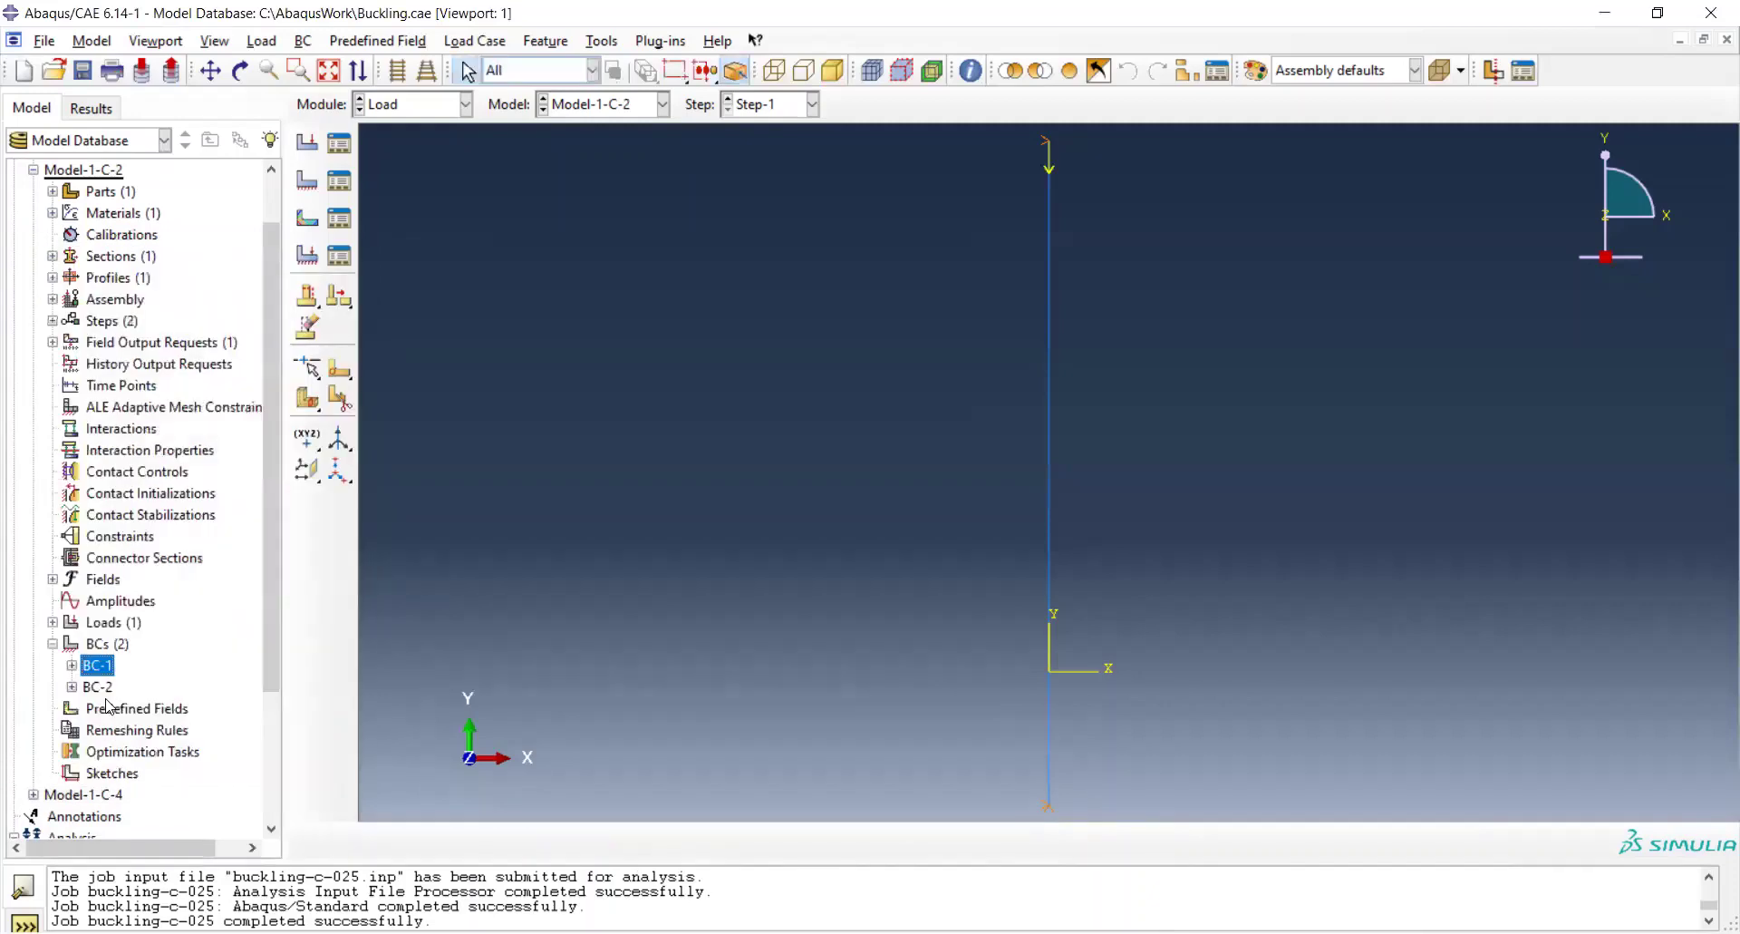
double_click(98, 686)
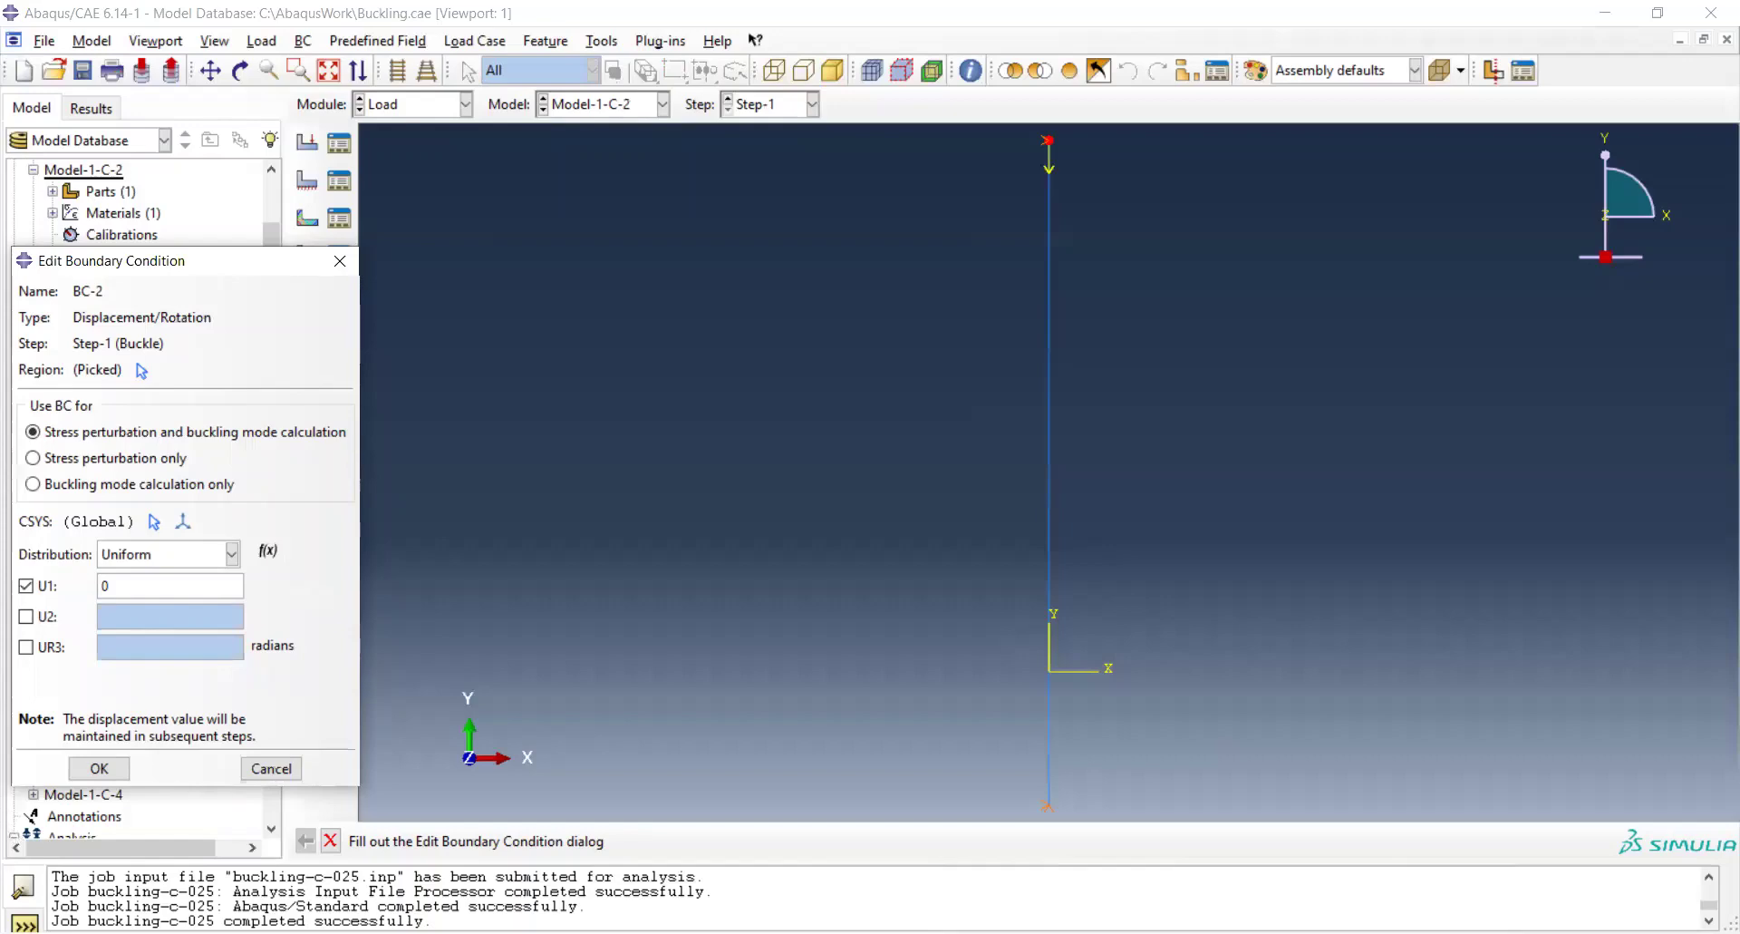
click(271, 769)
Check Model-1-C-2's Load-1, a CF2 = -1 concentrated force, and close it unchanged.
click(52, 622)
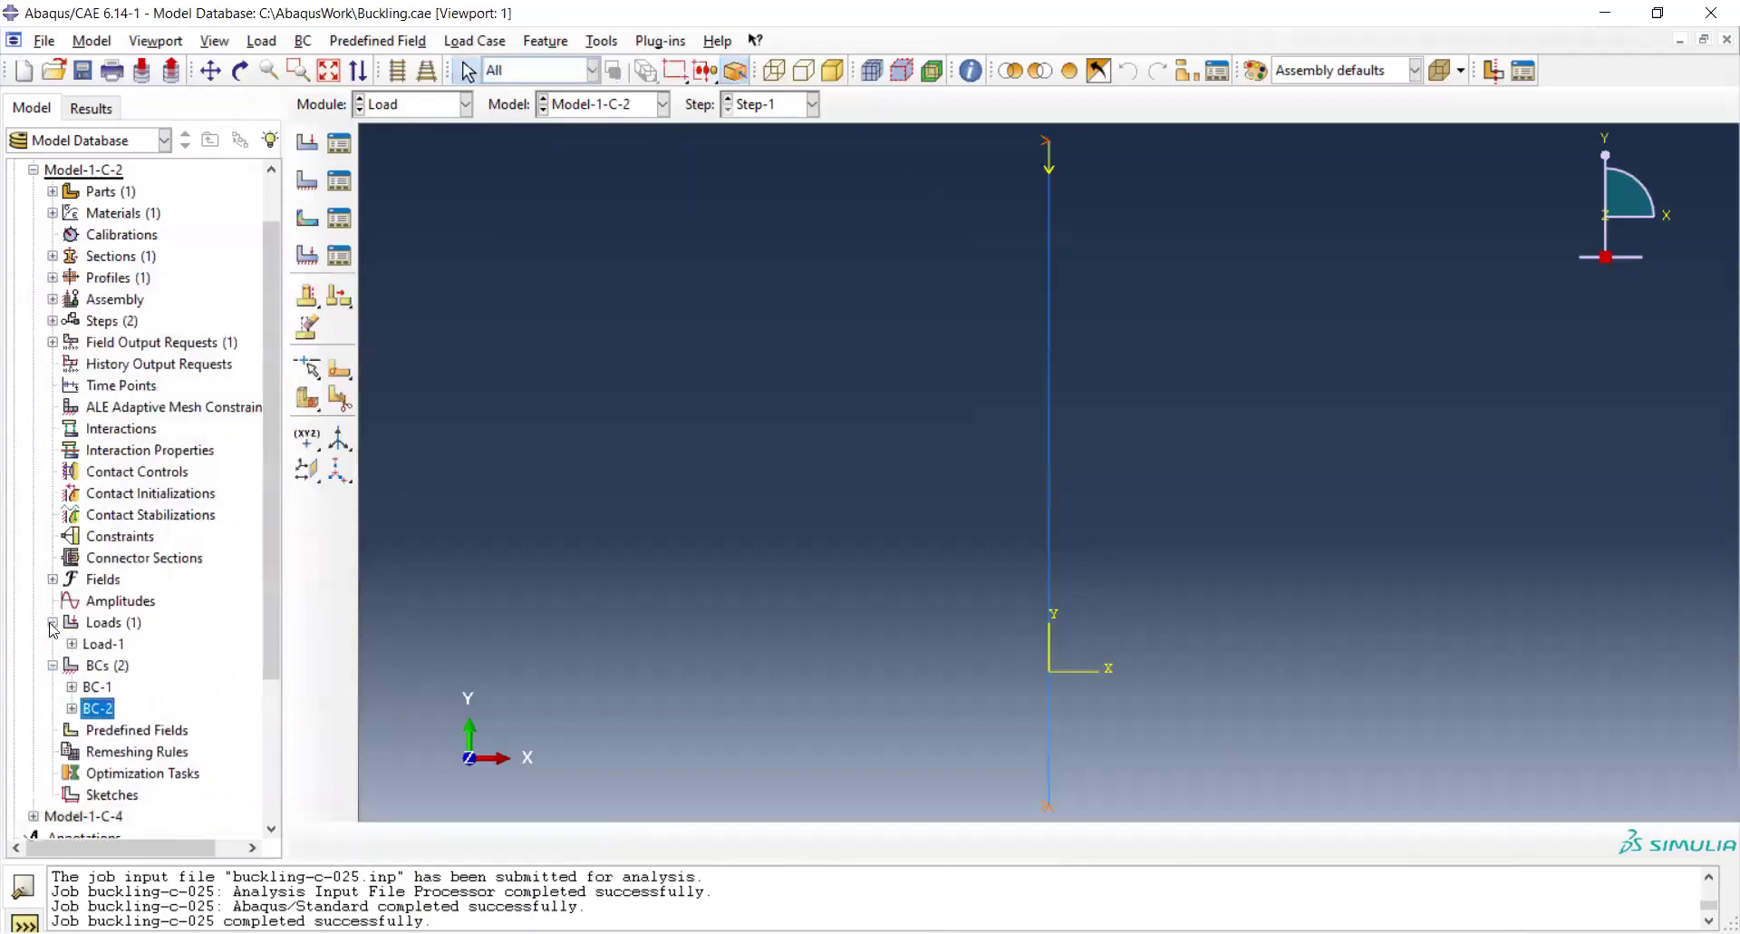
double_click(101, 643)
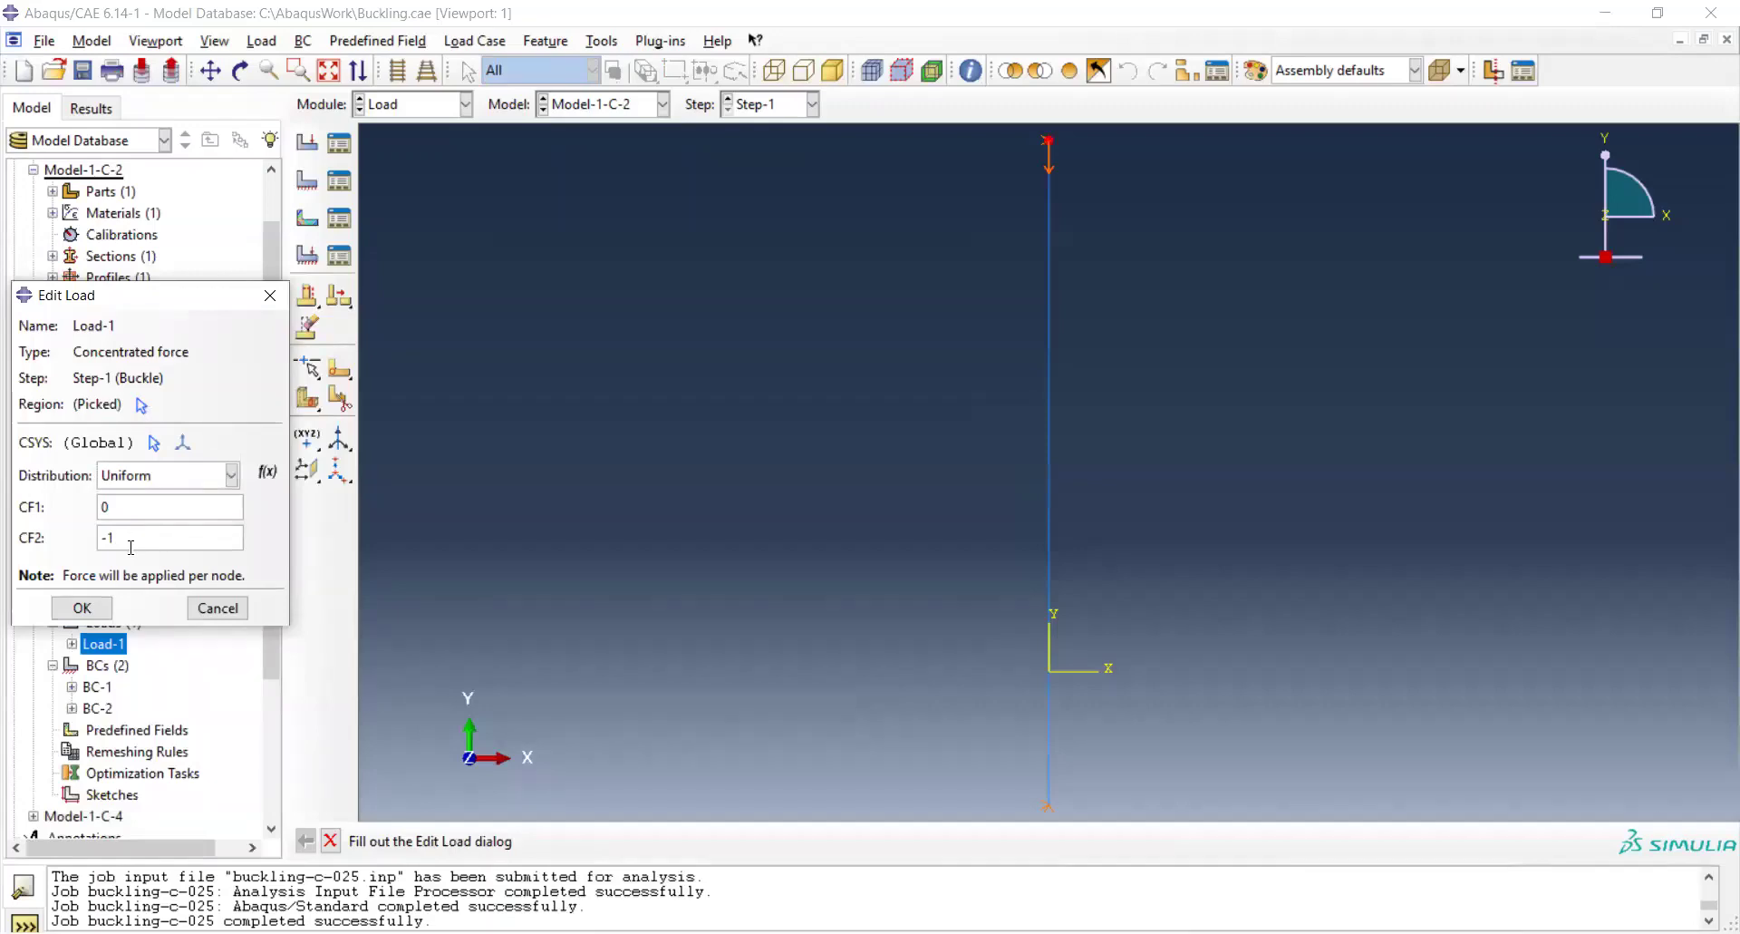
click(225, 609)
drag(266, 635, 274, 587)
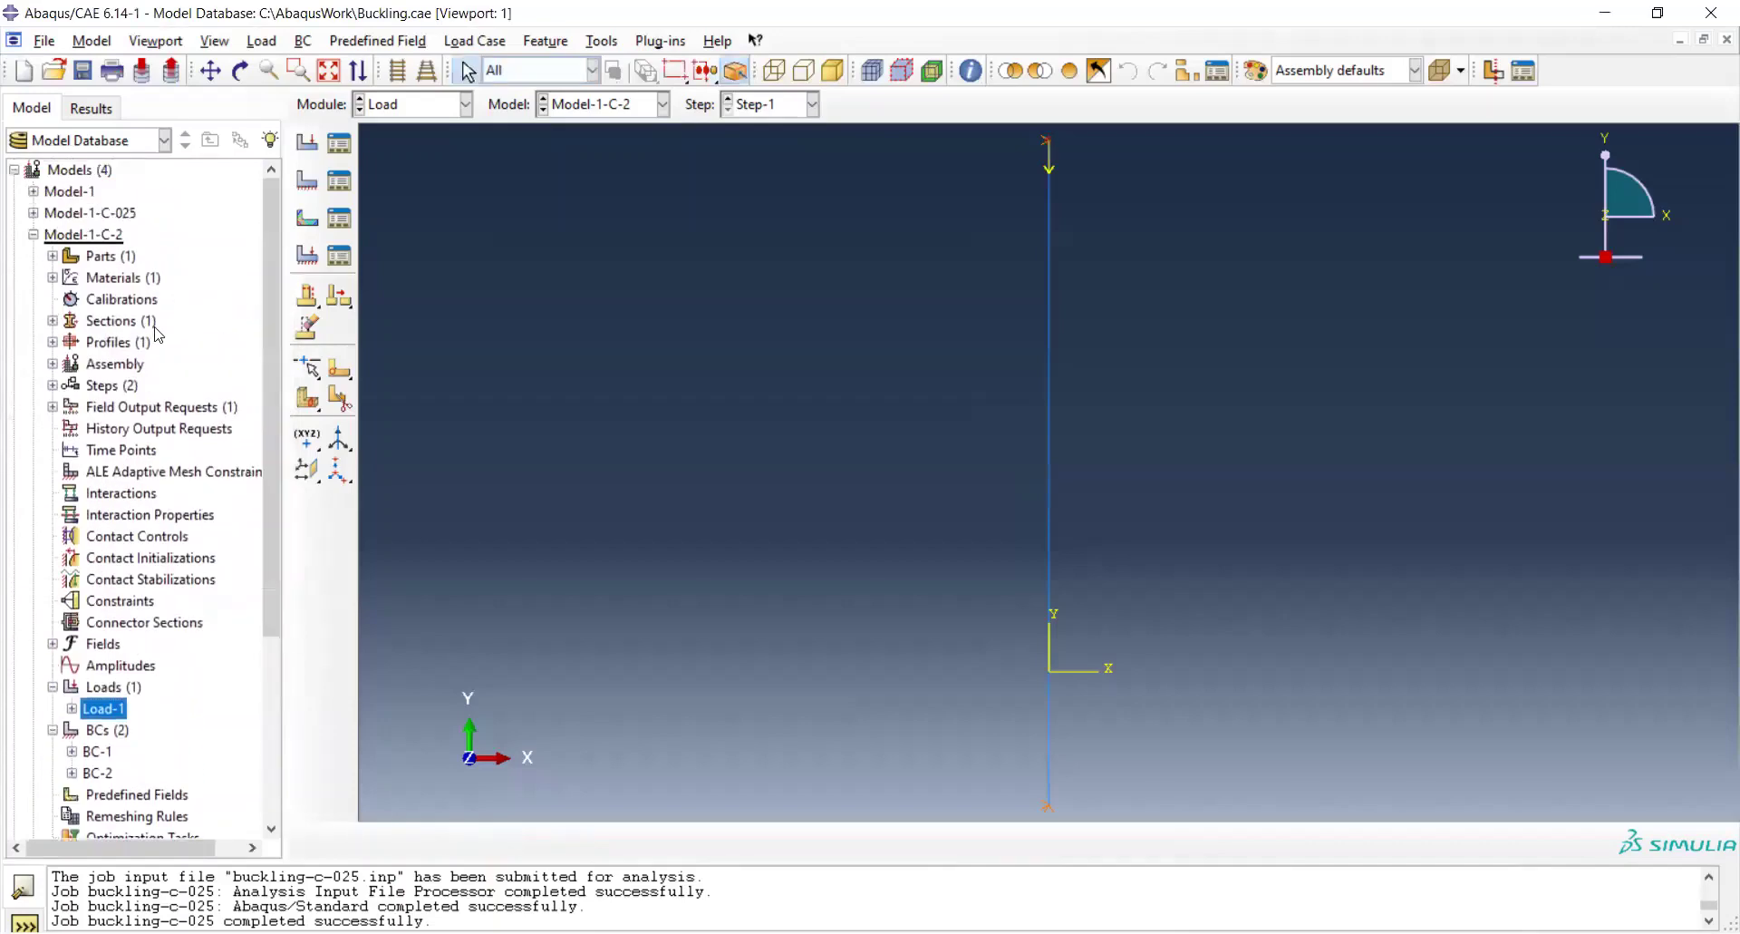
Fold the Model-1-C-2 branch so all four models appear collapsed in the tree.
click(32, 235)
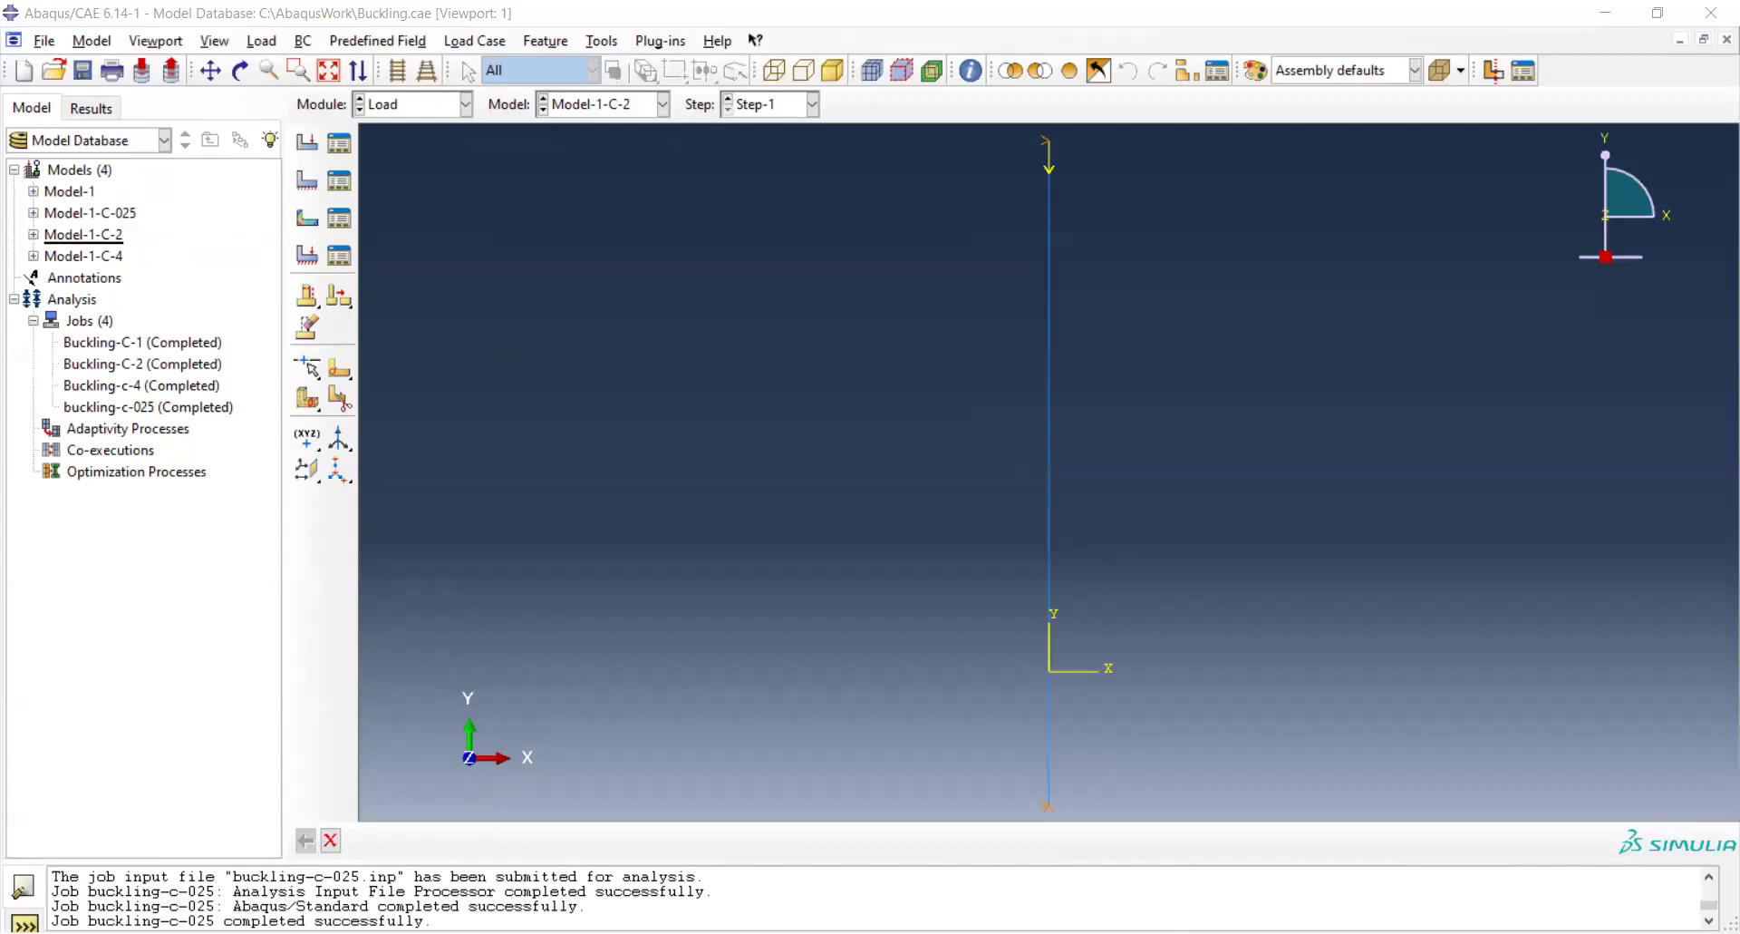
Review Model-1-C-4's BC-1 (all fixed) and BC-2 (U1 and UR3 = 0) without changes.
click(33, 255)
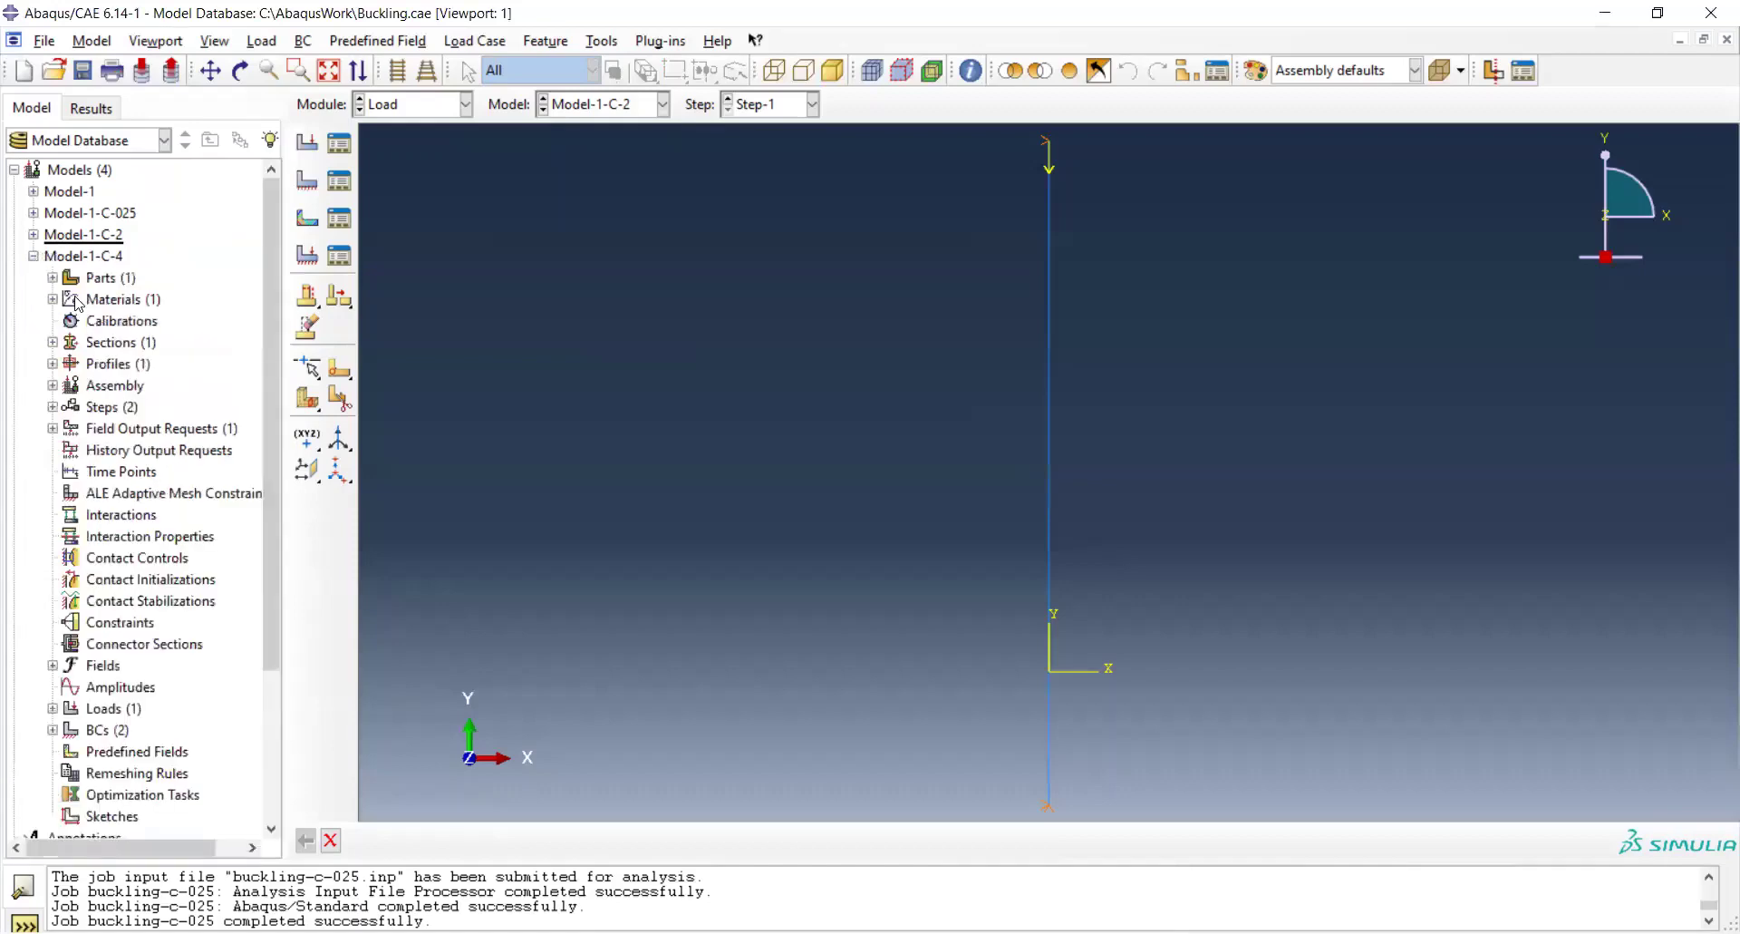
scroll(155, 600, down, 2)
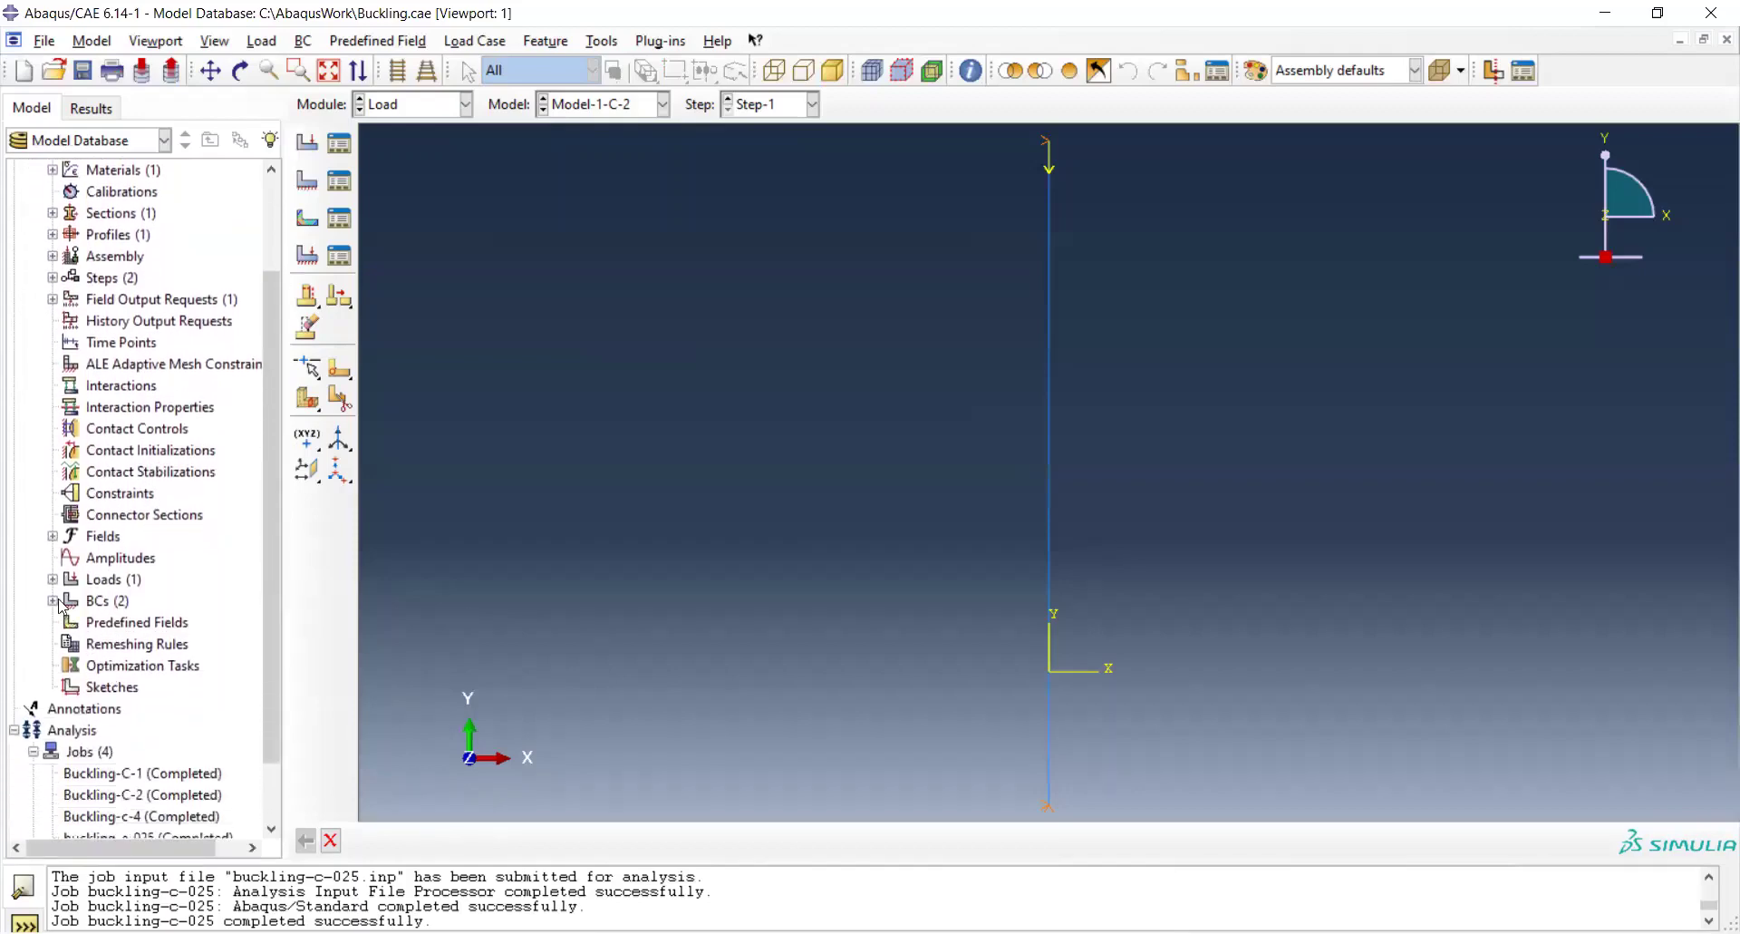
click(52, 601)
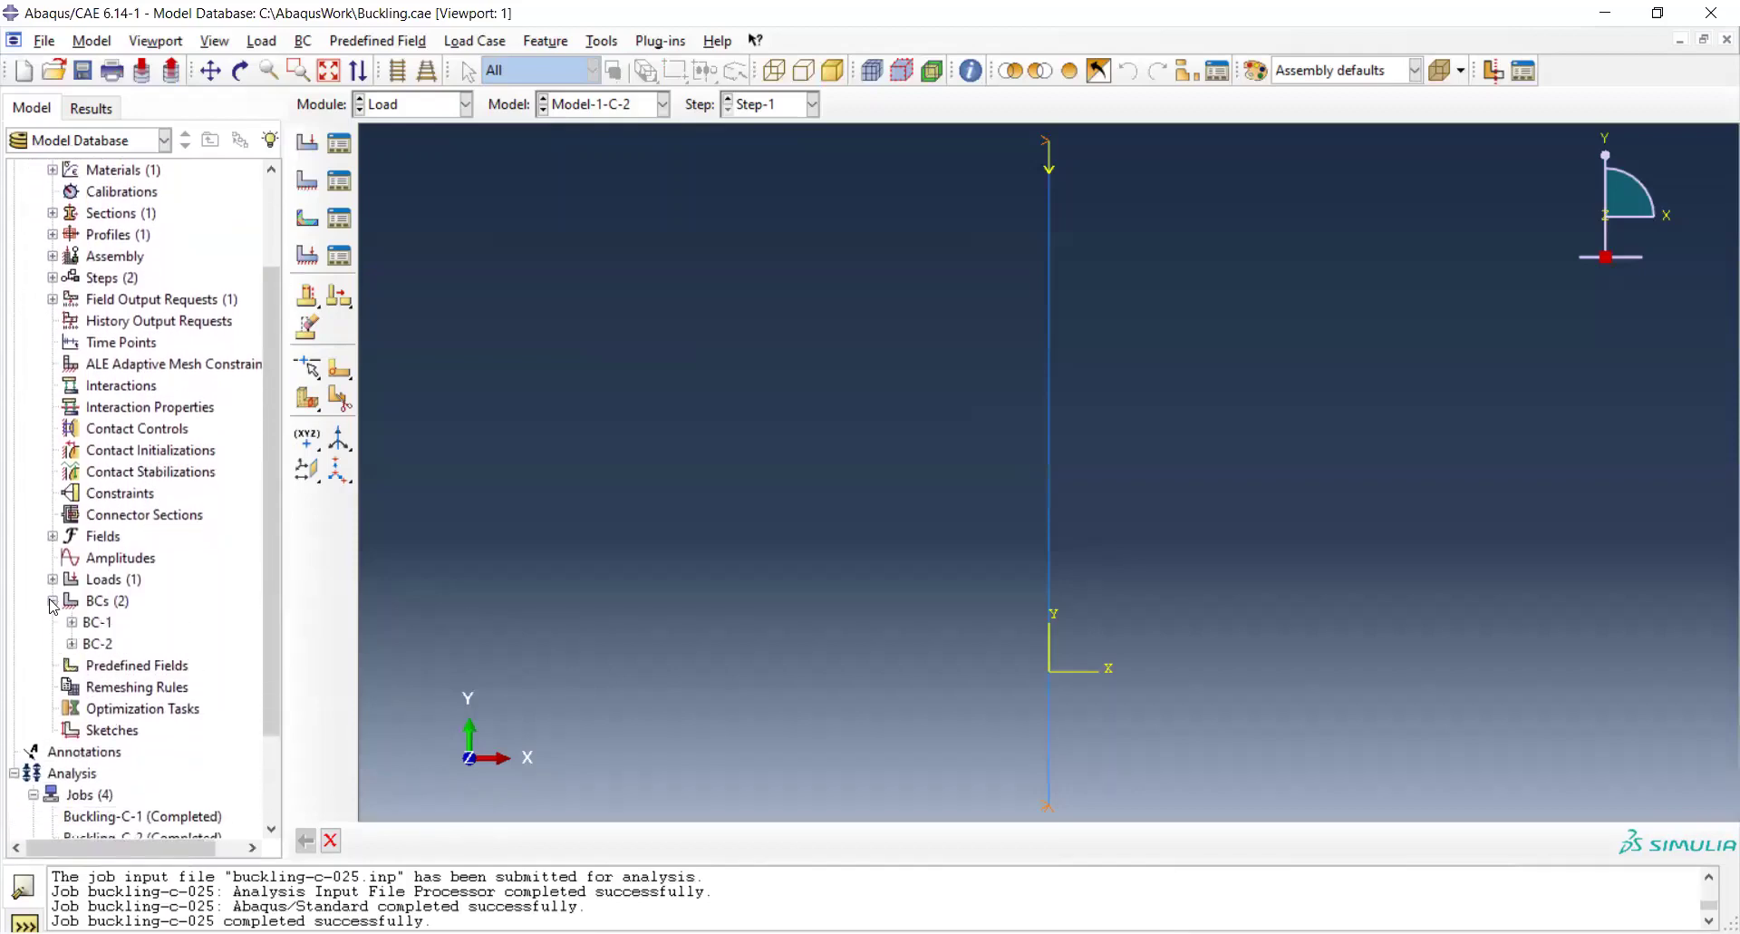
click(99, 623)
double_click(99, 622)
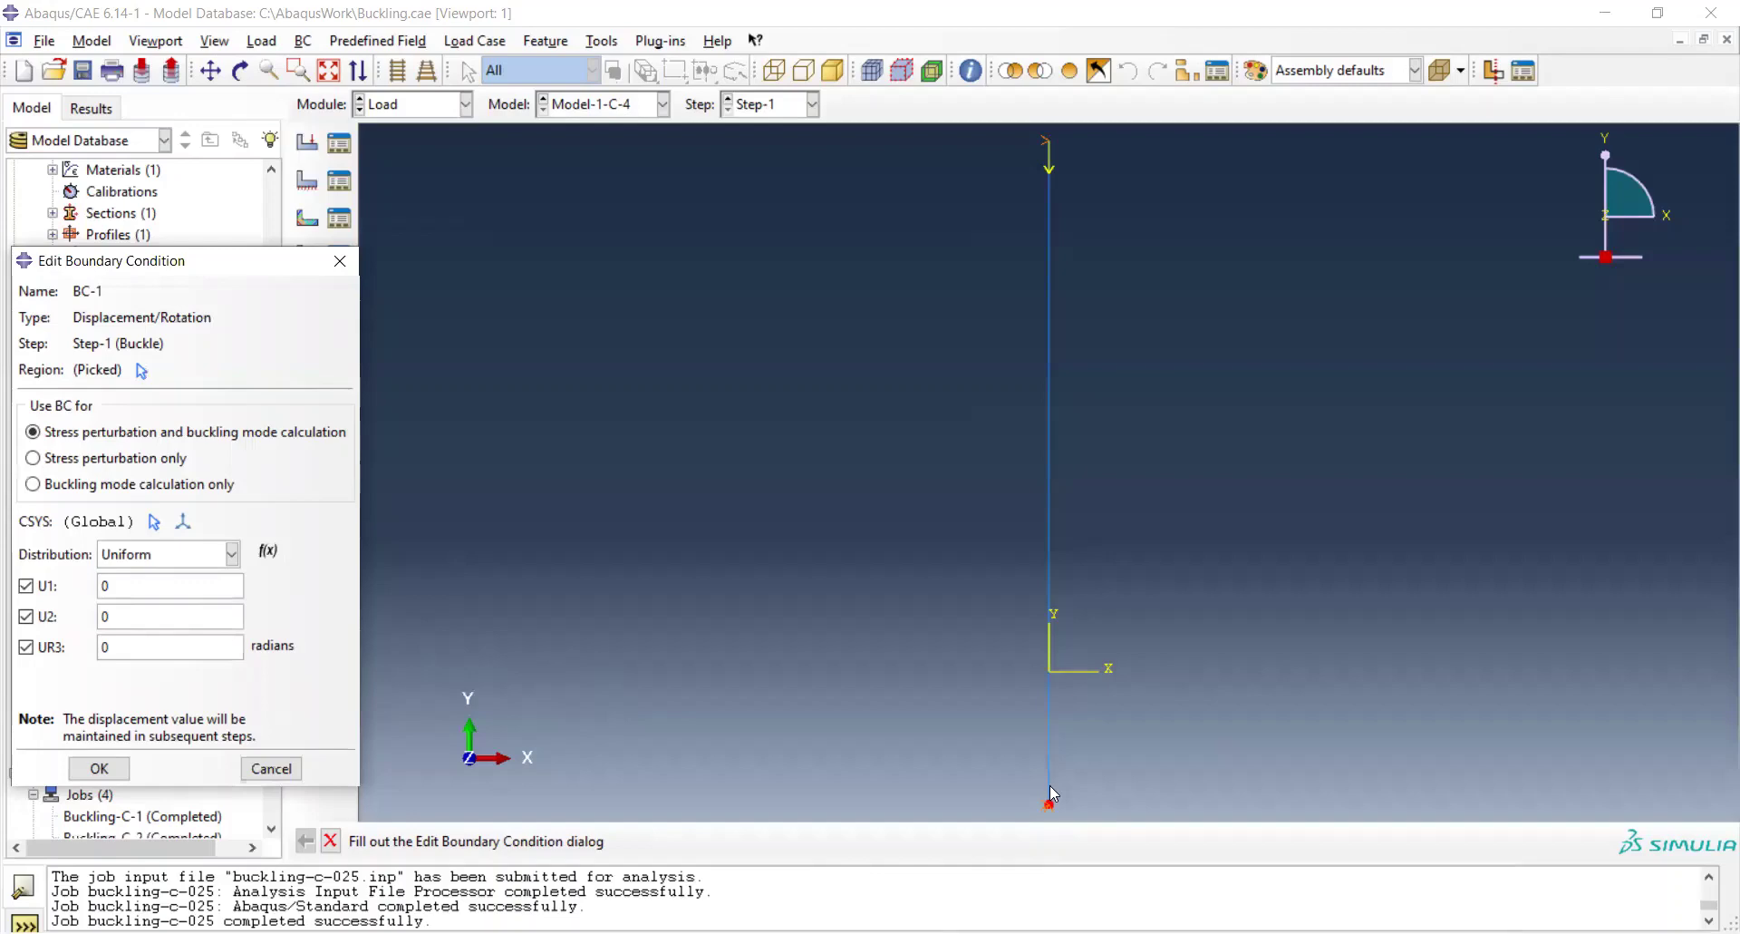
click(290, 769)
double_click(97, 645)
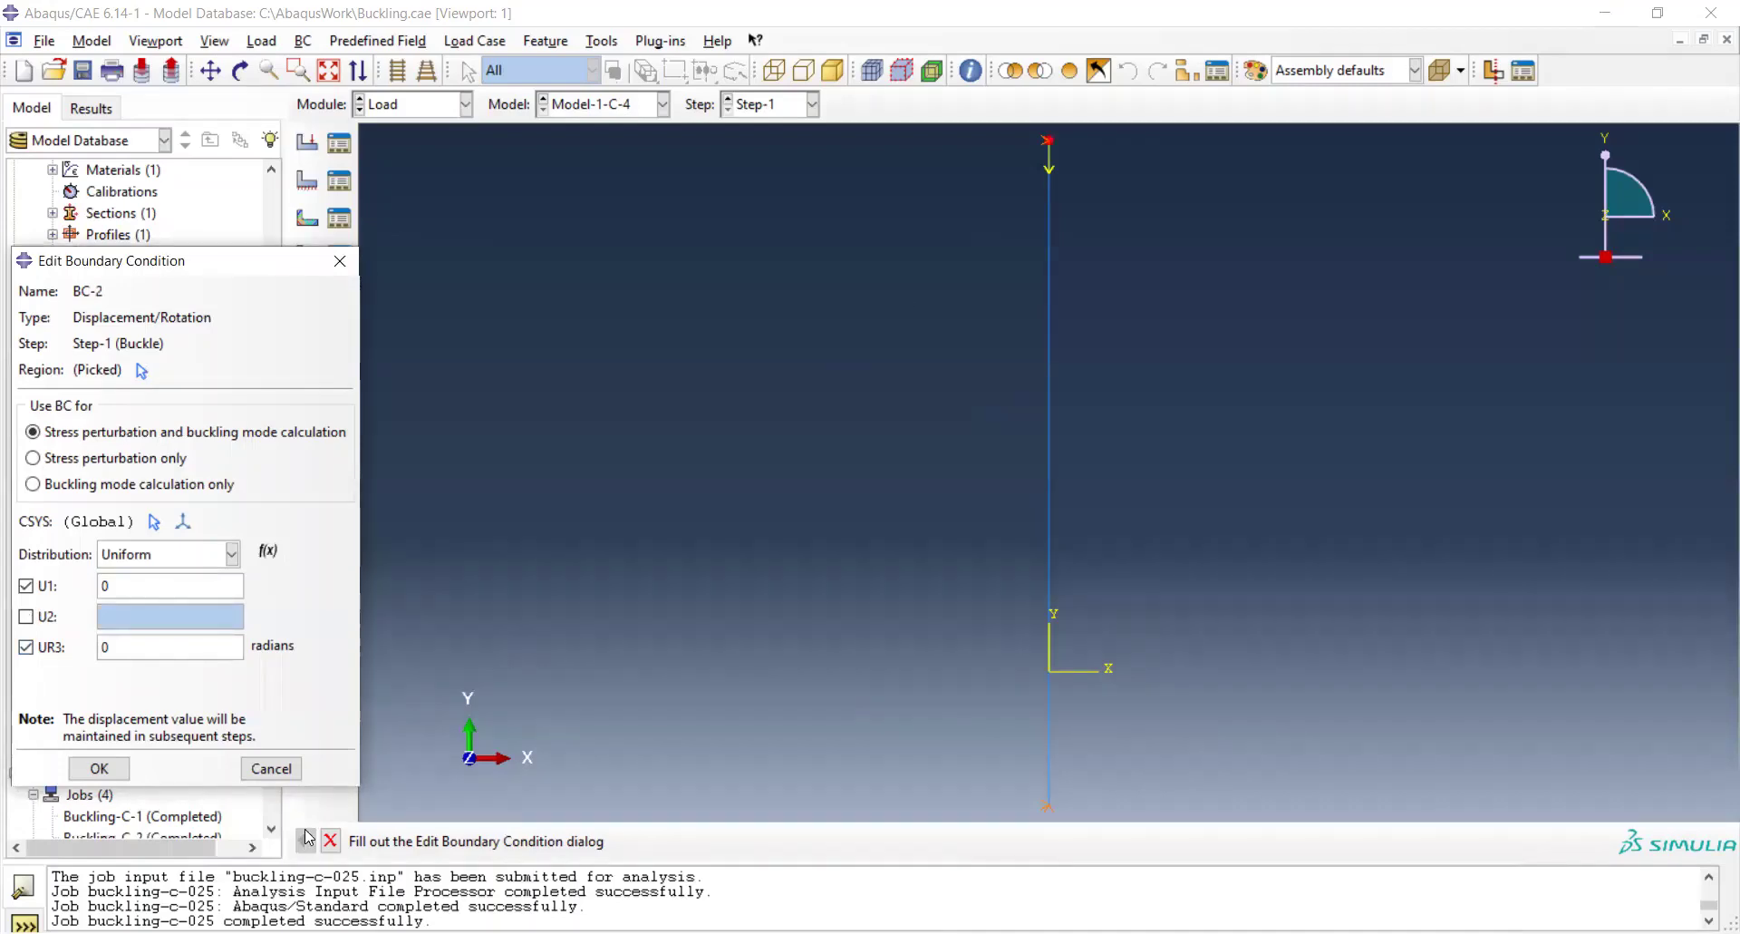
click(281, 778)
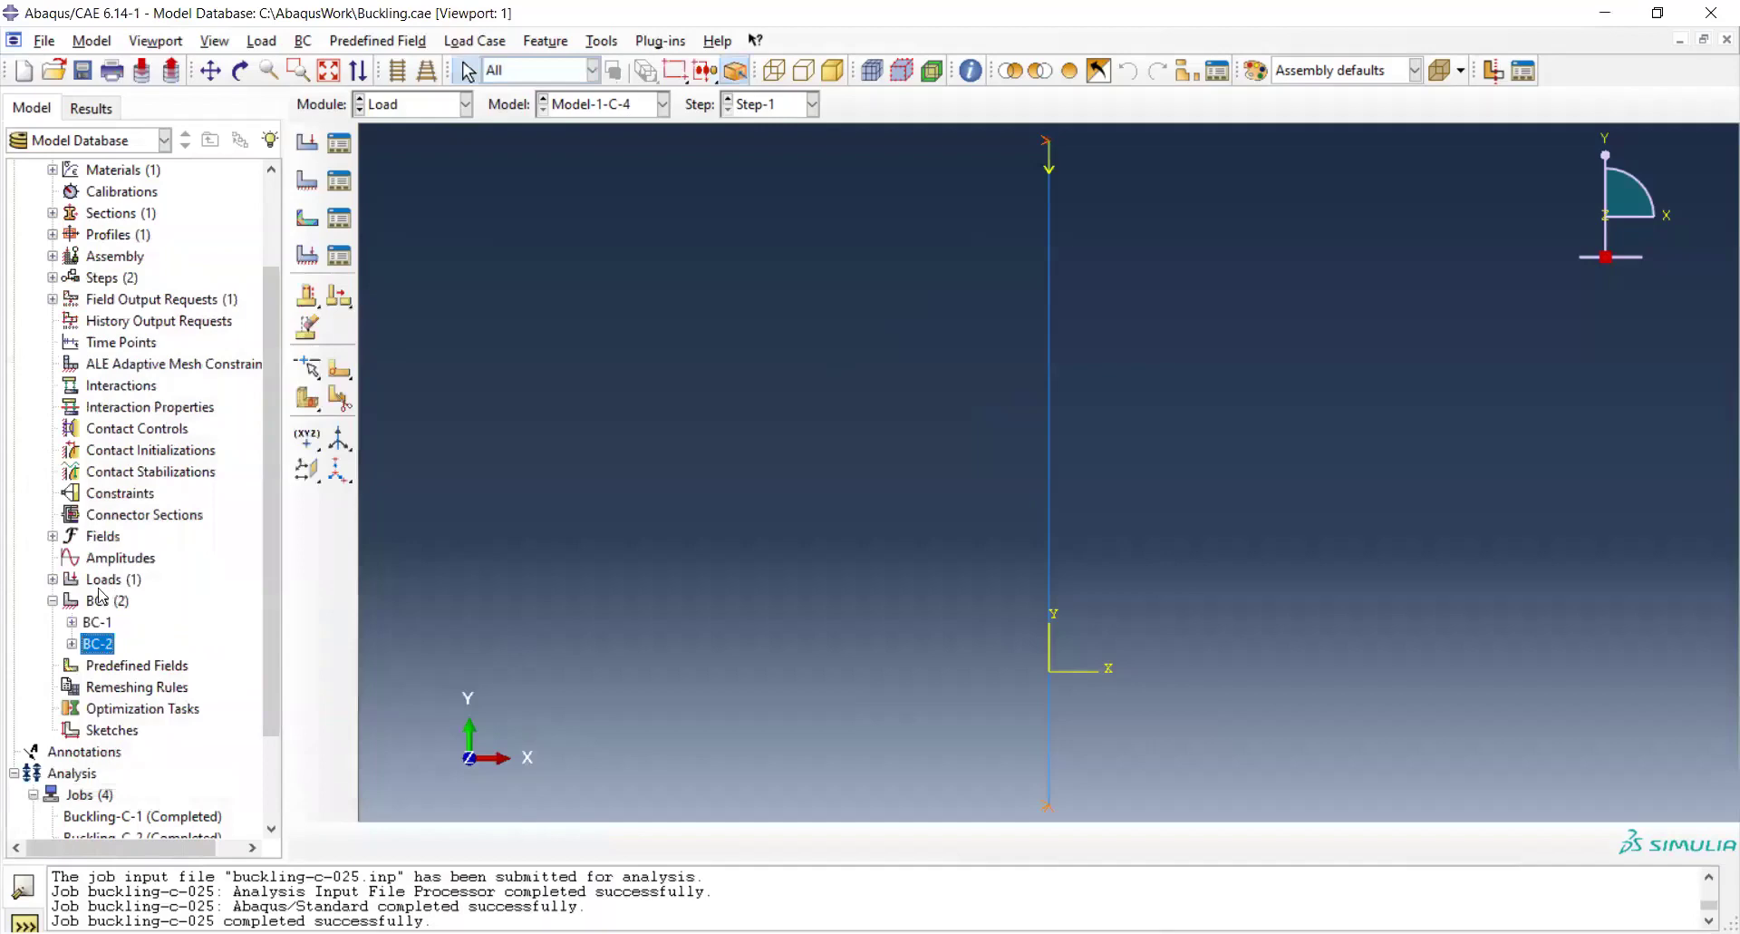
Review Model-1-C-4's Load-1 (CF1 0, CF2 -1) and close it unchanged.
click(53, 580)
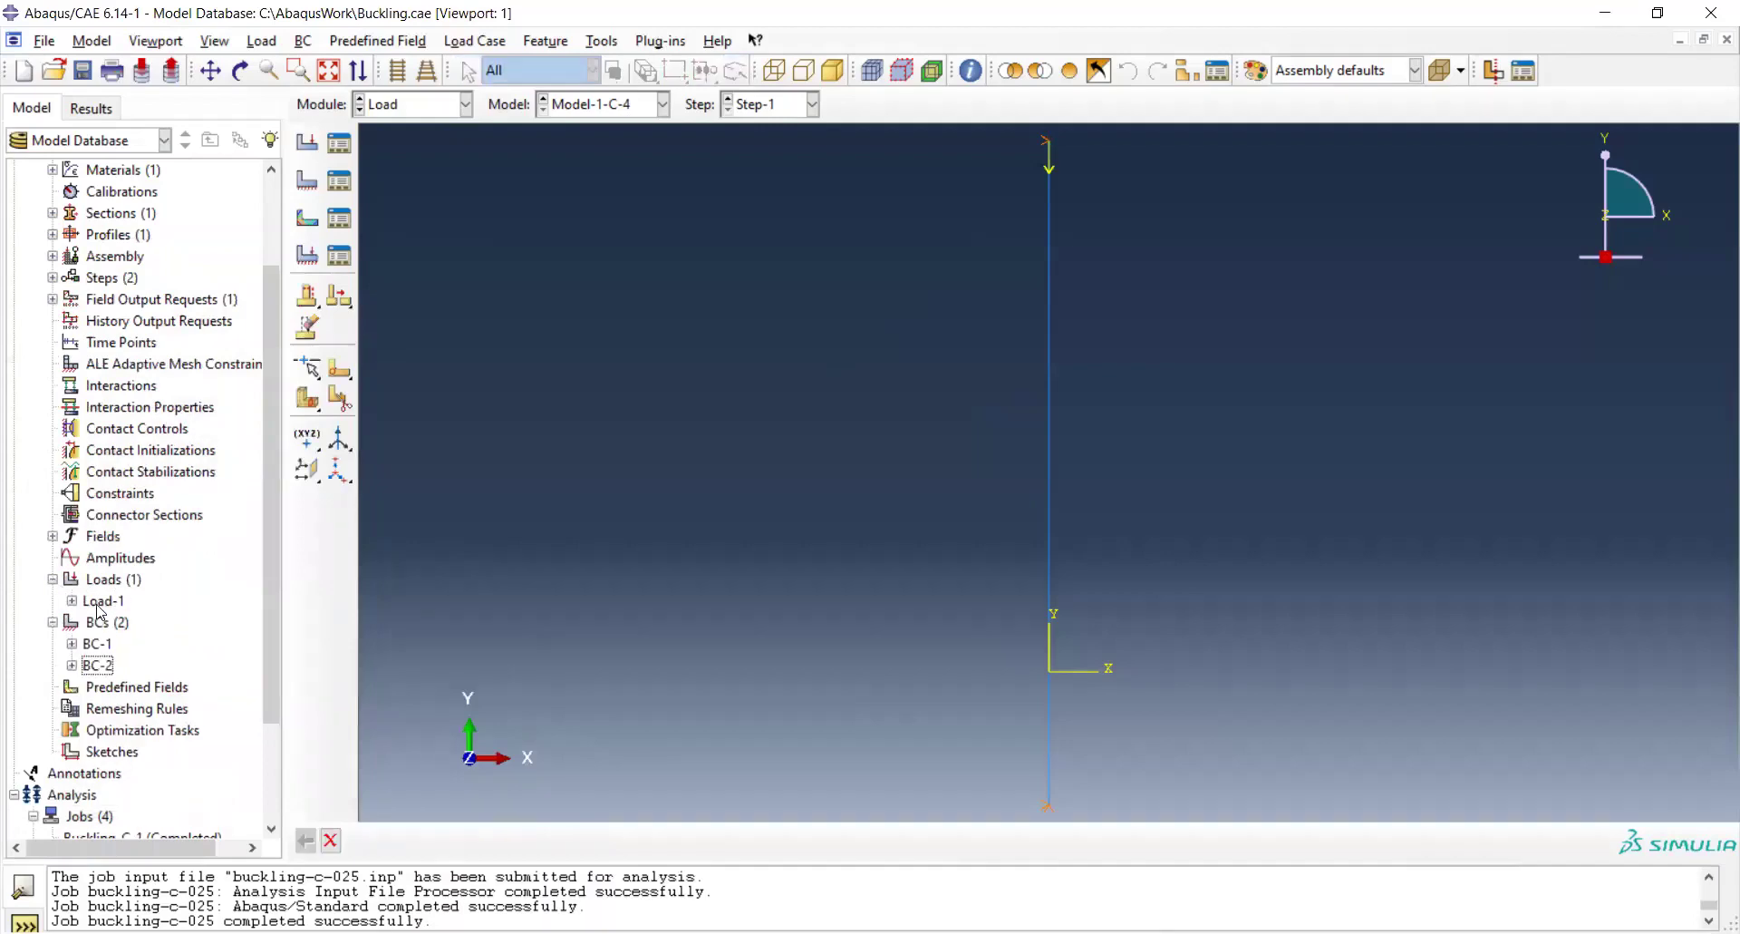
double_click(100, 600)
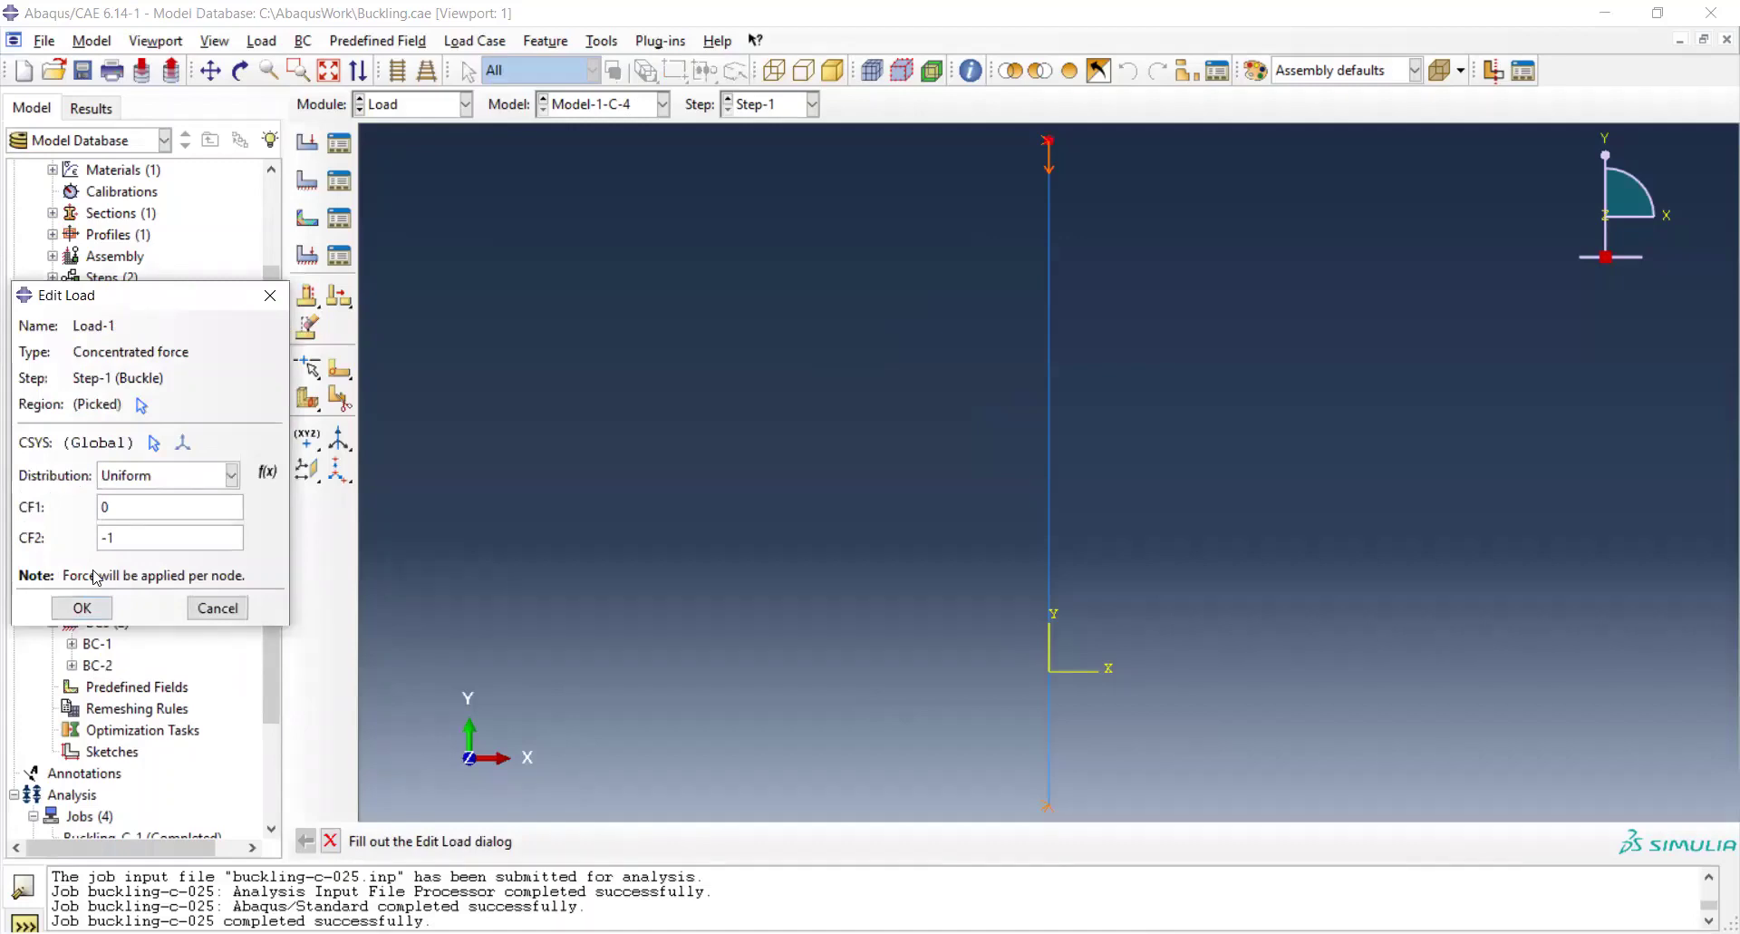
click(219, 608)
scroll(96, 269, up, 2)
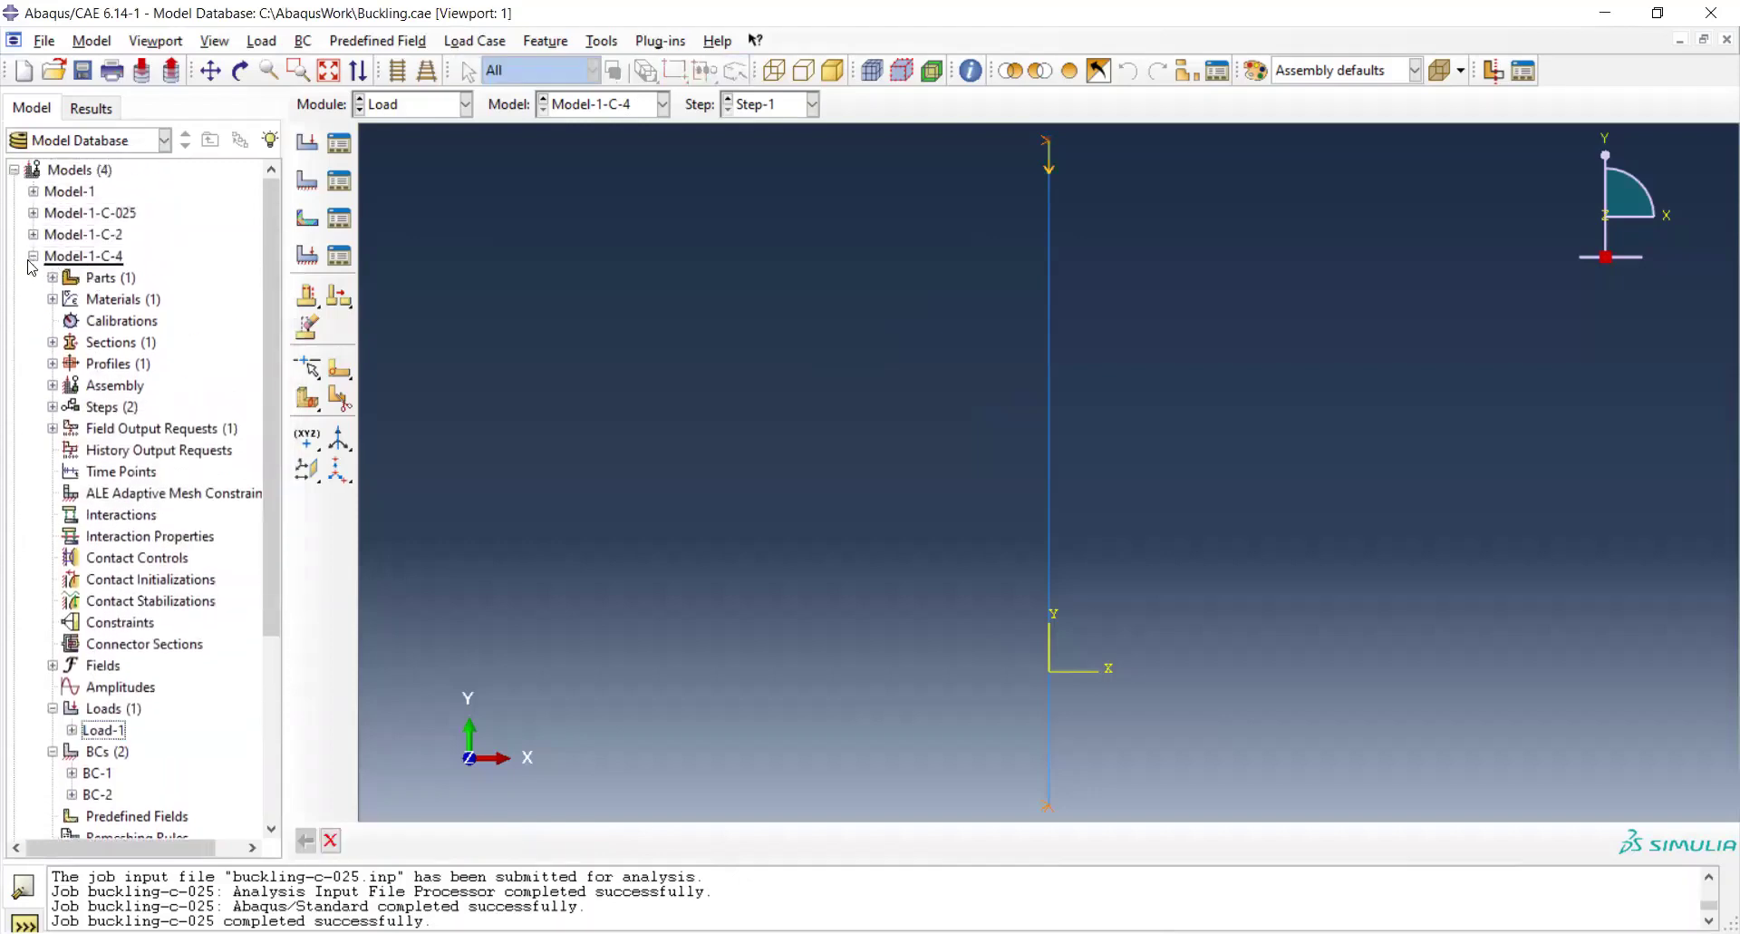
Fold the Model-1-C-4 branch, leaving four collapsed models and four completed jobs.
click(33, 257)
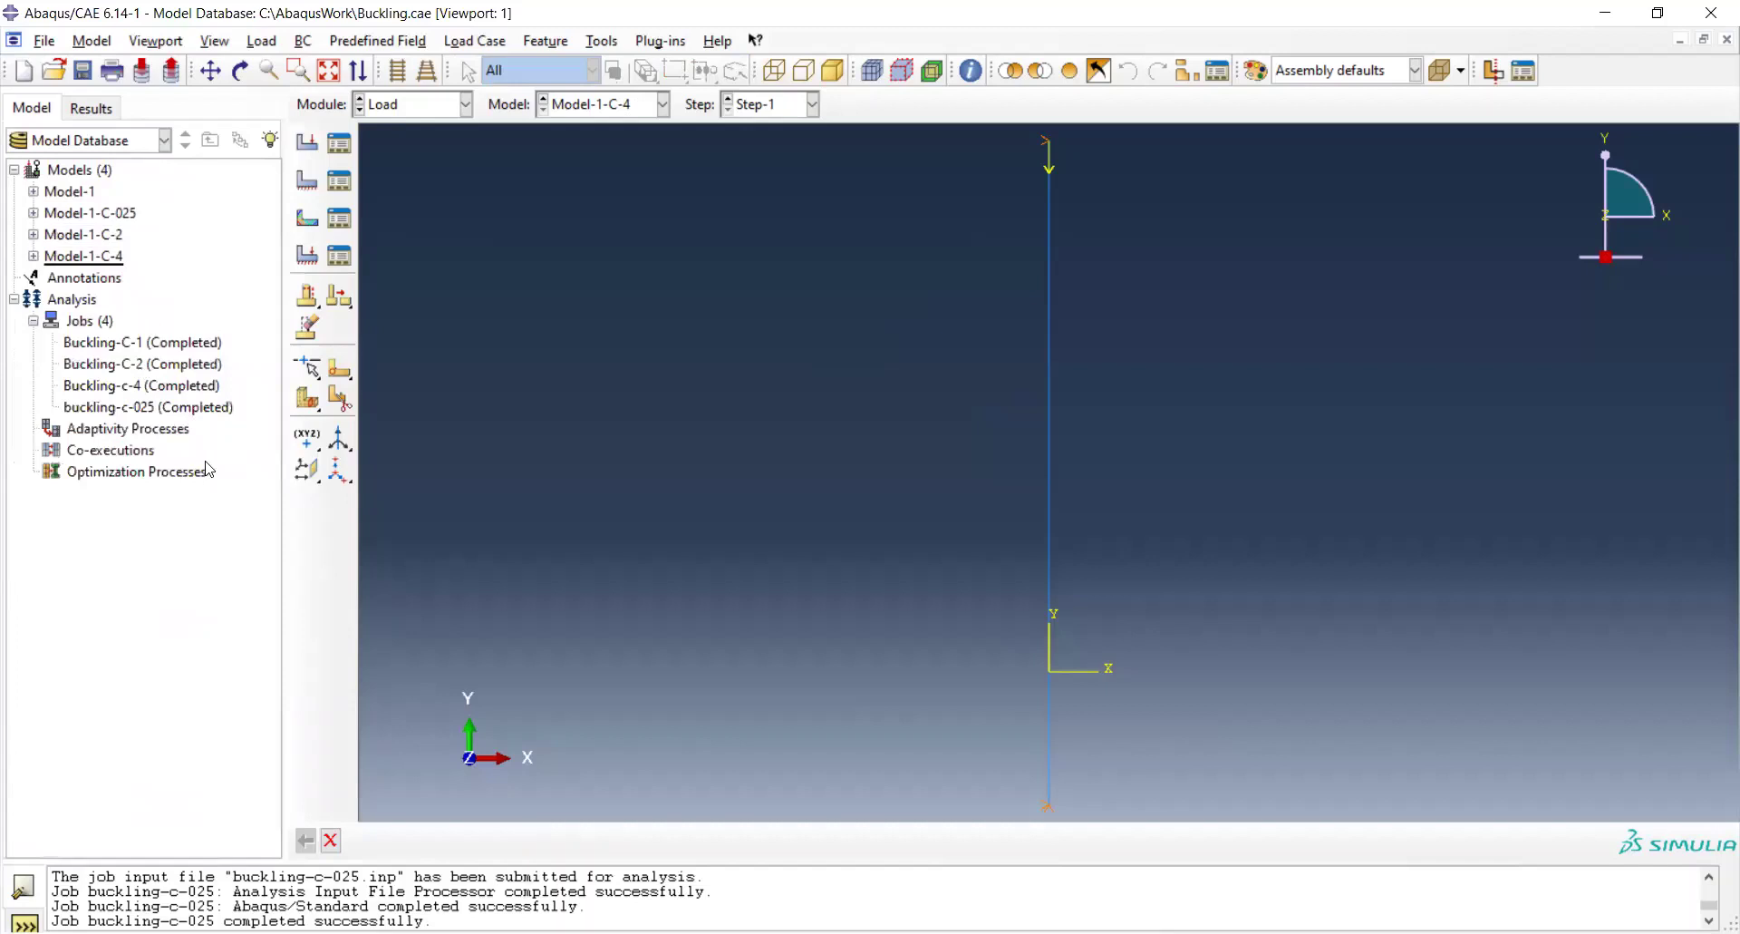